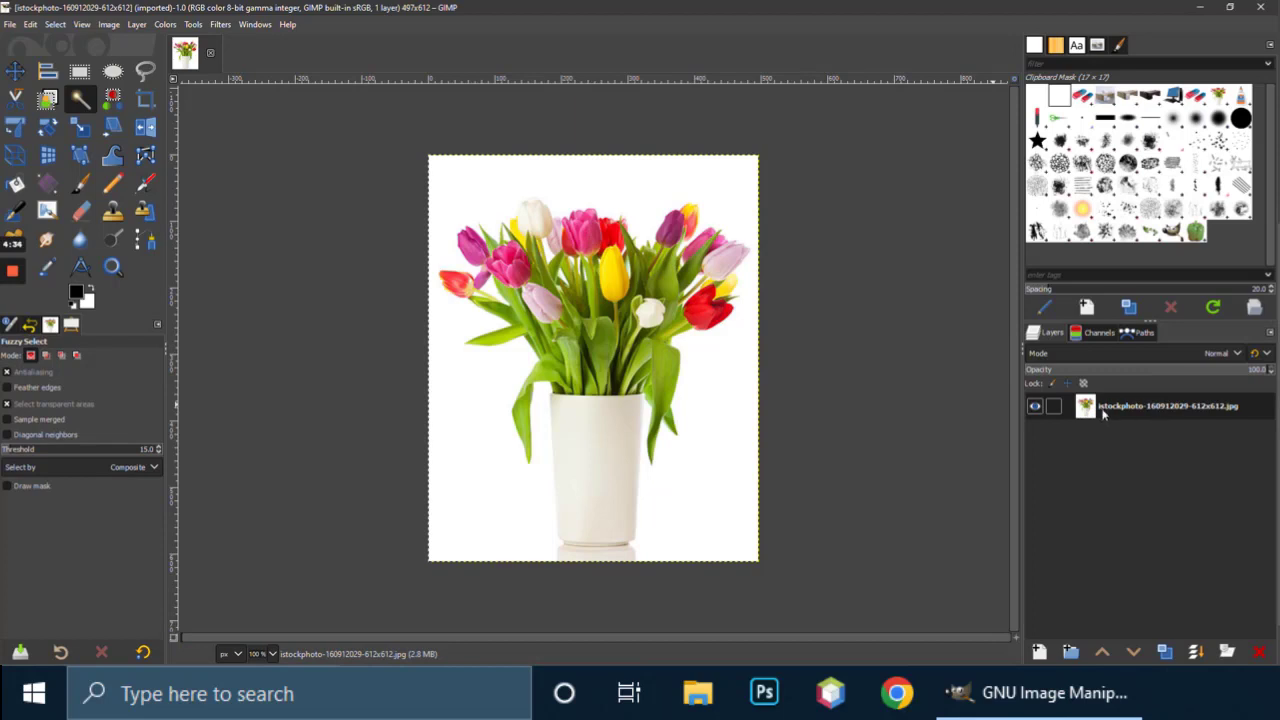
- Add an alpha channel to the tulip photo layer and clear the surrounding white background using Fuzzy Select
right_click(1088, 409)
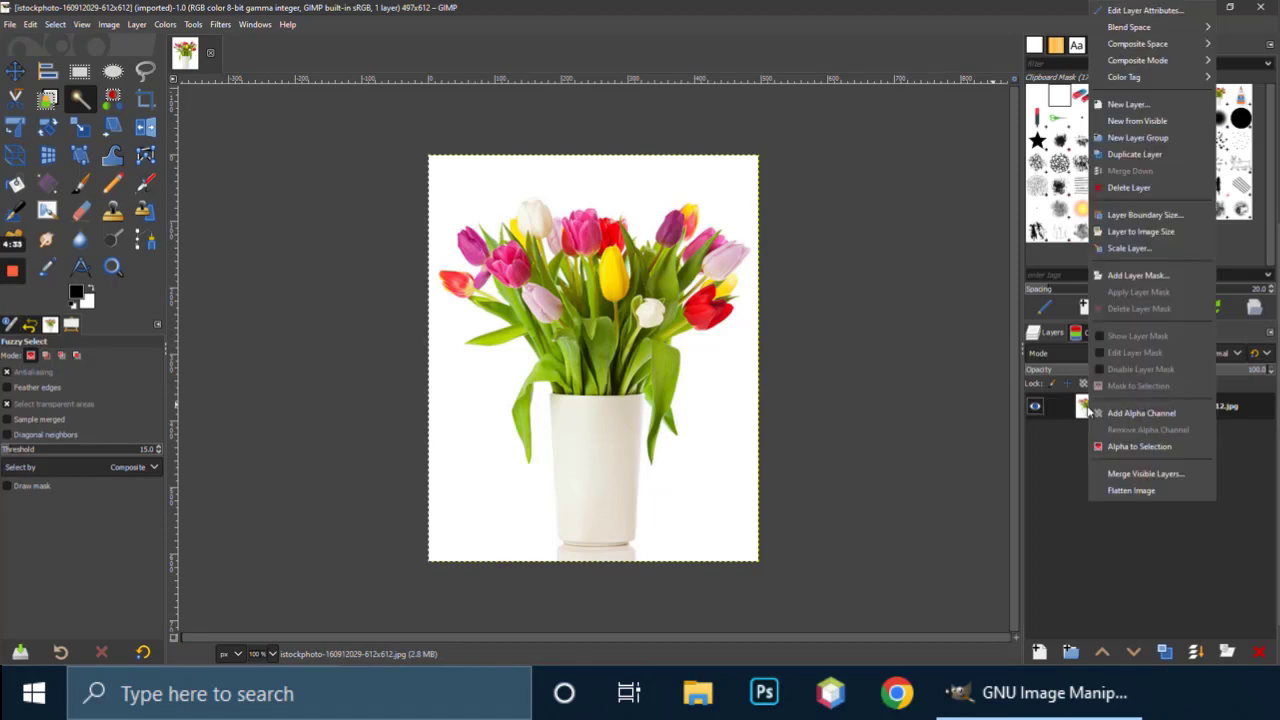
left_click(1141, 413)
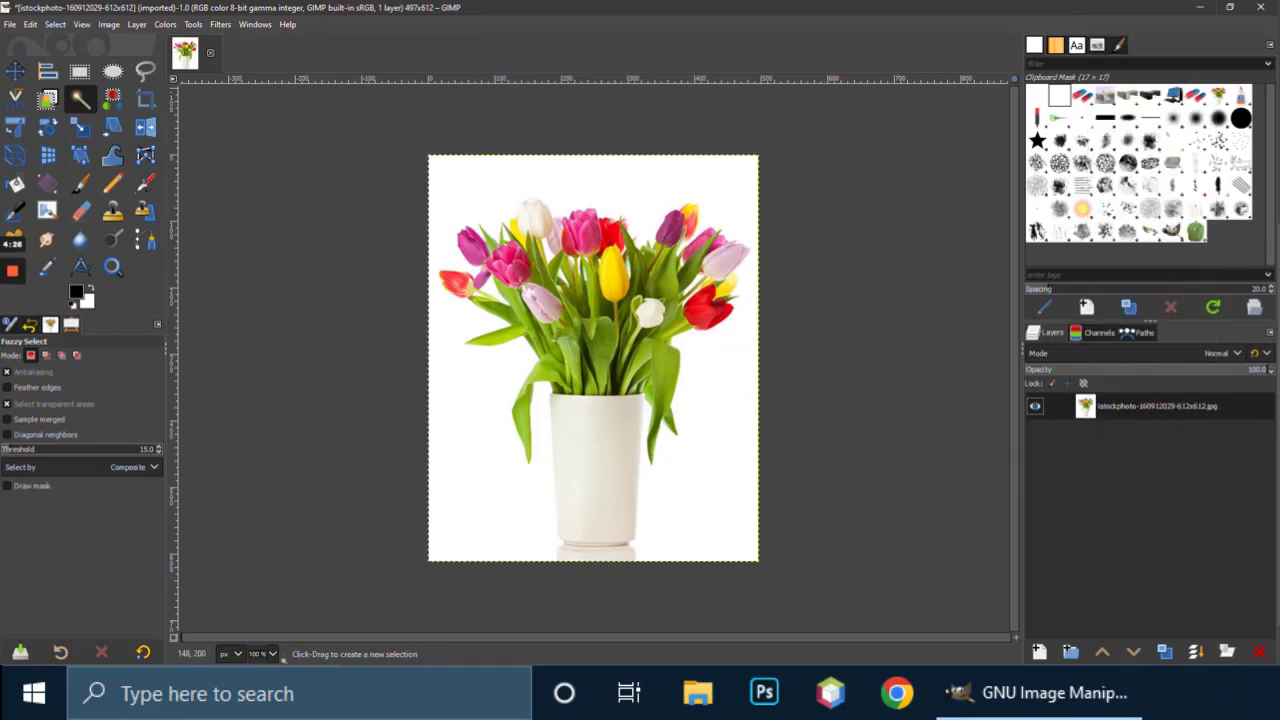
left_click(472, 189)
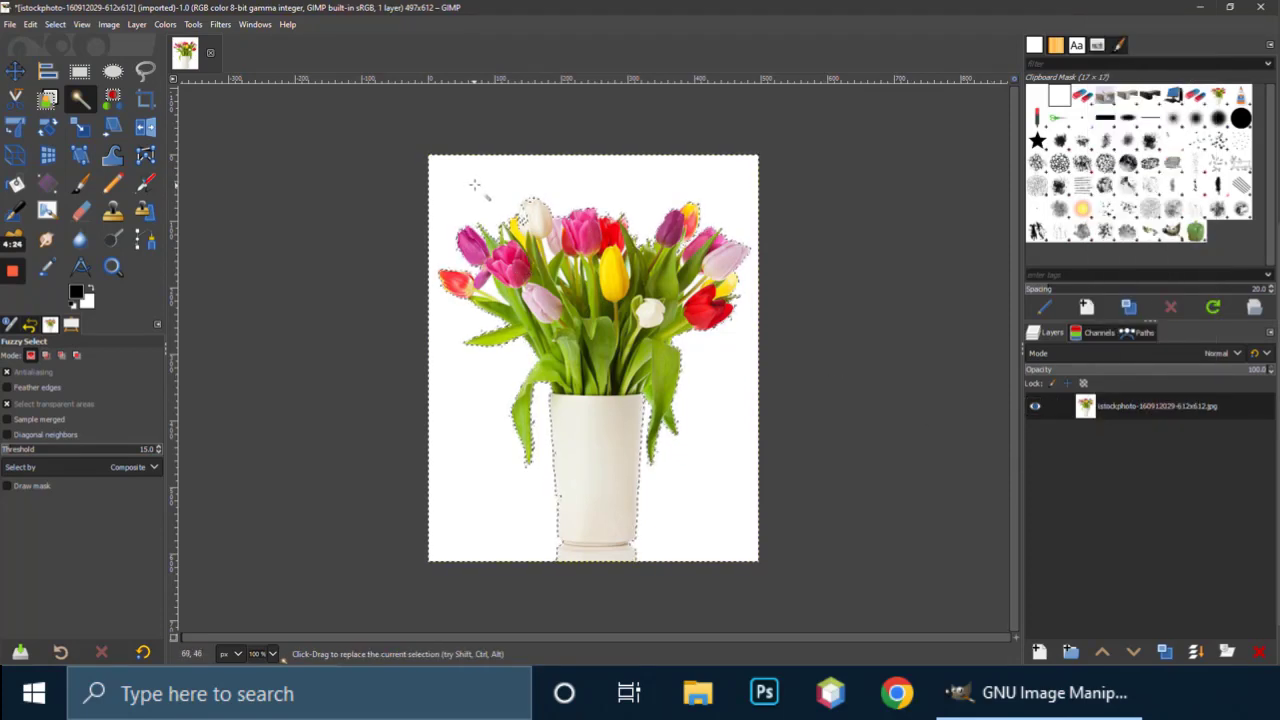
key("Delete")
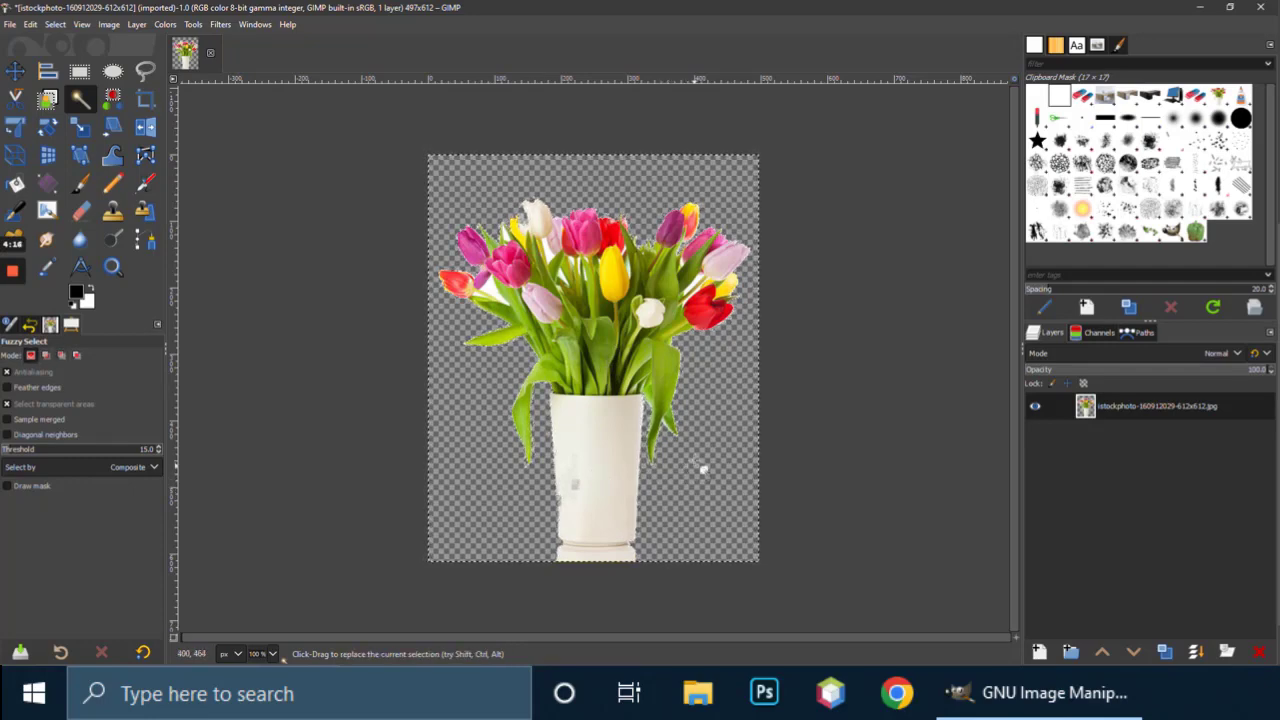
- Clear the enclosed white gaps beside the leftmost red tulip's stem and among the stems below the large white tulip
scroll(690, 480, "up", 2)
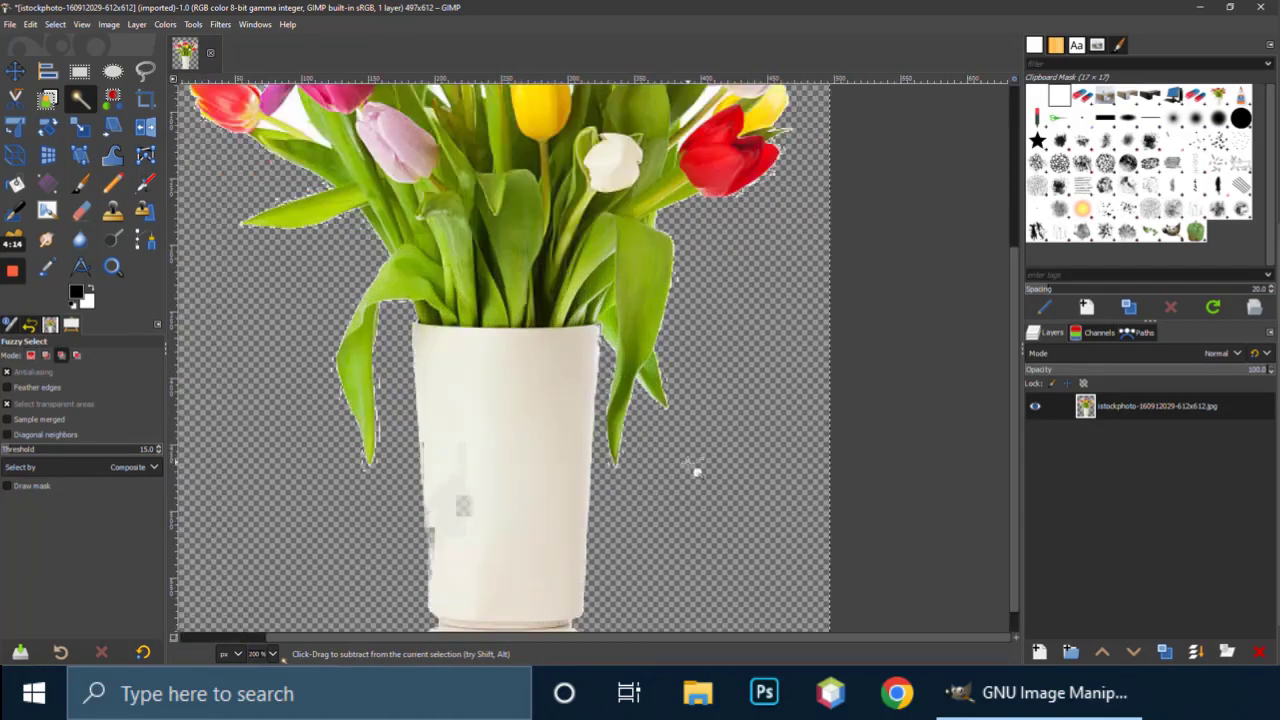
scroll(698, 470, "down", 2)
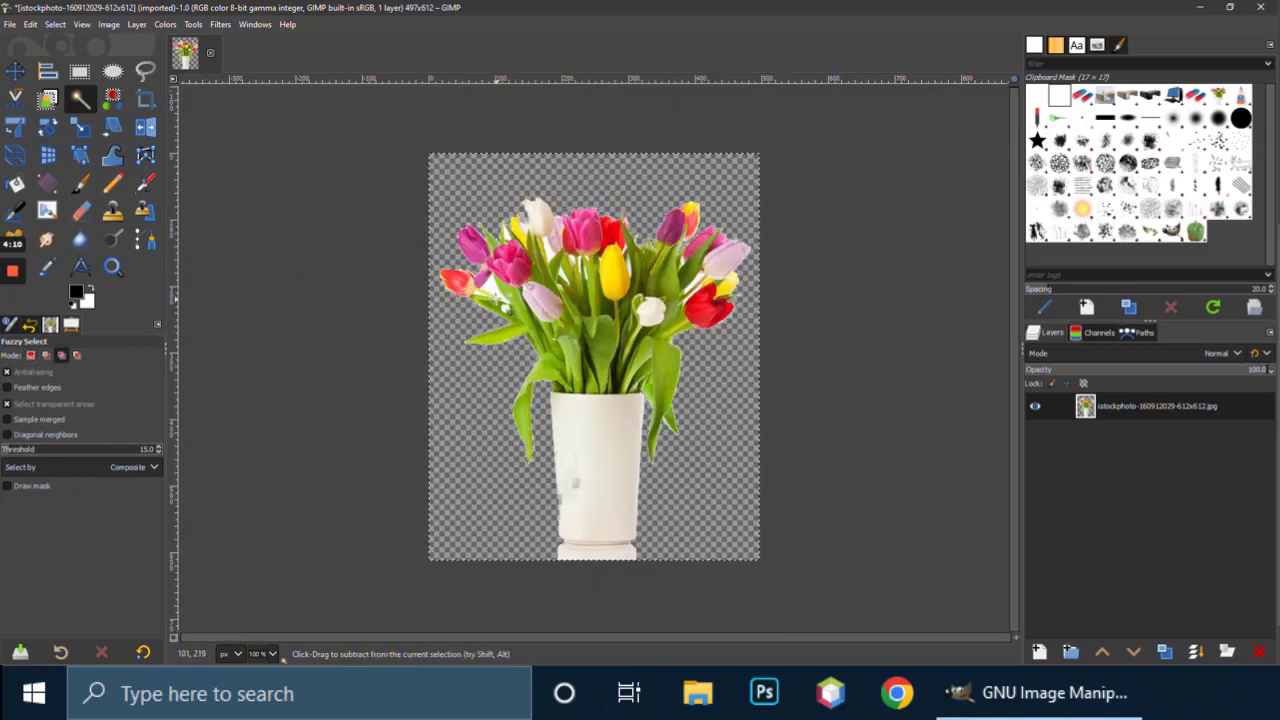
scroll(503, 300, "up", 1)
left_click(496, 287)
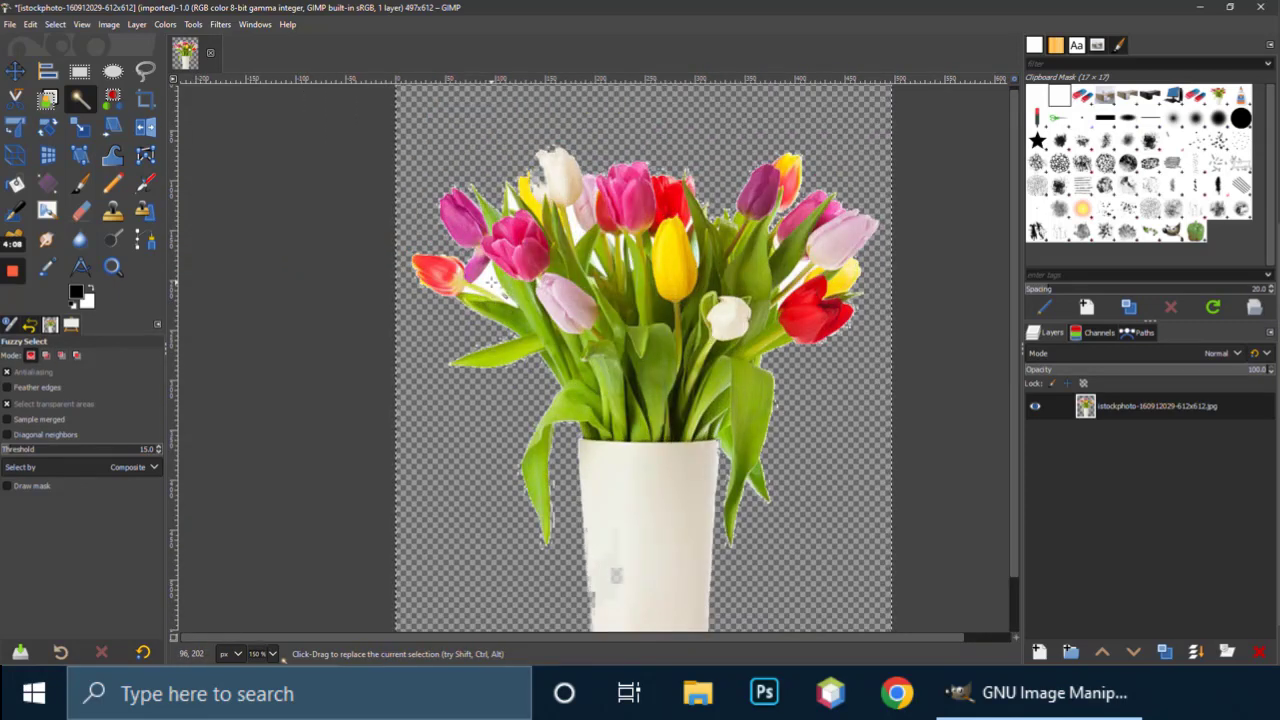
key("Delete")
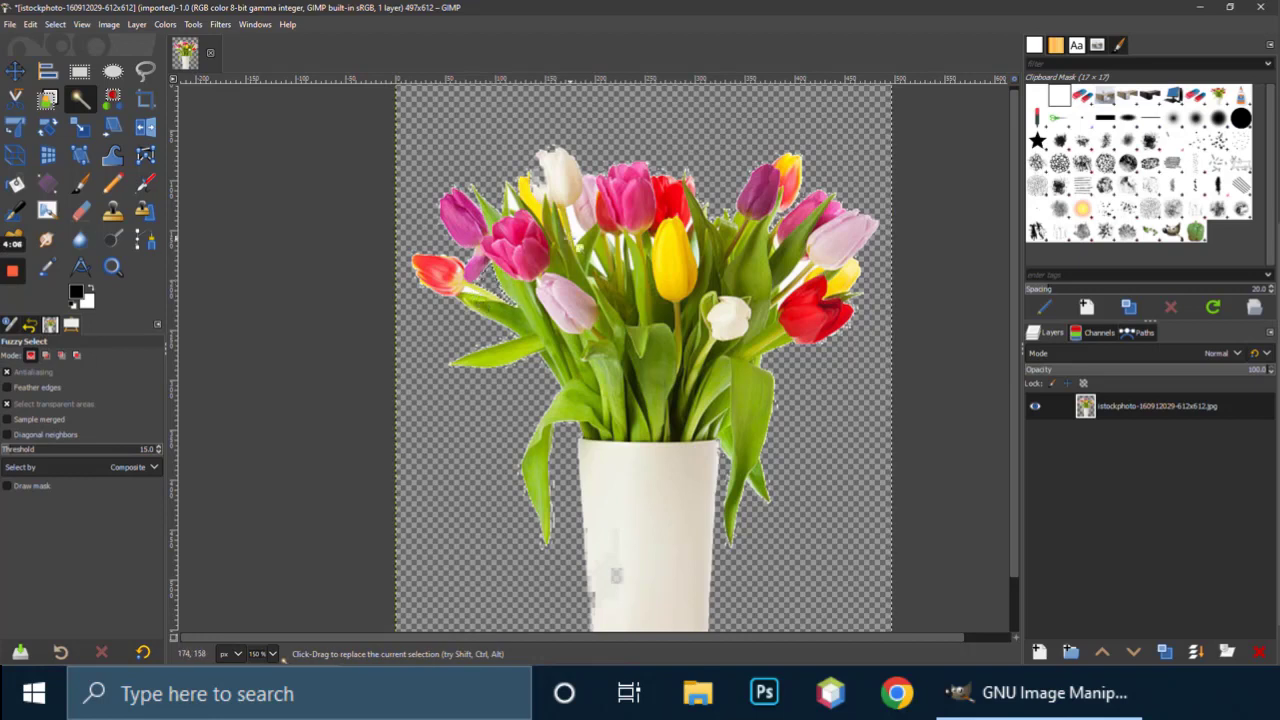
left_click(575, 229)
key("Delete")
- Clear the small white gaps between the stems beneath the central pink tulip
scroll(624, 264, "up", 4)
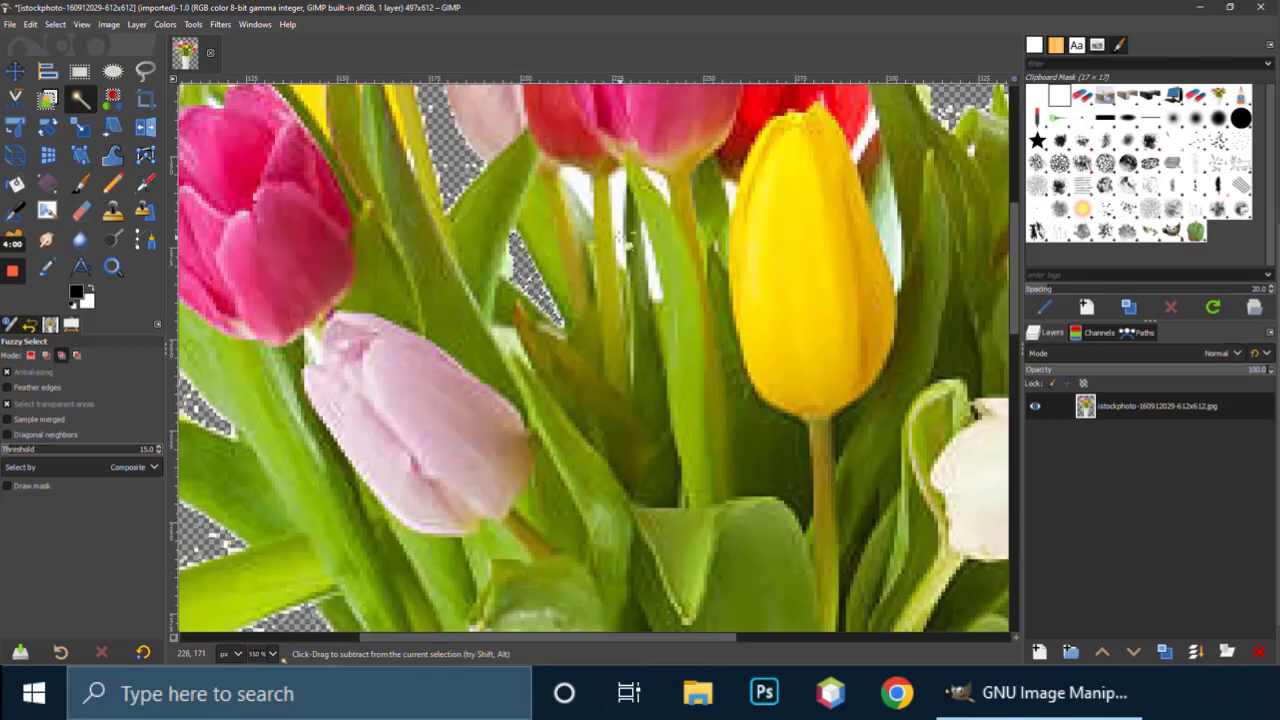
scroll(600, 450, "up", 3)
left_click(596, 456)
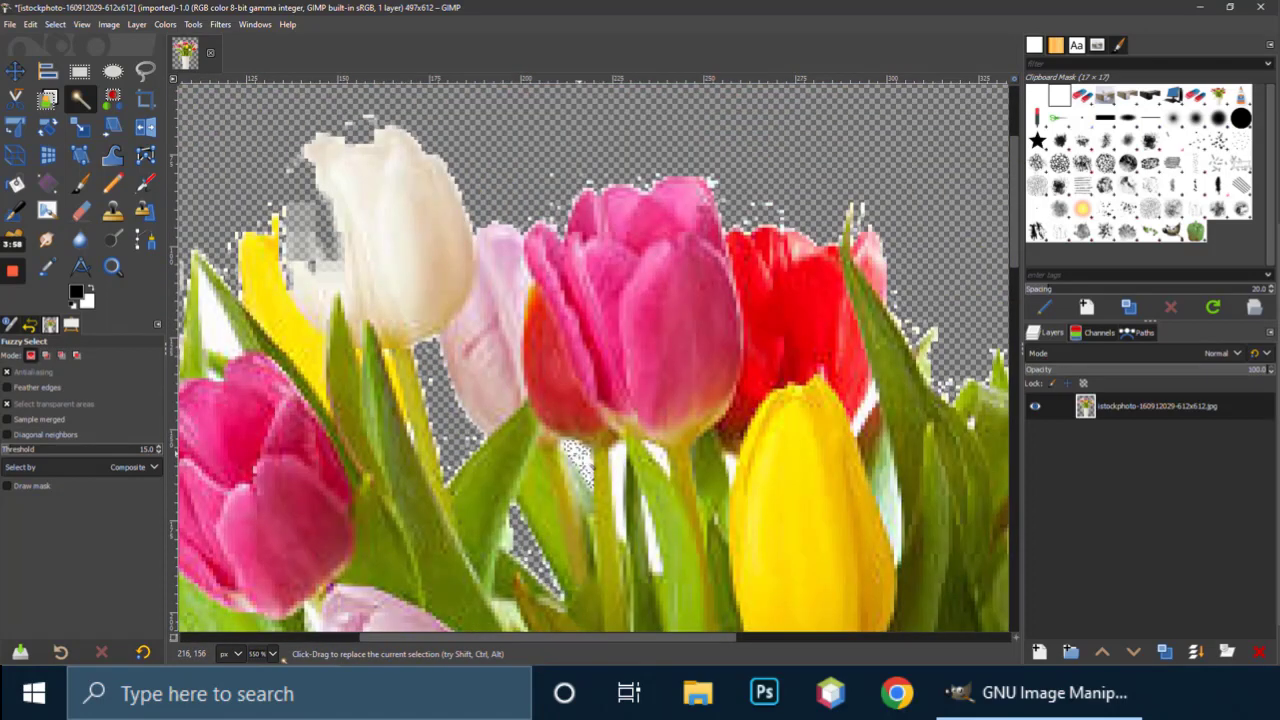
left_click(620, 460)
key("Delete")
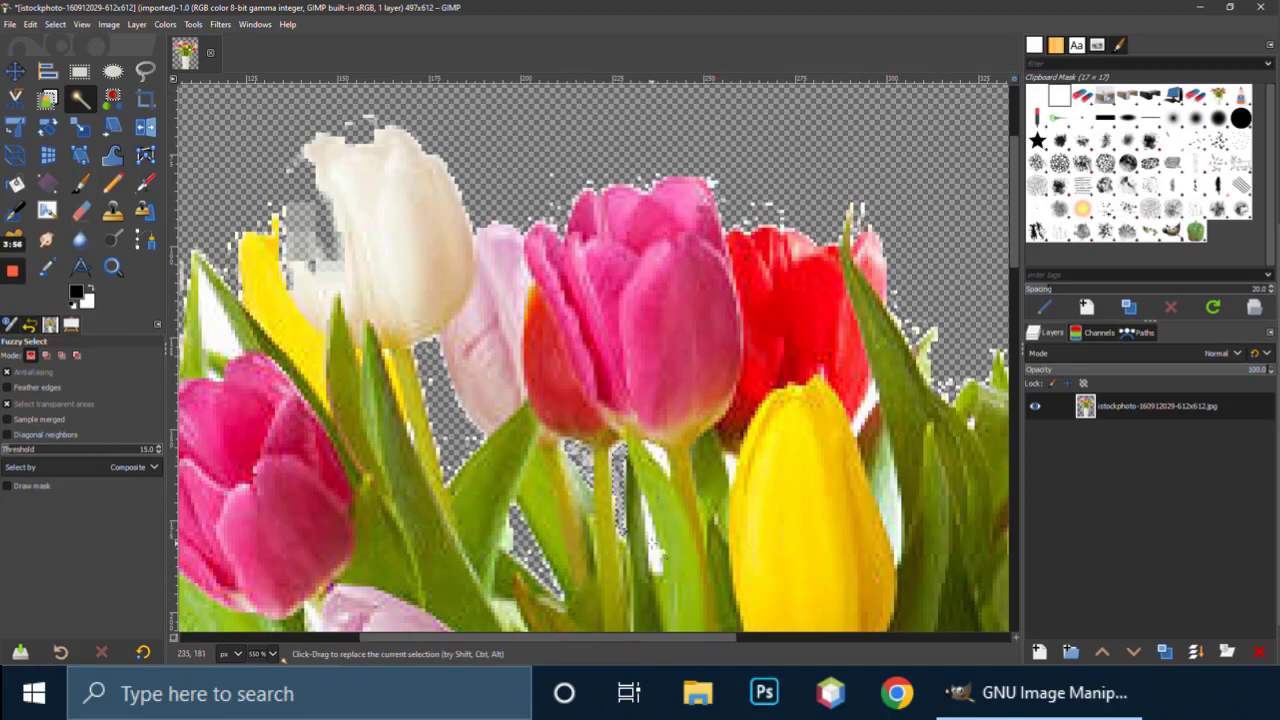
left_click(653, 544)
key("Delete")
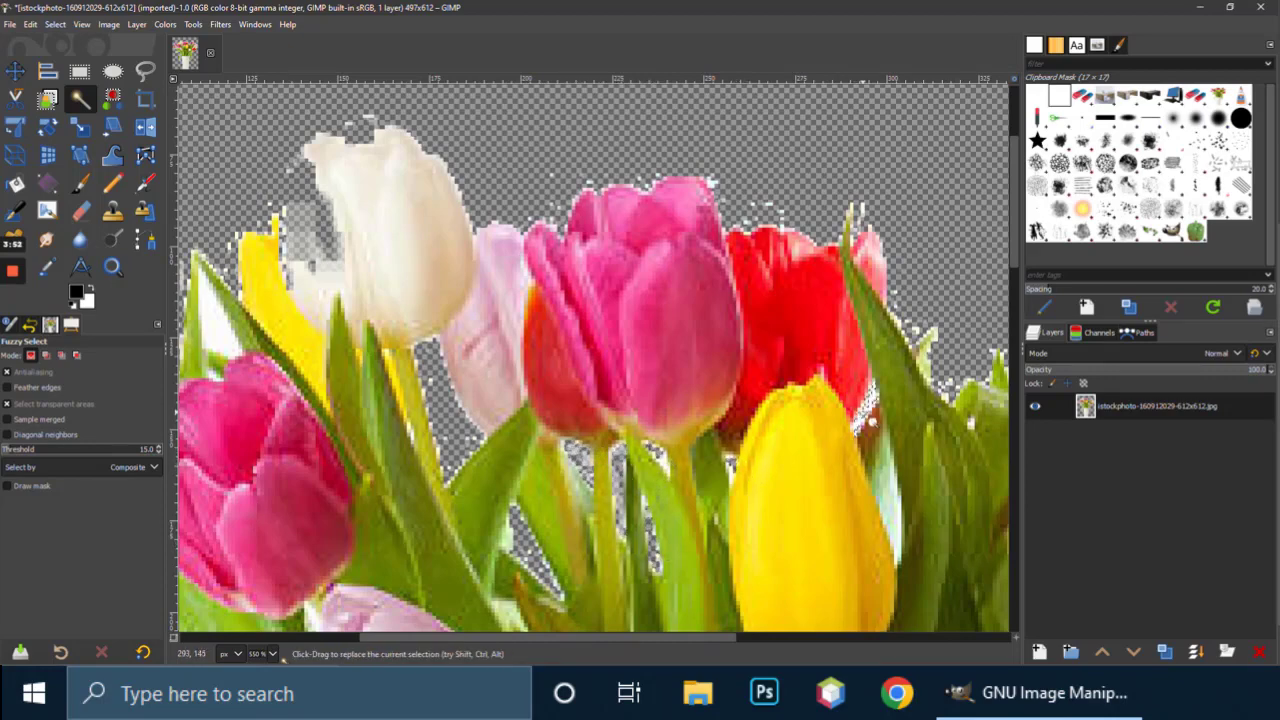
- Clear the white gap between the large green leaf and the stem above the red tulip on the bouquet's right side
scroll(870, 395, "down", 3)
scroll(600, 393, "down", 4)
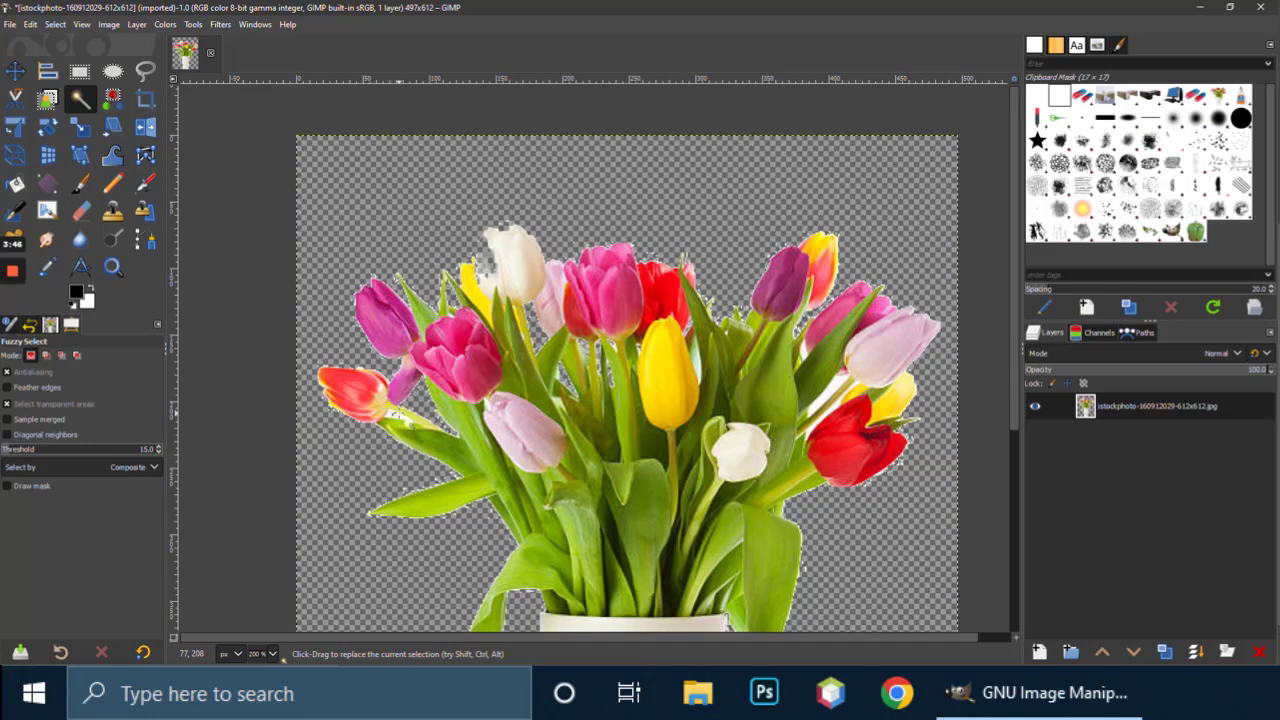
scroll(410, 425, "up", 4)
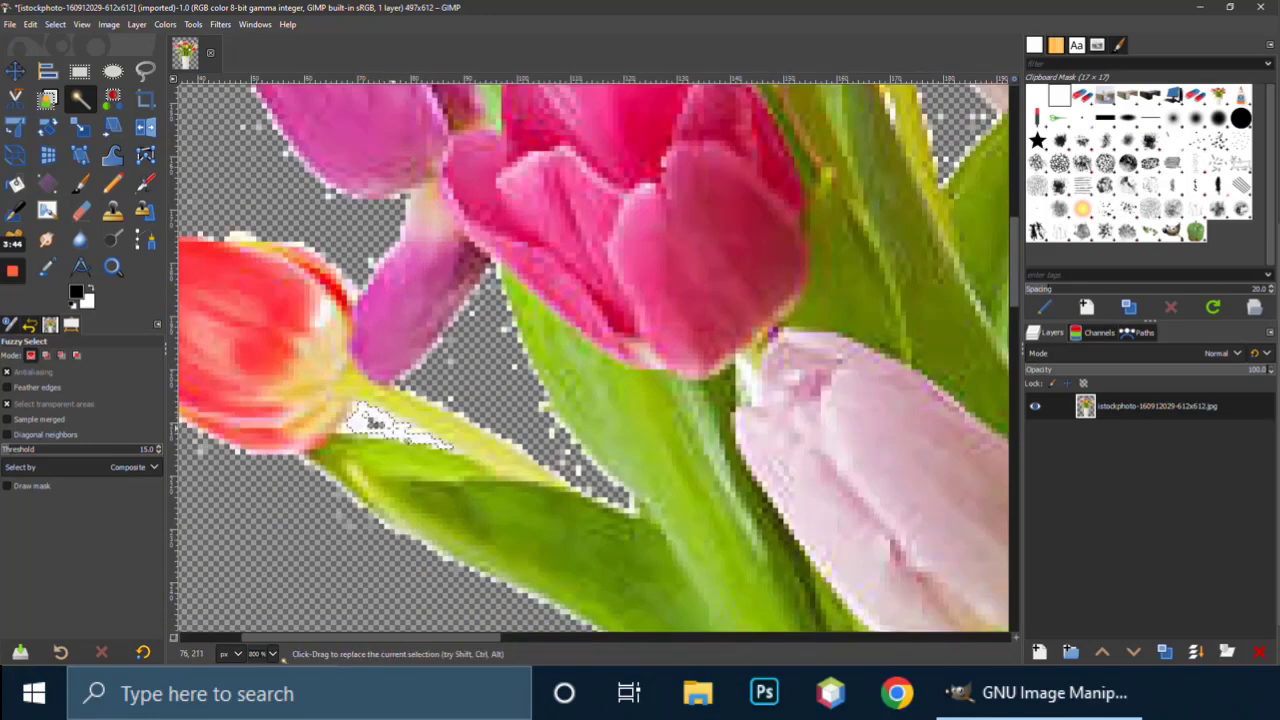
scroll(642, 372, "down", 4)
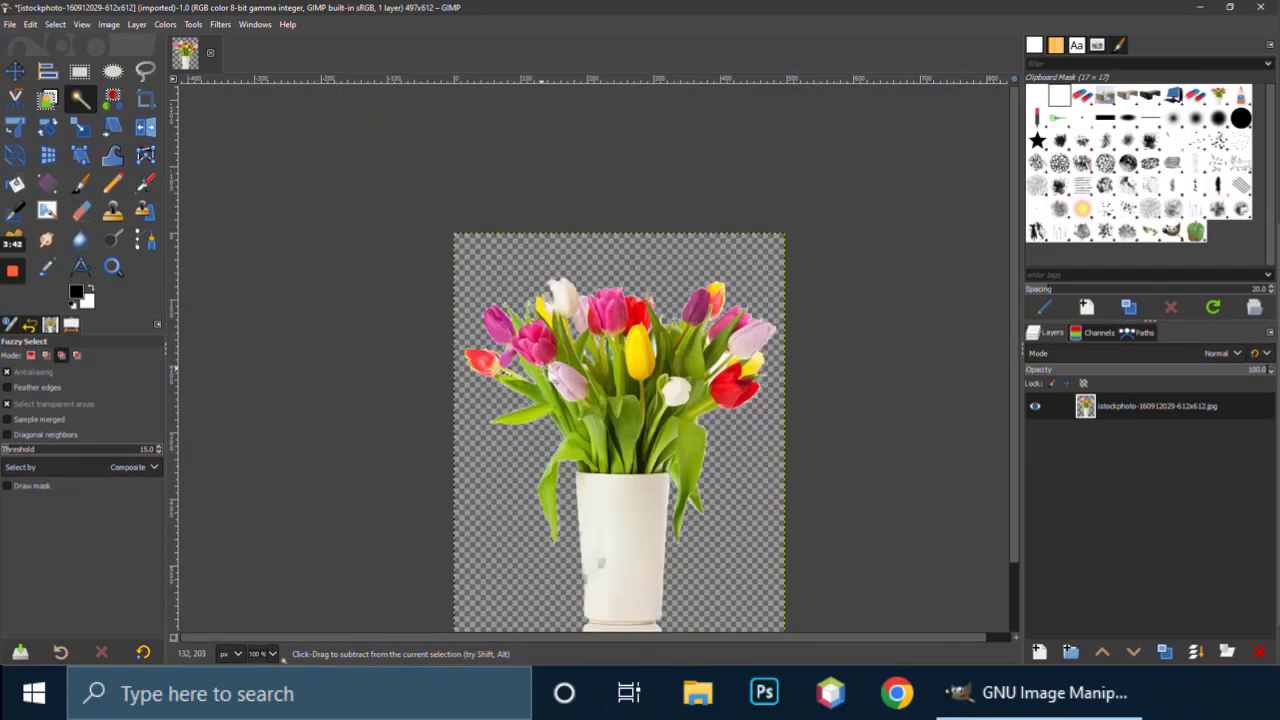
scroll(642, 371, "up", 3)
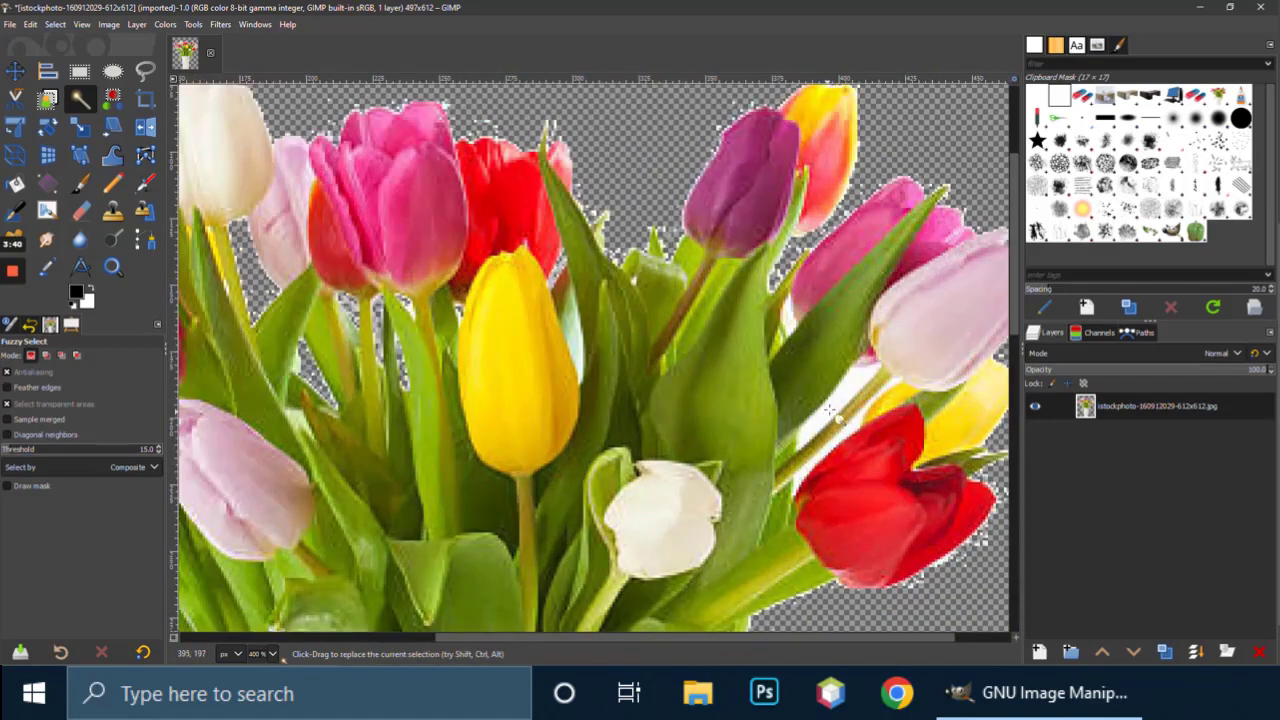
key("Delete")
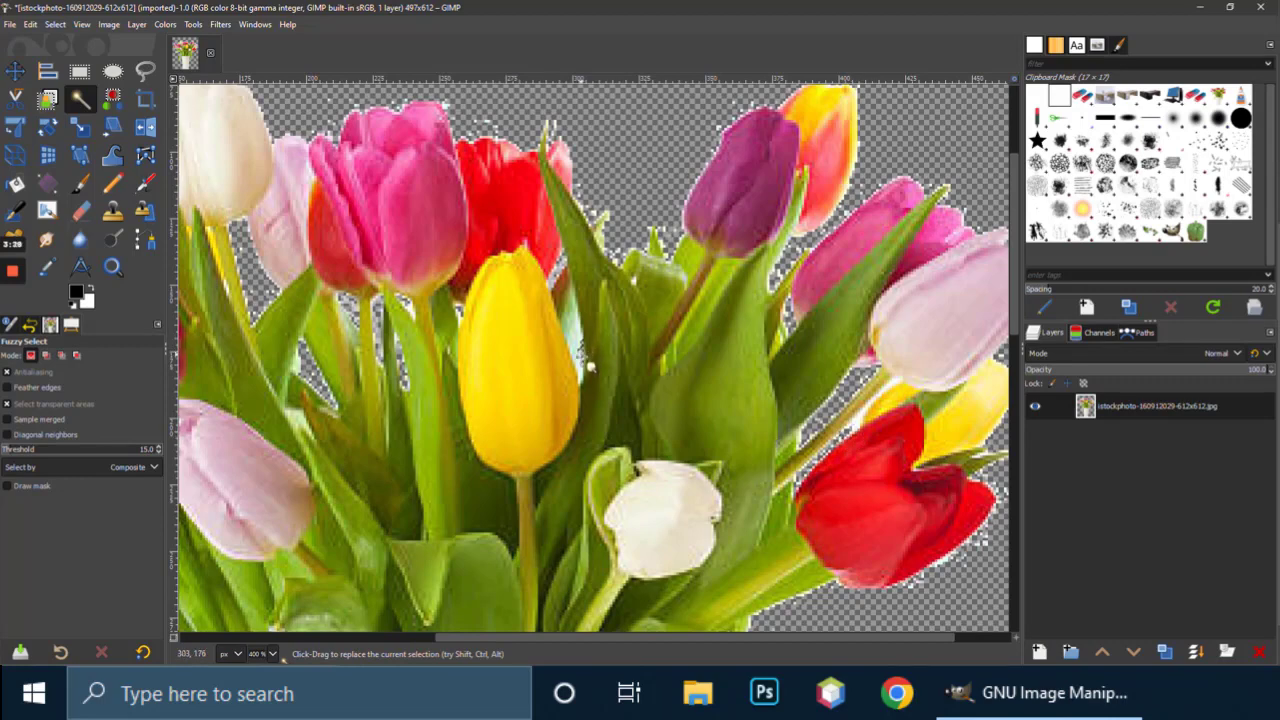
- Clear the remaining white strip between the pale pink tulip's stem and the red tulip on the right
scroll(670, 380, "down", 4)
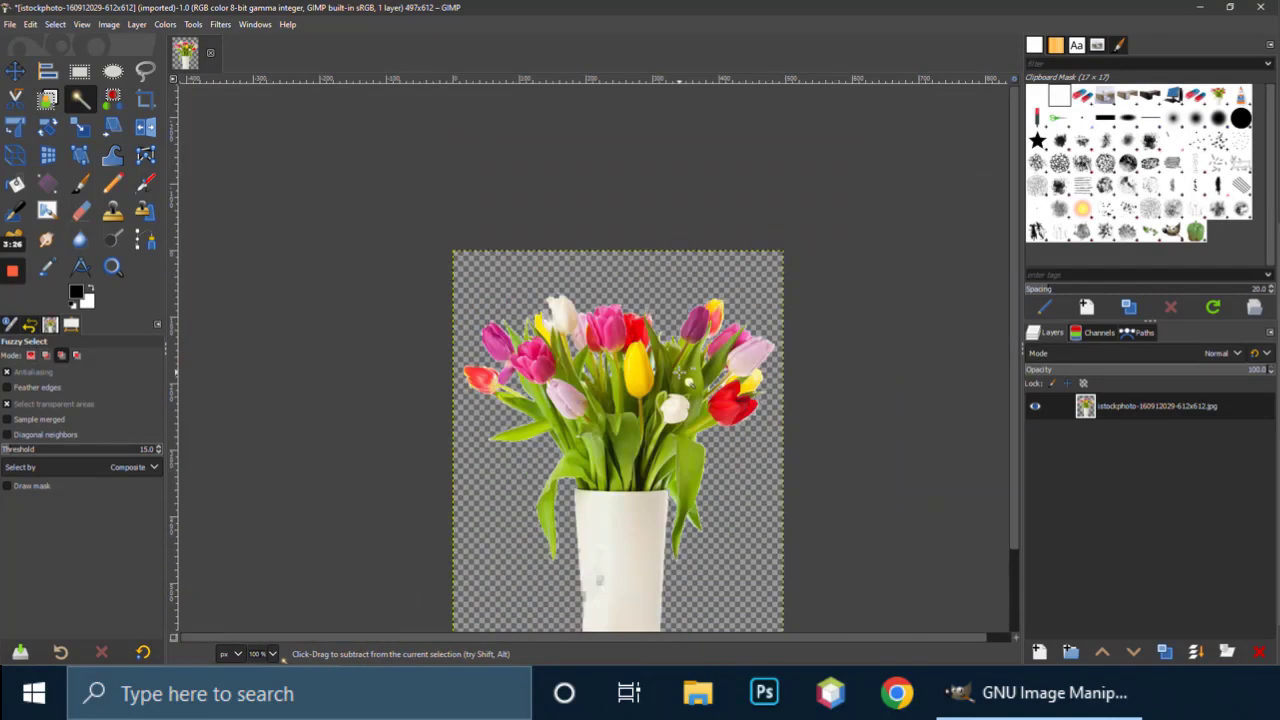
scroll(735, 392, "up", 5)
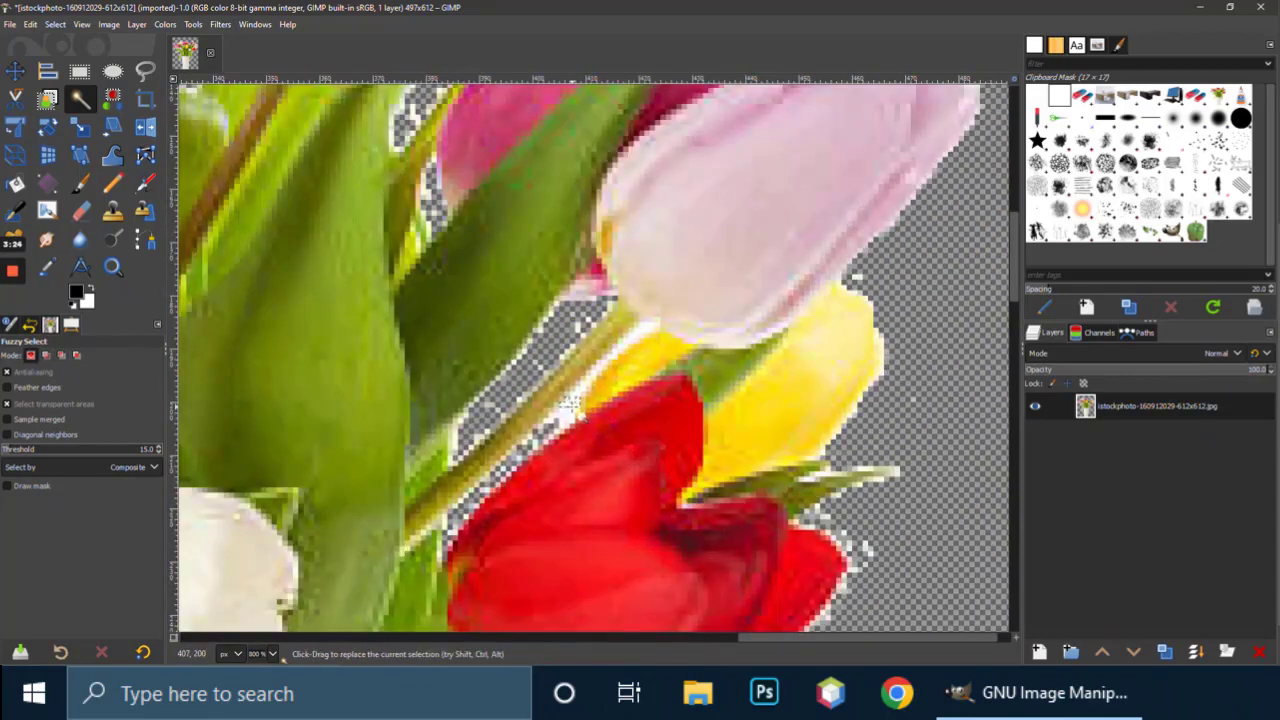
left_click(568, 409)
key("Delete")
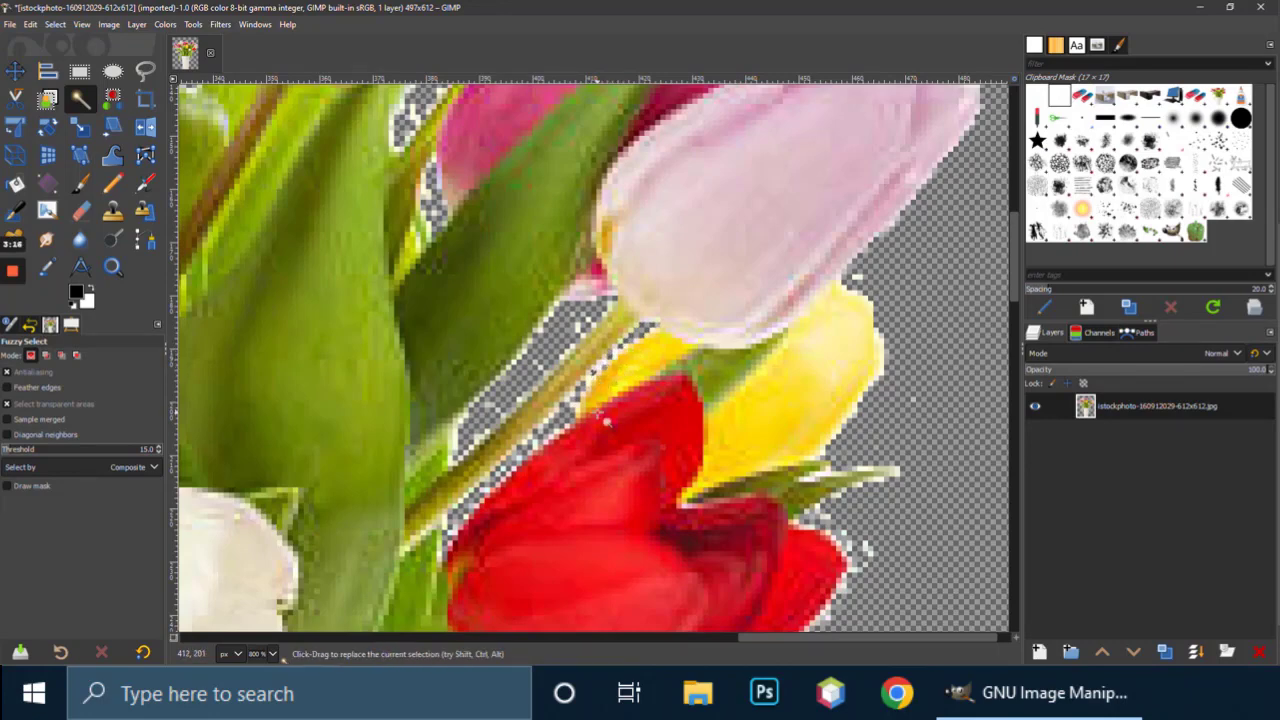
scroll(611, 414, "down", 5)
scroll(611, 414, "down", 2)
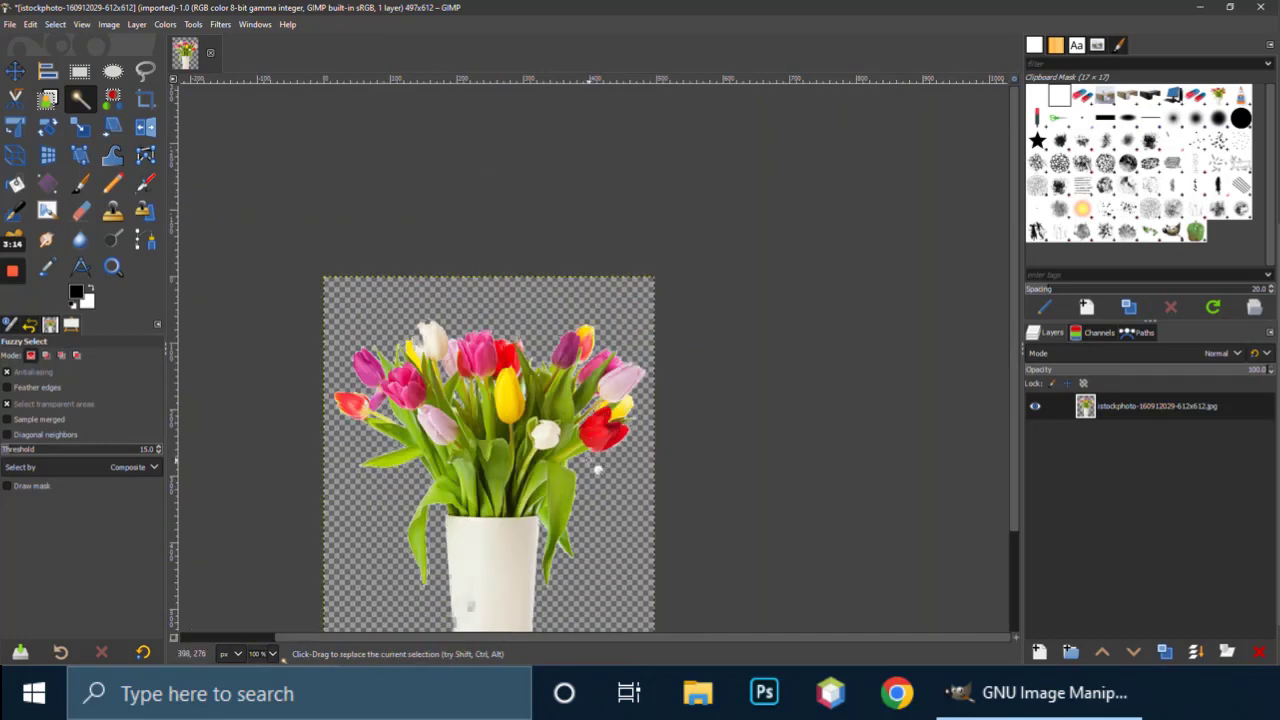
scroll(688, 394, "up", 5)
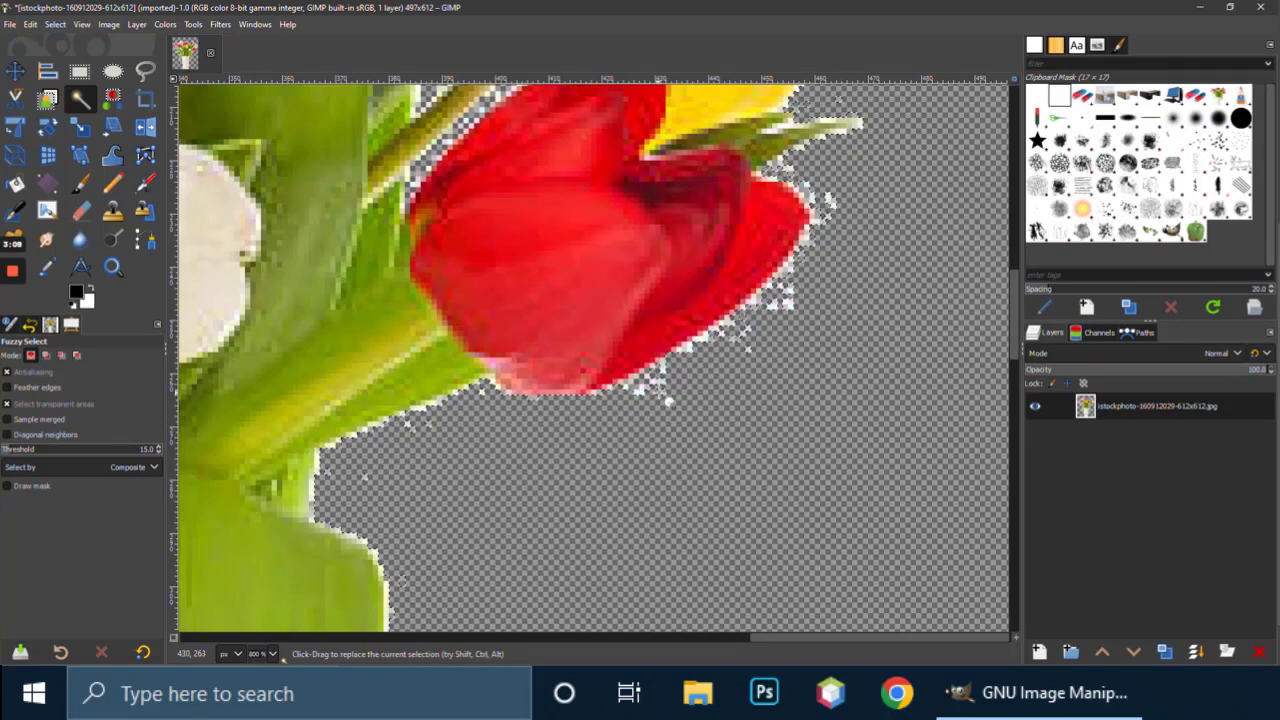
scroll(637, 421, "down", 2)
scroll(620, 425, "down", 3)
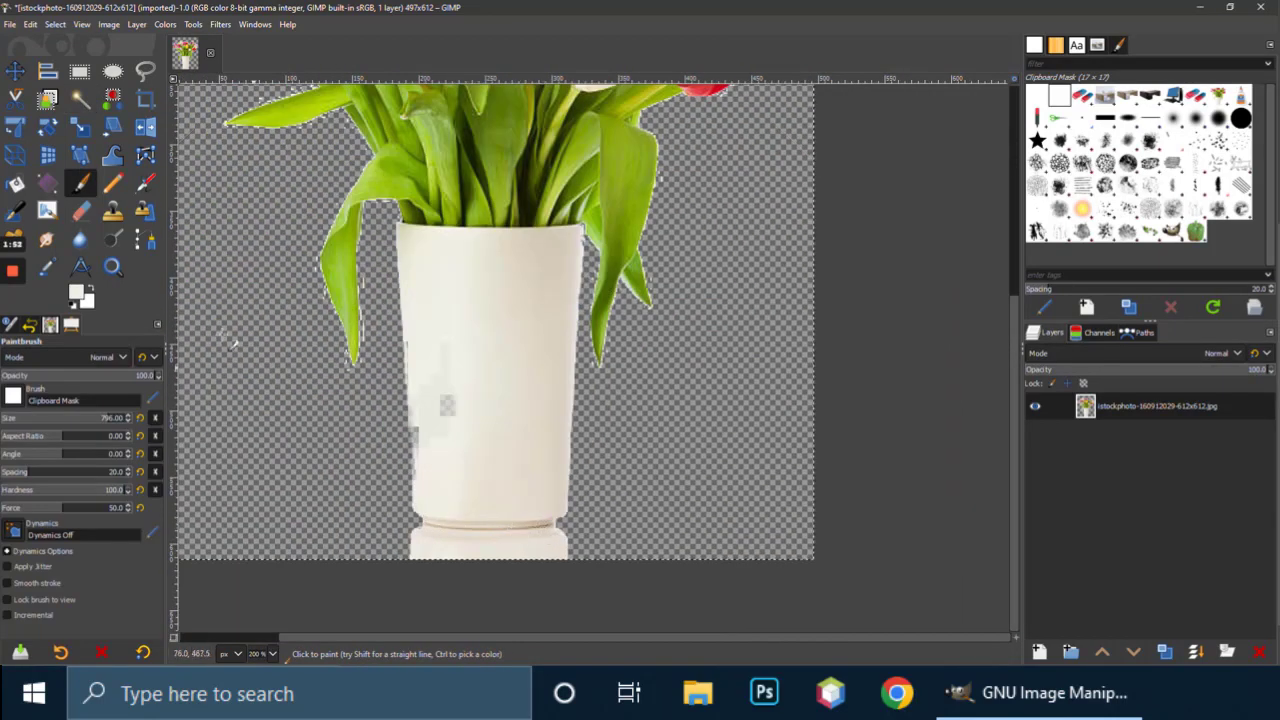
- Outline the reflection below the vase with Free Select, following the vase's bottom edge and looping below the canvas, and delete it
left_click(143, 73)
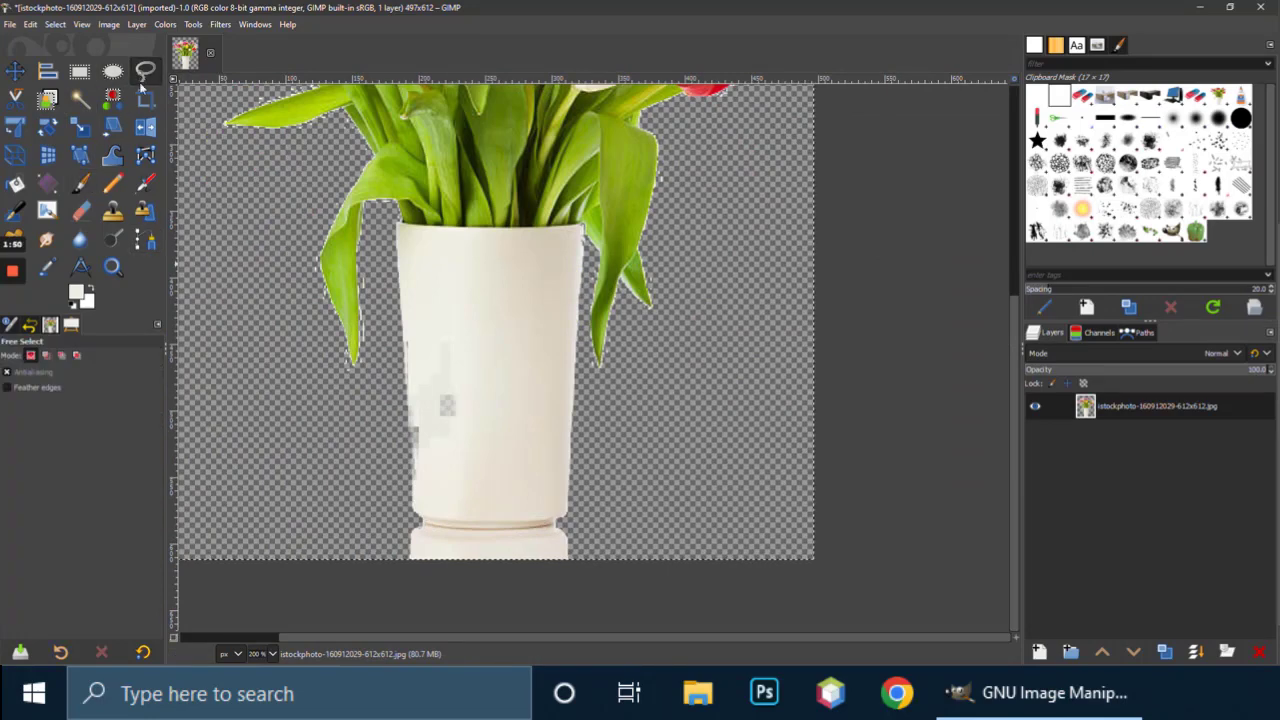
scroll(425, 525, "up", 1)
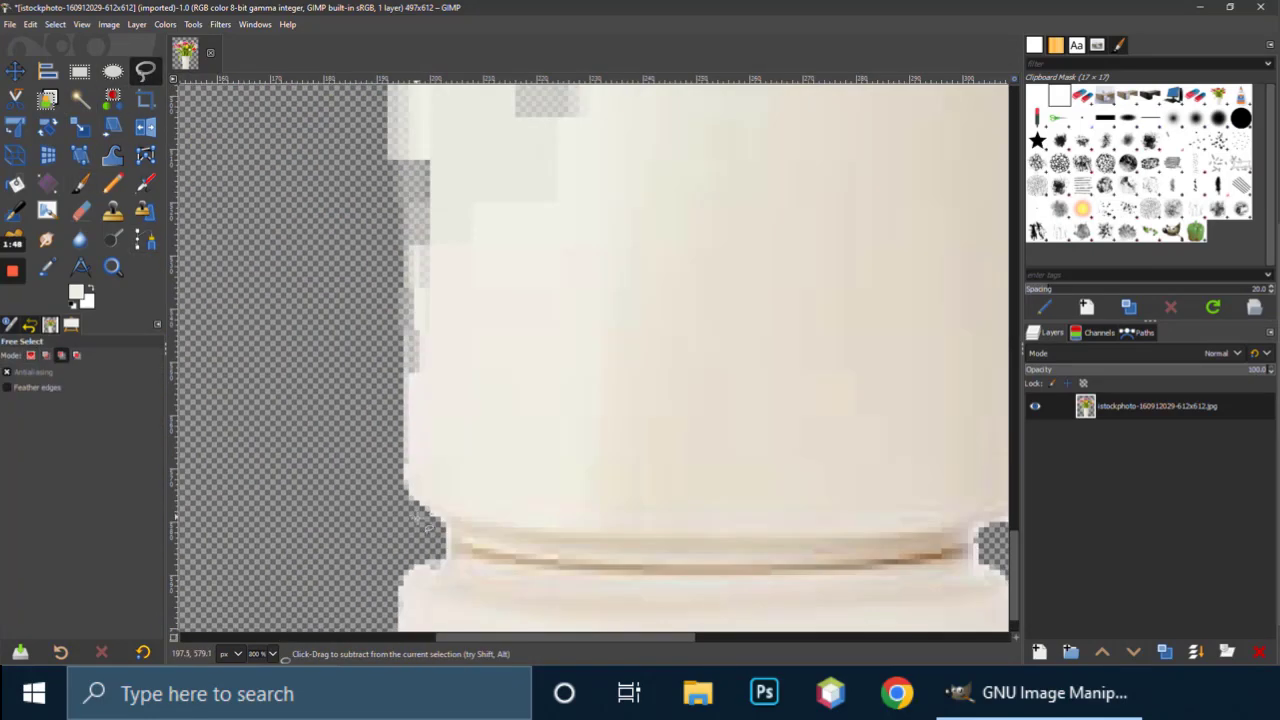
scroll(398, 582, "right", 4)
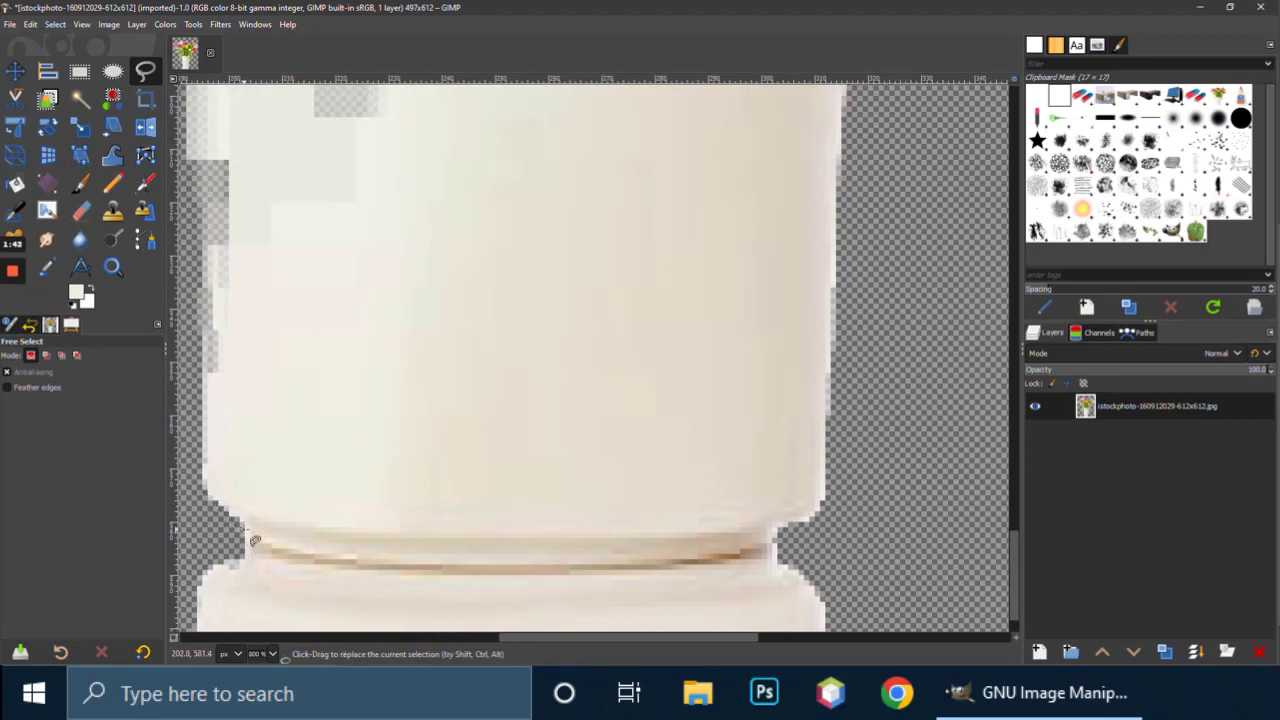
mouse_move(269, 545)
left_mouse_down()
mouse_move(684, 556)
mouse_move(765, 546)
mouse_move(817, 523)
left_mouse_up()
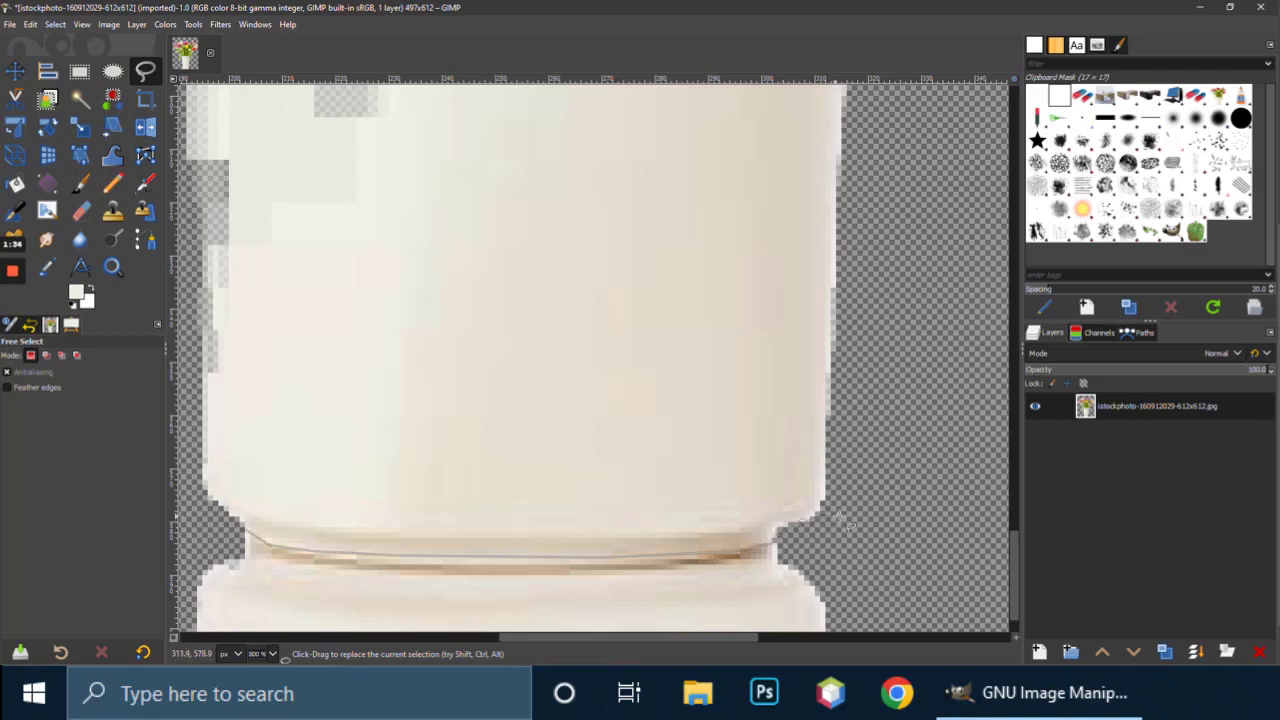
scroll(890, 620, "down", 2)
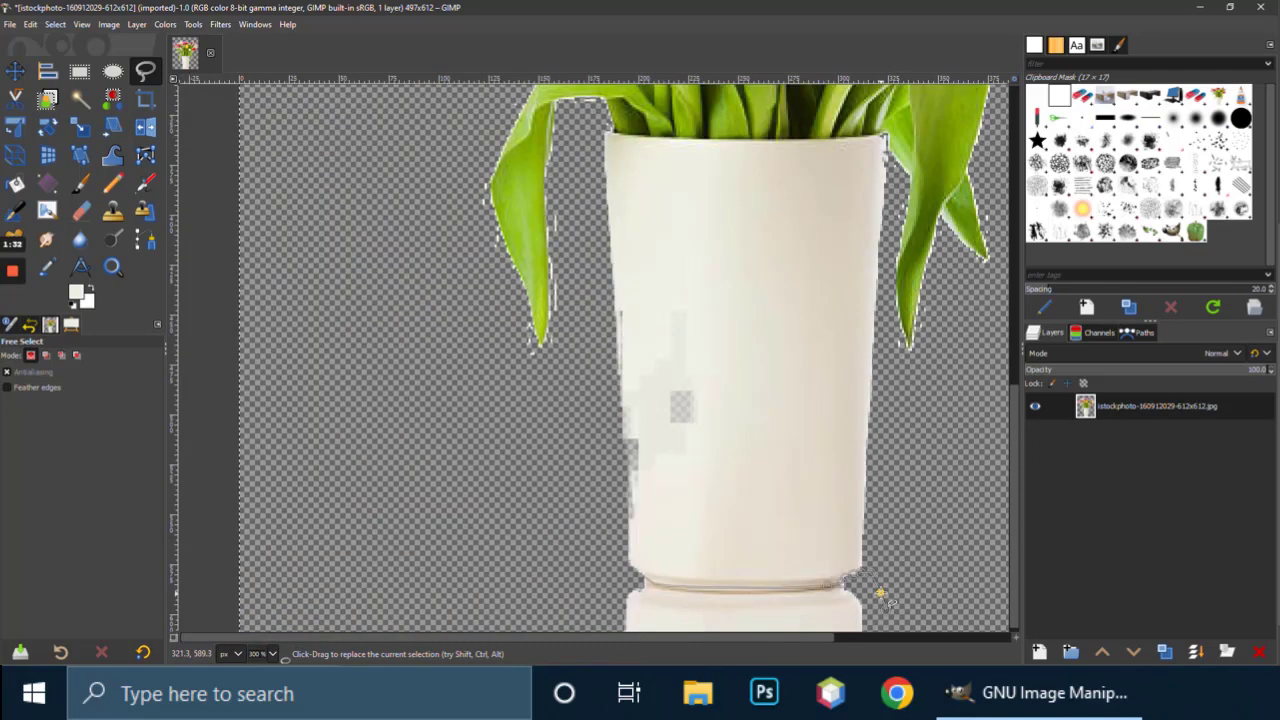
scroll(890, 615, "down", 2)
left_click(896, 616)
left_click(845, 628)
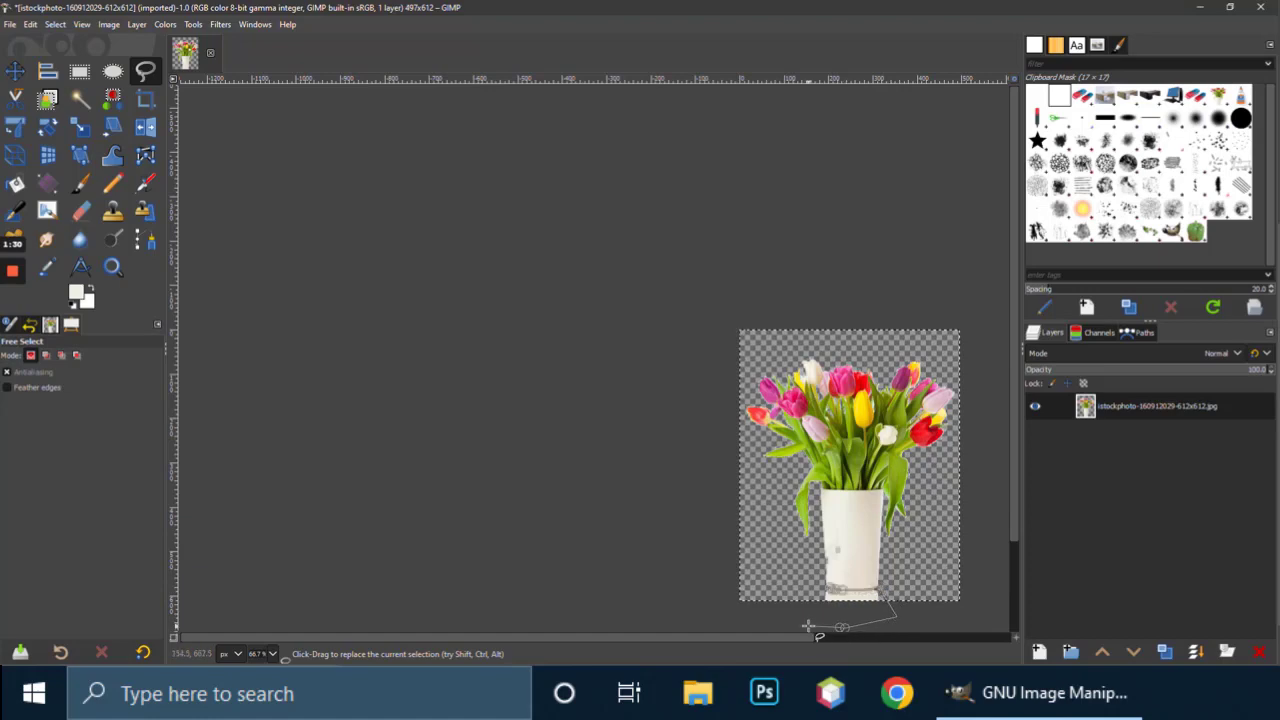
left_click(808, 626)
left_click(800, 604)
scroll(815, 590, "up", 5)
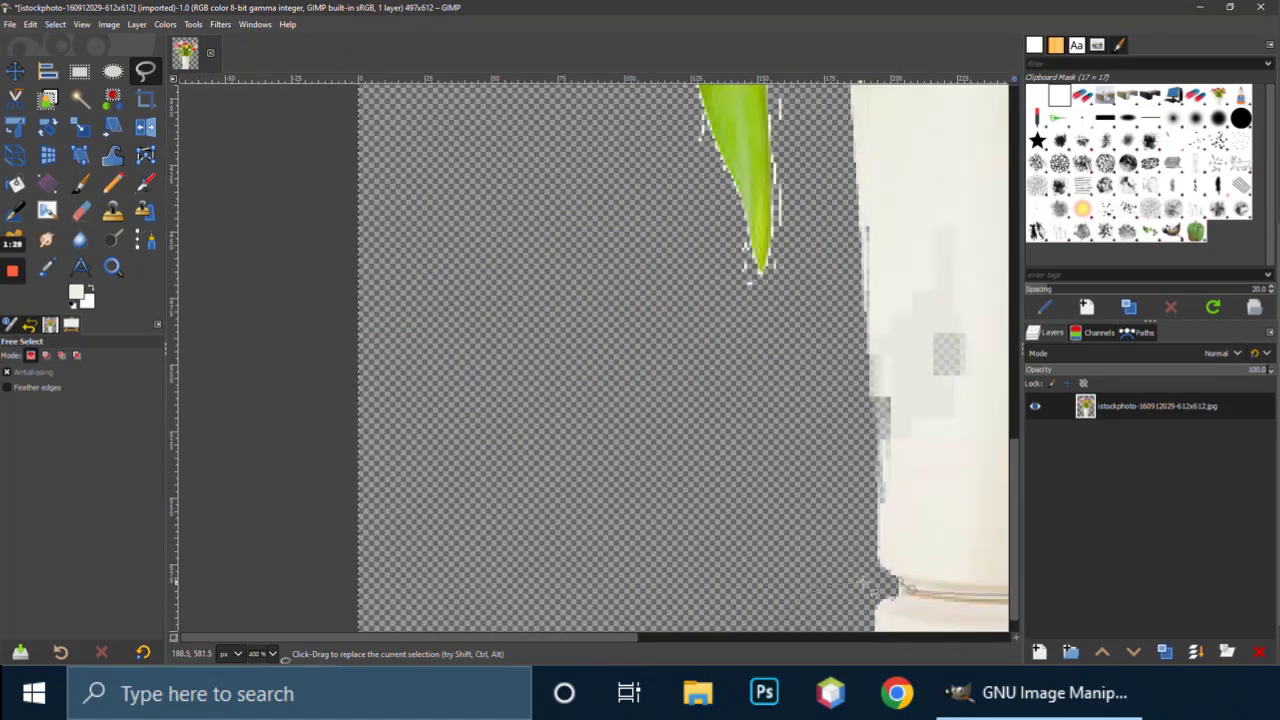
scroll(895, 588, "down", 6)
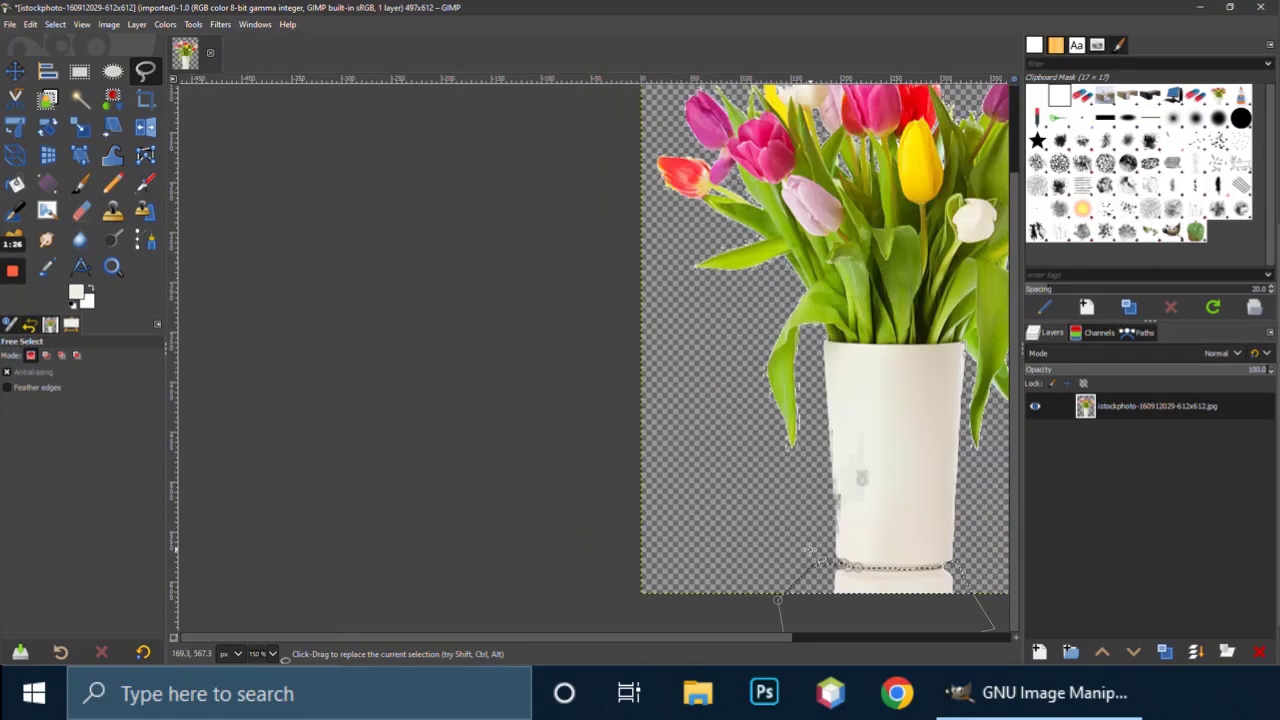
scroll(890, 590, "up", 2)
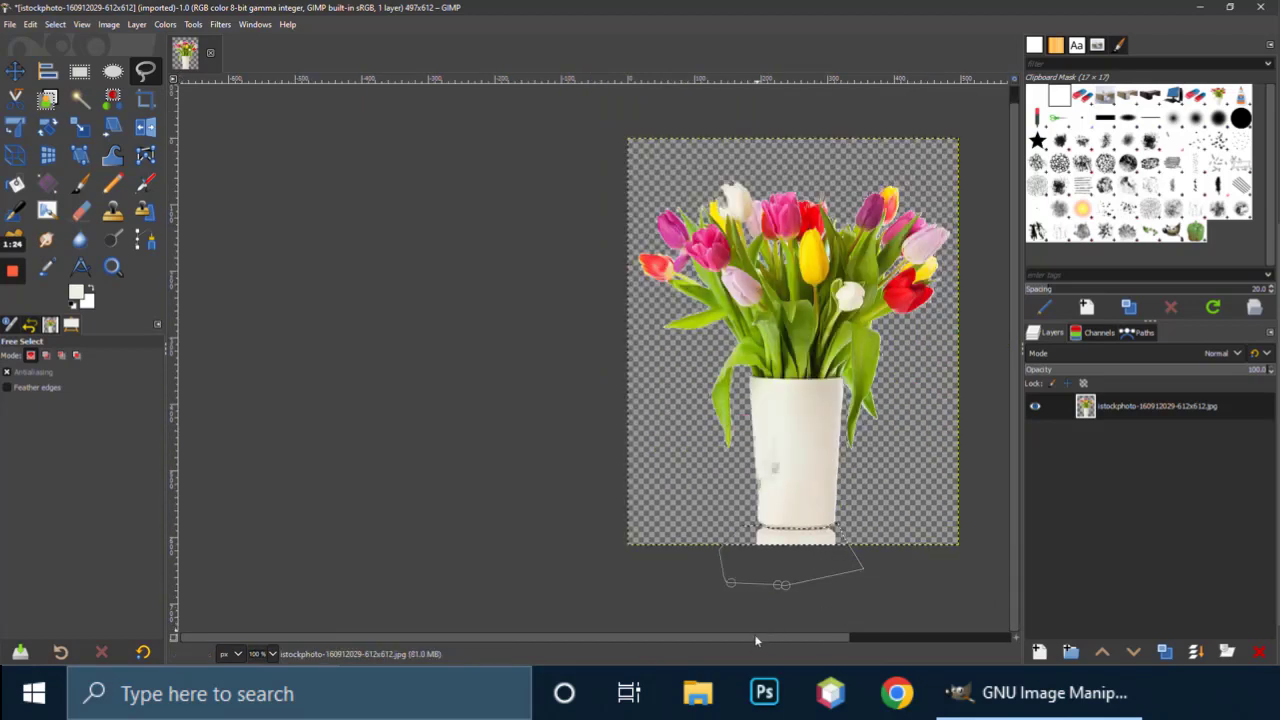
key("Delete")
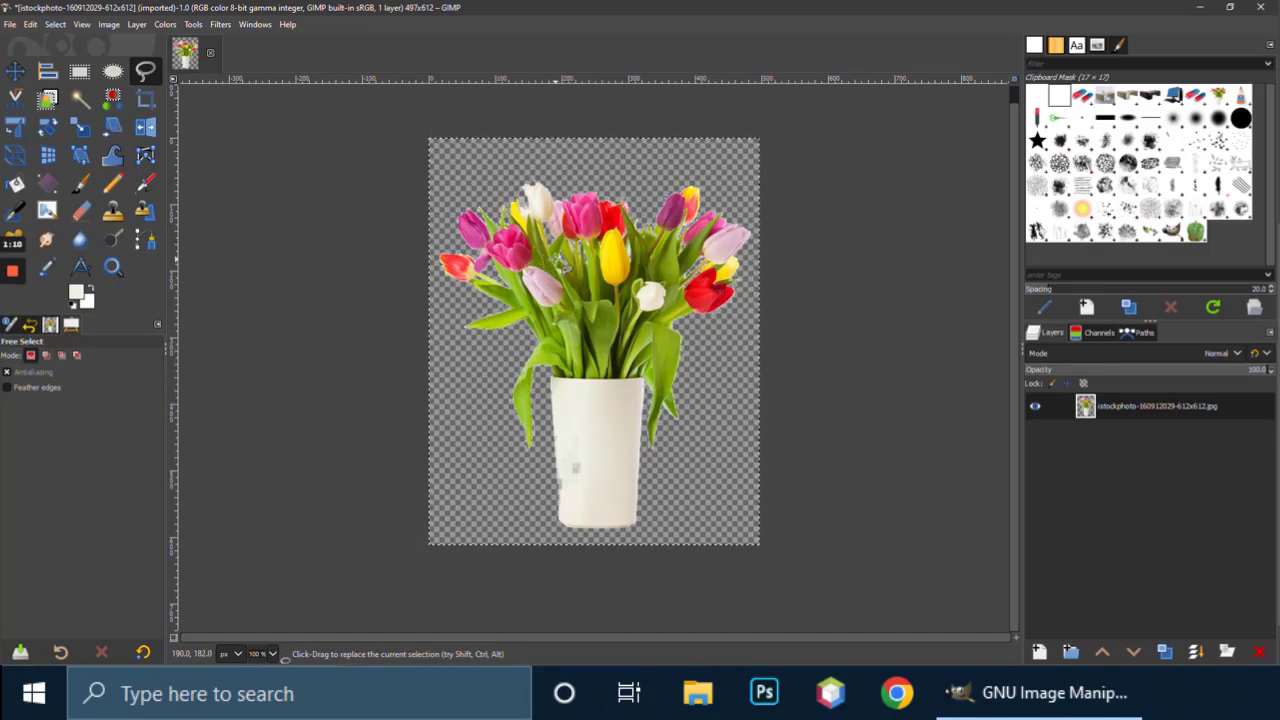
- Copy the selected tulip vase cutout to the clipboard
mouse_move(585, 299)
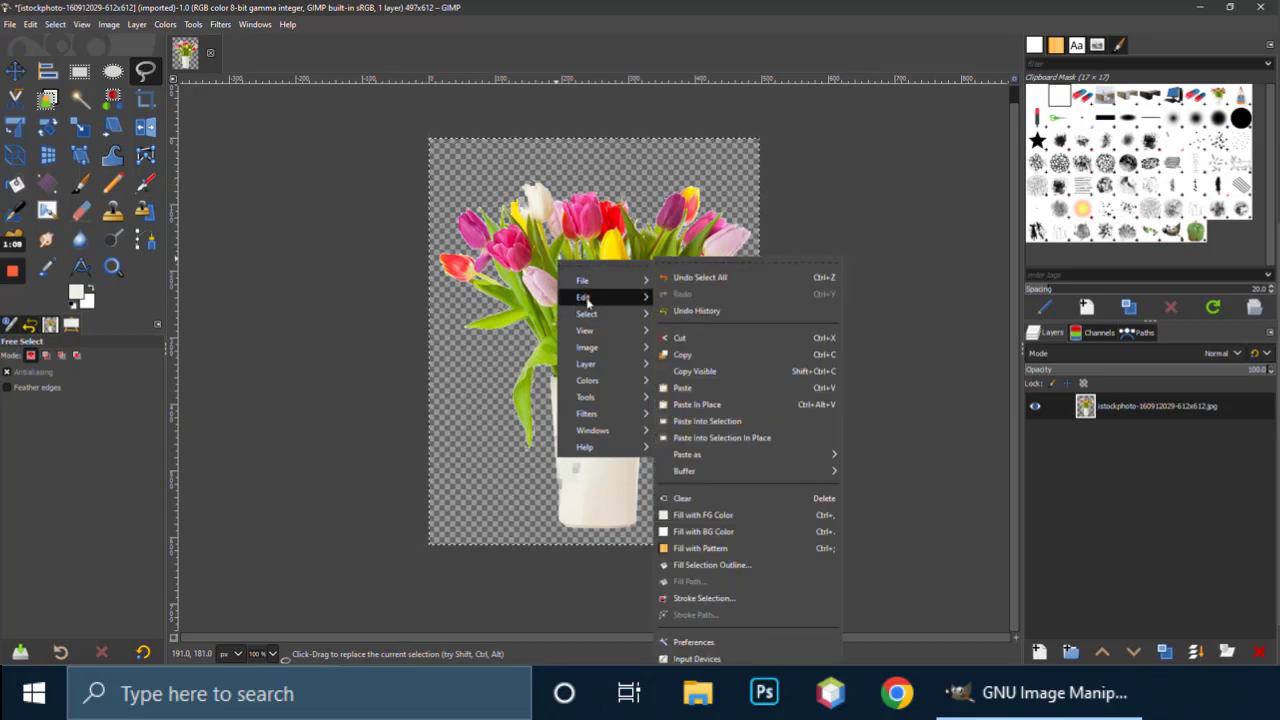
left_click(689, 357)
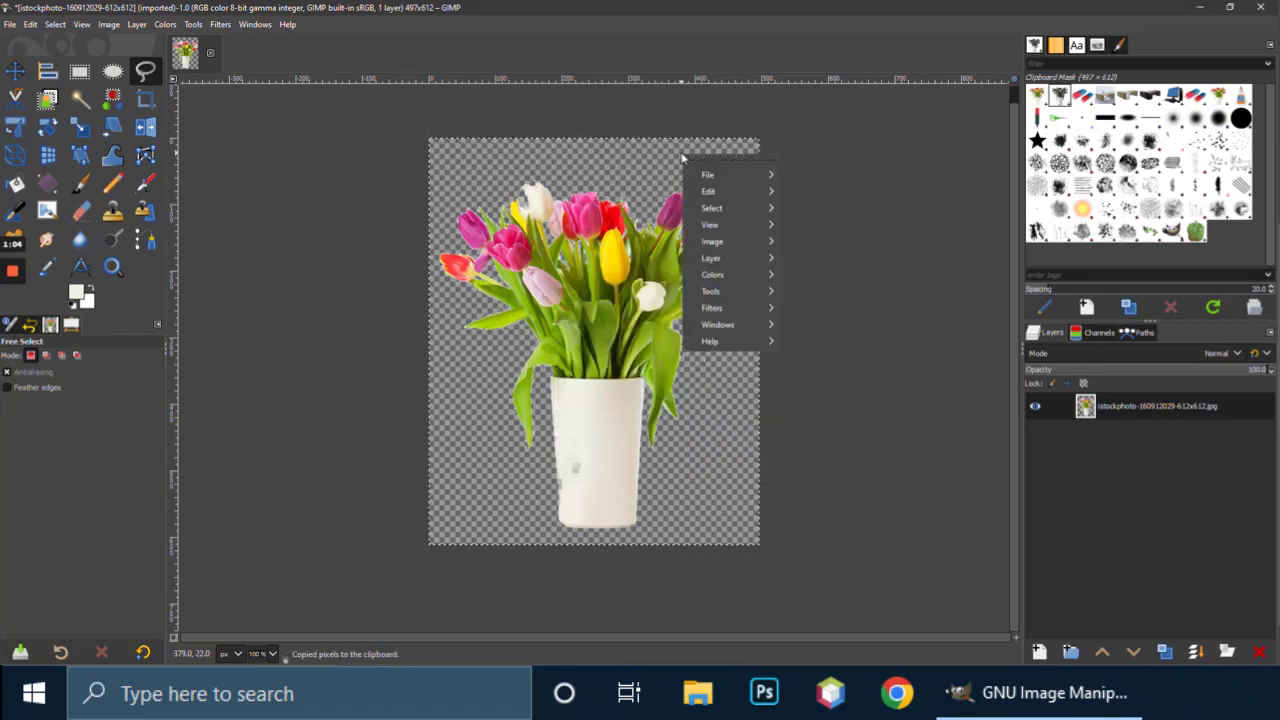
- Paste the copied tulip vase cutout as a new brush with the file name v2
mouse_move(723, 194)
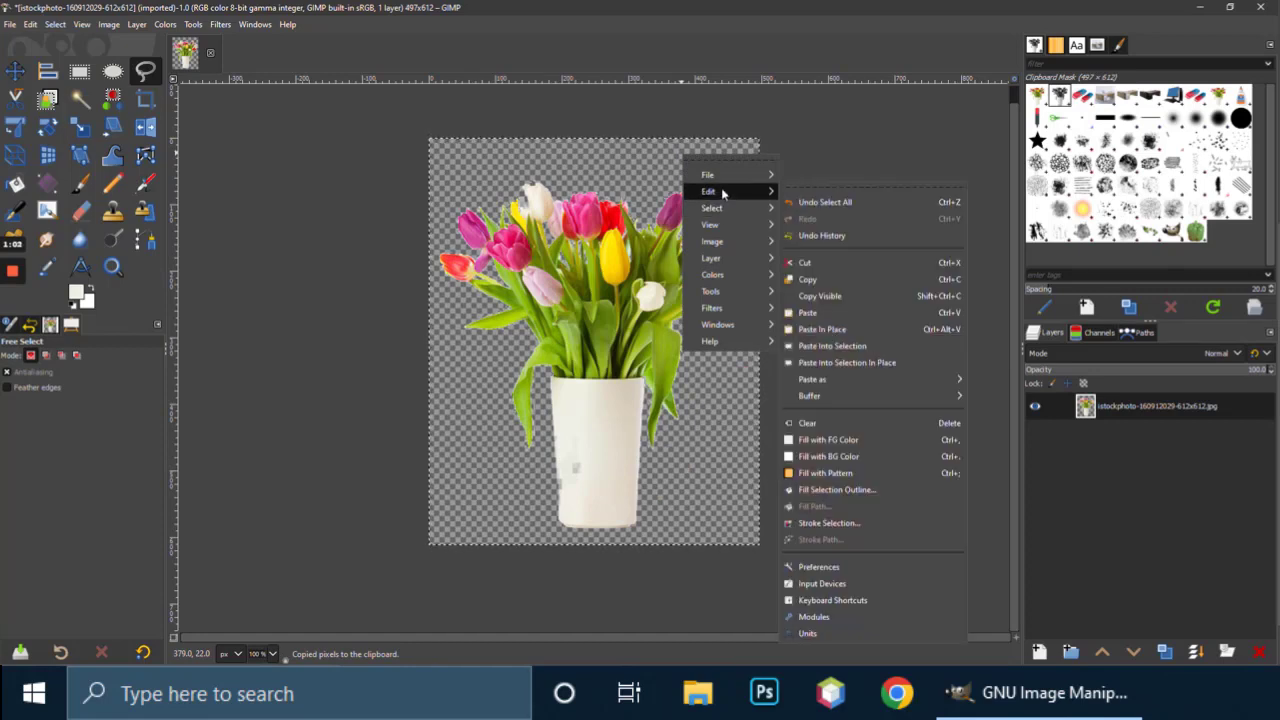
mouse_move(823, 381)
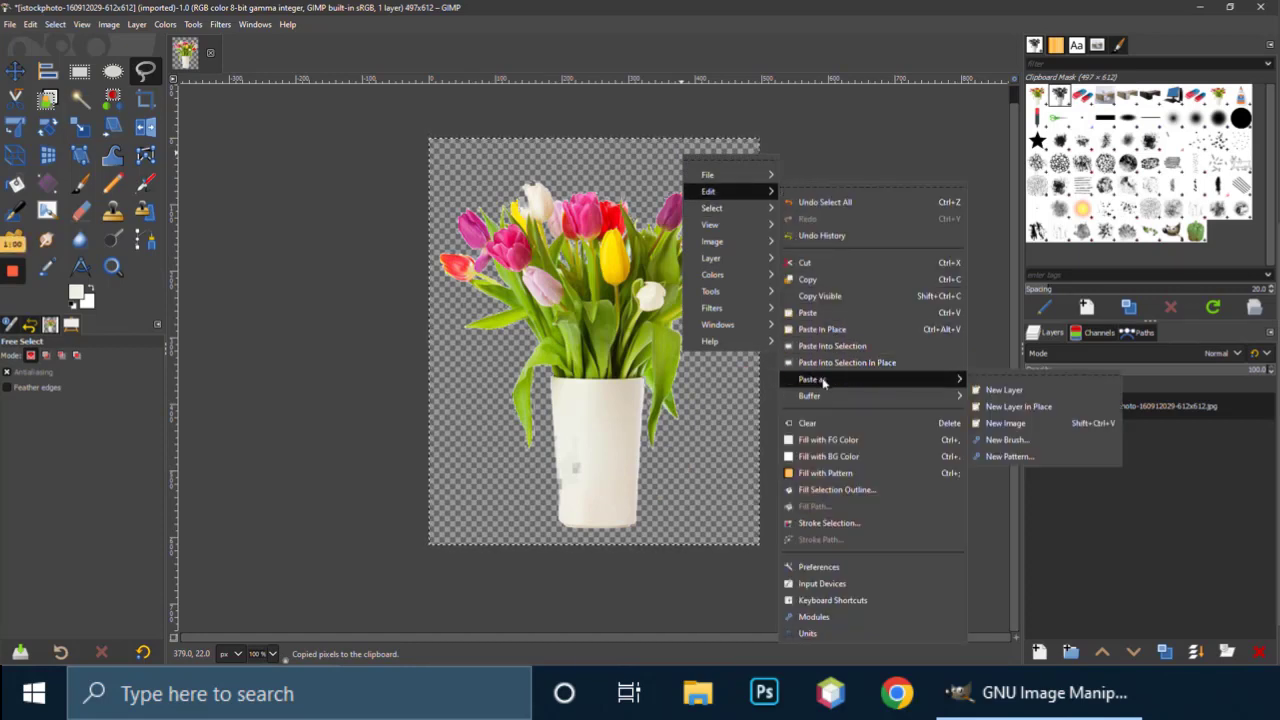
left_click(1006, 440)
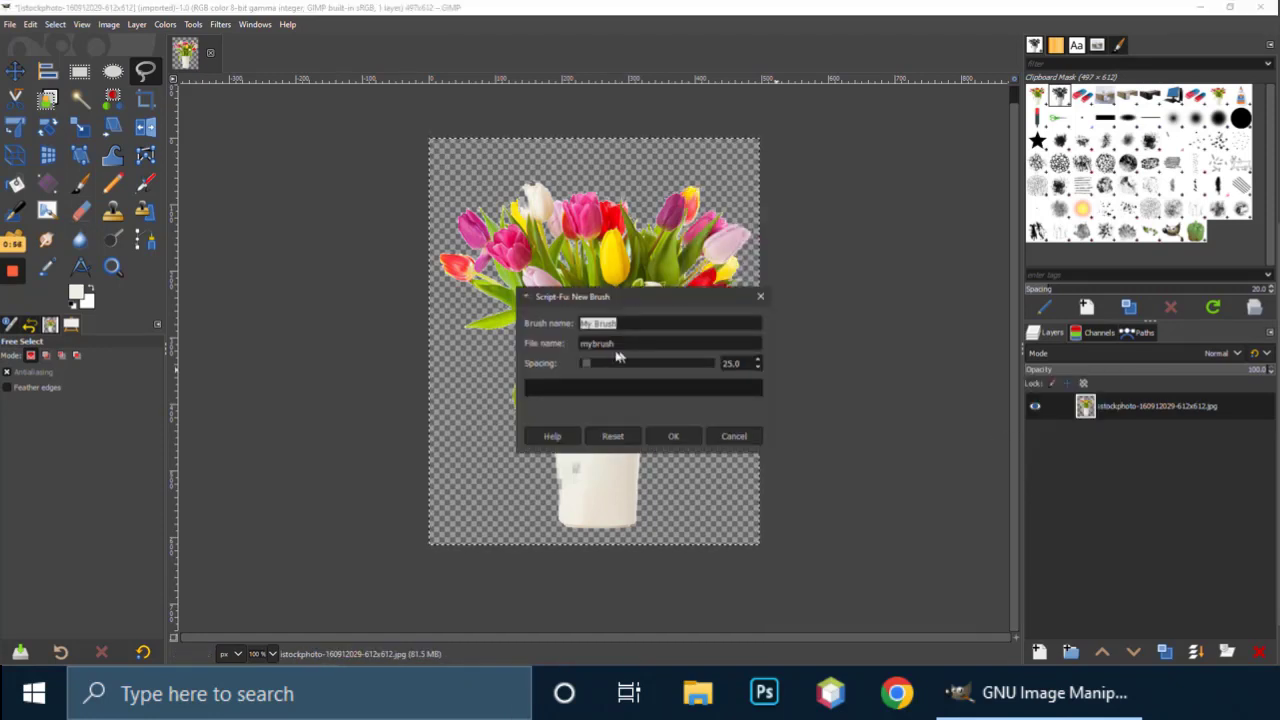
left_click_drag(616, 343, 563, 344)
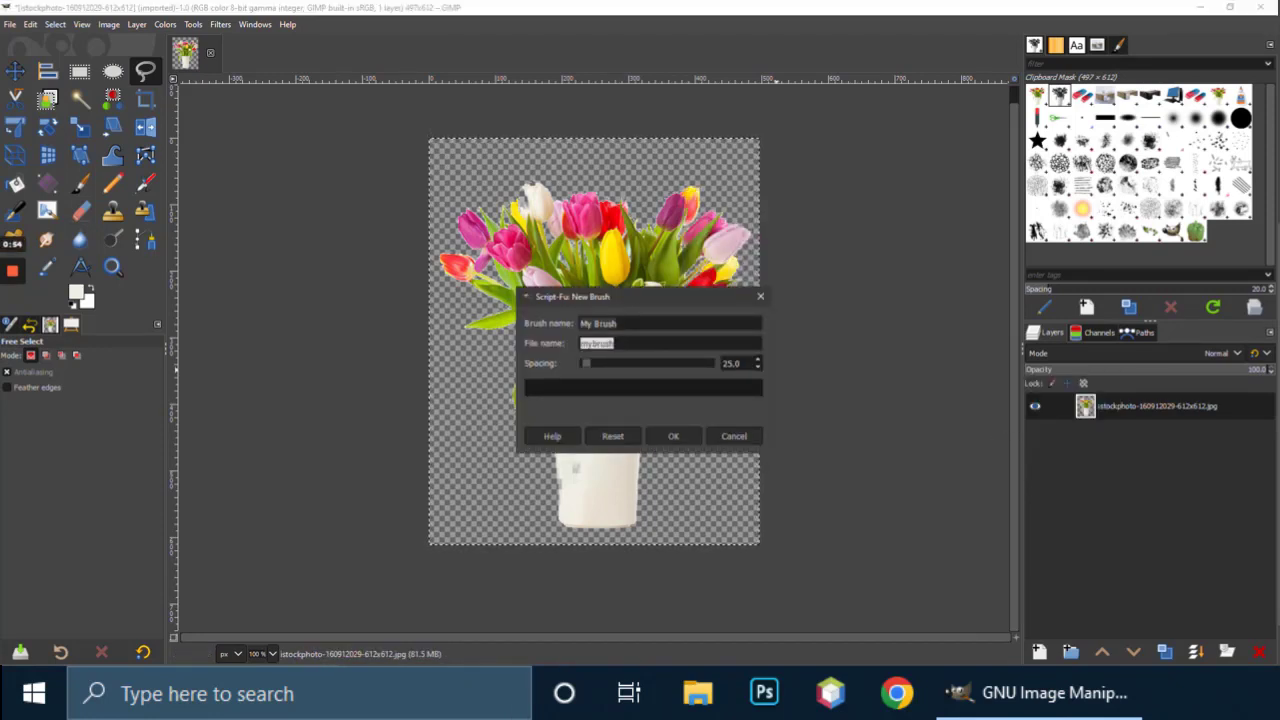
type("v2")
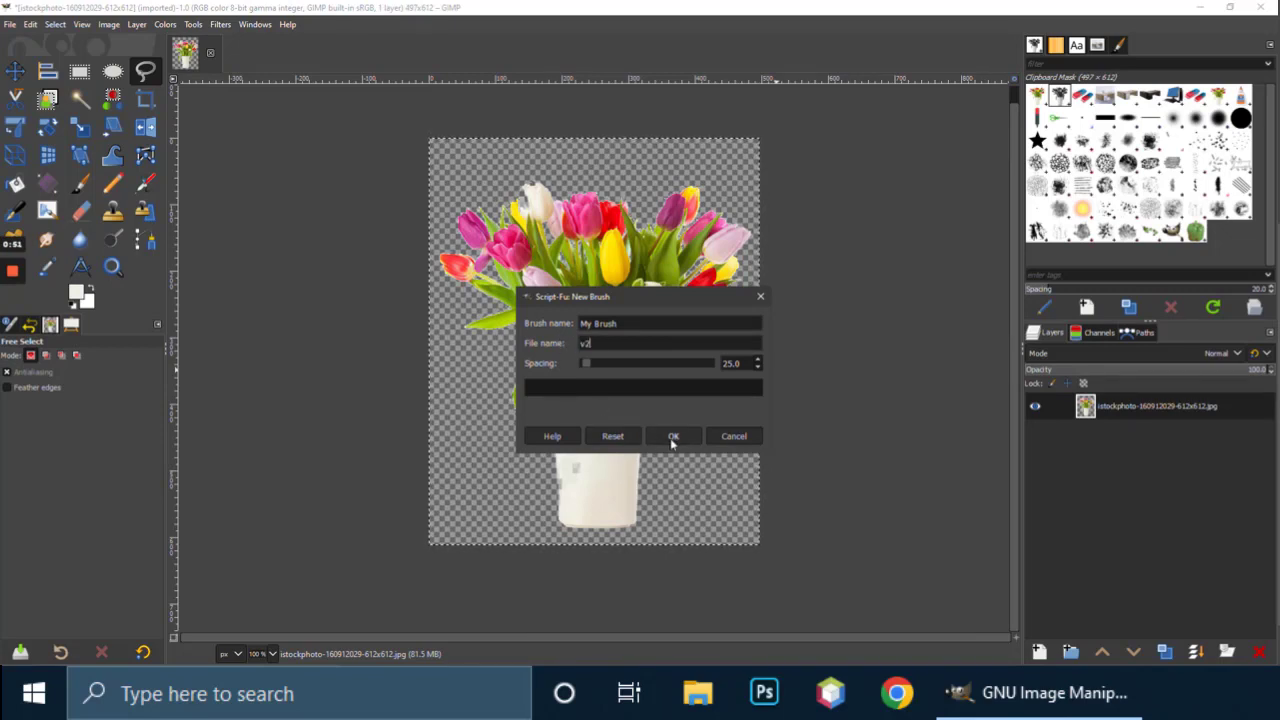
left_click(673, 438)
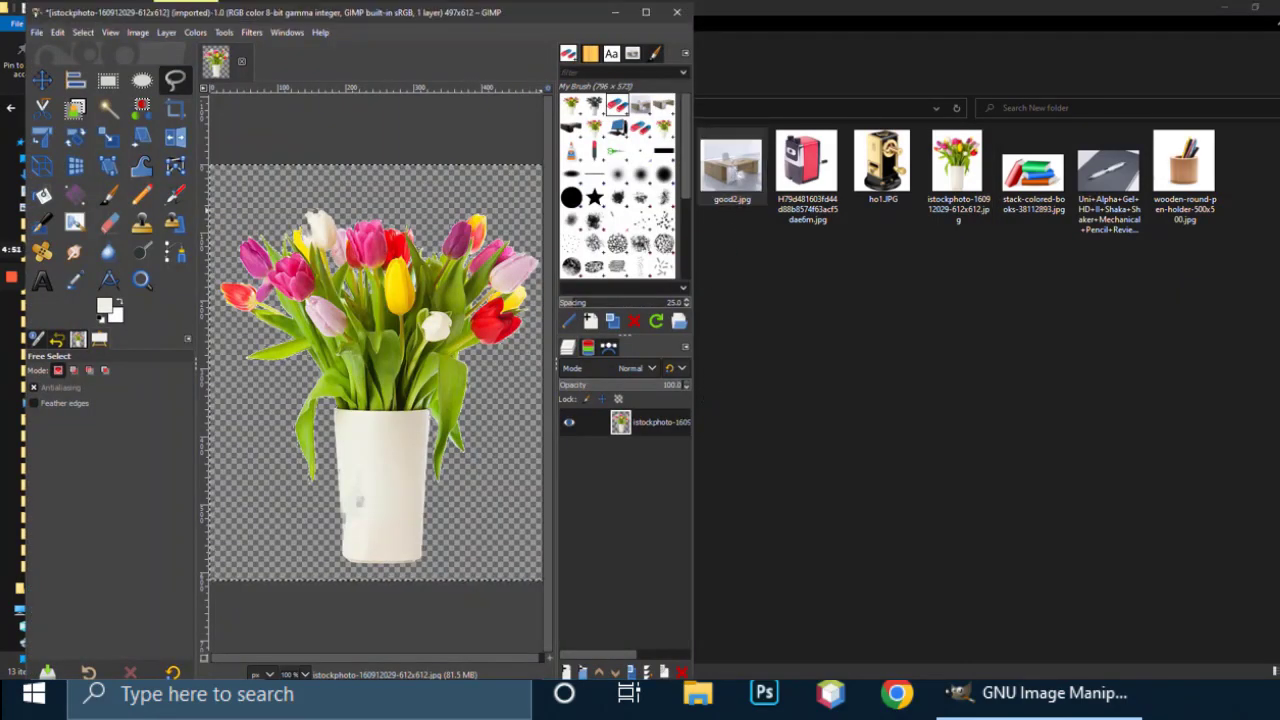
- Open good2.jpg from the image folder as a separate image and maximize the editor window
left_click_drag(731, 165, 159, 48)
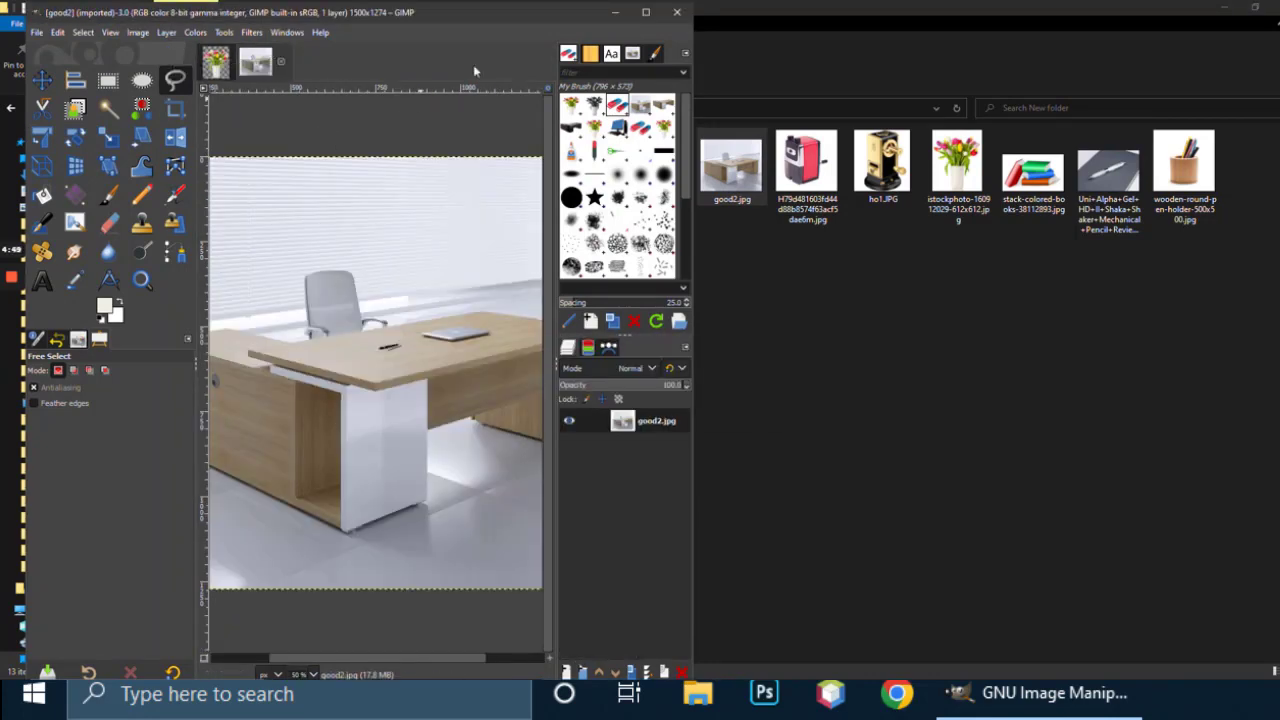
left_click(645, 12)
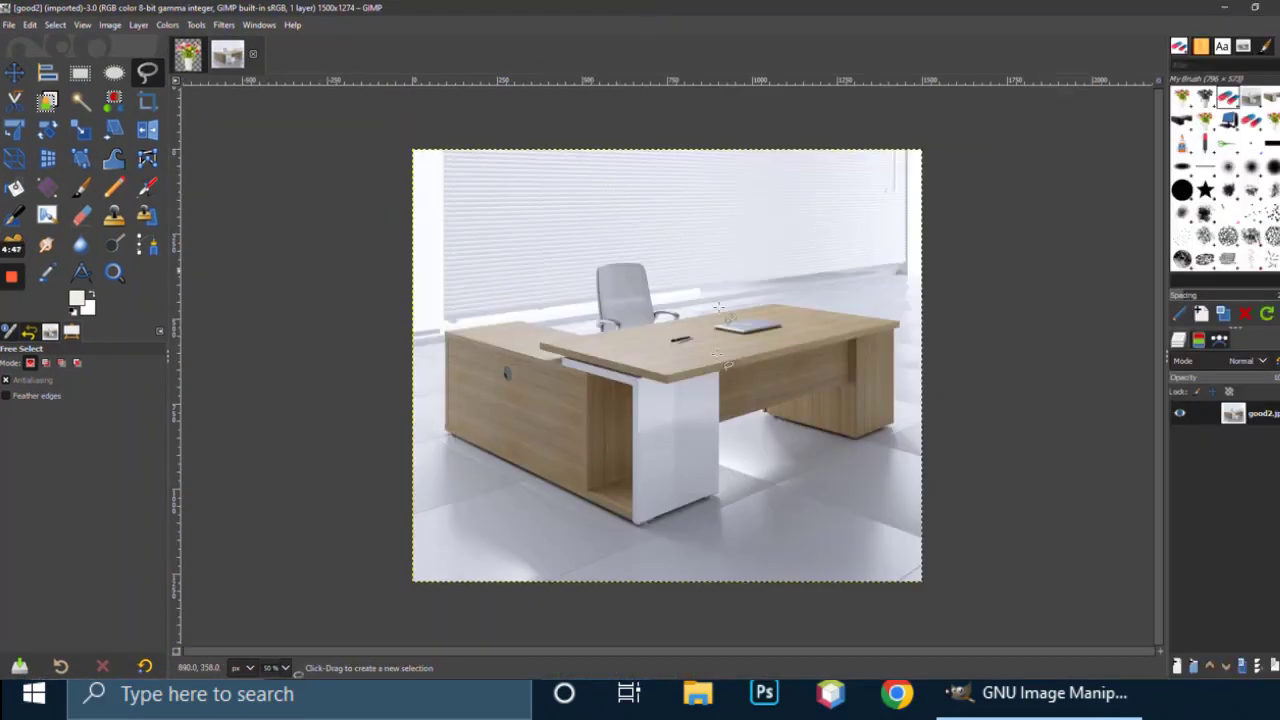
- Start a Free Select outline at the side cabinet's back top corner, following its top edge and left side down to the floor
left_click(148, 73)
scroll(487, 393, "up", 2)
scroll(487, 393, "up", 1)
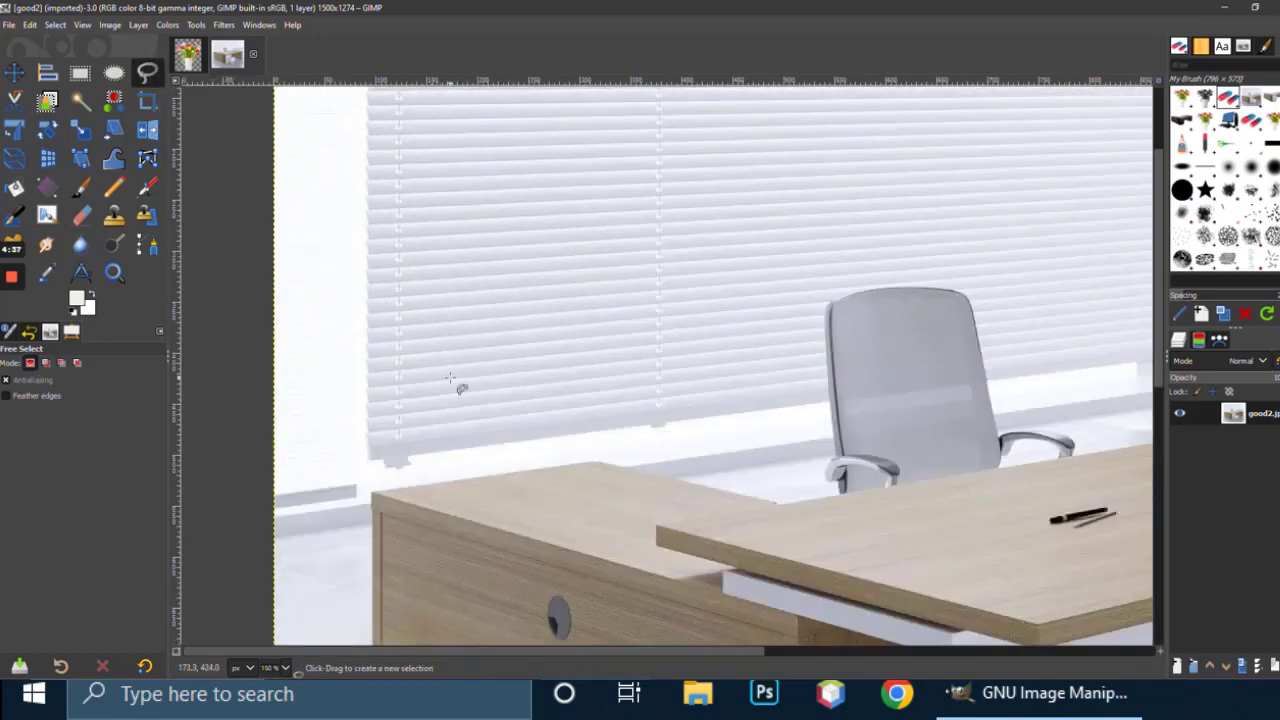
scroll(460, 385, "down", 3)
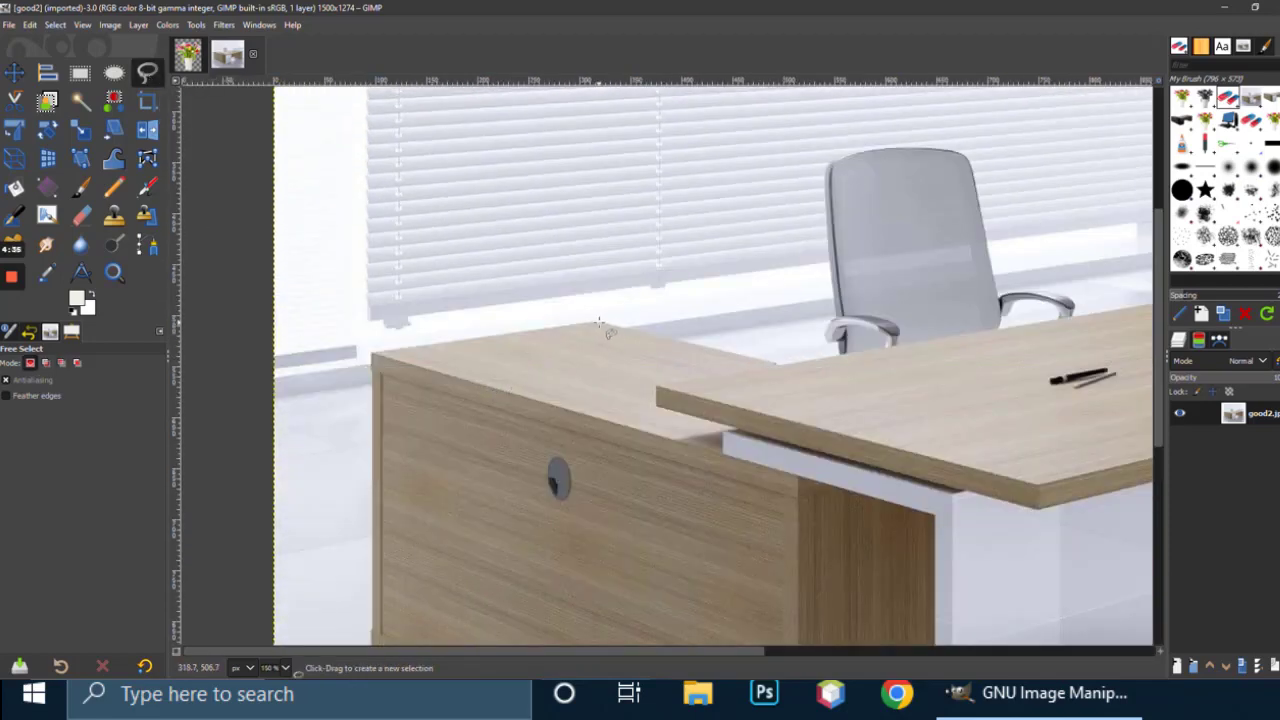
scroll(600, 322, "up", 1)
scroll(600, 322, "down", 2)
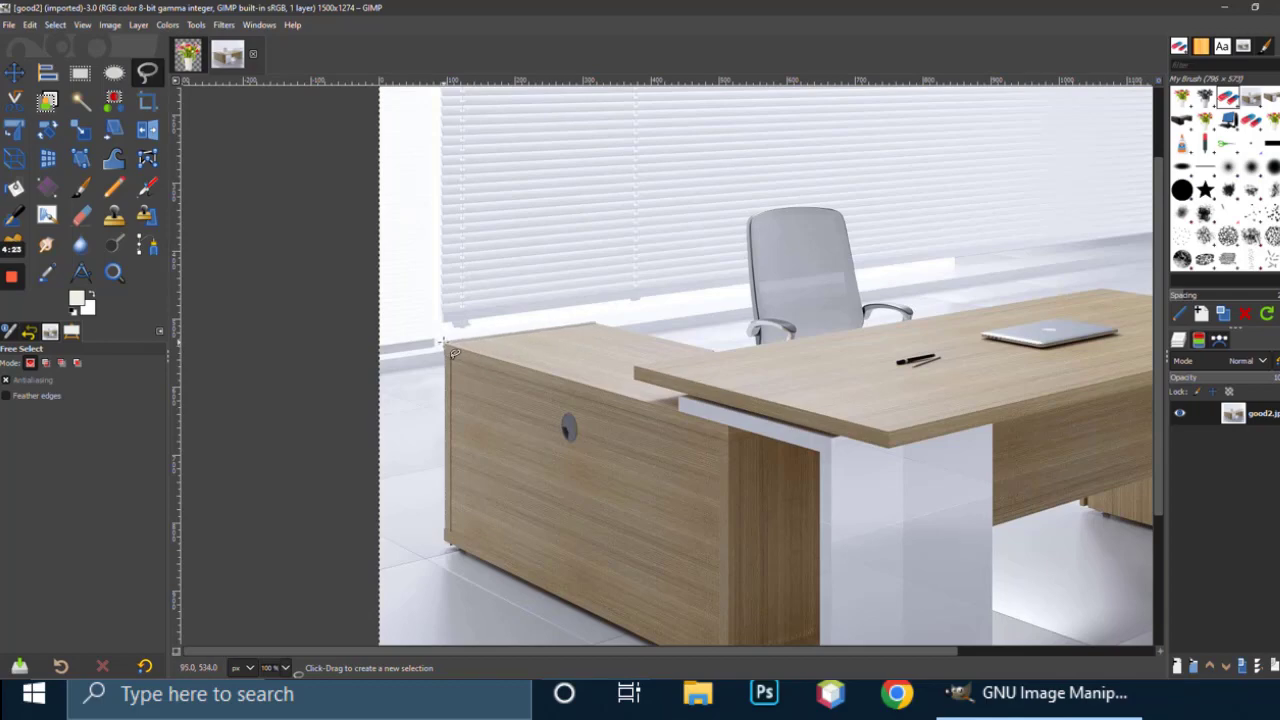
scroll(453, 355, "up", 5)
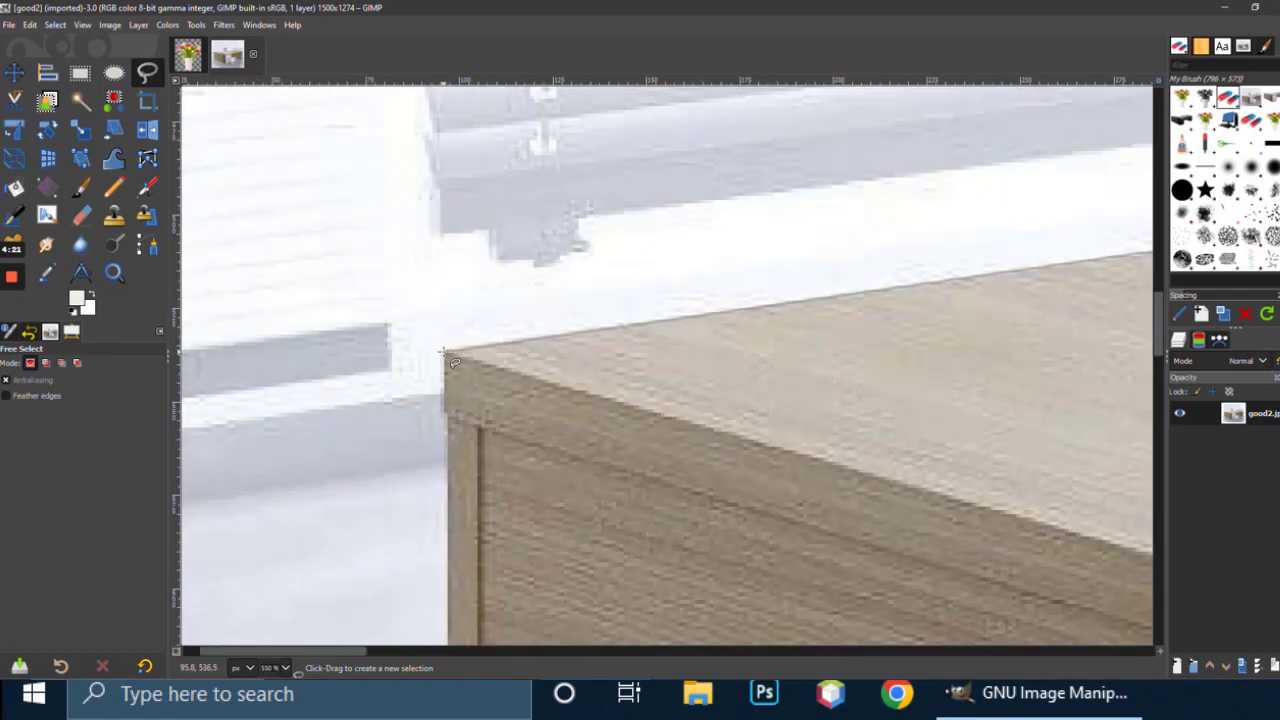
left_click(442, 411)
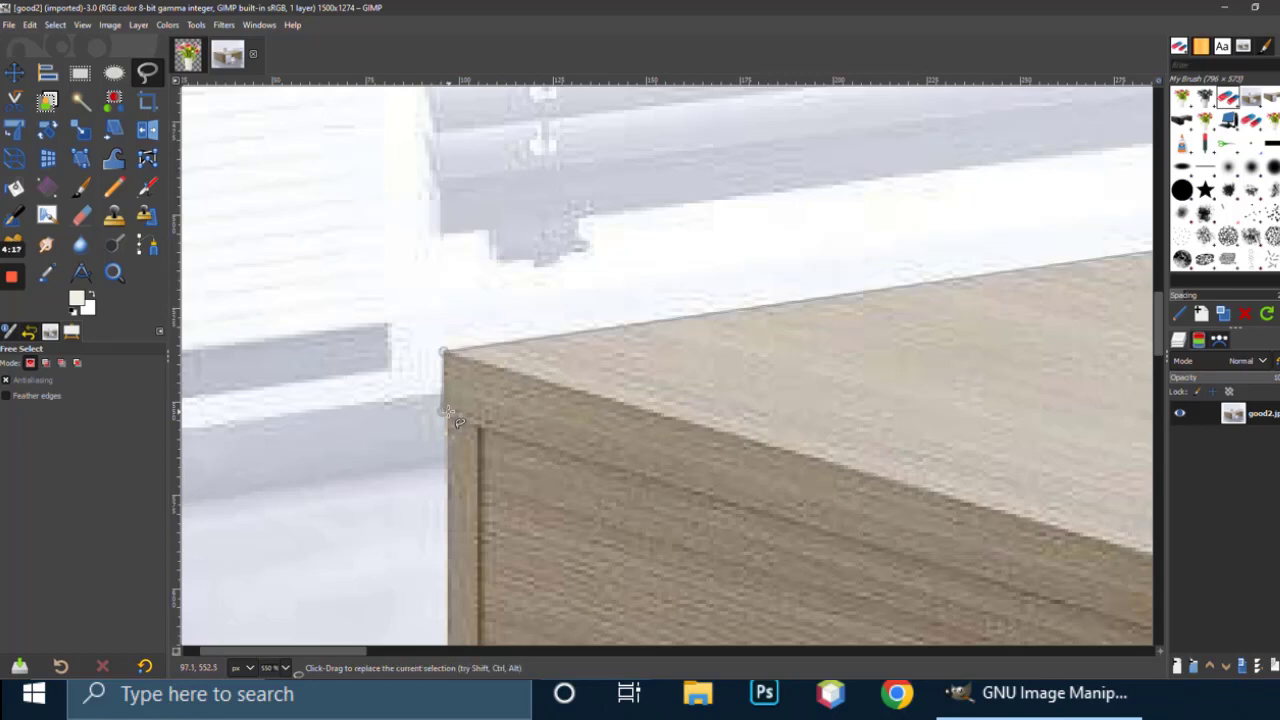
scroll(448, 412, "down", 5)
scroll(414, 508, "down", 5)
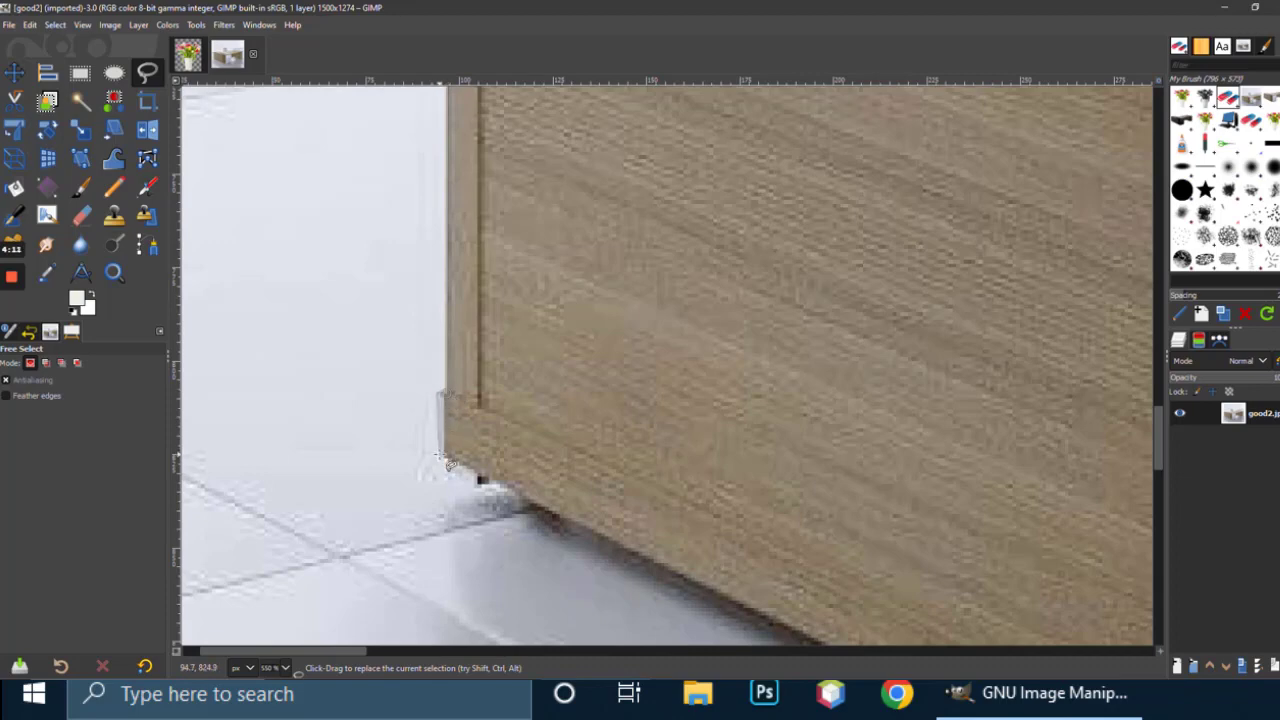
scroll(508, 494, "down", 2)
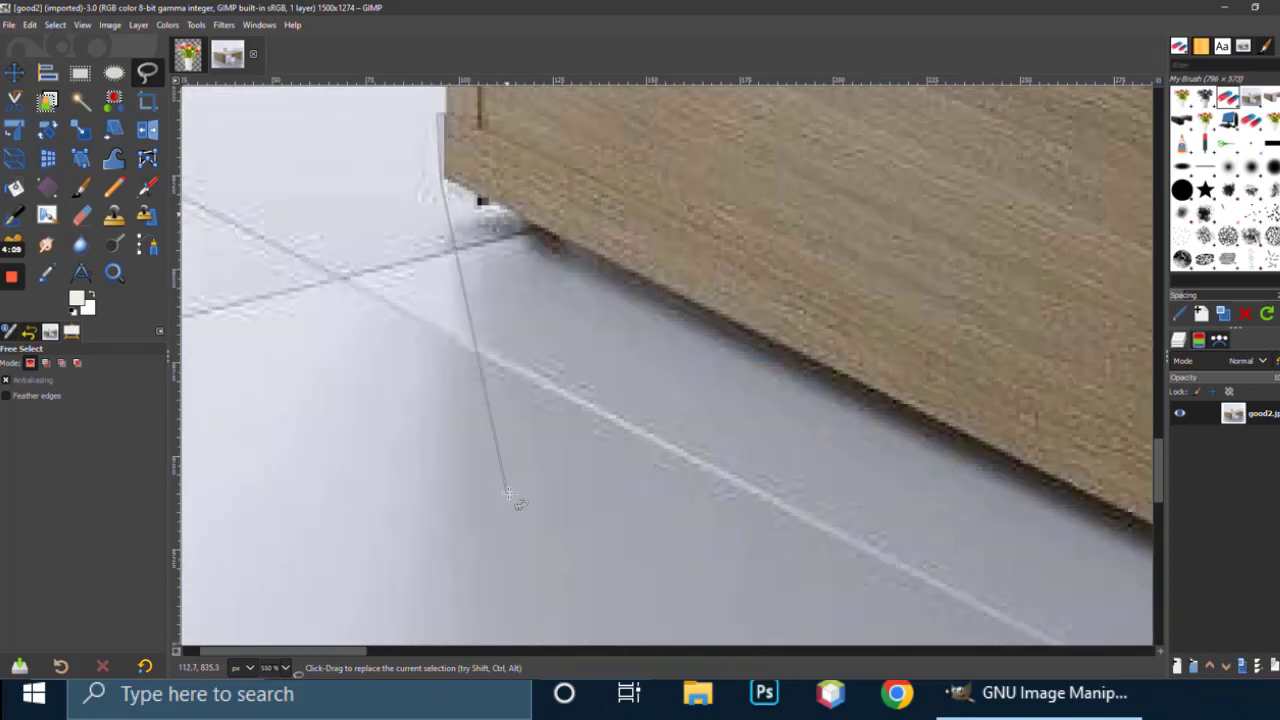
- Continue the Free Select outline along the wooden cabinet's bottom edge to the white panel's front corner
scroll(545, 376, "up", 1)
left_click_drag(681, 449, 525, 360)
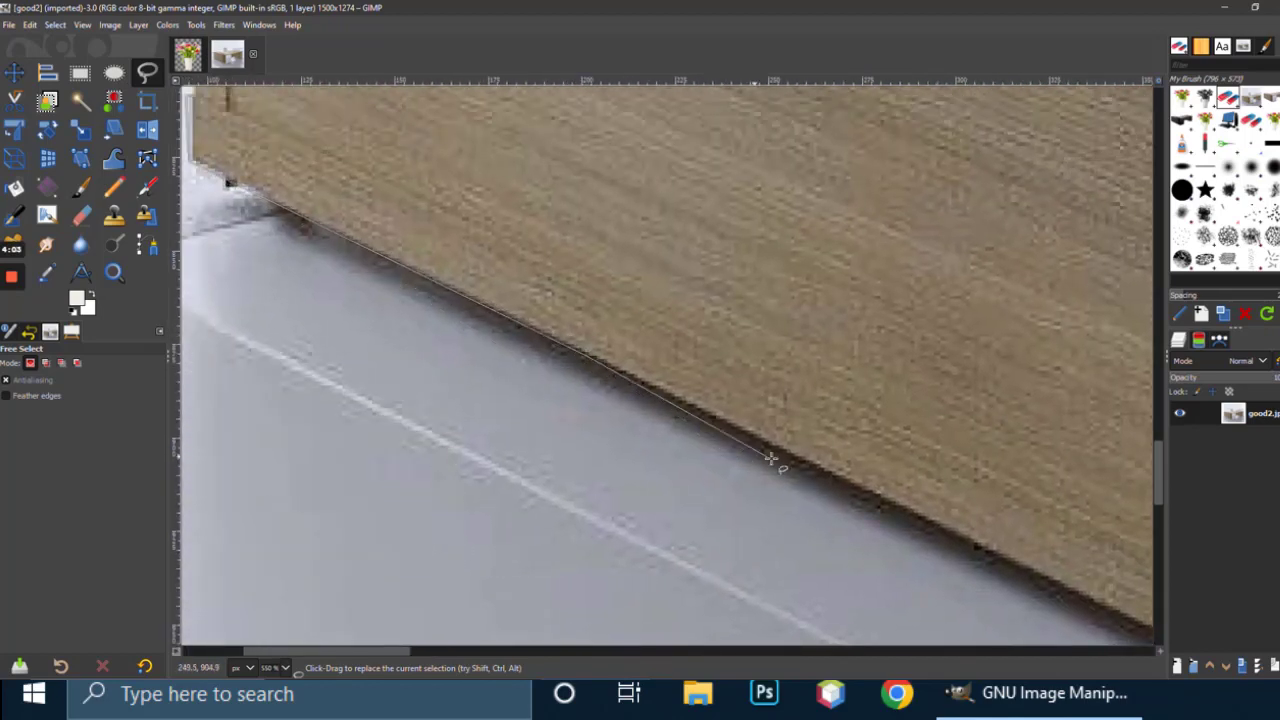
left_click_drag(877, 509, 618, 347)
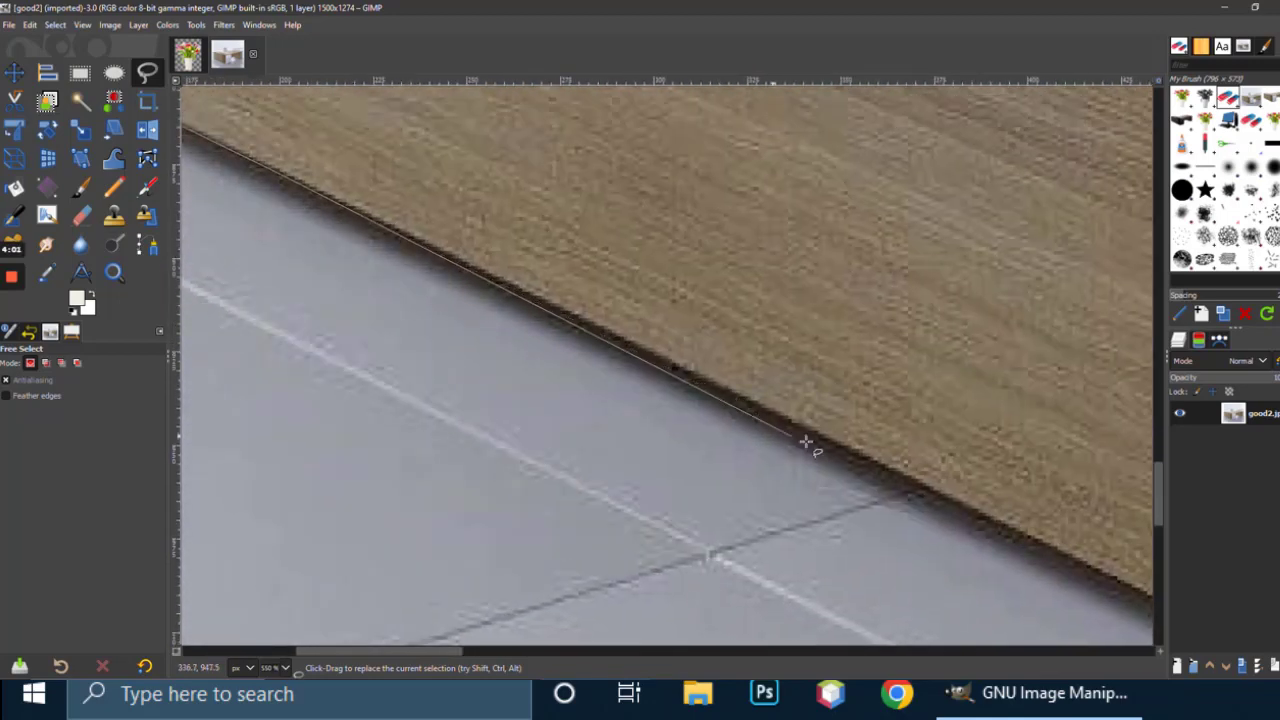
left_click(898, 473)
left_click_drag(898, 473, 506, 225)
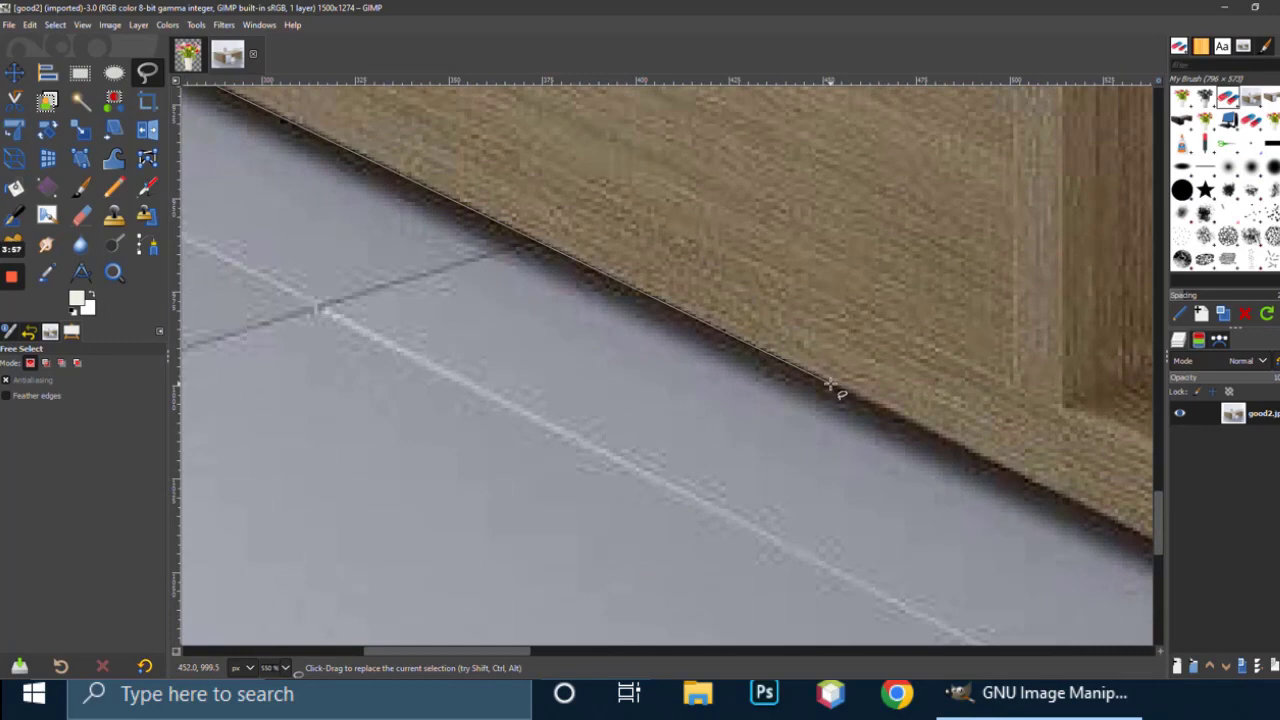
left_click_drag(818, 381, 377, 187)
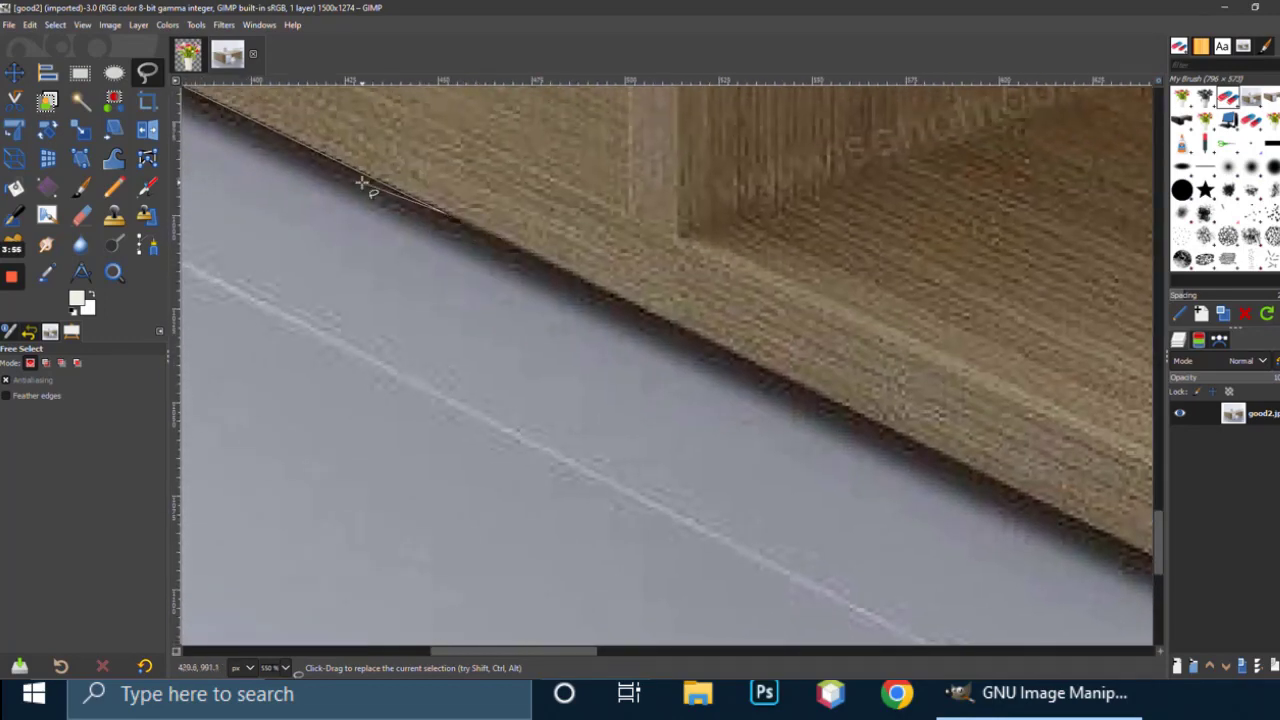
left_click(810, 393)
left_click_drag(731, 371, 281, 181)
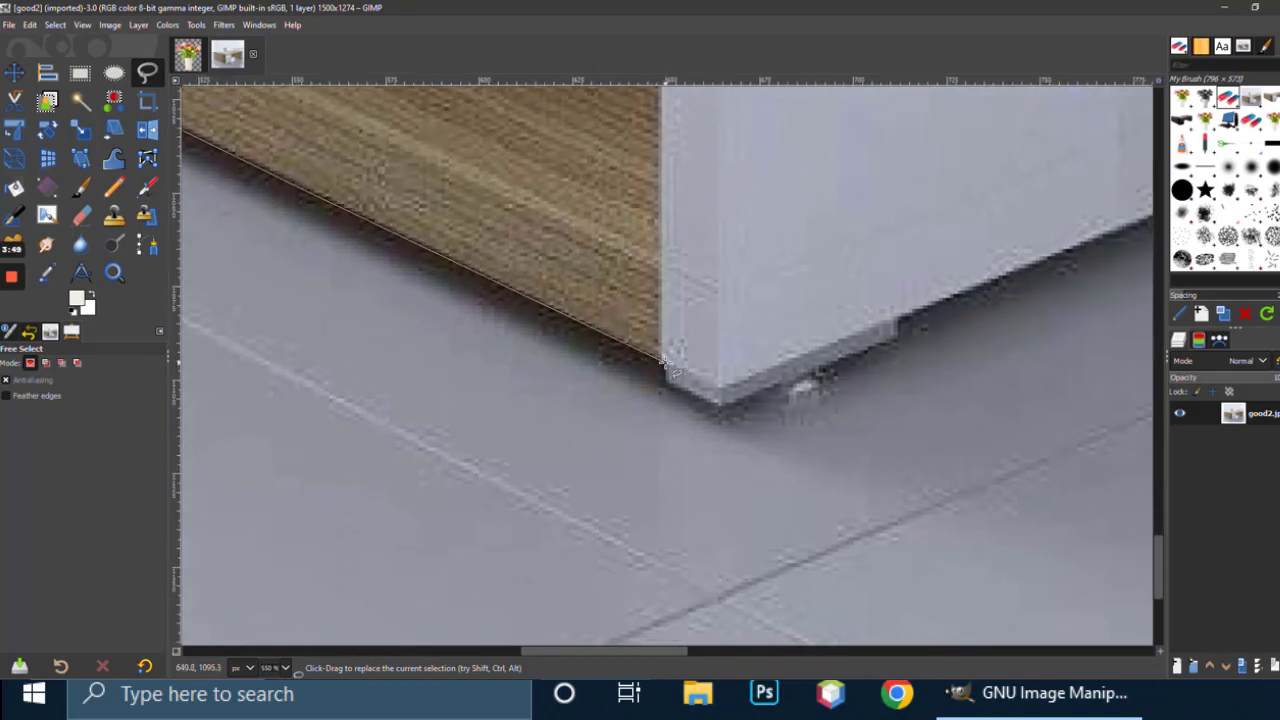
- Trace the outline around the white panel's base, following both stepped feet to its far bottom corner
left_click(717, 405)
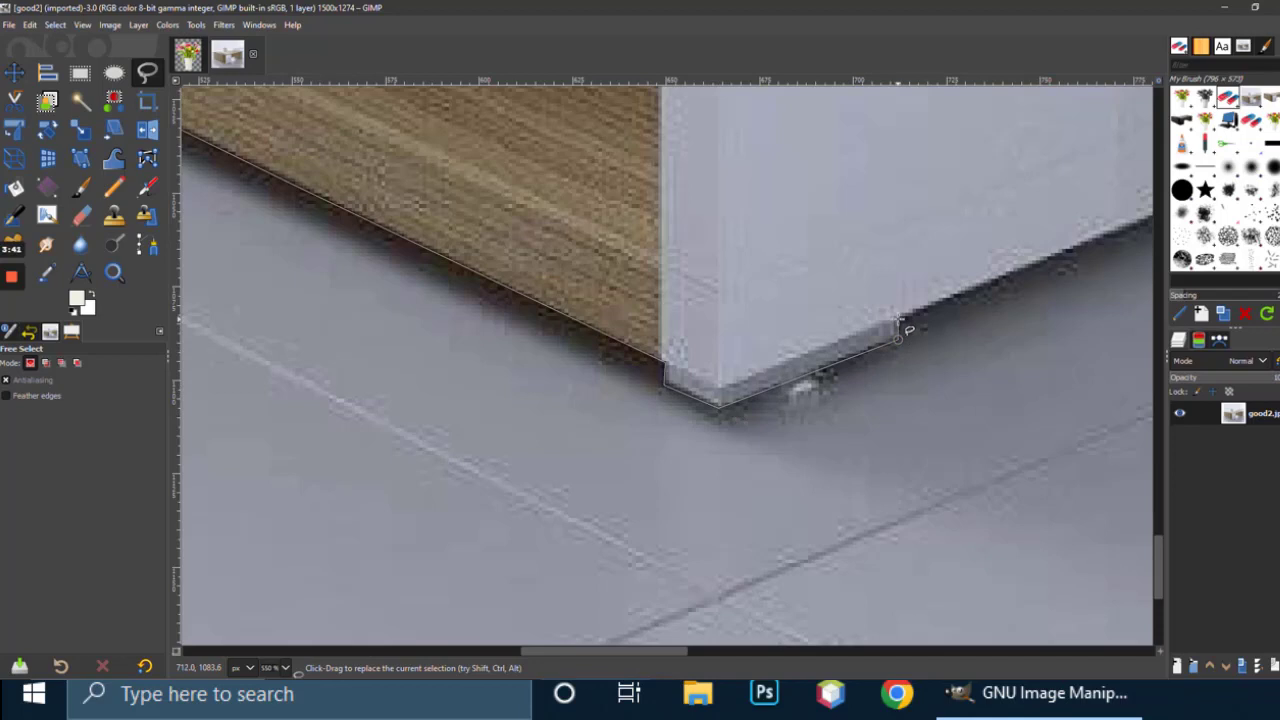
left_click_drag(1046, 266, 496, 414)
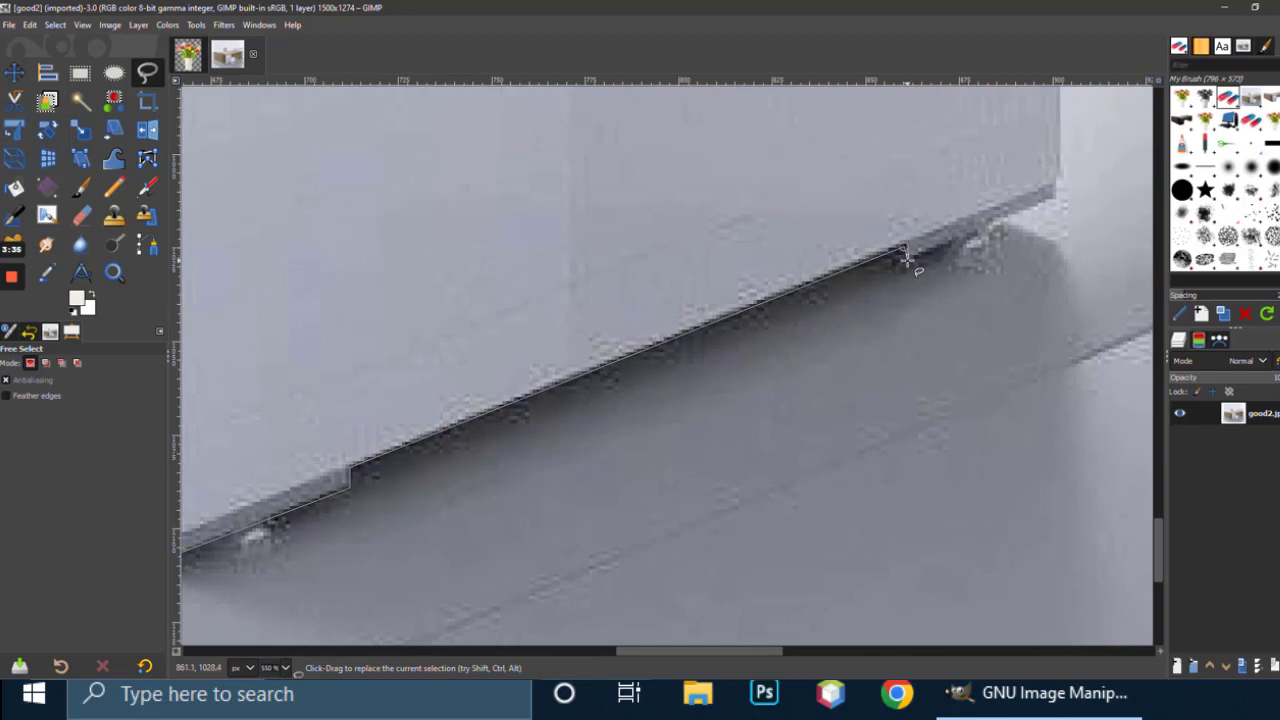
left_click(907, 260)
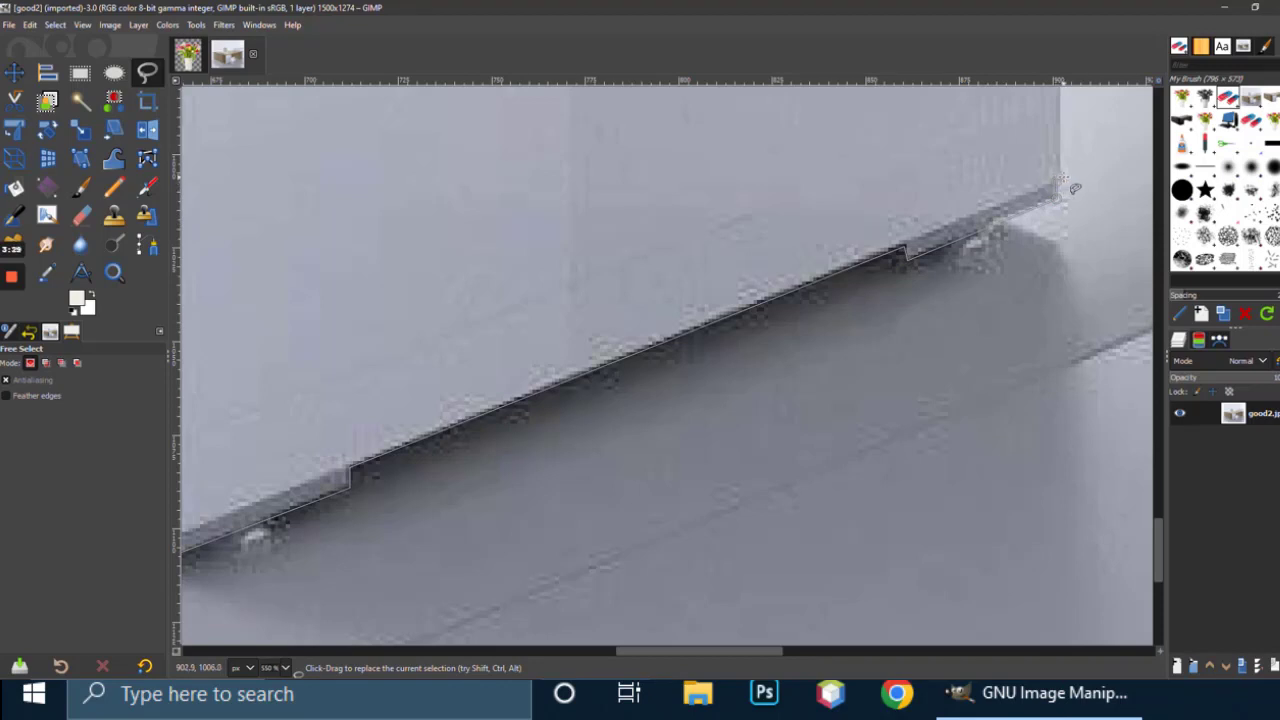
left_click_drag(1063, 177, 1046, 548)
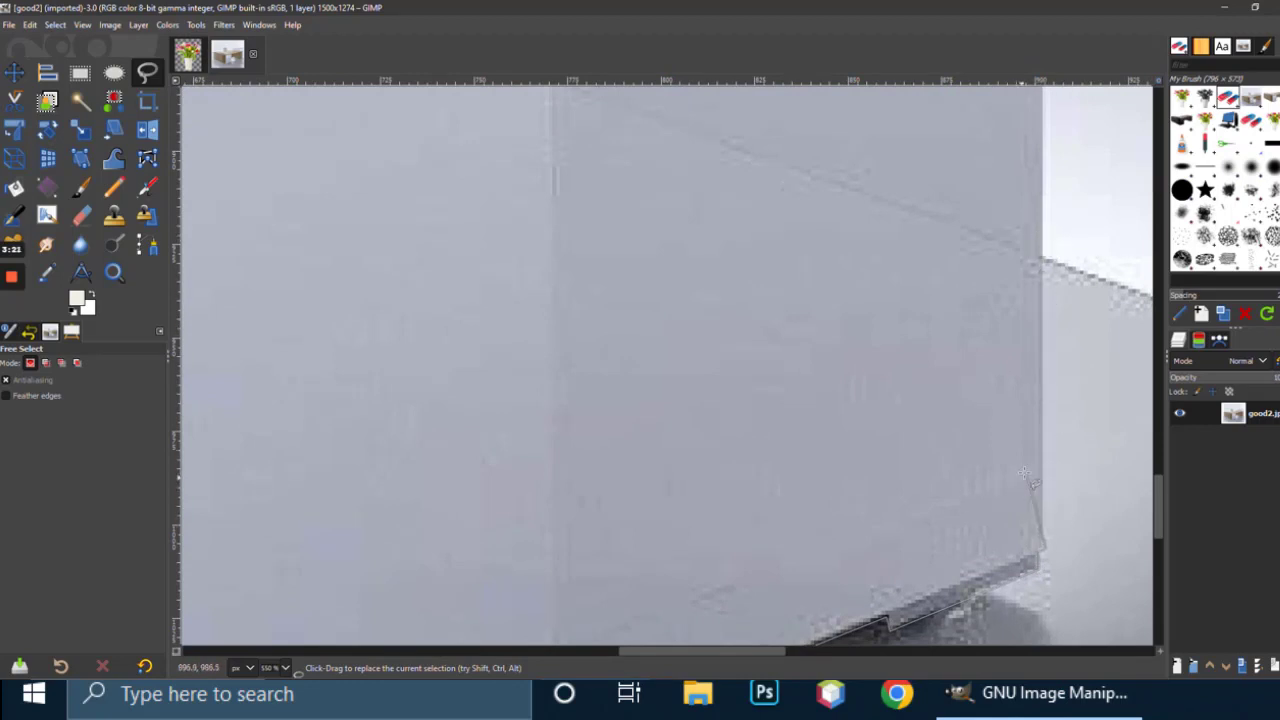
- Extend the outline straight up the white panel's outer vertical edge to just below the wooden panel
scroll(1035, 518, "up", 2)
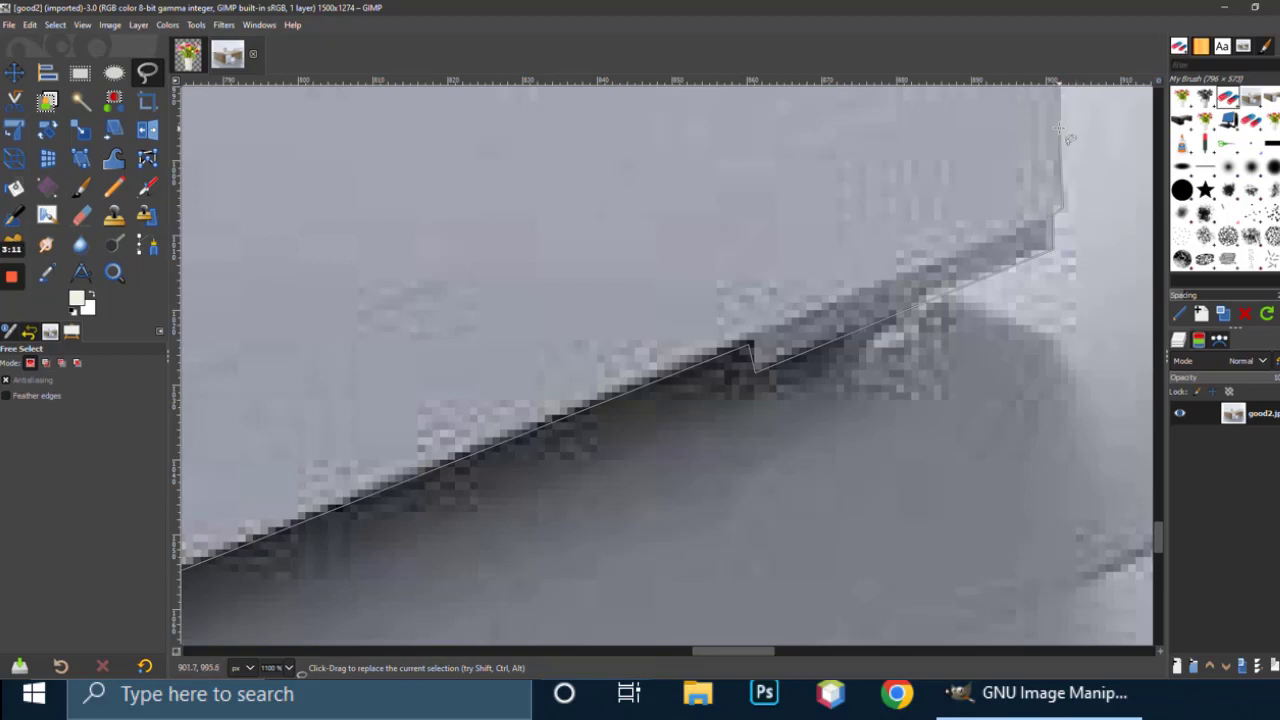
scroll(1064, 140, "up", 2)
scroll(1050, 320, "up", 9)
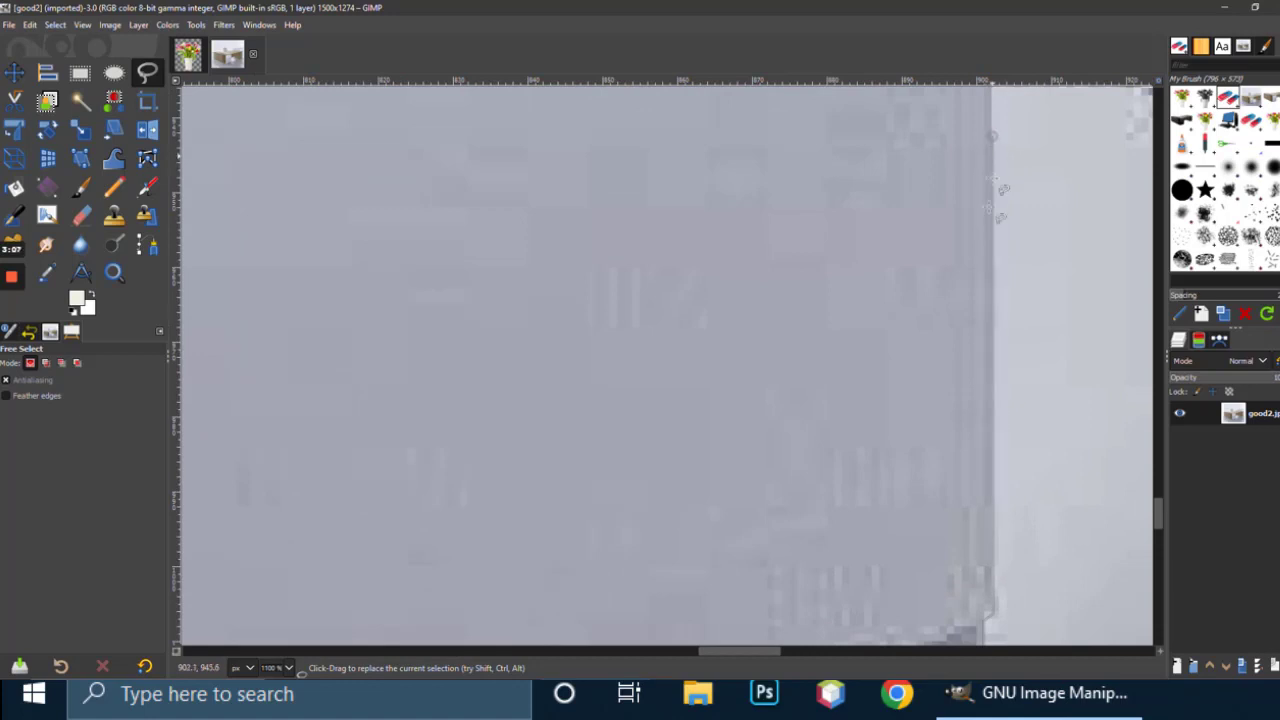
scroll(1000, 200, "down", 5)
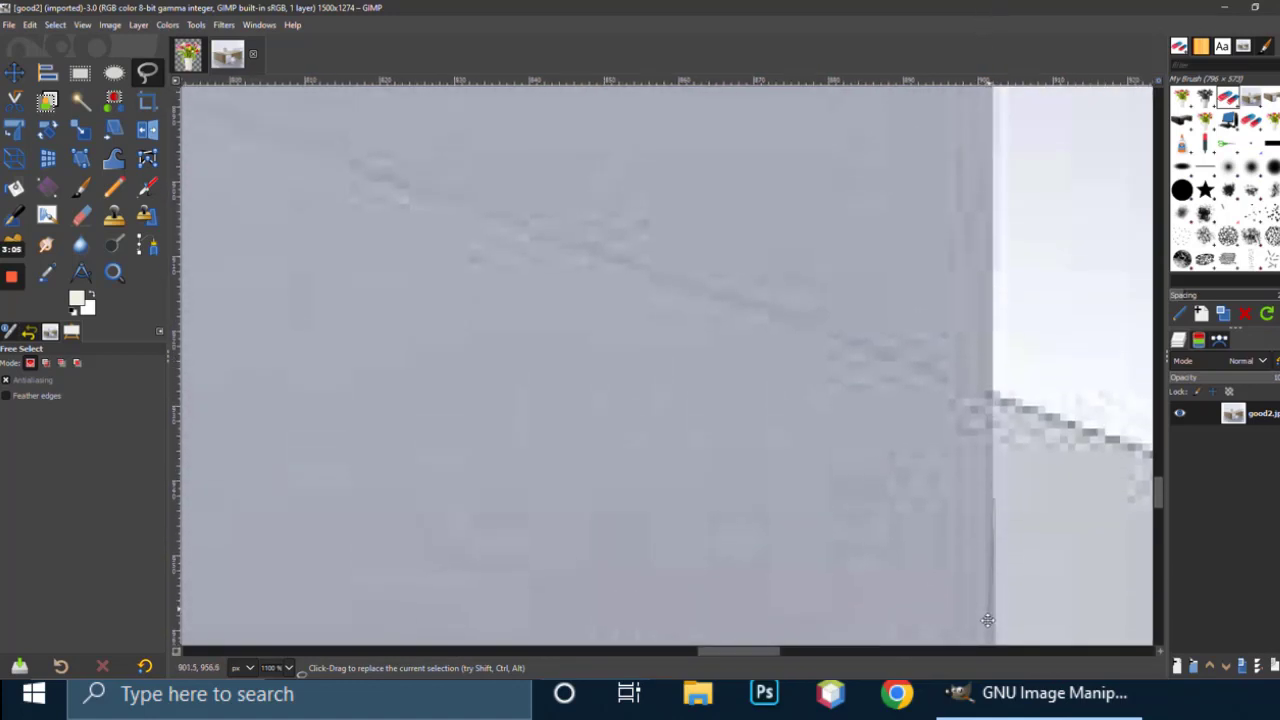
scroll(987, 617, "up", 2)
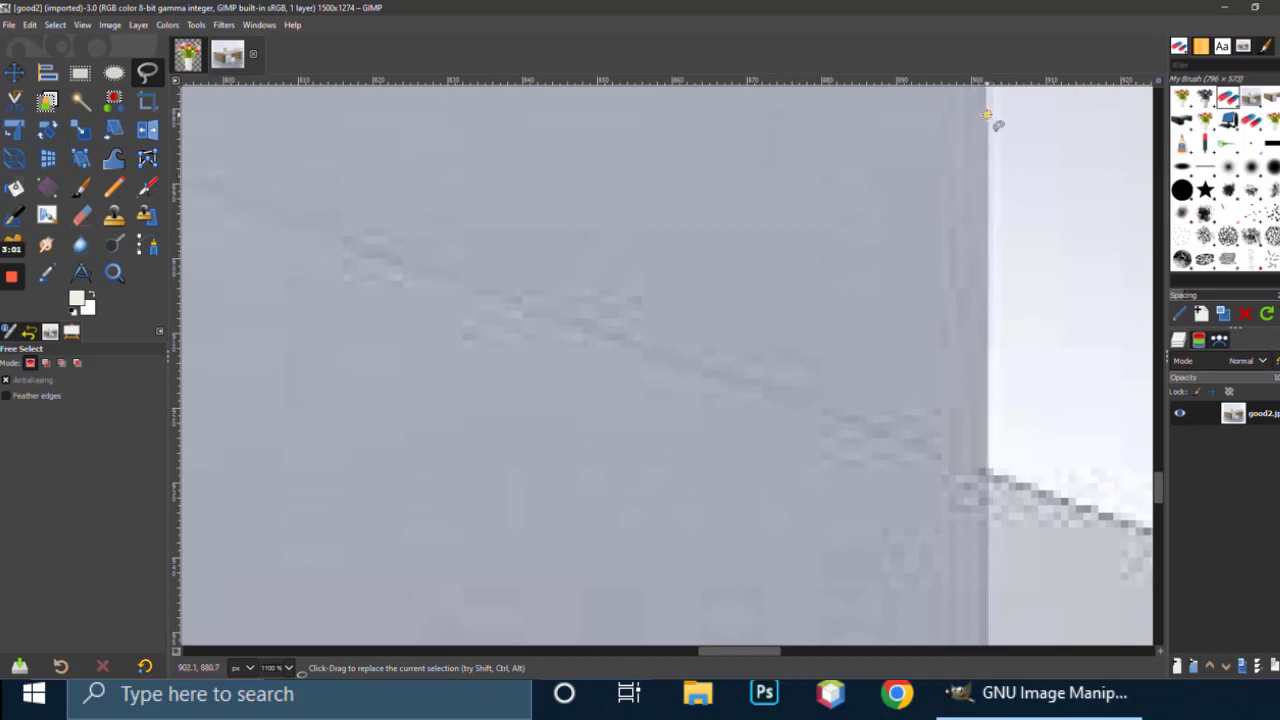
scroll(987, 117, "up", 5)
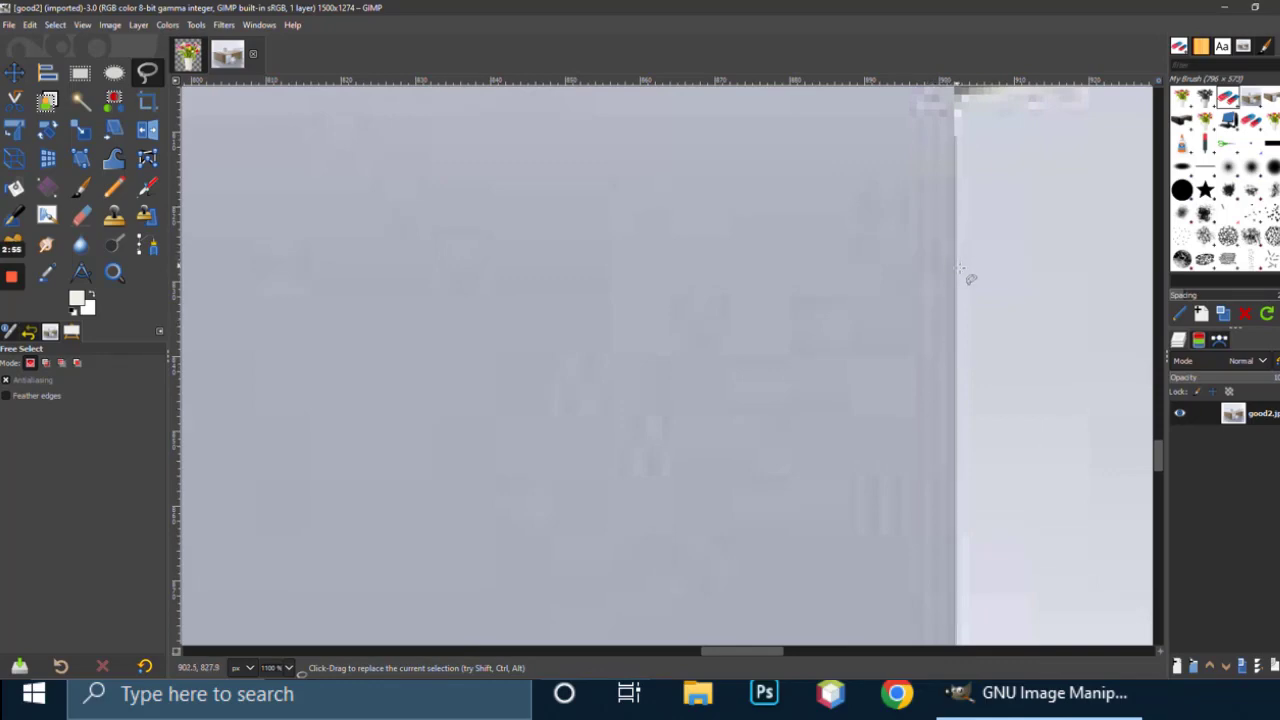
scroll(968, 278, "down", 6, "ctrl")
scroll(968, 256, "up", 4)
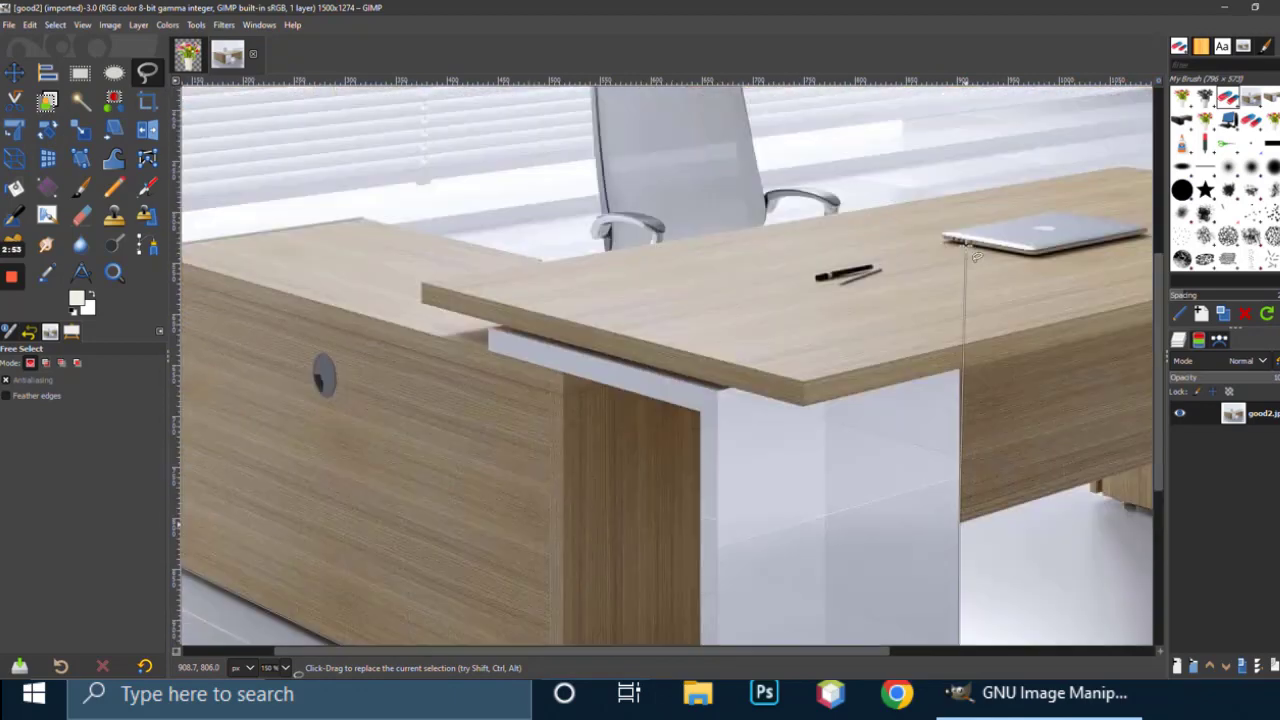
scroll(962, 350, "down", 2)
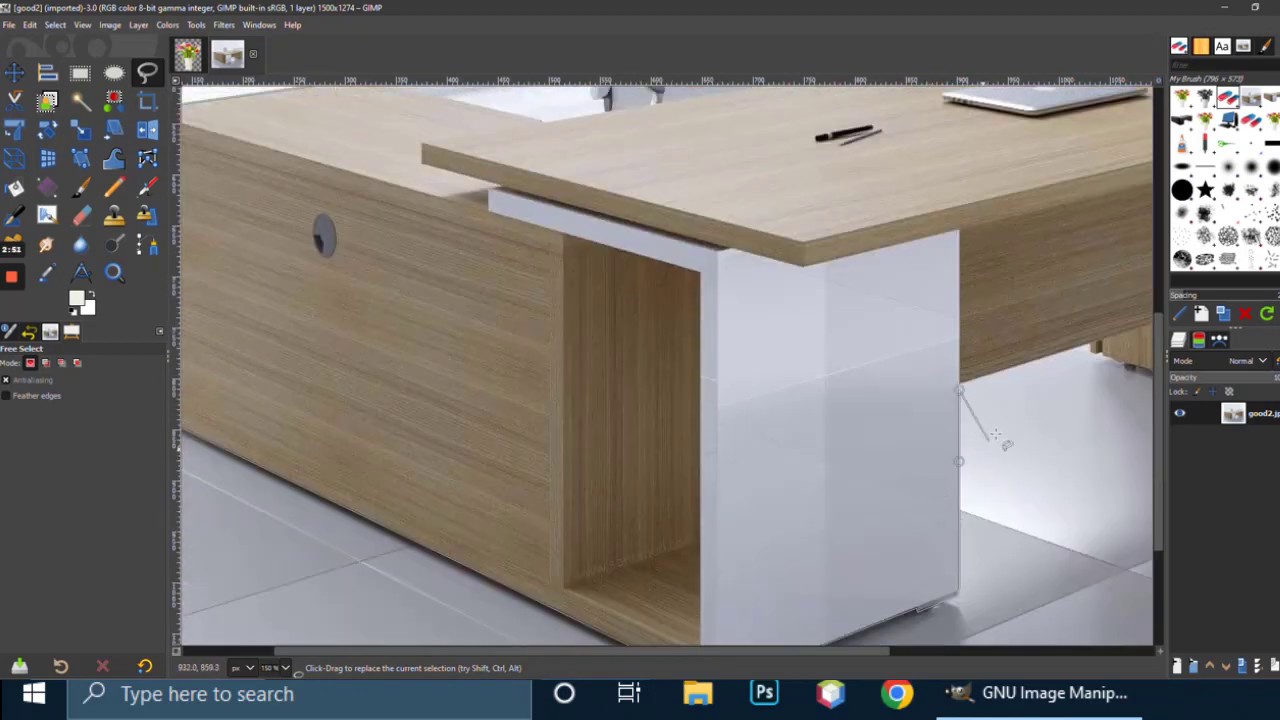
scroll(992, 454, "up", 7, "ctrl")
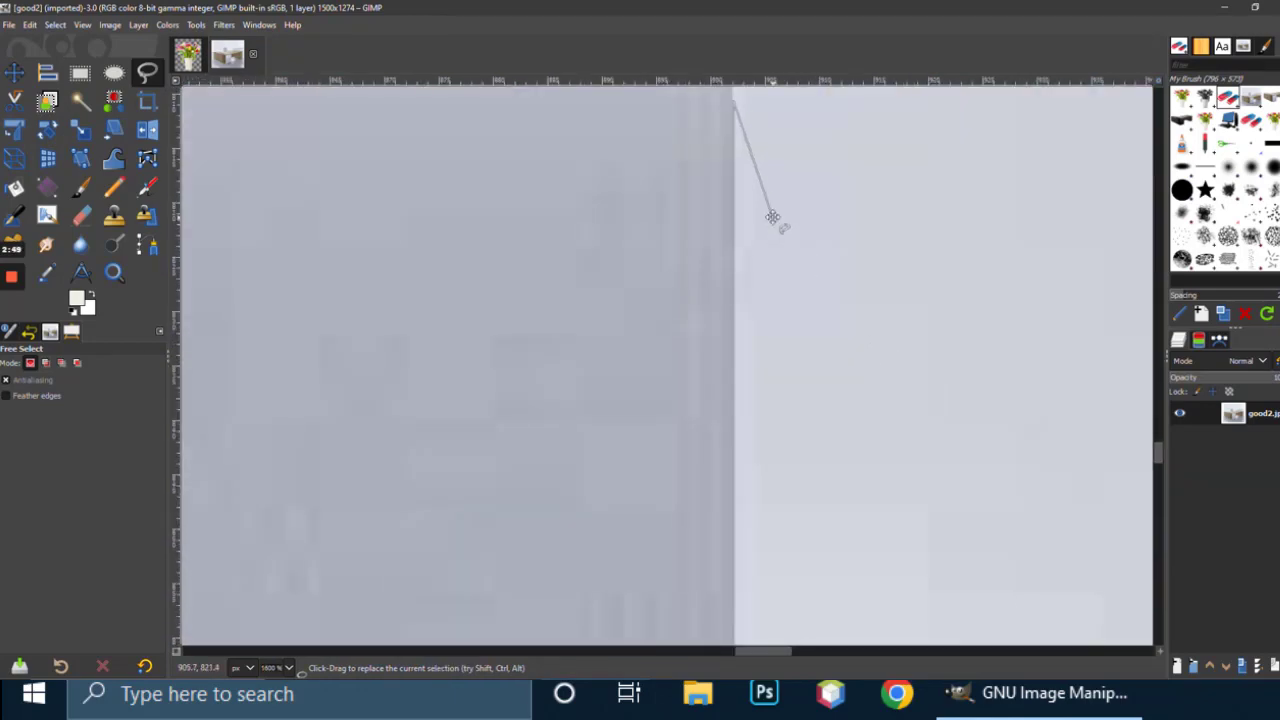
scroll(737, 543, "up", 3)
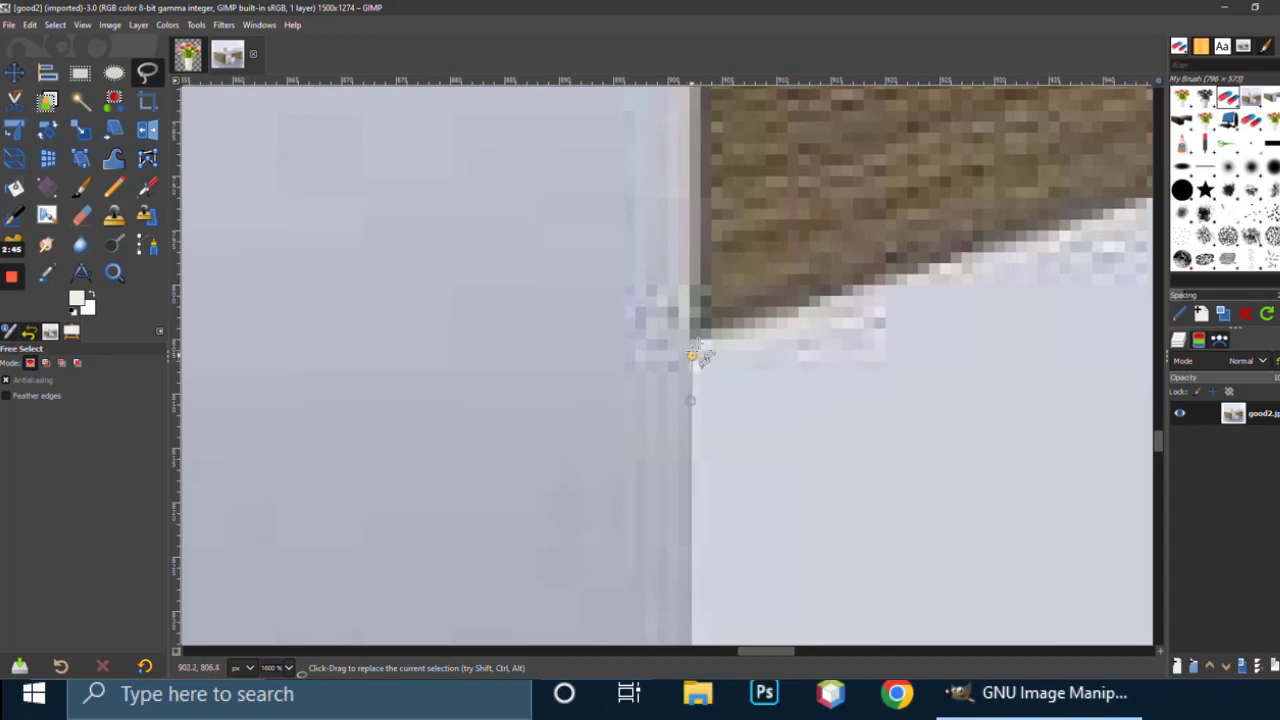
- Continue the Free Select outline along the wooden front panel's lower edge to the far leg, and around its small inner corner block
left_click(694, 353)
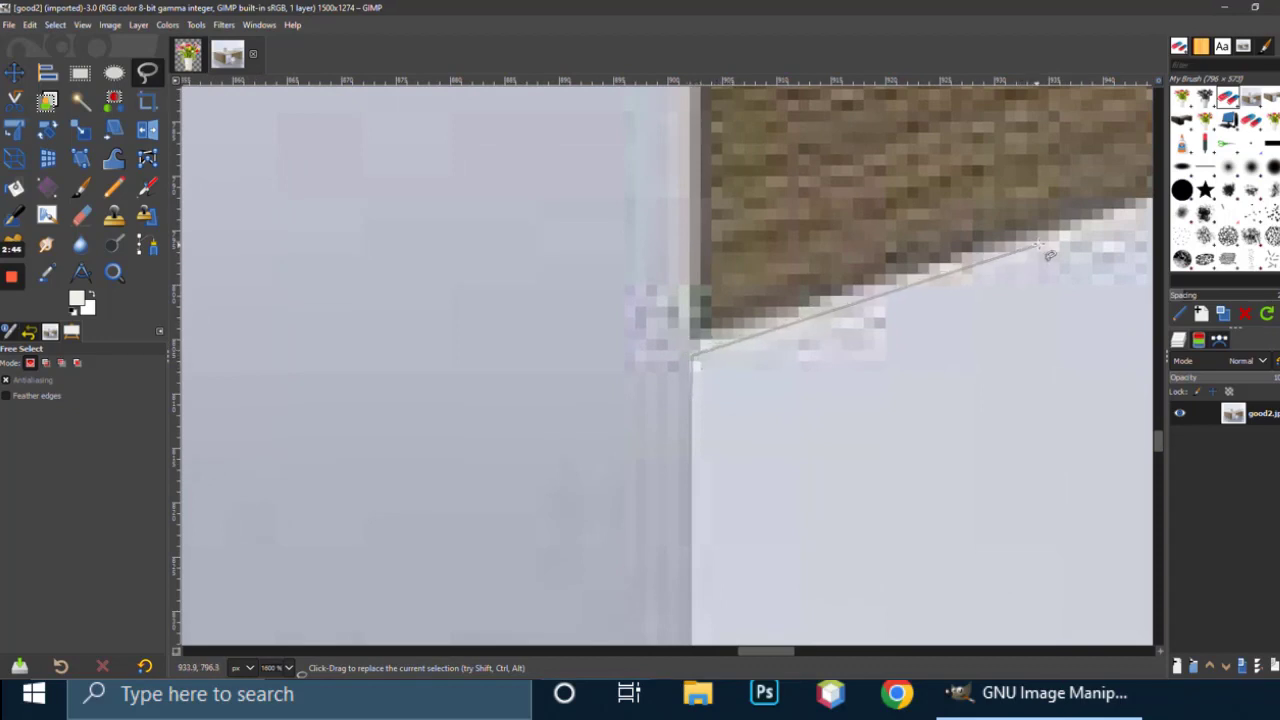
scroll(1050, 254, "right", 5)
scroll(1000, 230, "down", 1)
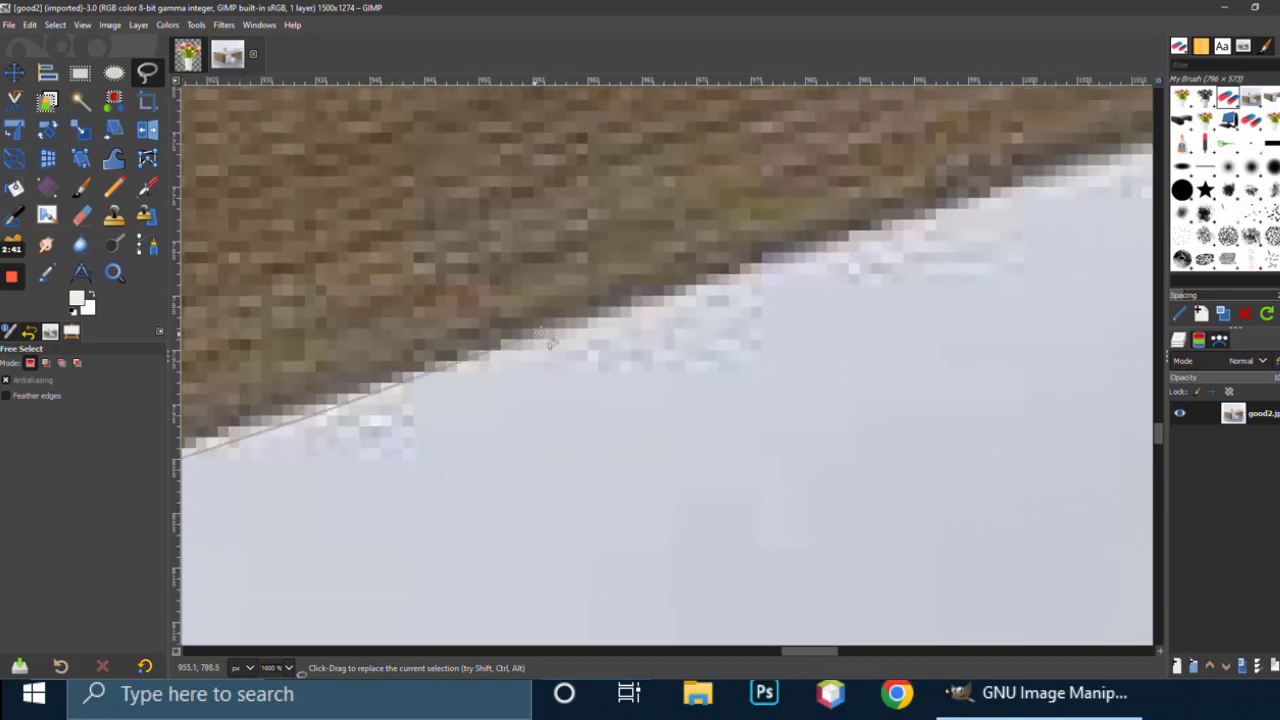
left_click(1004, 196)
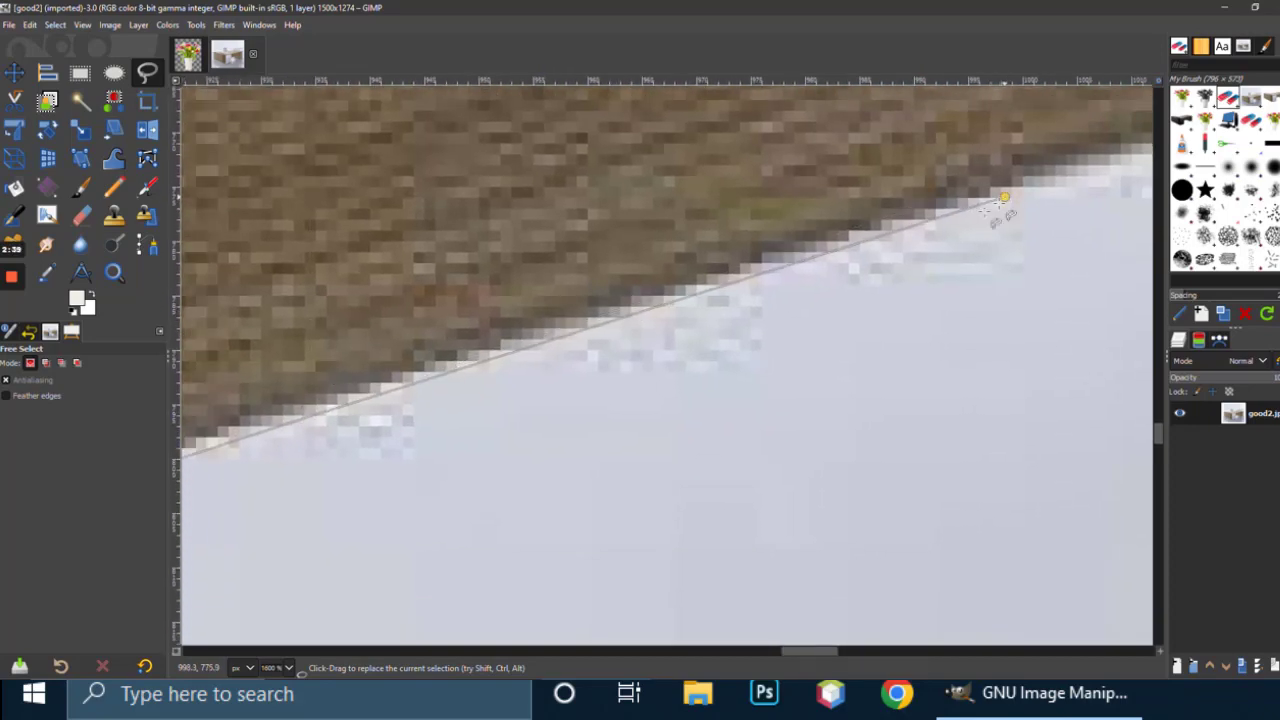
left_click_drag(1004, 197, 190, 515)
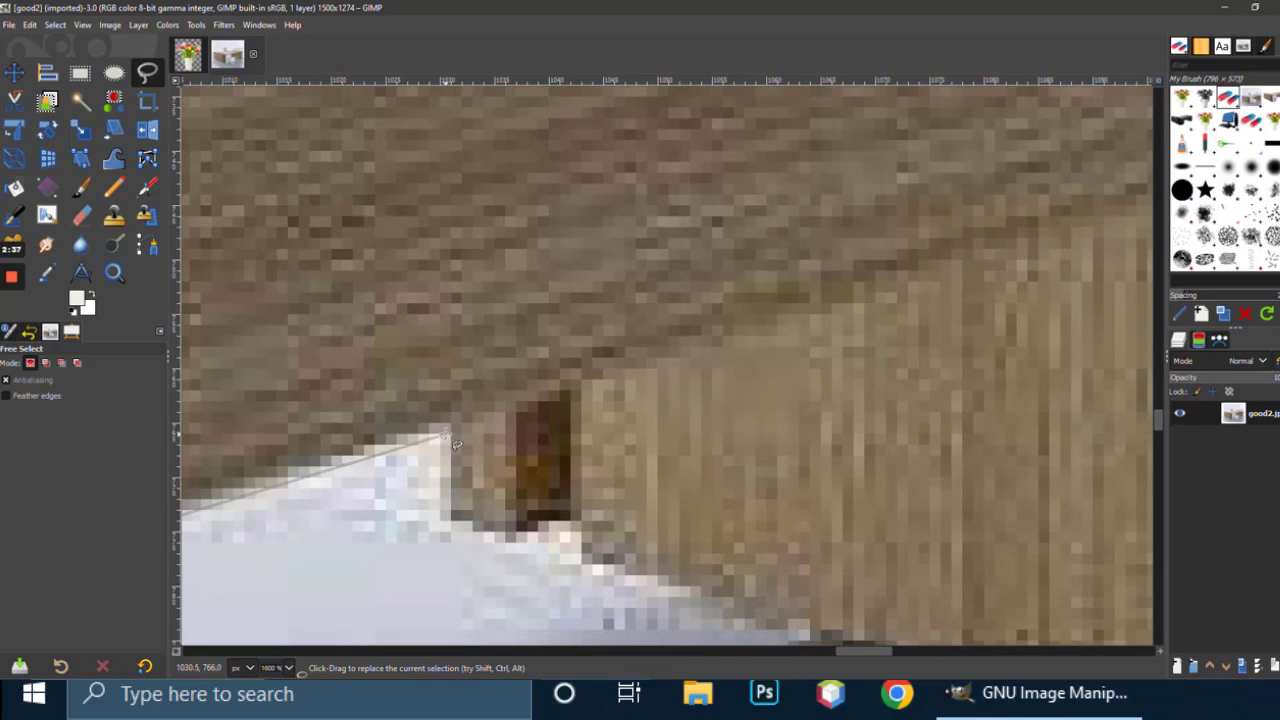
left_click(443, 524)
- Trace the outline along the far leg's bottom edge to its front corner and on to its outer bottom corner
scroll(485, 540, "down", 5)
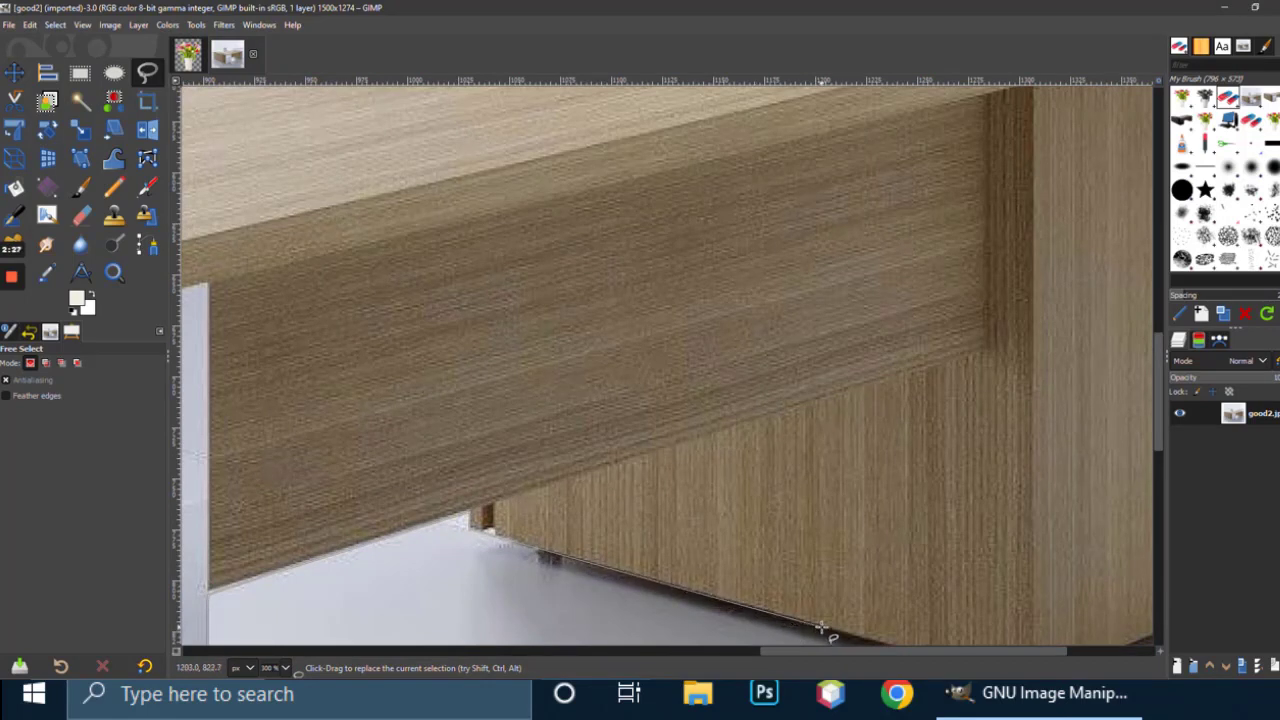
left_click_drag(822, 628, 484, 496)
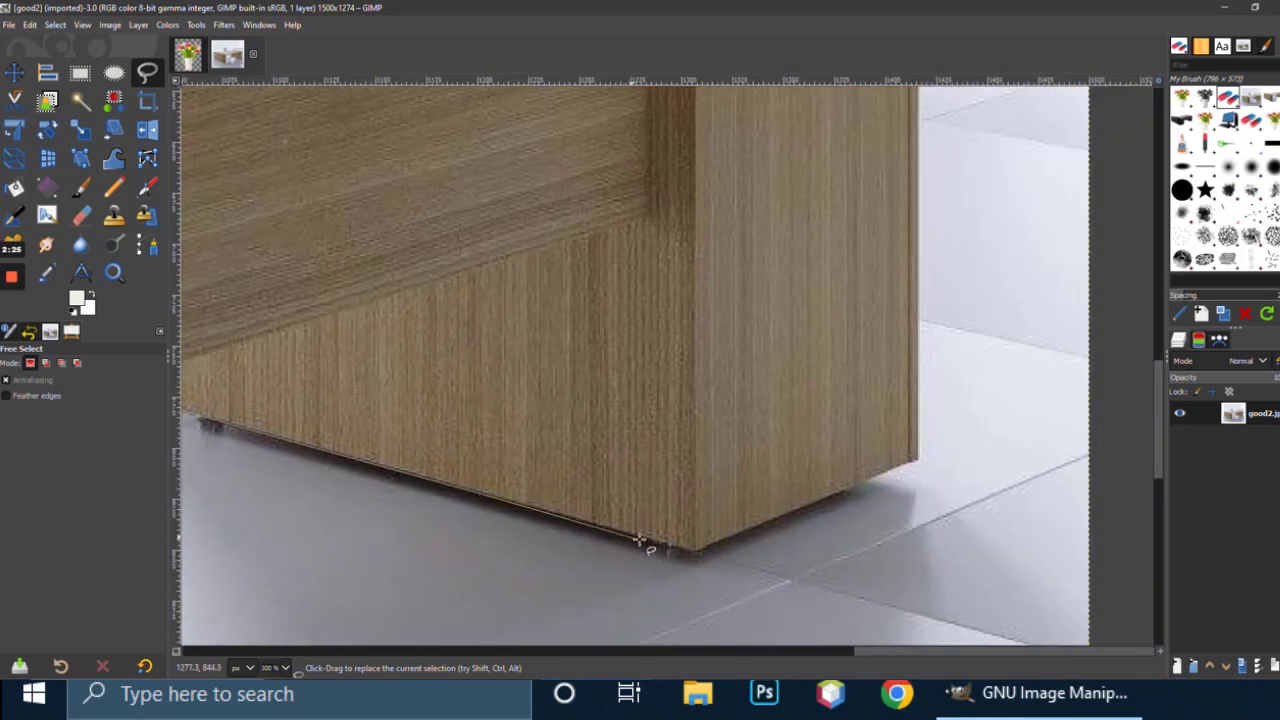
left_click(695, 552)
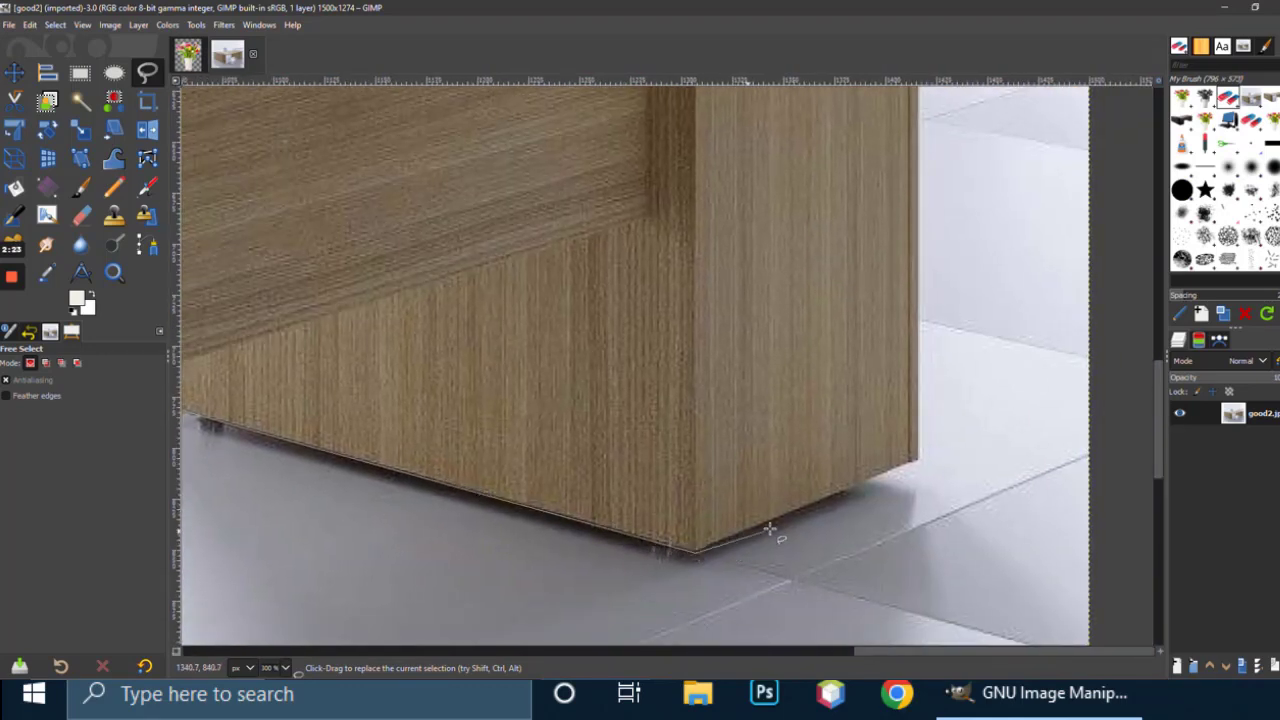
left_click(920, 458)
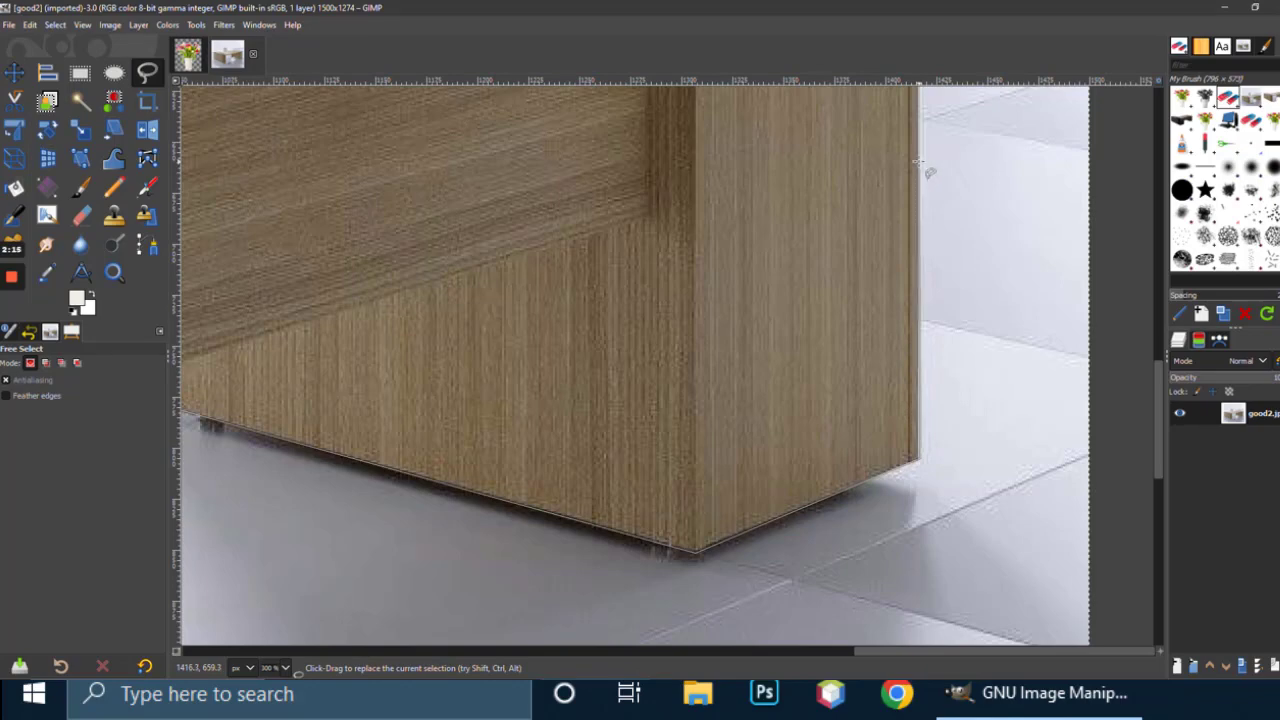
- Extend the outline up the far leg's outer edge to the tabletop's underside, and around the tabletop's outer end
scroll(903, 623, "up", 10)
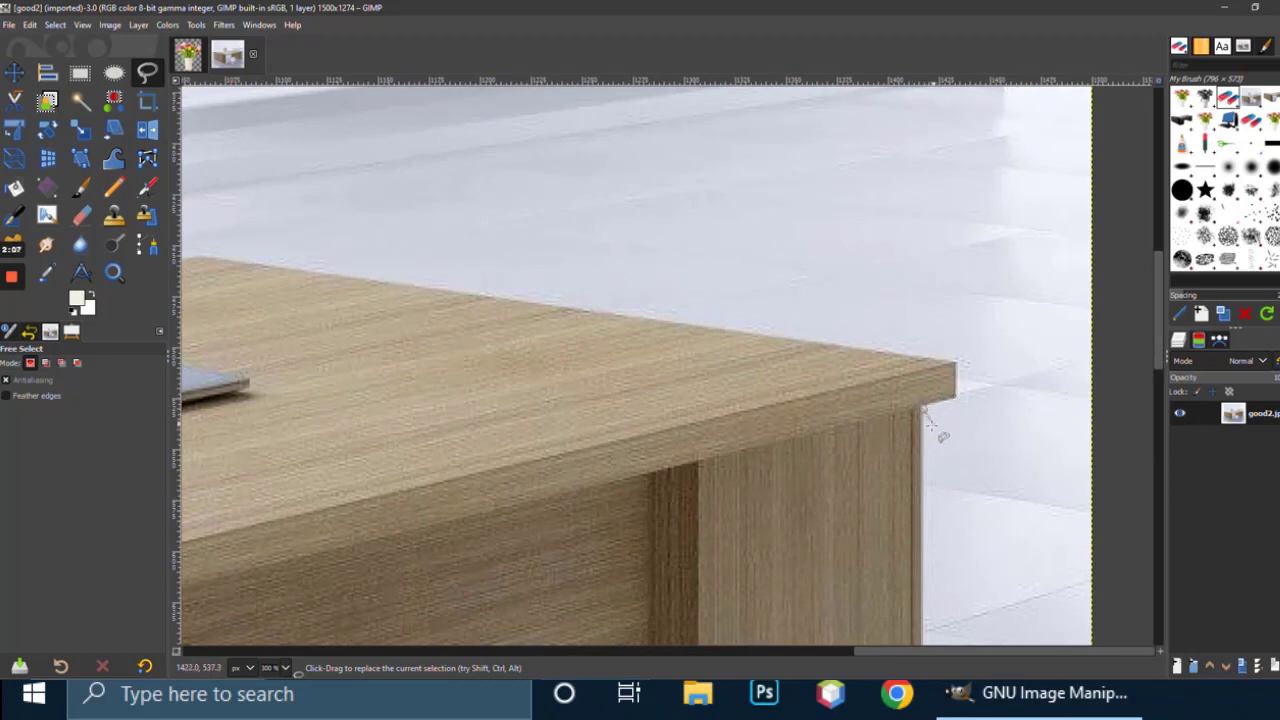
scroll(924, 413, "up", 7)
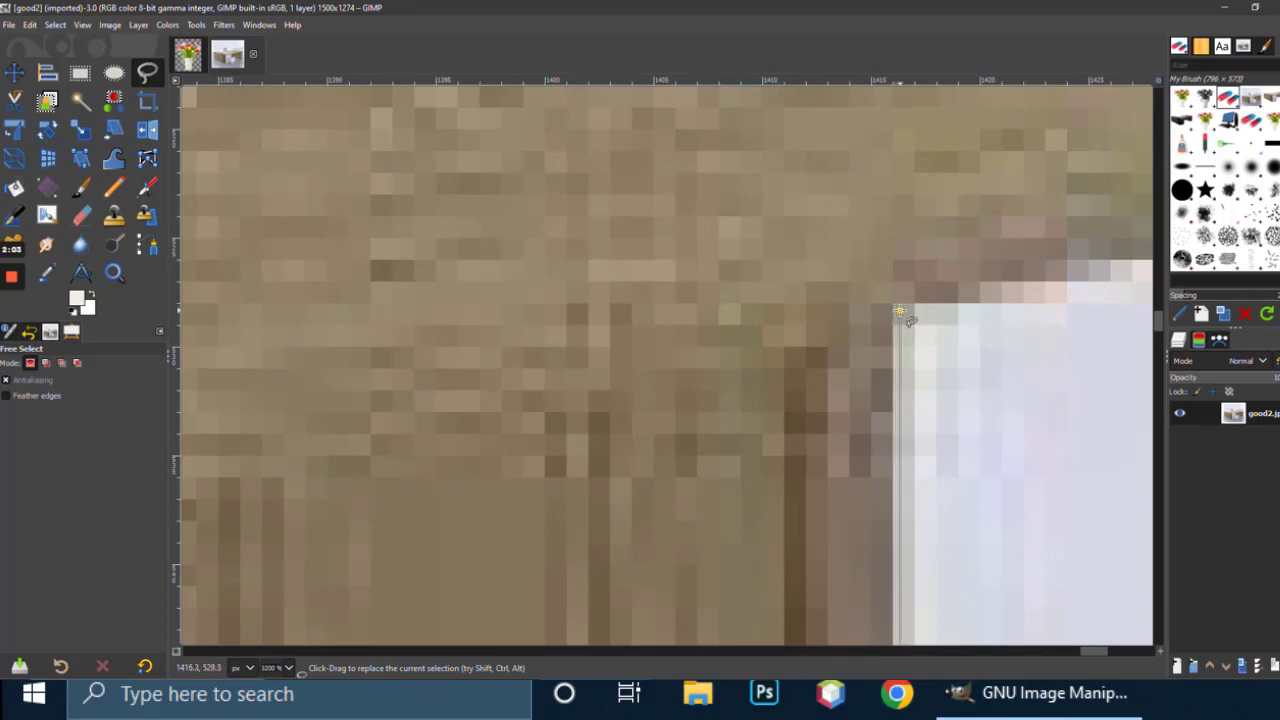
scroll(943, 306, "down", 3)
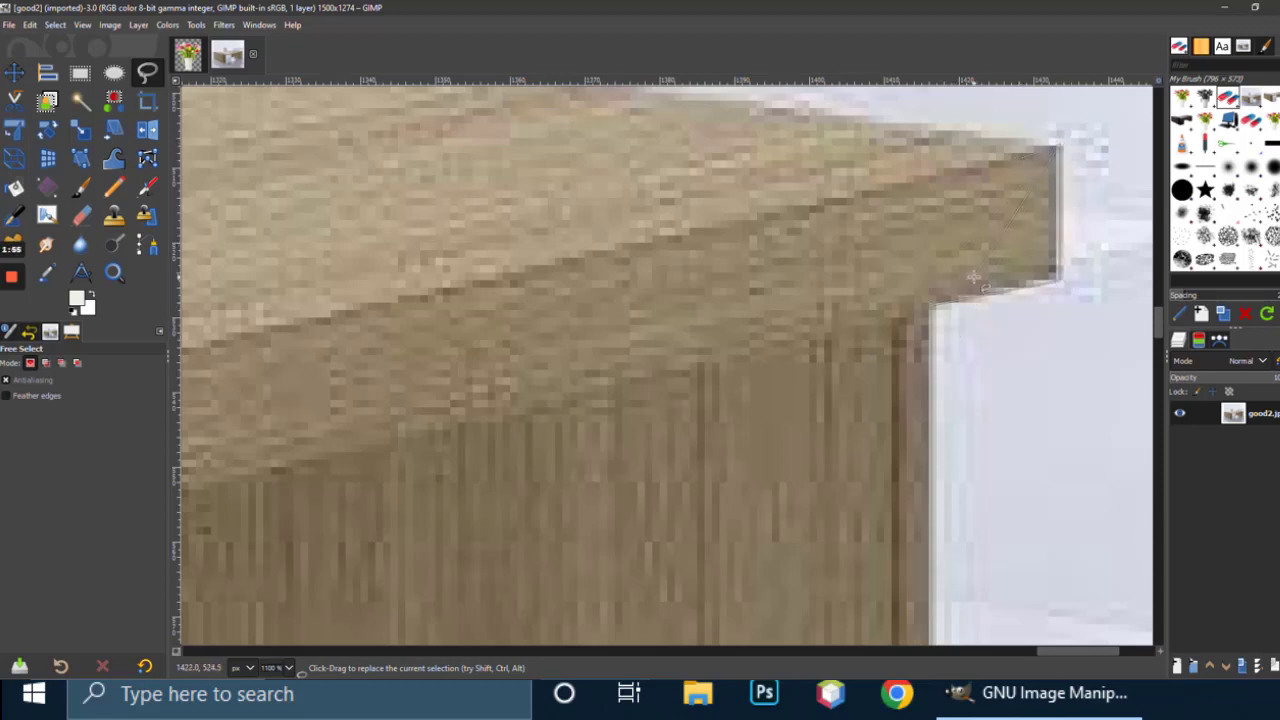
left_click_drag(980, 278, 857, 595)
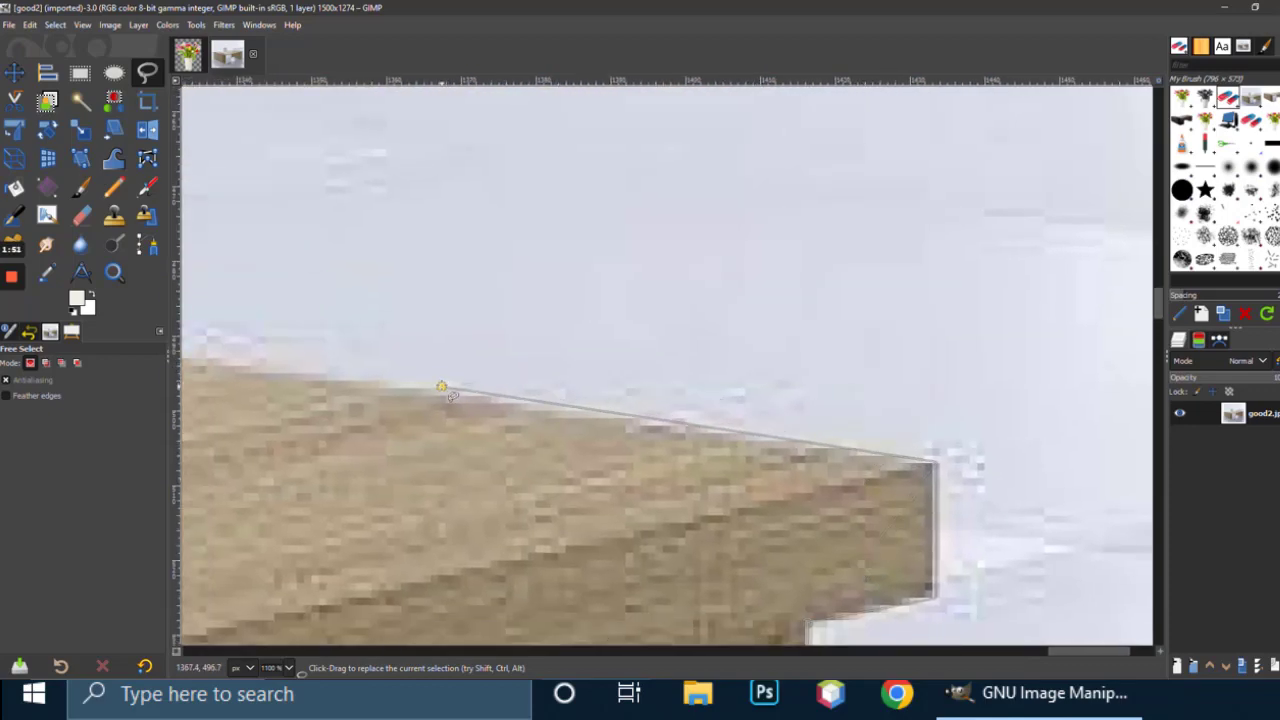
- Continue the outline along the tabletop's far short edge to the back corner behind the laptop
left_click_drag(441, 387, 1055, 411)
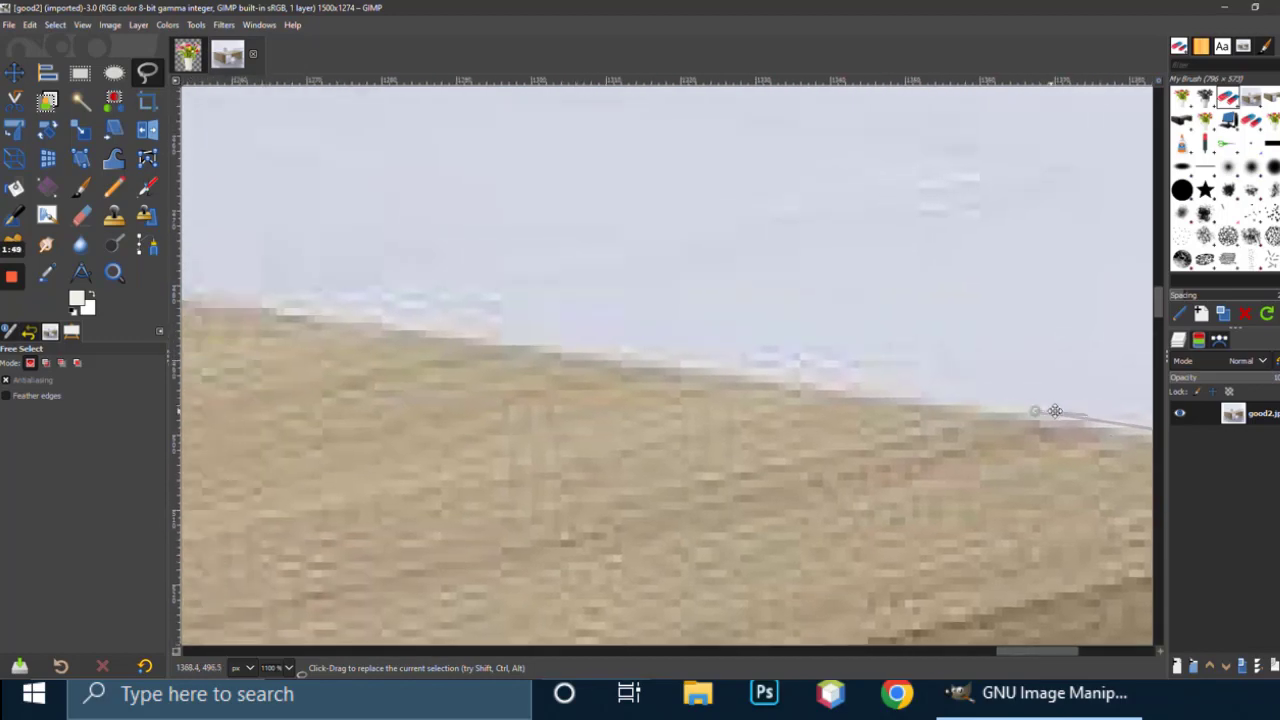
scroll(429, 314, "down", 2)
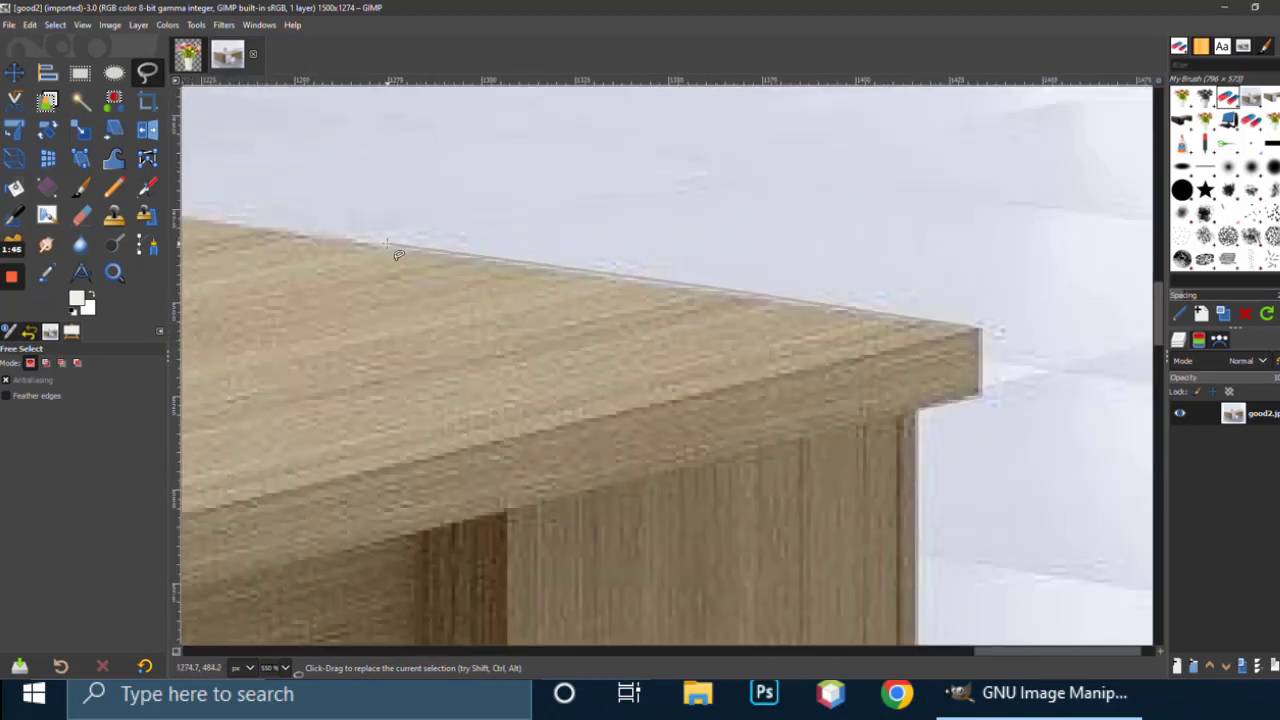
scroll(398, 255, "left", 6)
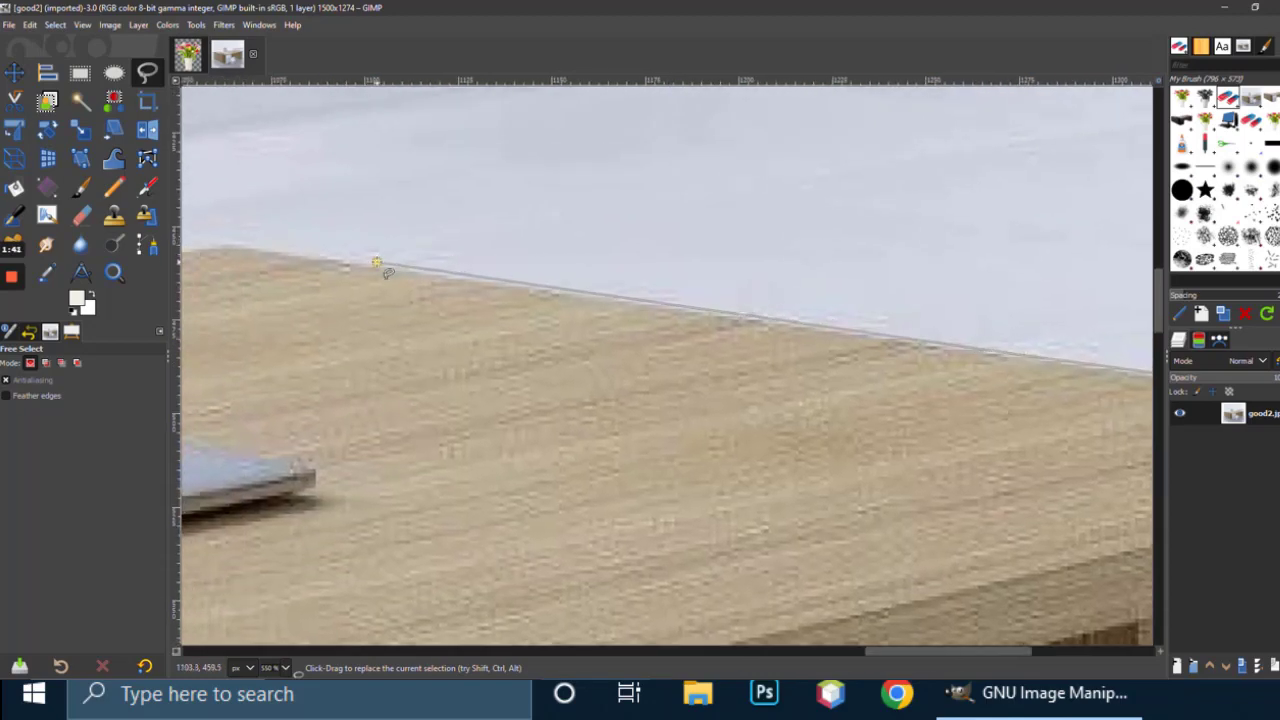
left_click_drag(380, 262, 845, 345)
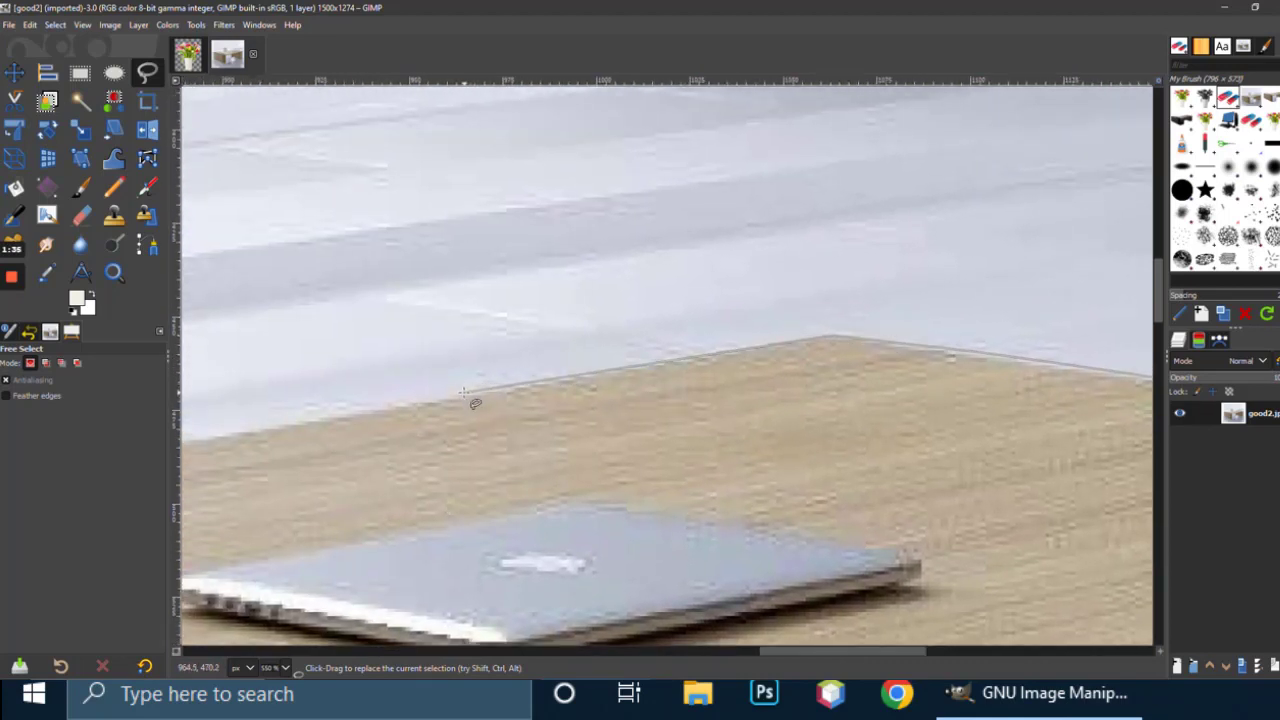
- Trace the outline along the tabletop's long back edge, past the laptop and chair, to the inner corner by the side cabinet
left_click_drag(464, 392, 898, 259)
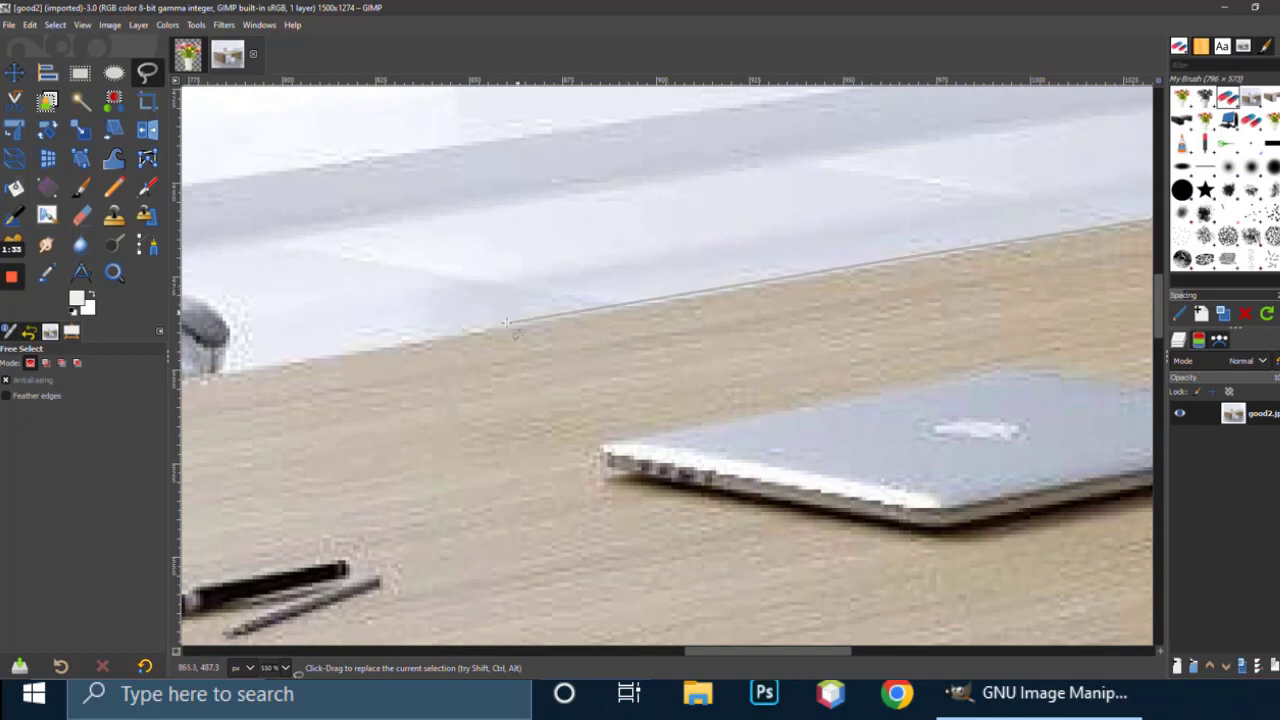
left_click_drag(499, 325, 944, 245)
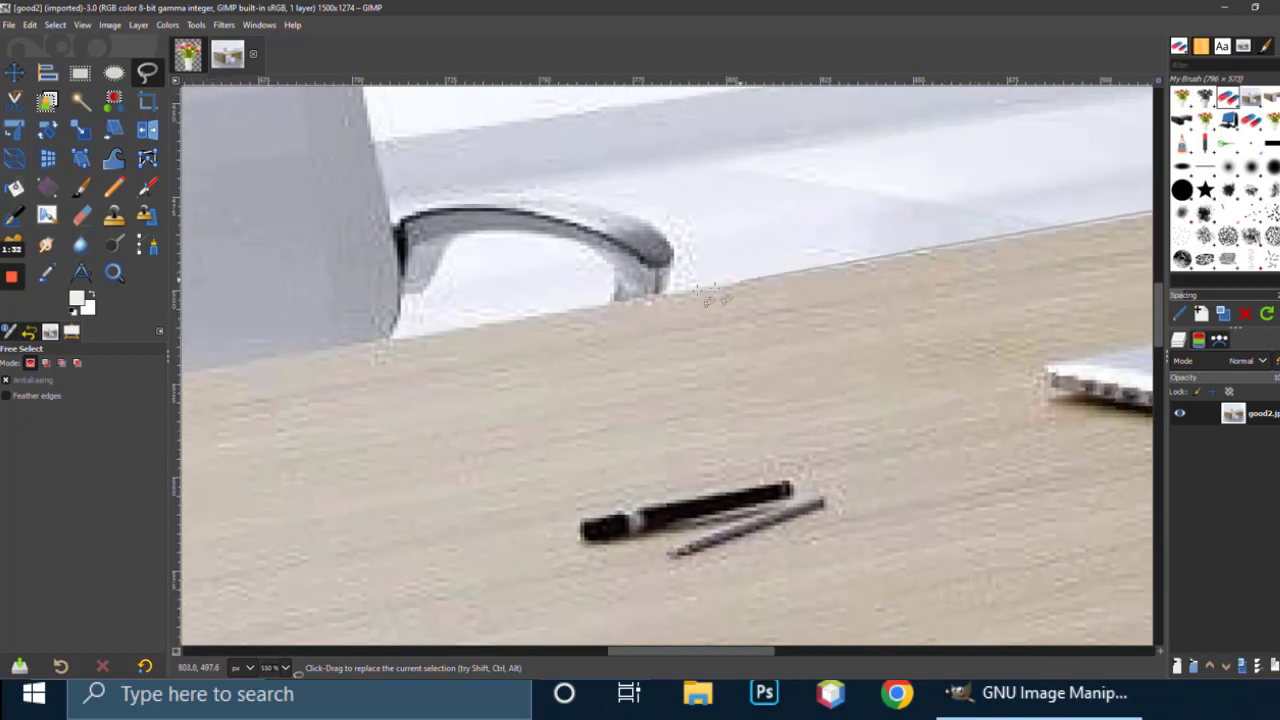
left_click_drag(567, 309, 967, 234)
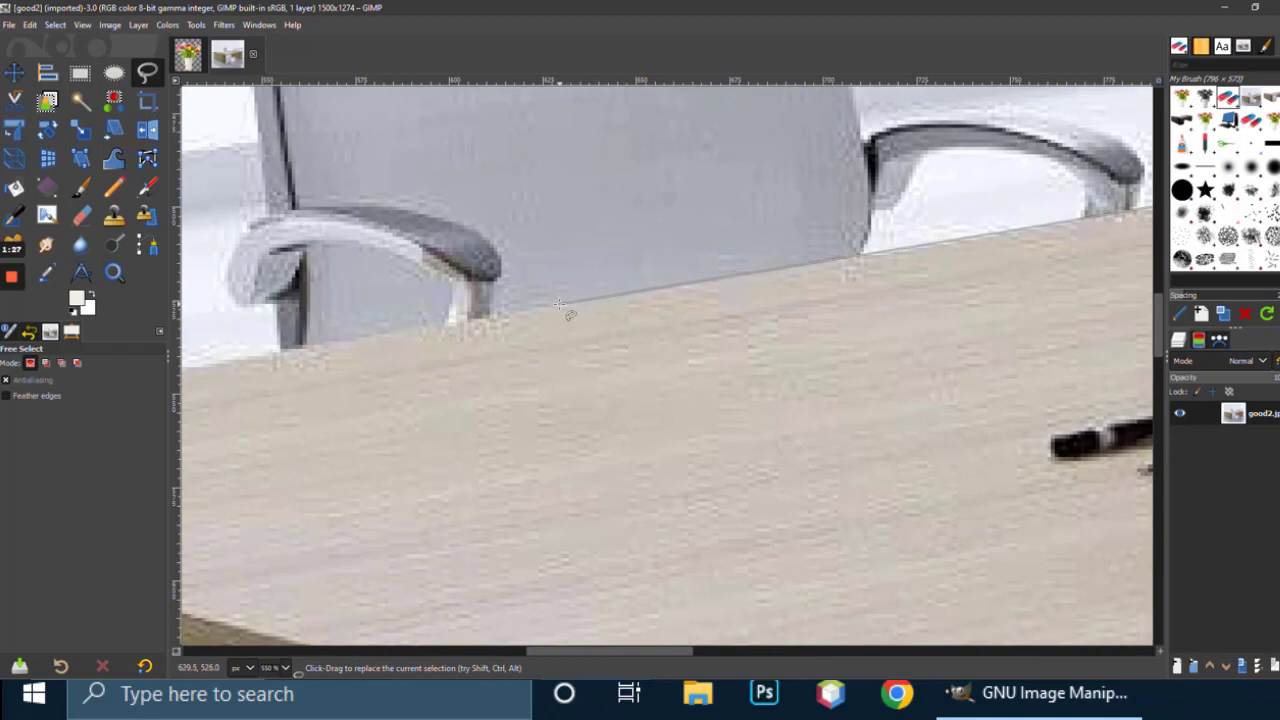
left_click_drag(675, 290, 1203, 171)
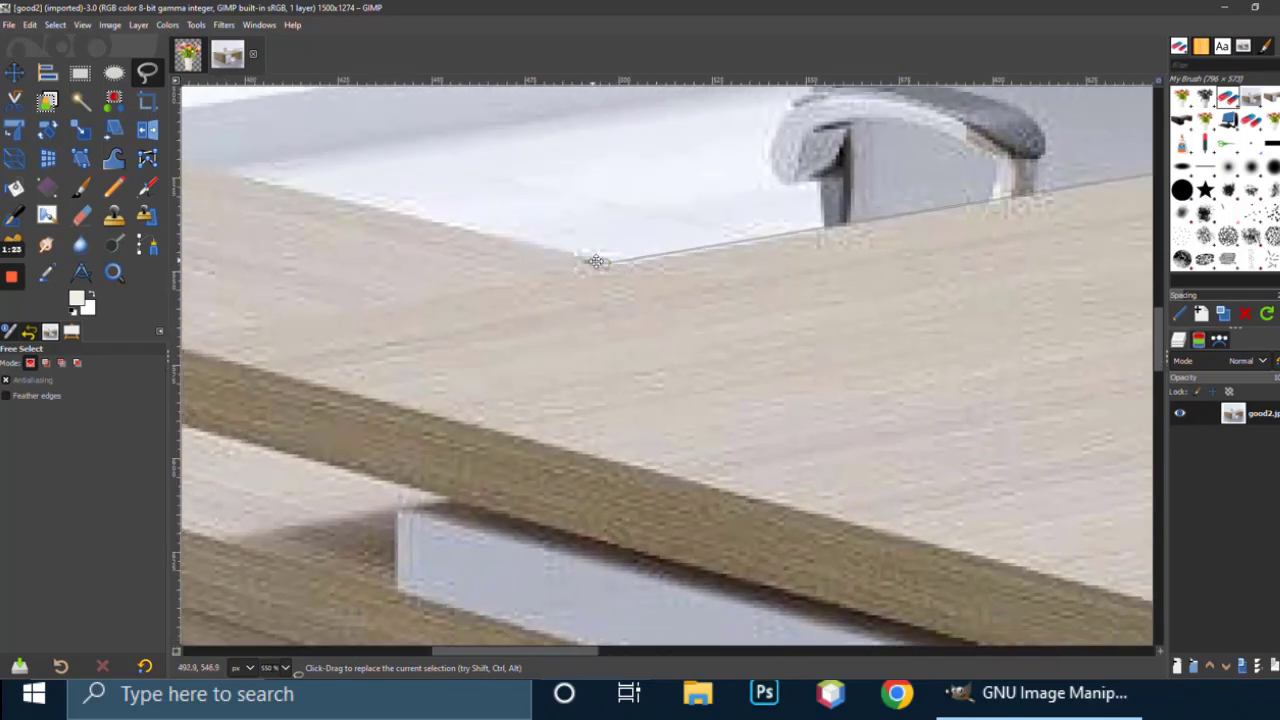
- Follow the side cabinet's back edge to the outline's starting point and turn the closed outline into a selection
left_click_drag(596, 261, 1013, 458)
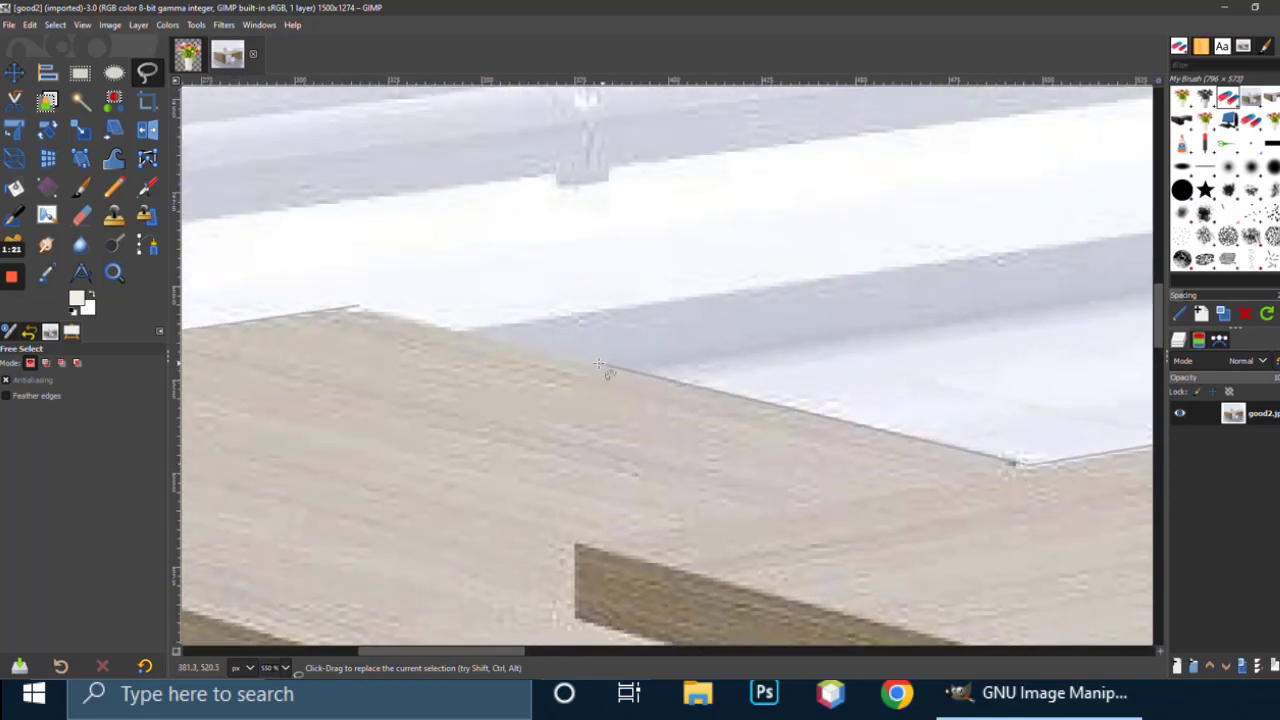
left_click_drag(597, 365, 1058, 463)
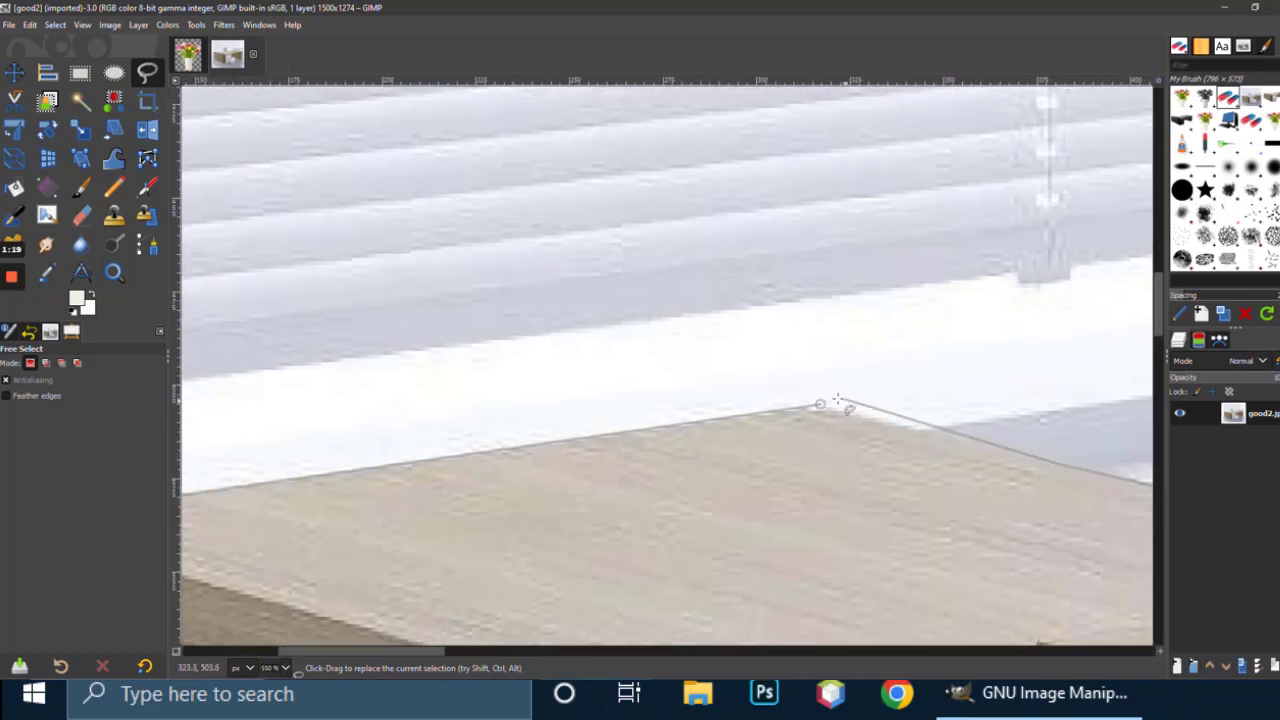
key("Return")
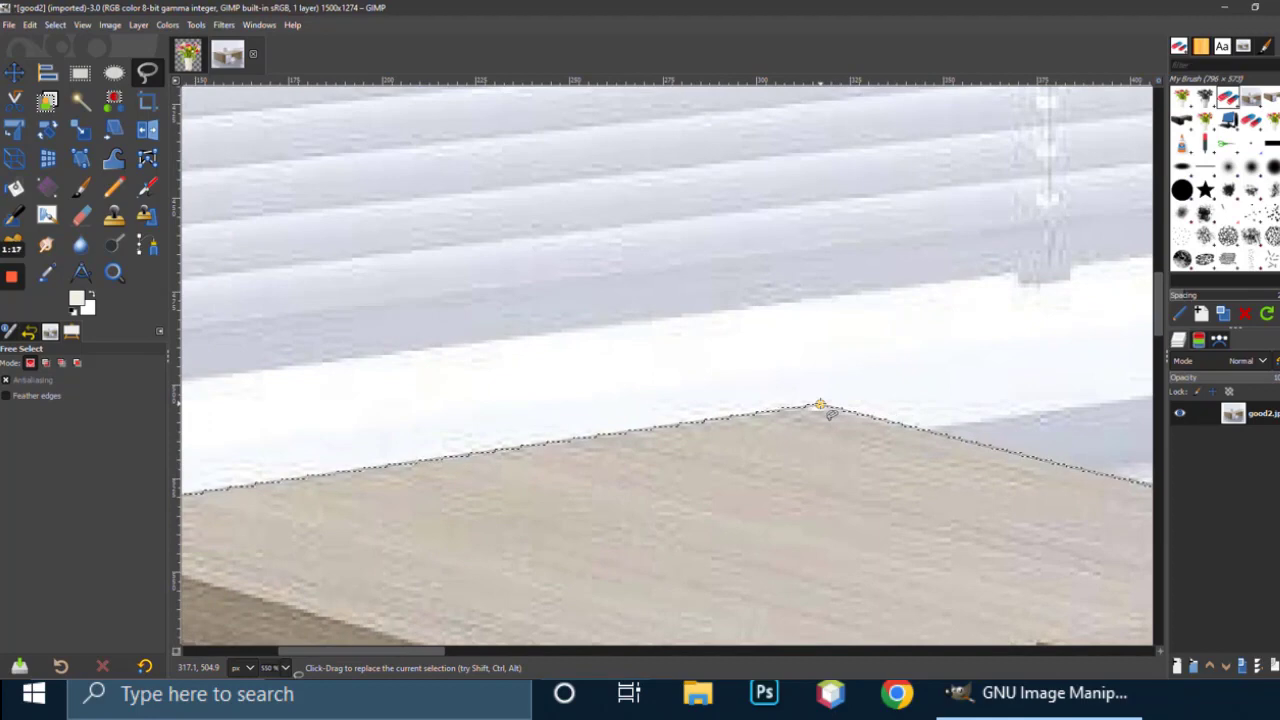
- Copy the selected desk to the clipboard
scroll(820, 405, "down", 6)
scroll(820, 400, "down", 1)
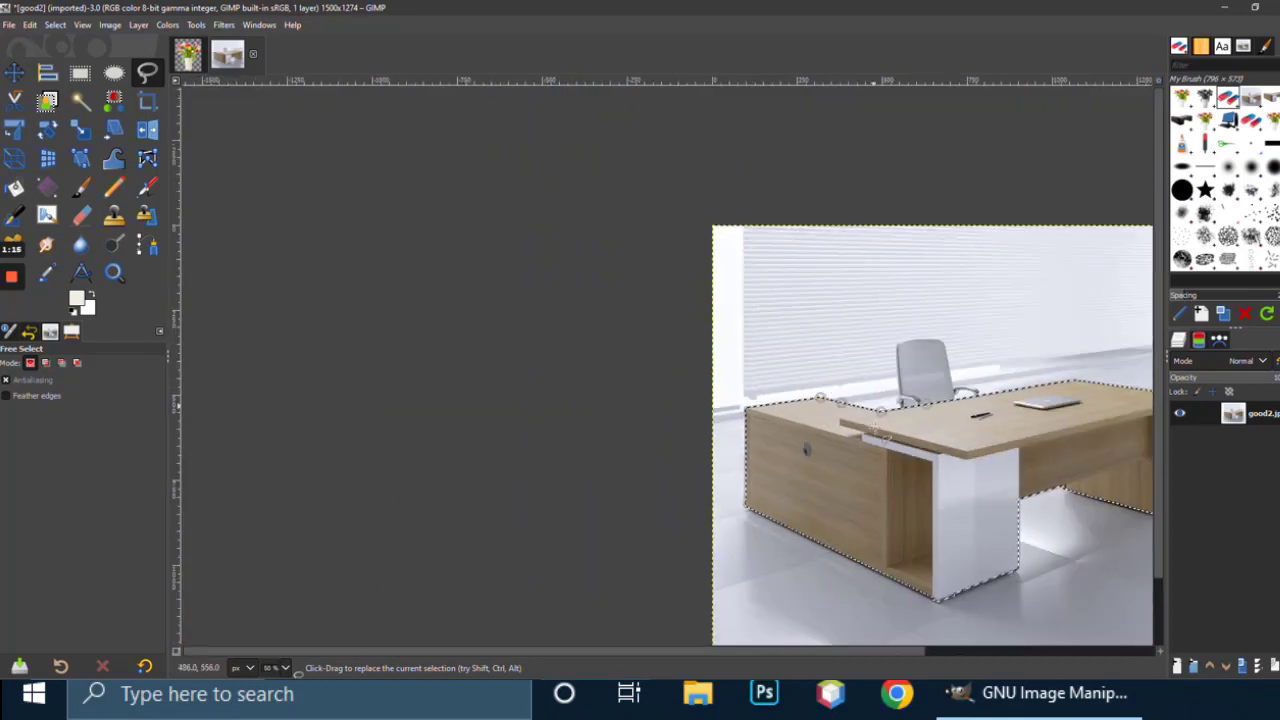
left_click_drag(839, 653, 953, 653)
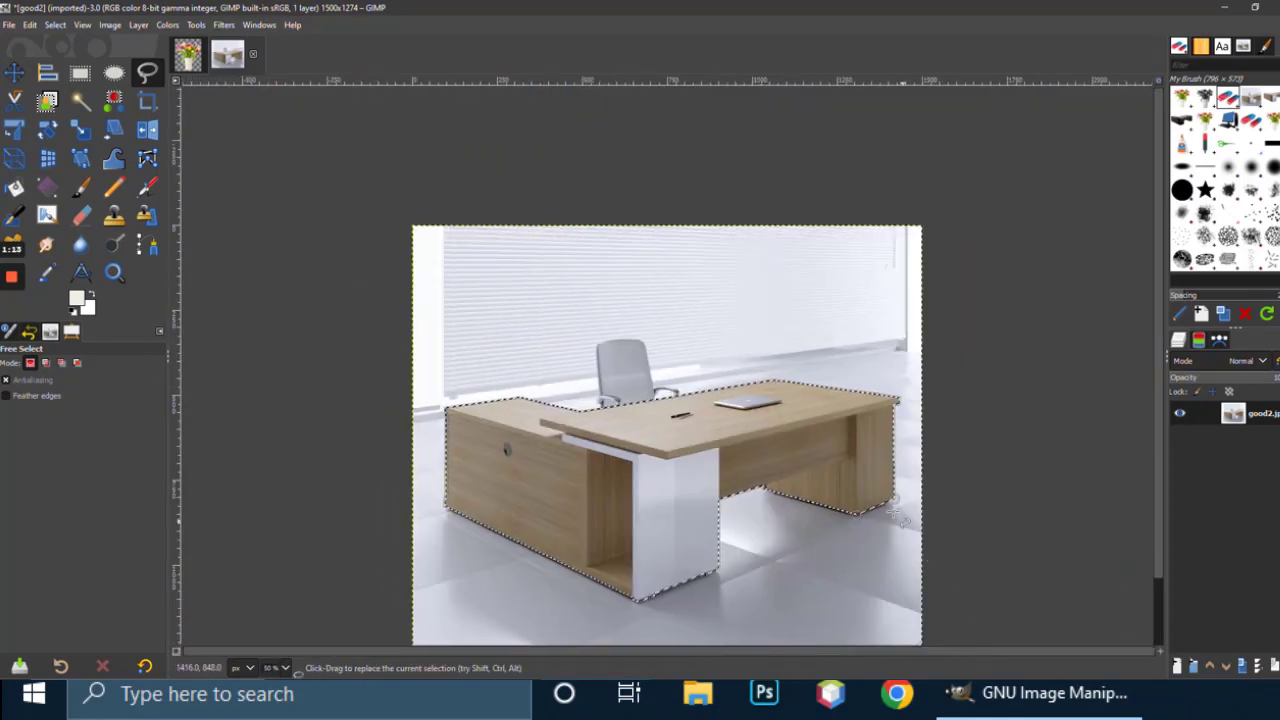
scroll(978, 518, "down", 1)
key("ctrl+c")
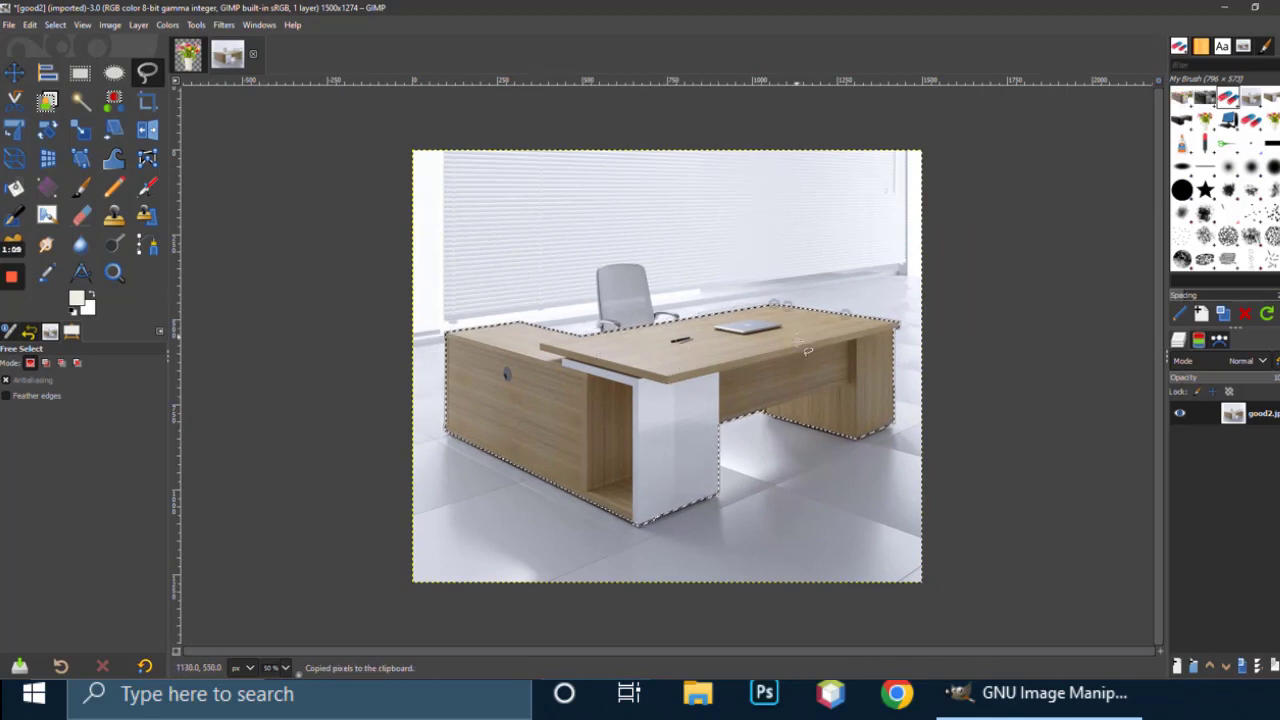
- Paste the copied desk as a new brush with the file name t3, and widen the brush list
right_click(714, 209)
mouse_move(760, 248)
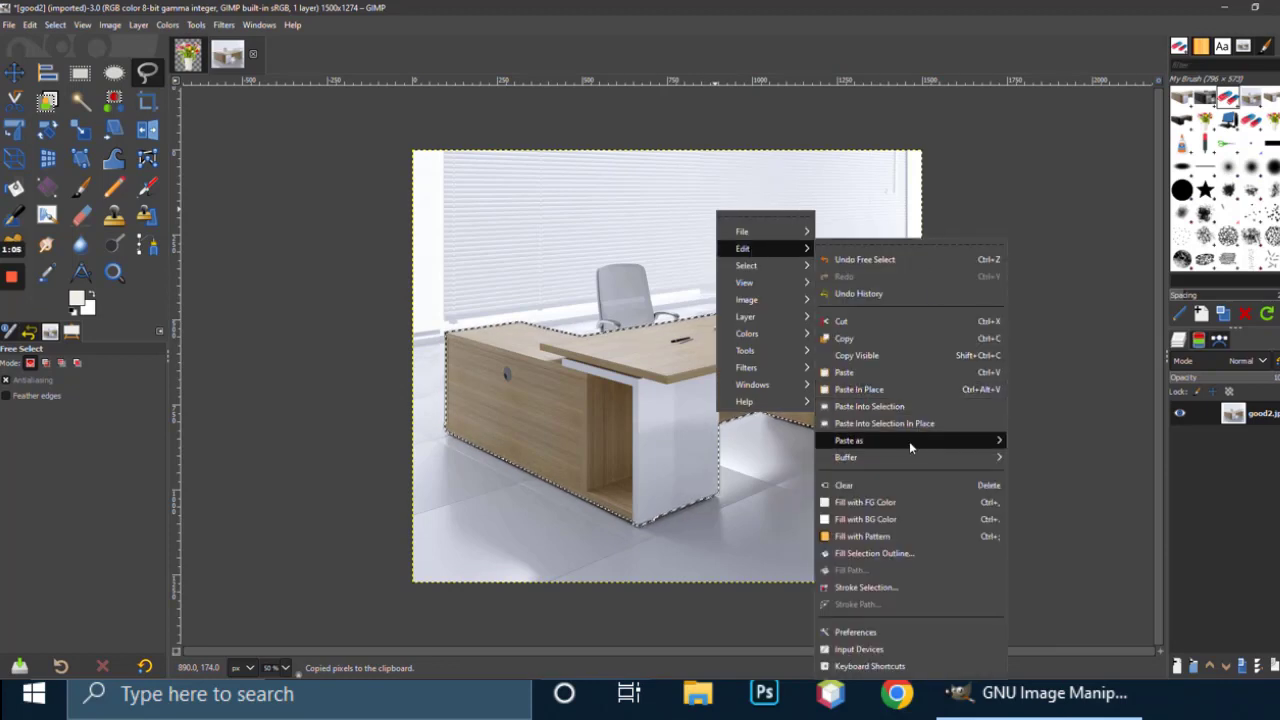
mouse_move(909, 443)
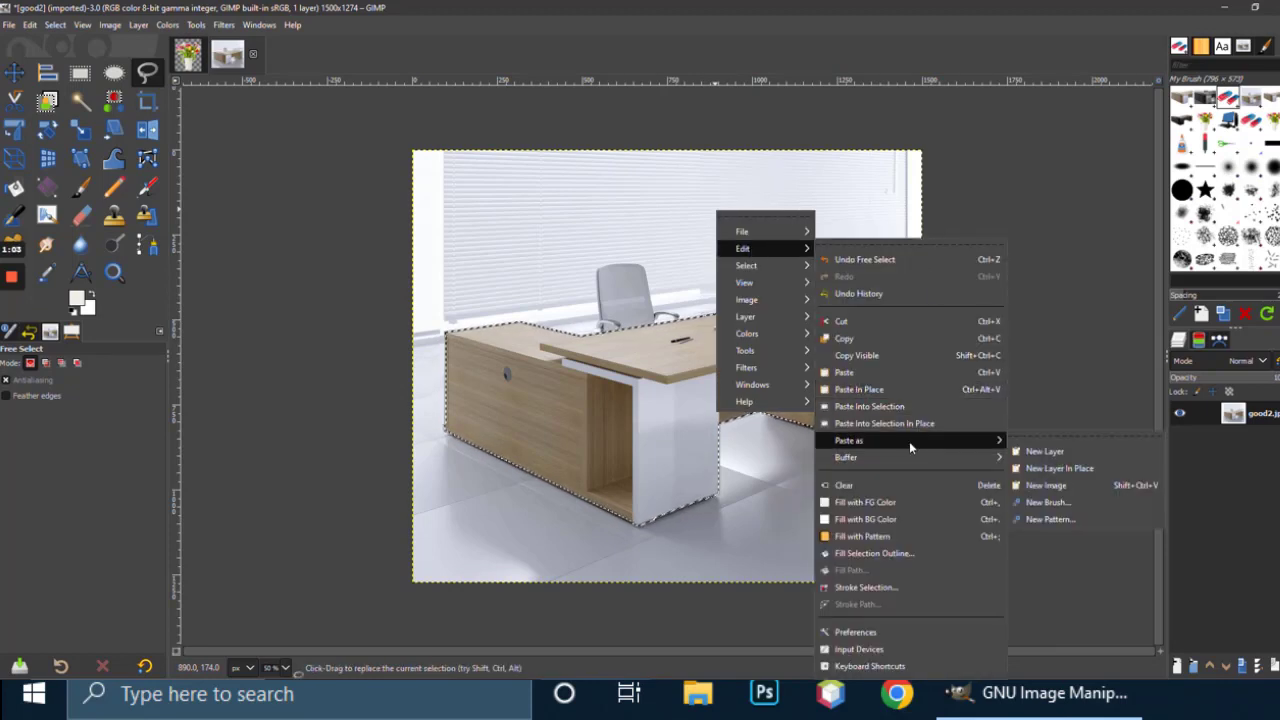
left_click(1045, 507)
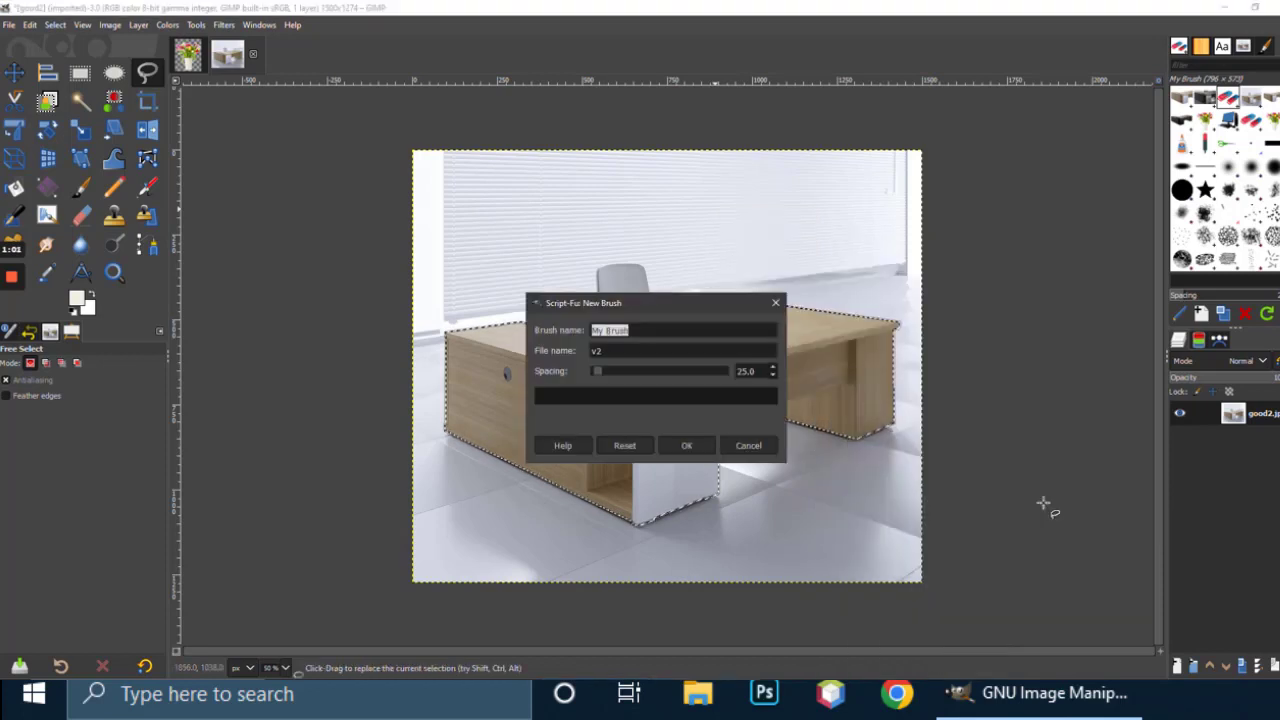
key("Tab")
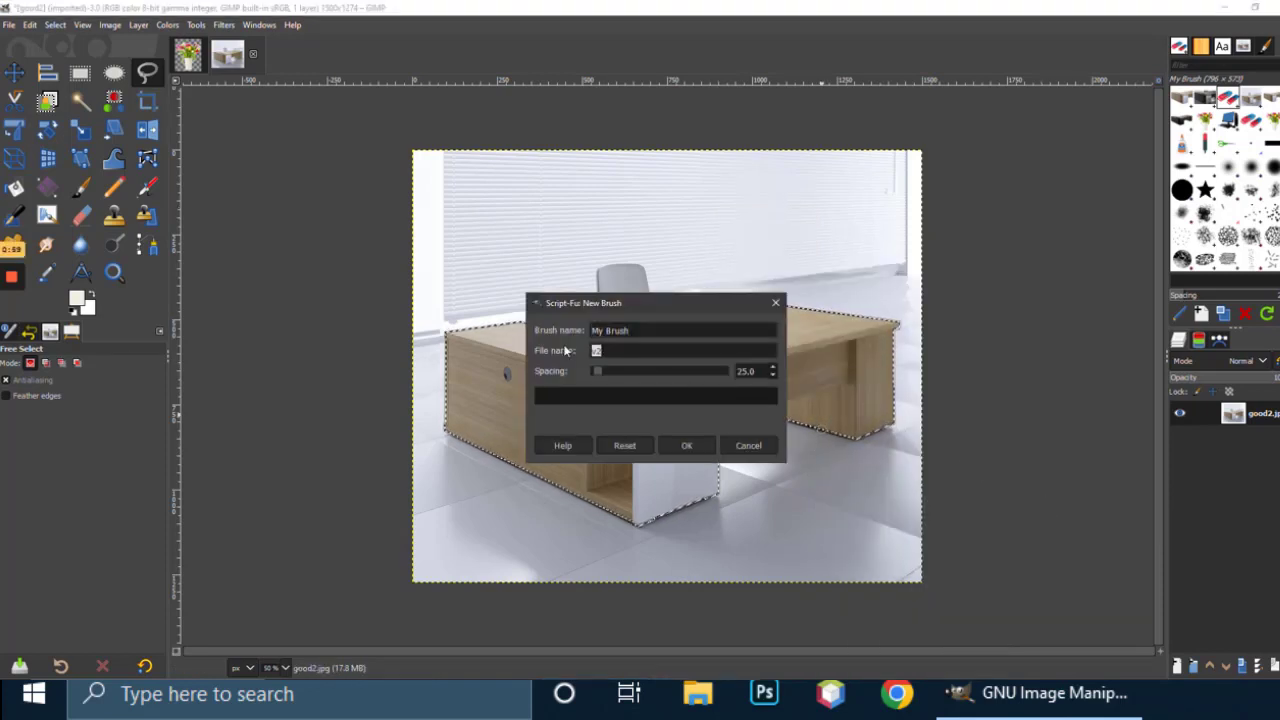
type("t3")
left_click(679, 452)
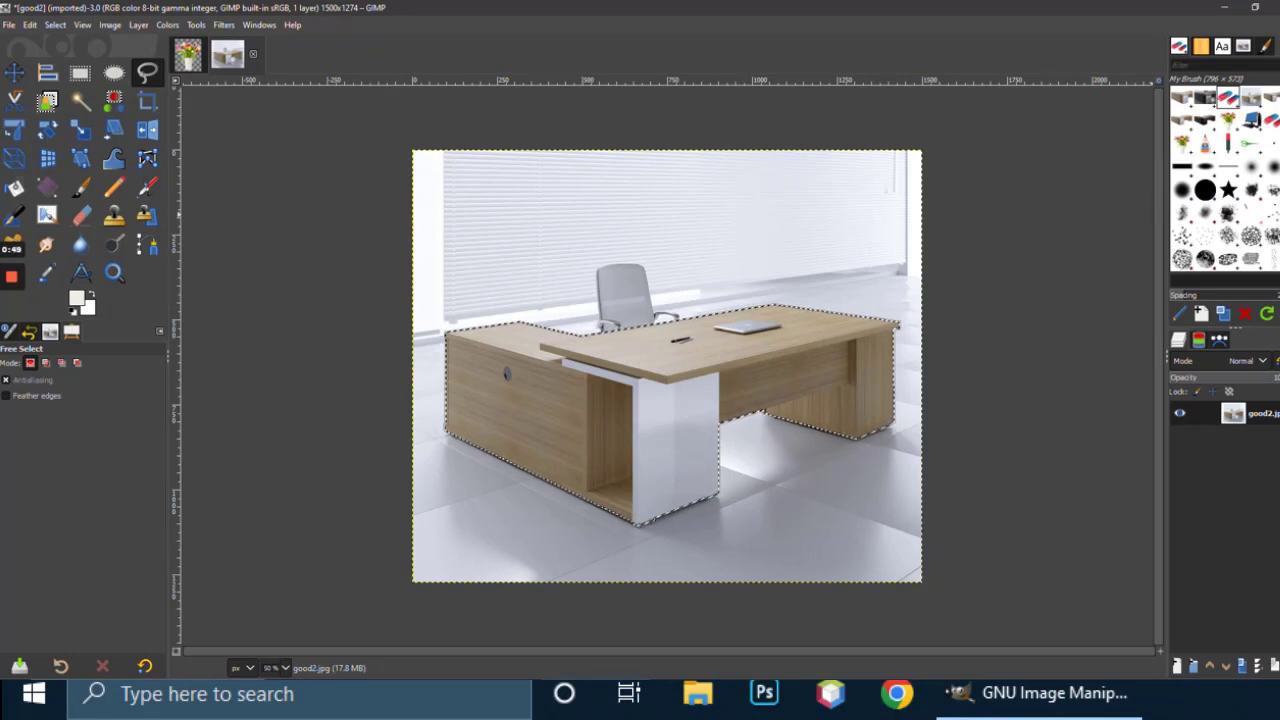
left_click_drag(1169, 207, 975, 207)
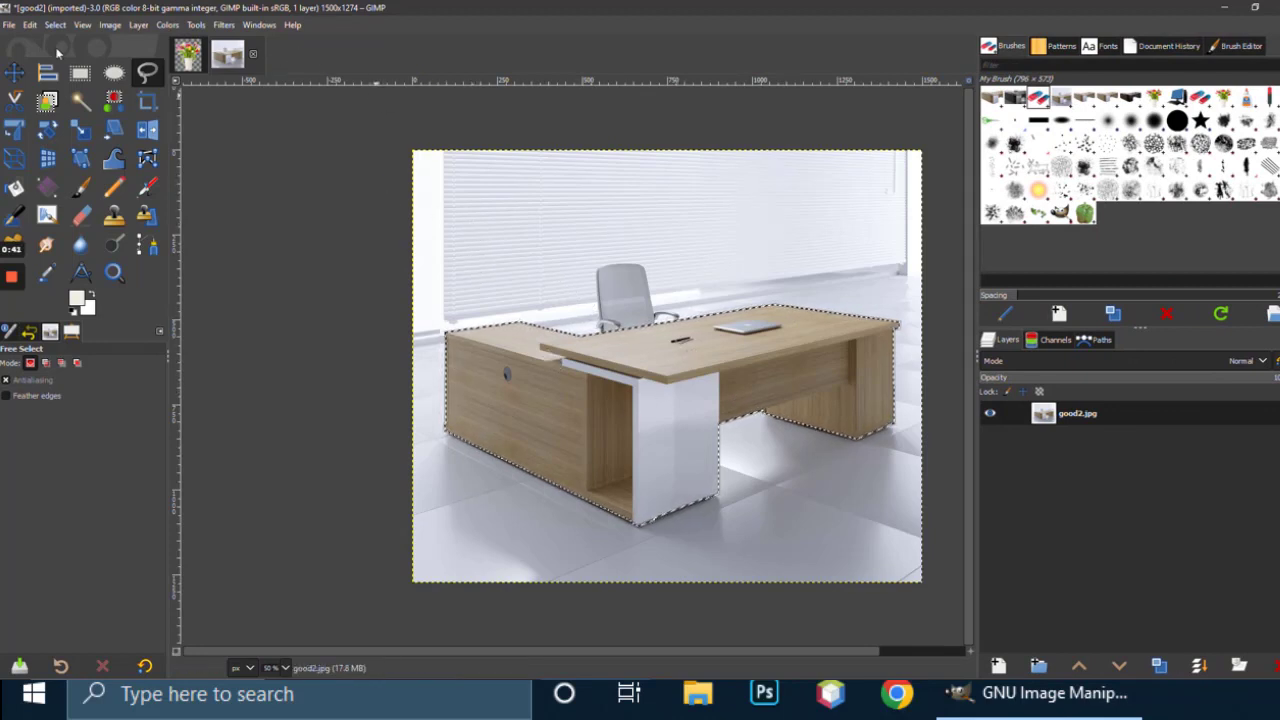
- Create a new 1500 × 1274 px image filled with white
left_click(9, 25)
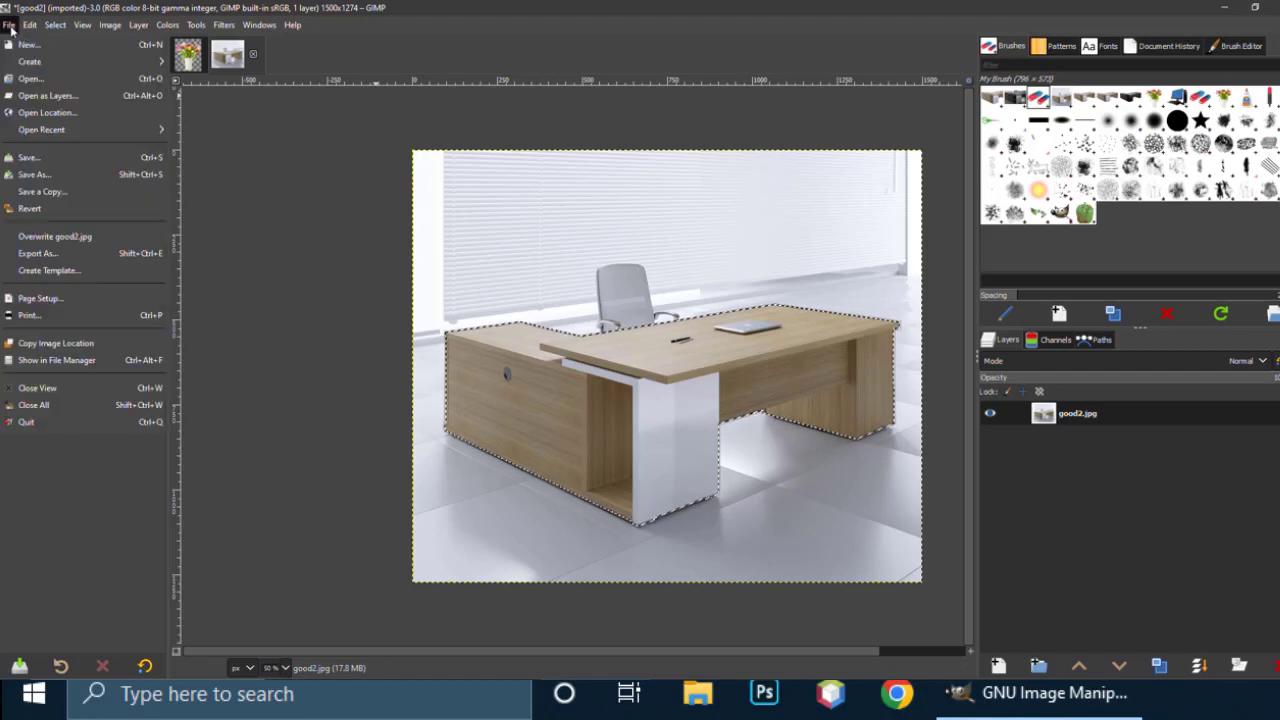
left_click(25, 45)
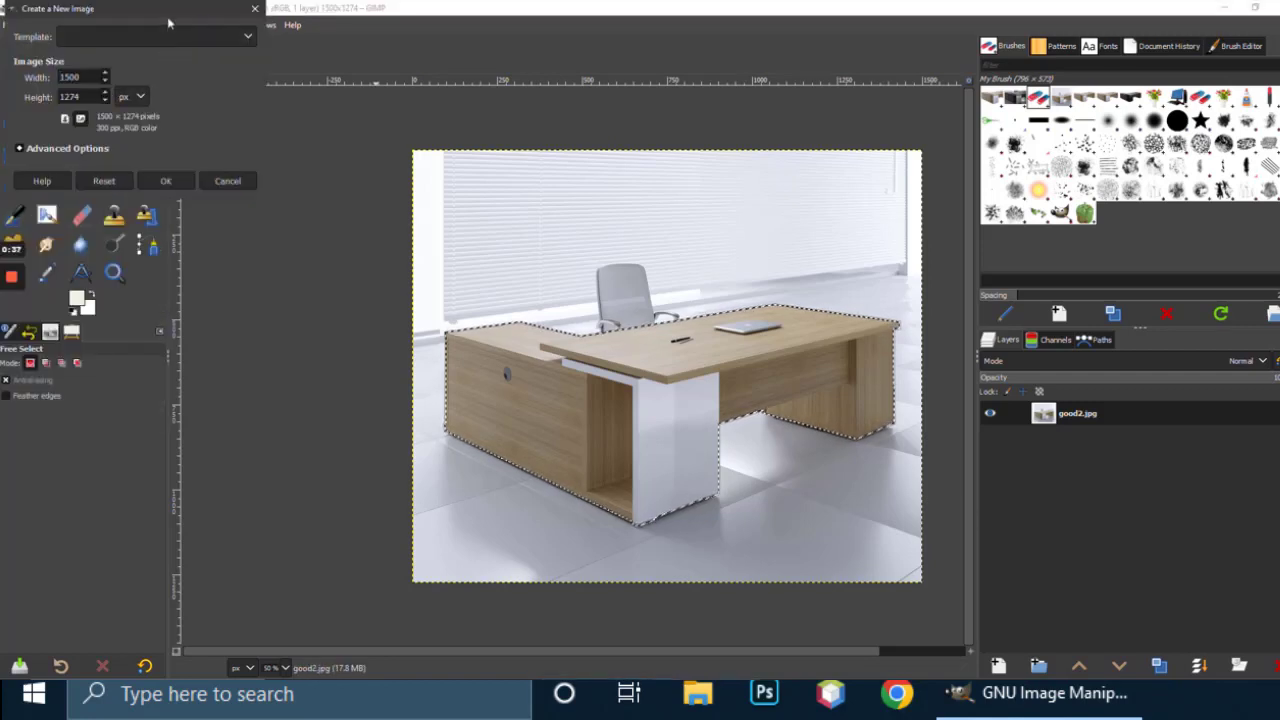
left_click_drag(170, 22, 619, 173)
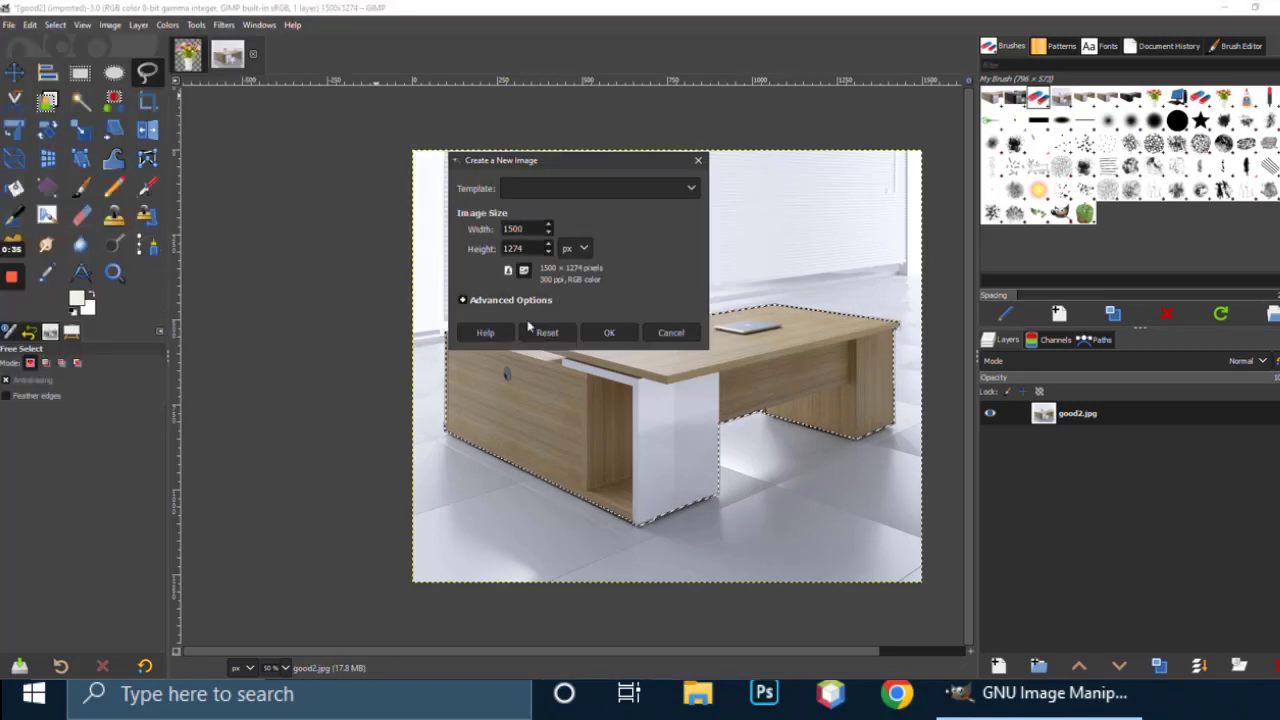
left_click(466, 300)
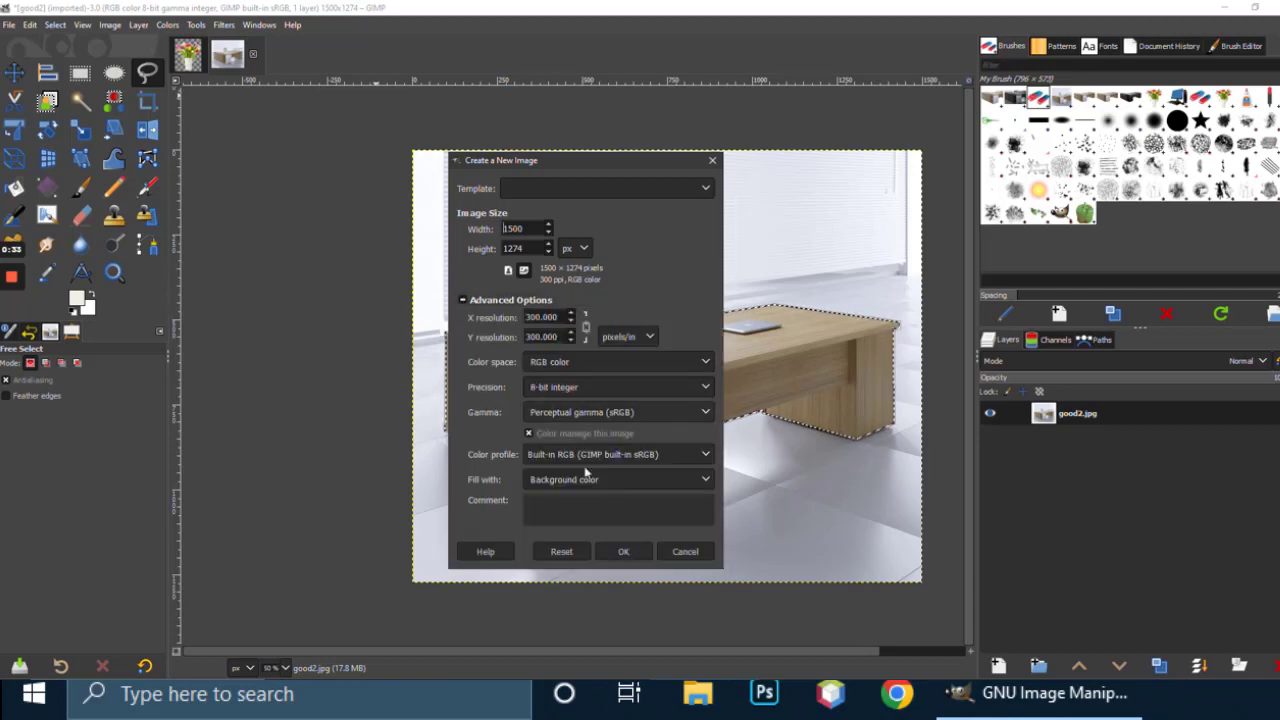
left_click(557, 482)
left_click(547, 531)
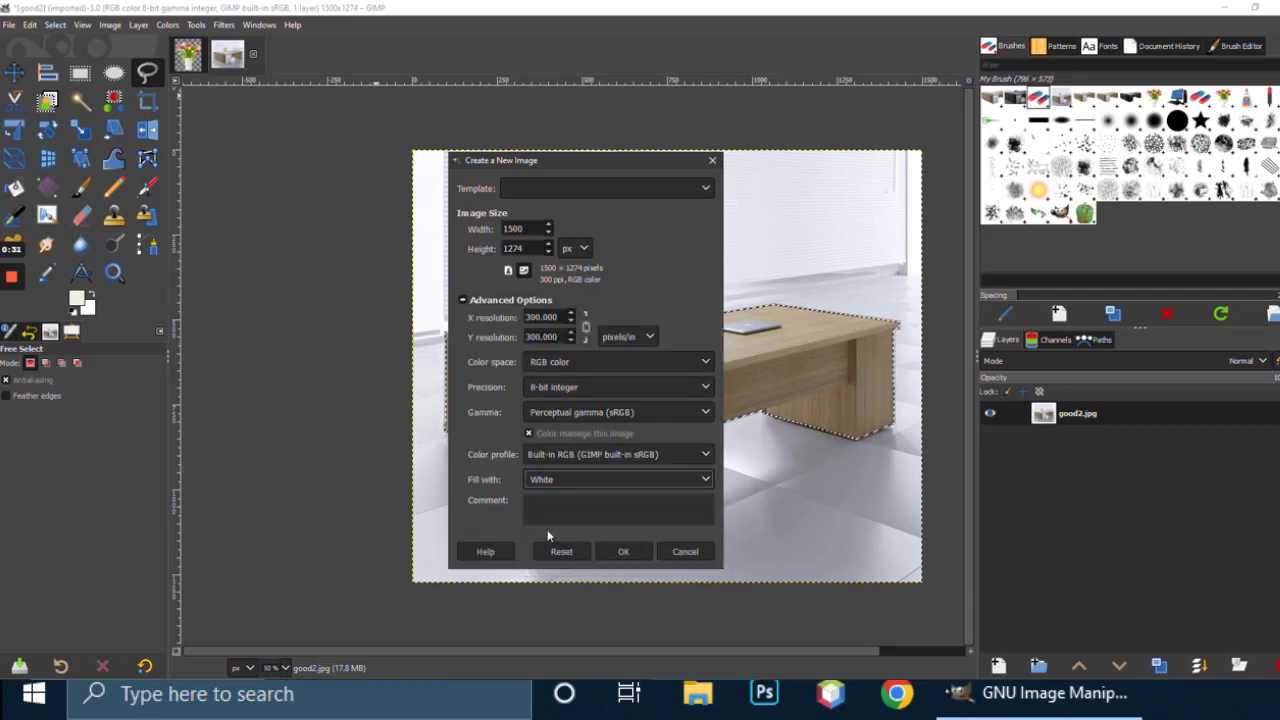
left_click(623, 552)
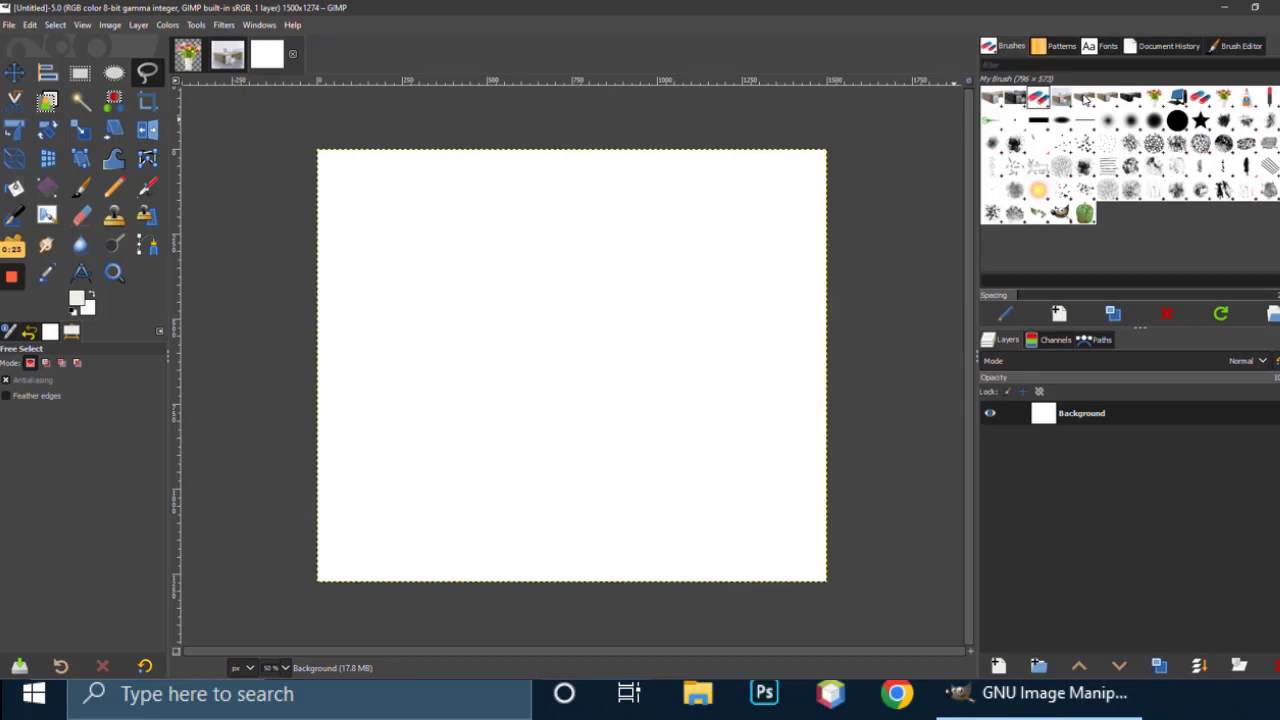
- Place the office desk brush on the white canvas as a new layer and make the Background layer active
left_click(1085, 98)
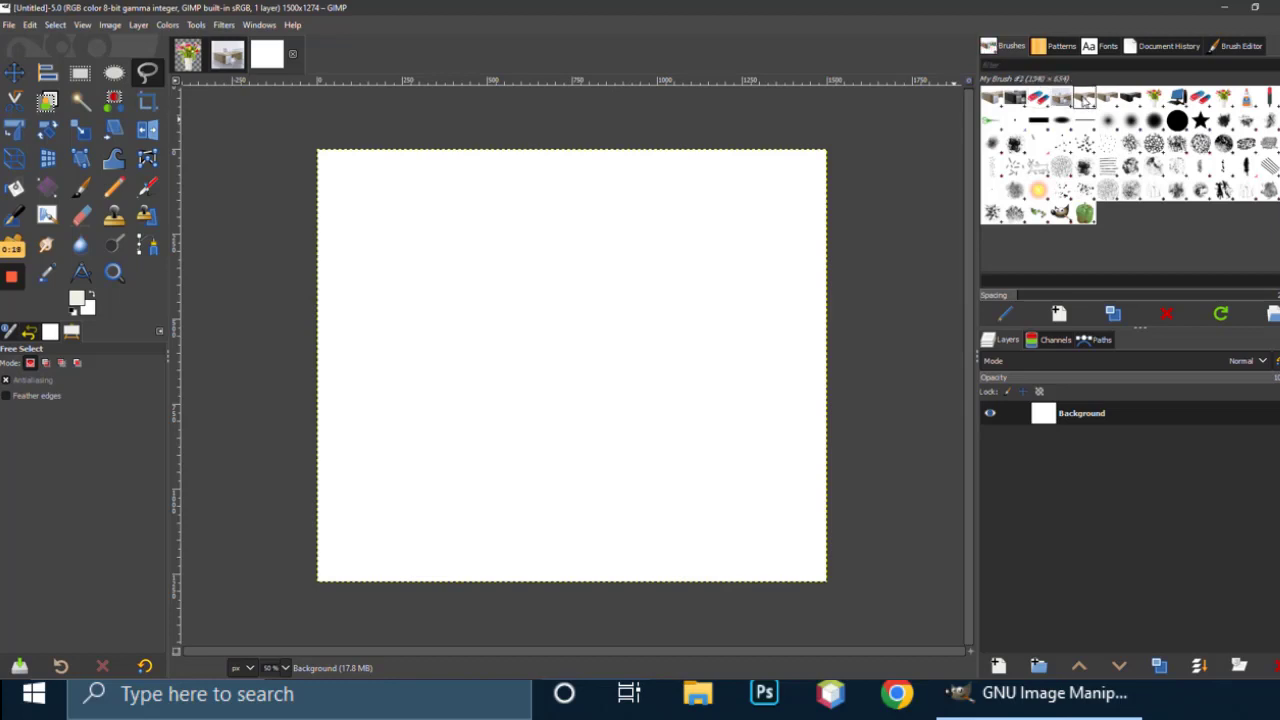
mouse_move(1086, 98)
left_mouse_down()
mouse_move(1044, 168)
mouse_move(568, 322)
mouse_move(522, 326)
mouse_move(533, 291)
left_mouse_up()
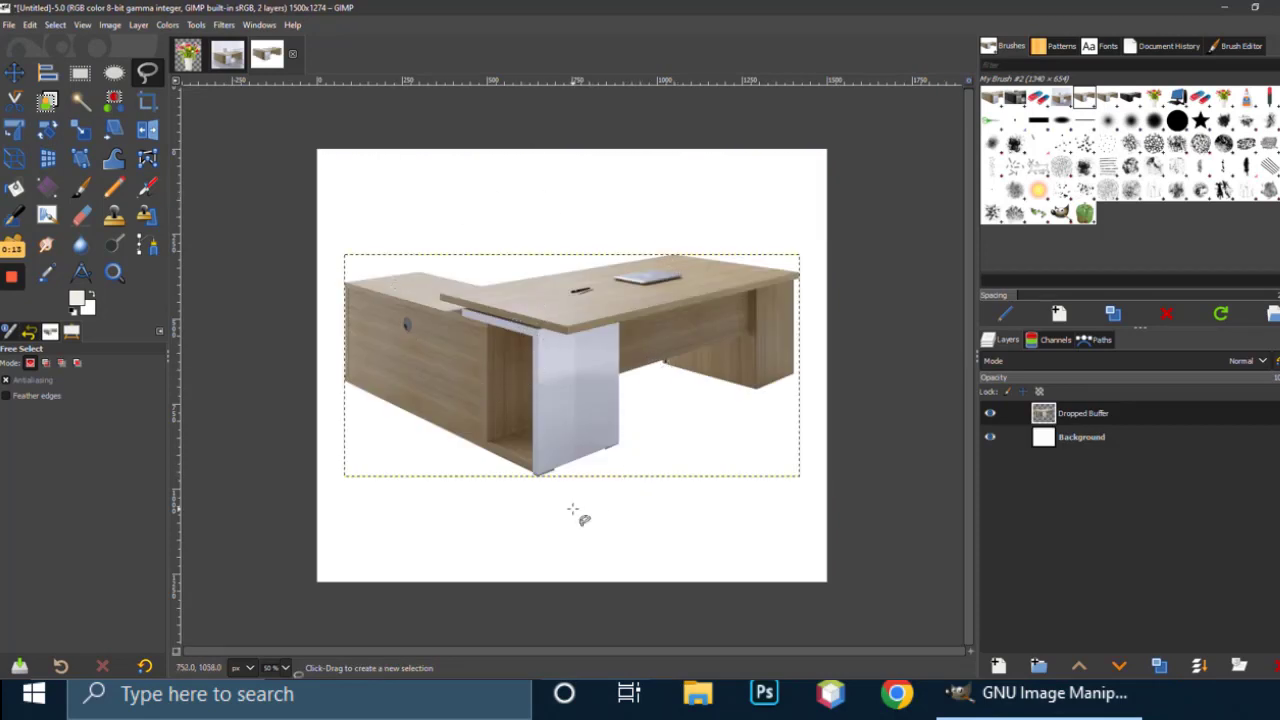
left_click(1079, 437)
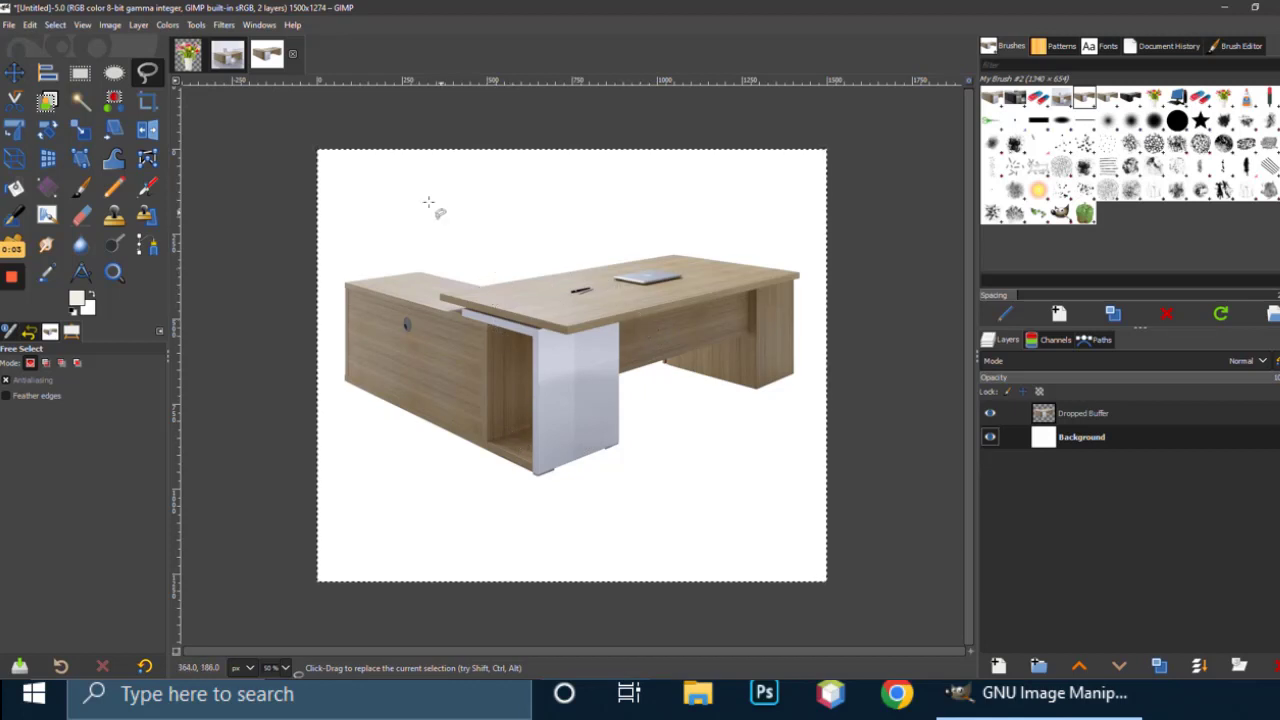
- Look through the open bookshelf, wooden floor f1.jpg and red-walled room bg1.jpg images, ending on the bookshelf image
left_click(188, 56)
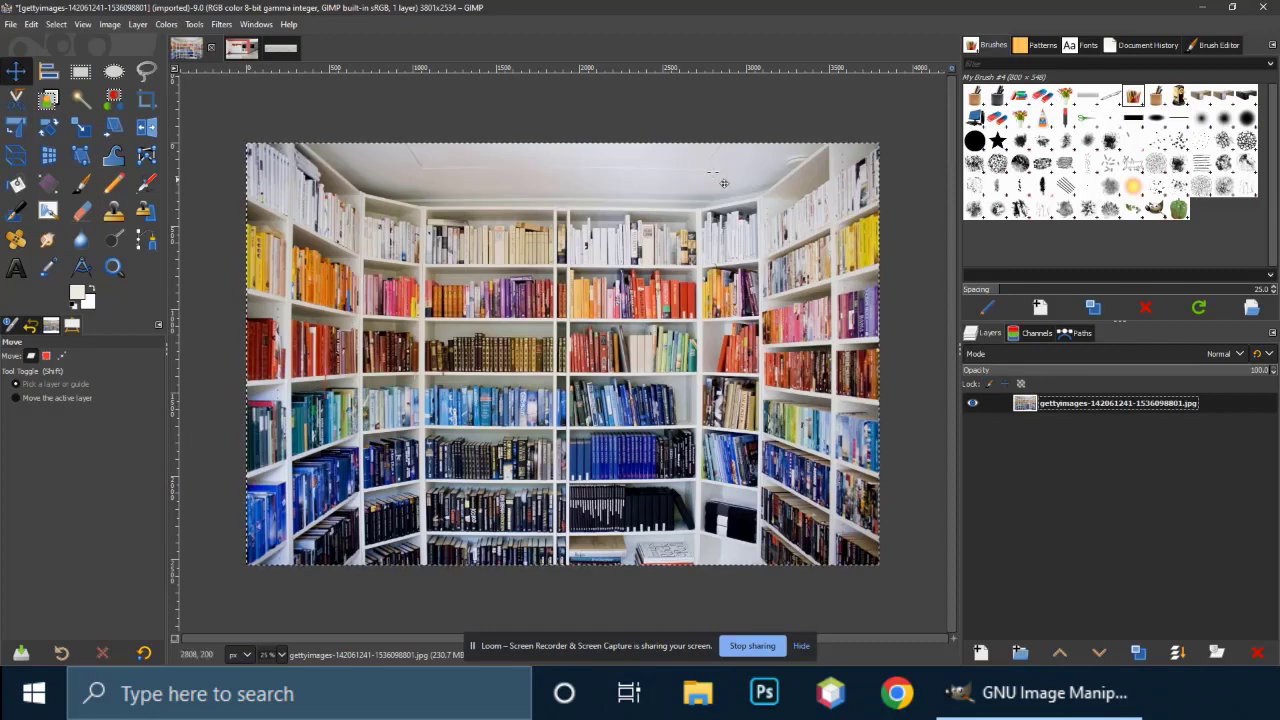
left_click(285, 48)
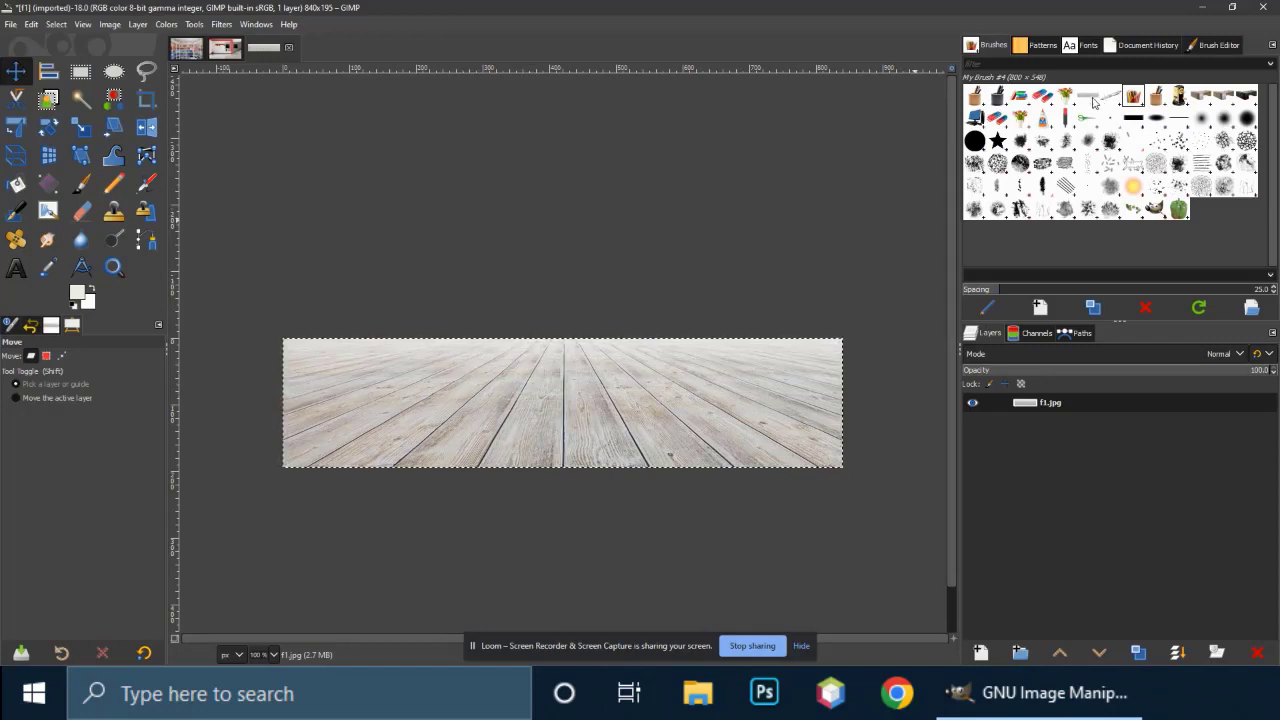
left_click(226, 49)
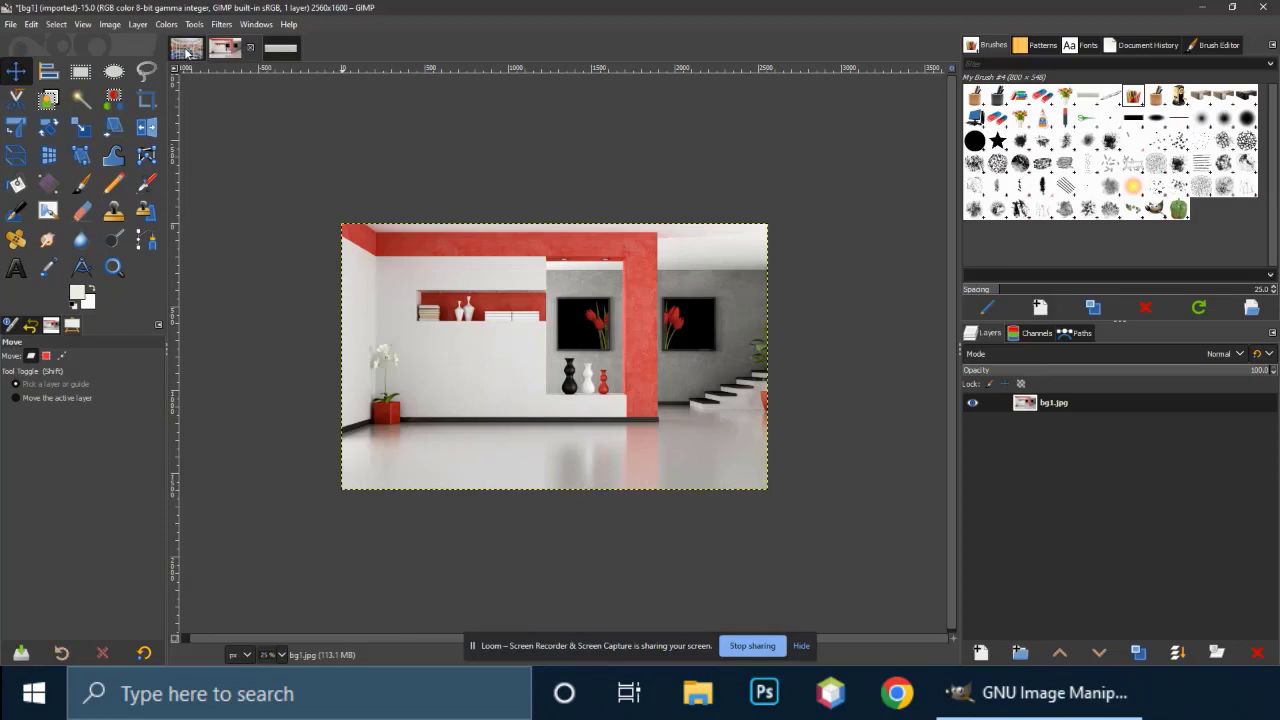
left_click(187, 50)
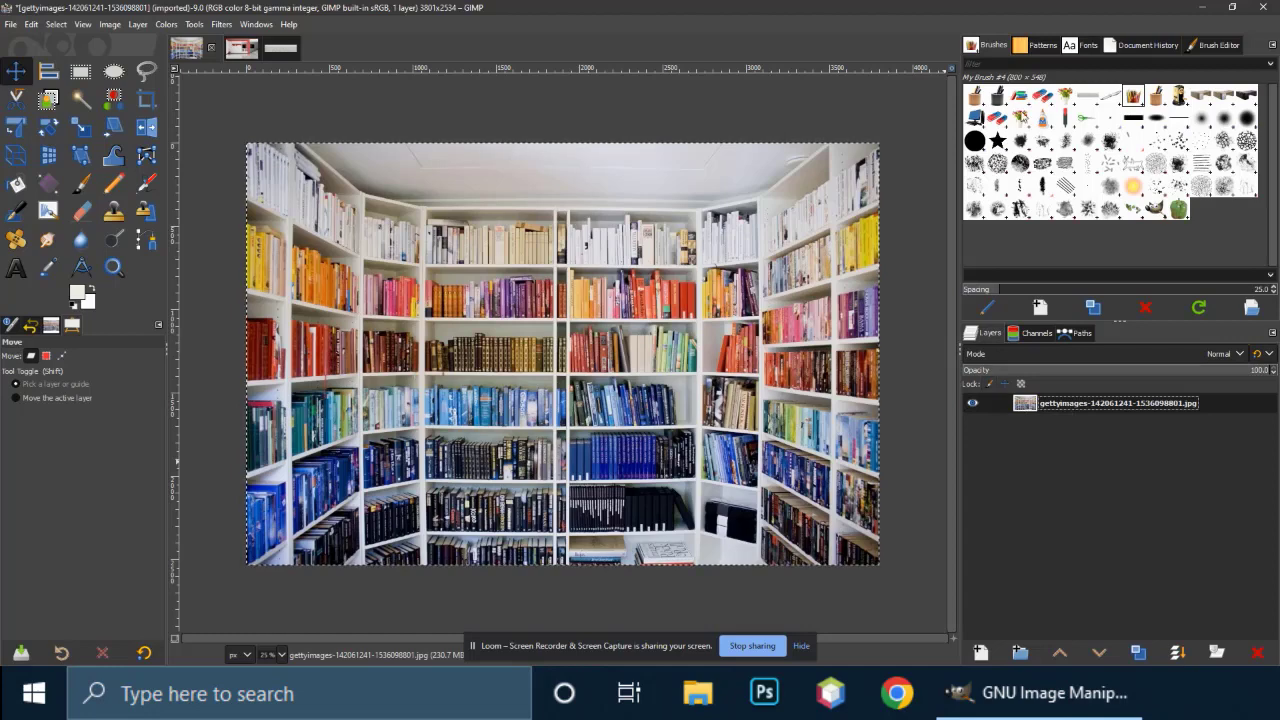
- Add the wooden floor brush to the bookshelf image as a new layer and name the layer floor
left_click(1090, 96)
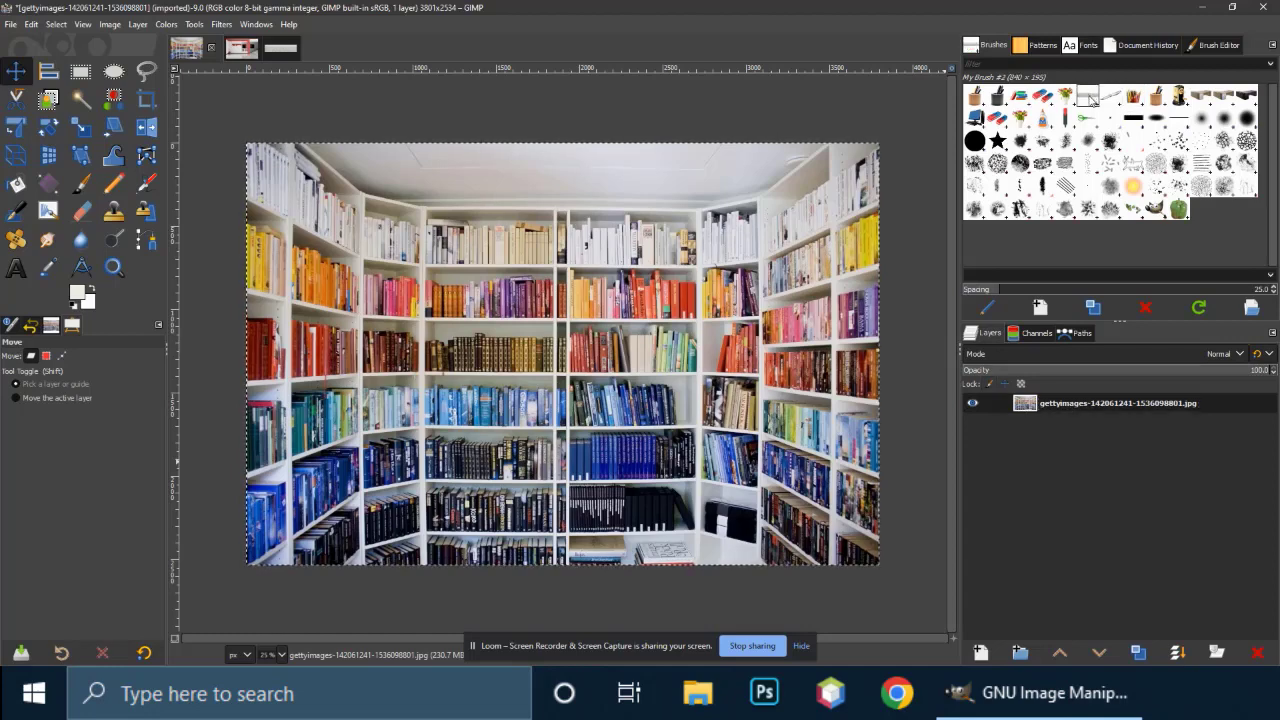
mouse_move(1090, 96)
left_mouse_down()
mouse_move(1030, 268)
mouse_move(540, 430)
mouse_move(500, 403)
left_mouse_up()
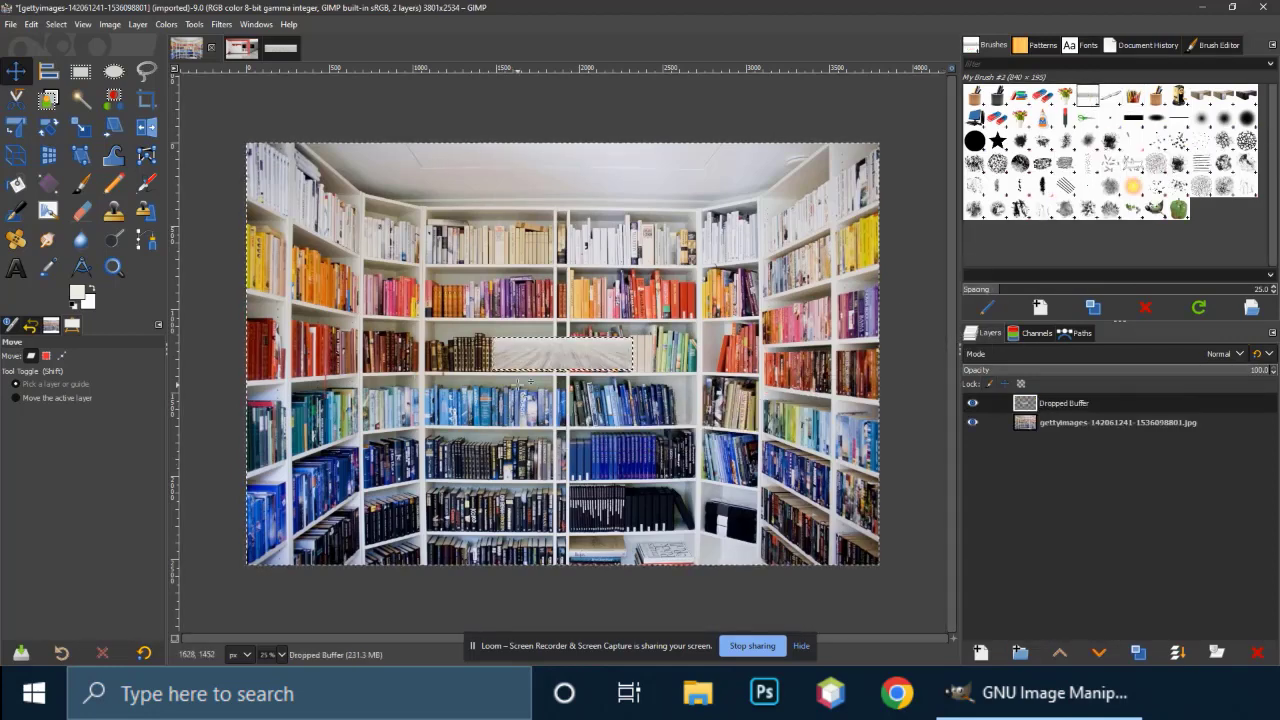
double_click(1057, 403)
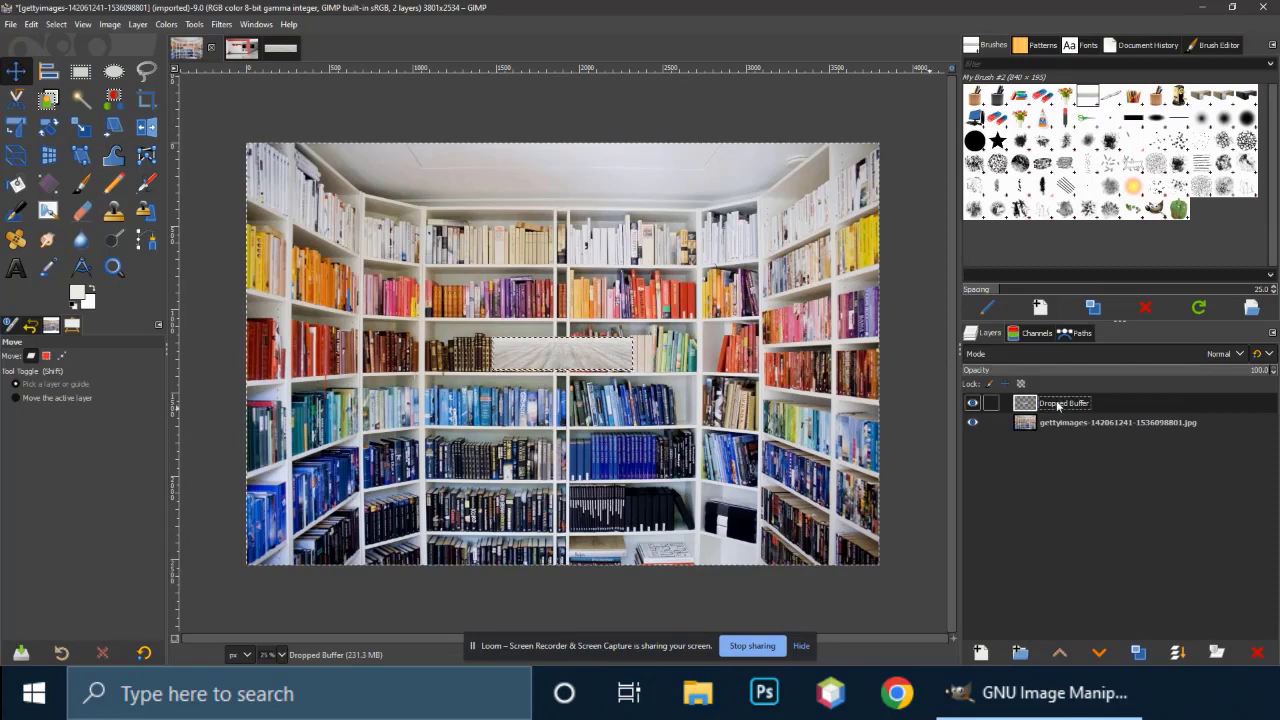
type("floor")
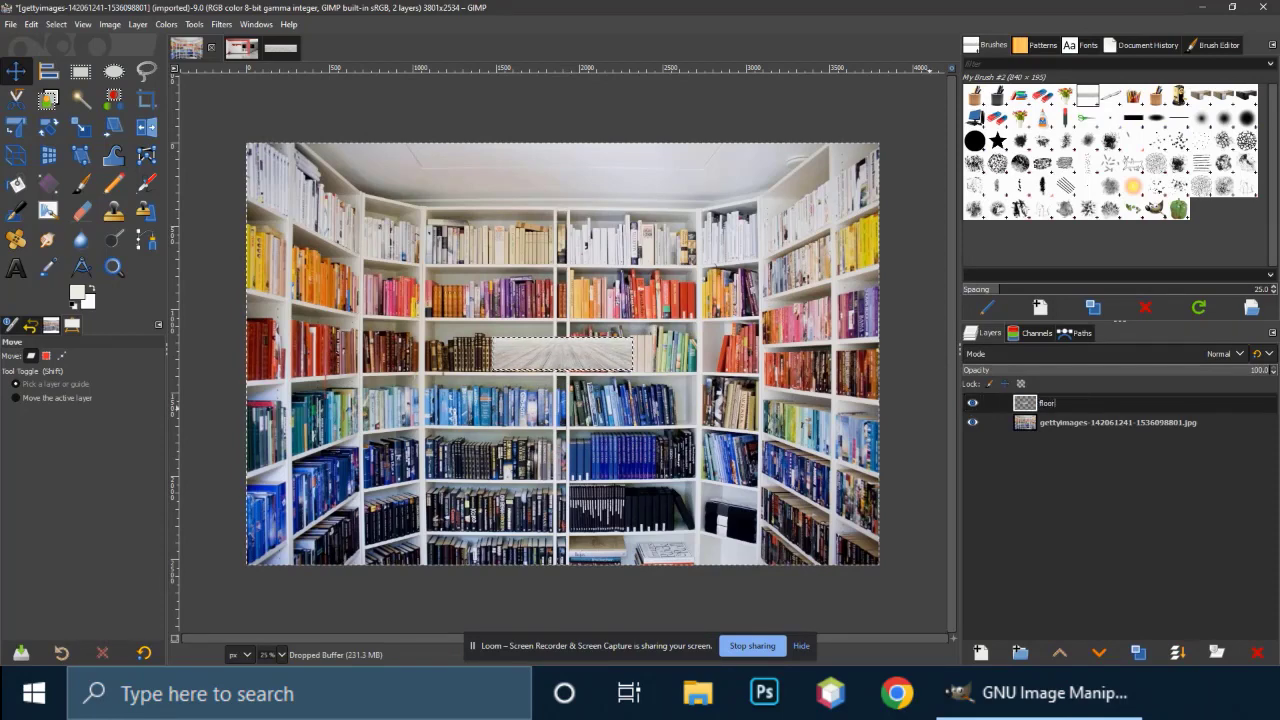
key("Return")
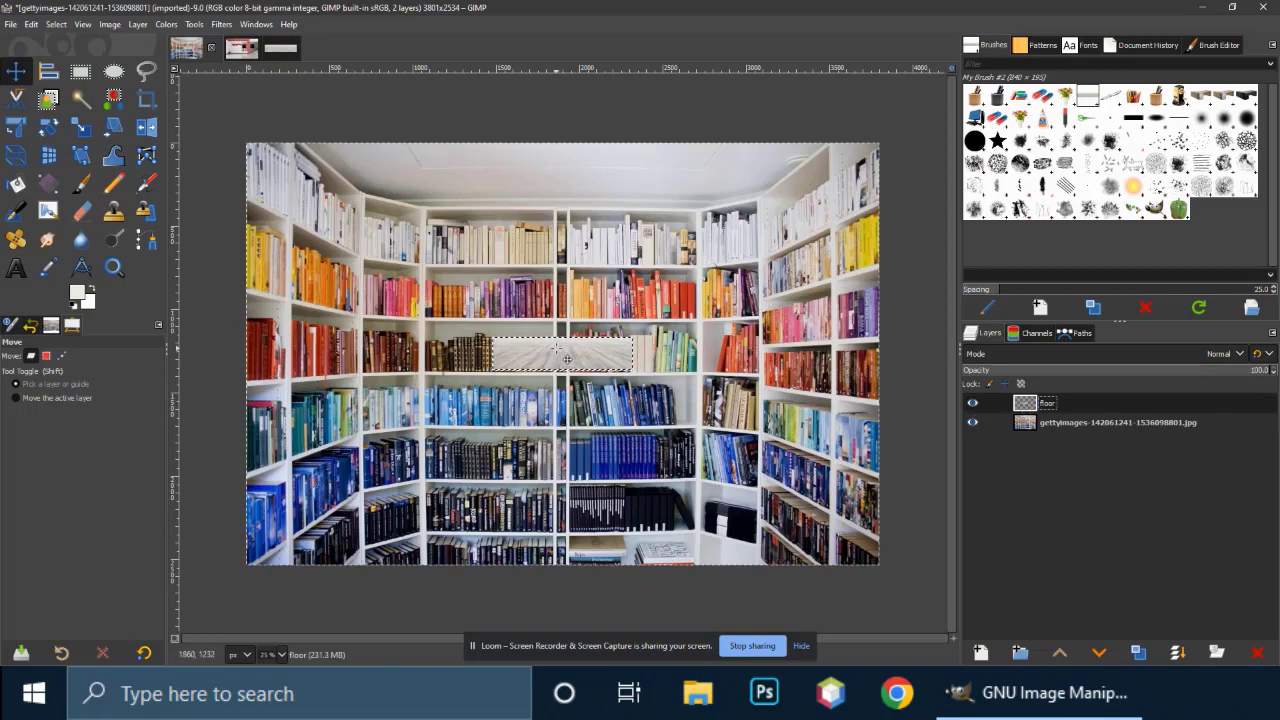
- Scale the floor layer proportionally to about 4755 × 1104 px, with its lower edge along the bottom of the bookshelf image
left_click(88, 130)
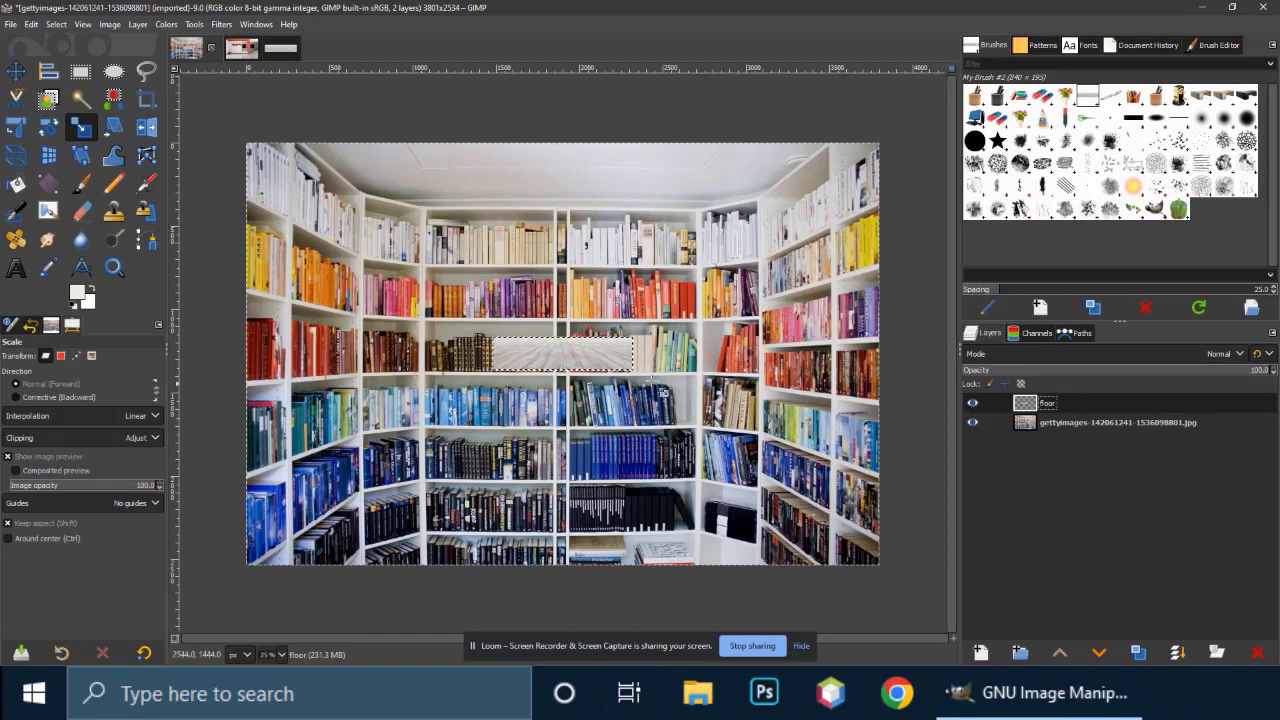
left_click(563, 350)
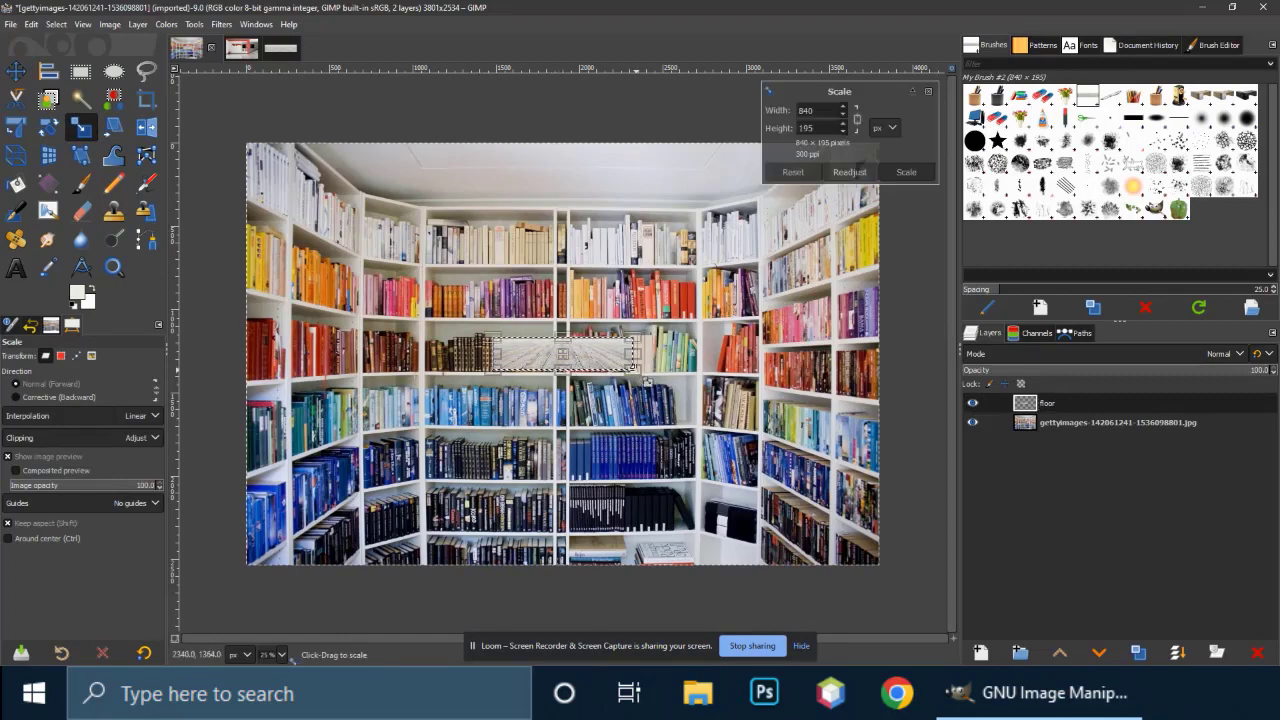
left_click_drag(647, 382, 881, 492)
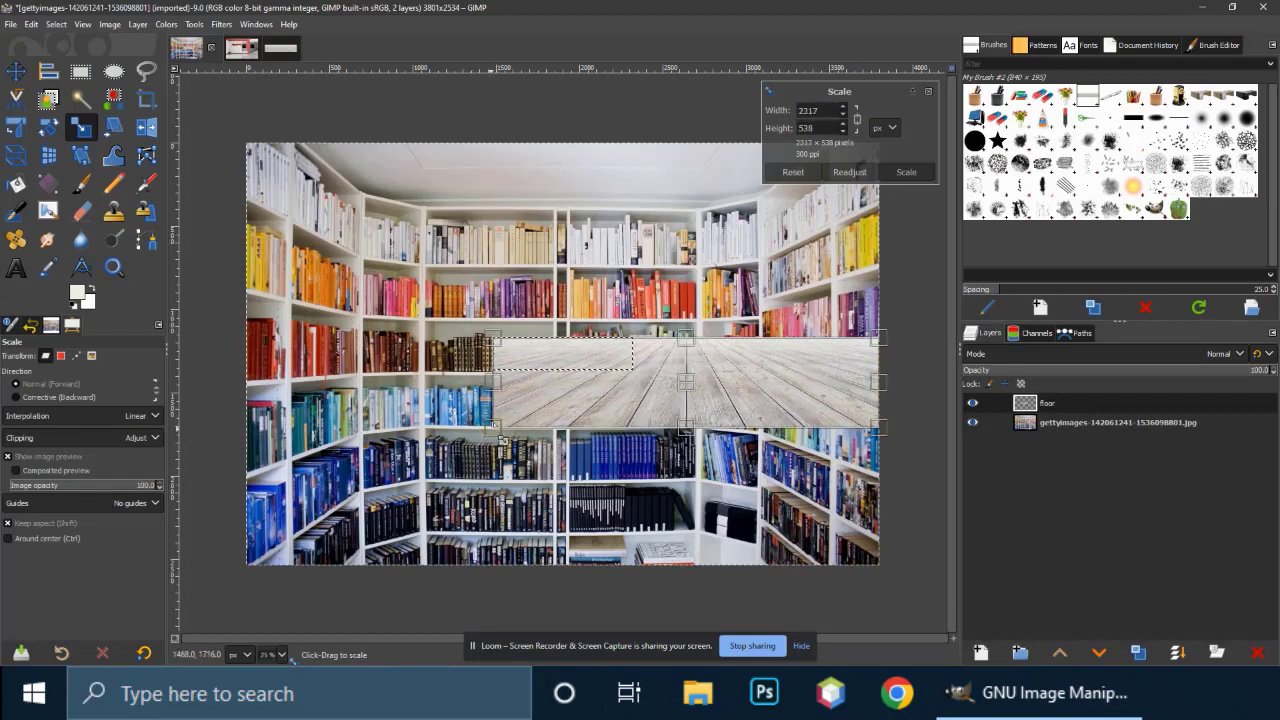
left_click_drag(494, 430, 266, 564)
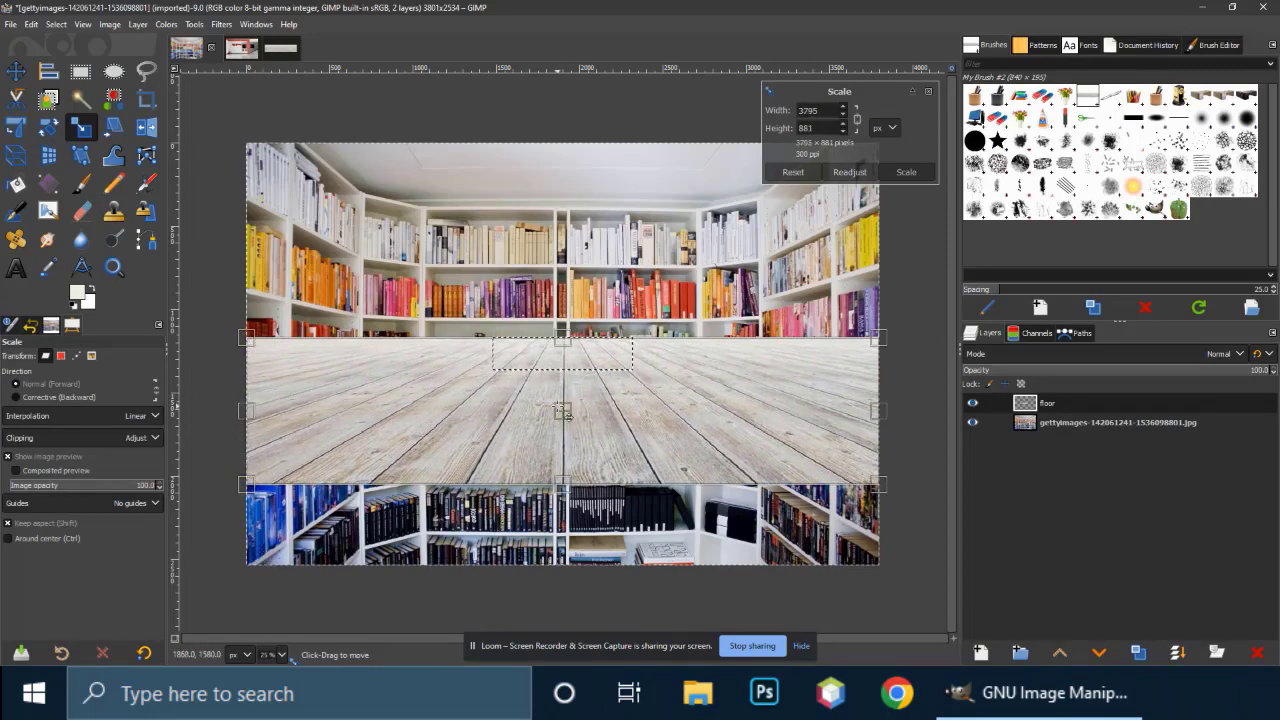
left_click_drag(567, 421, 566, 497)
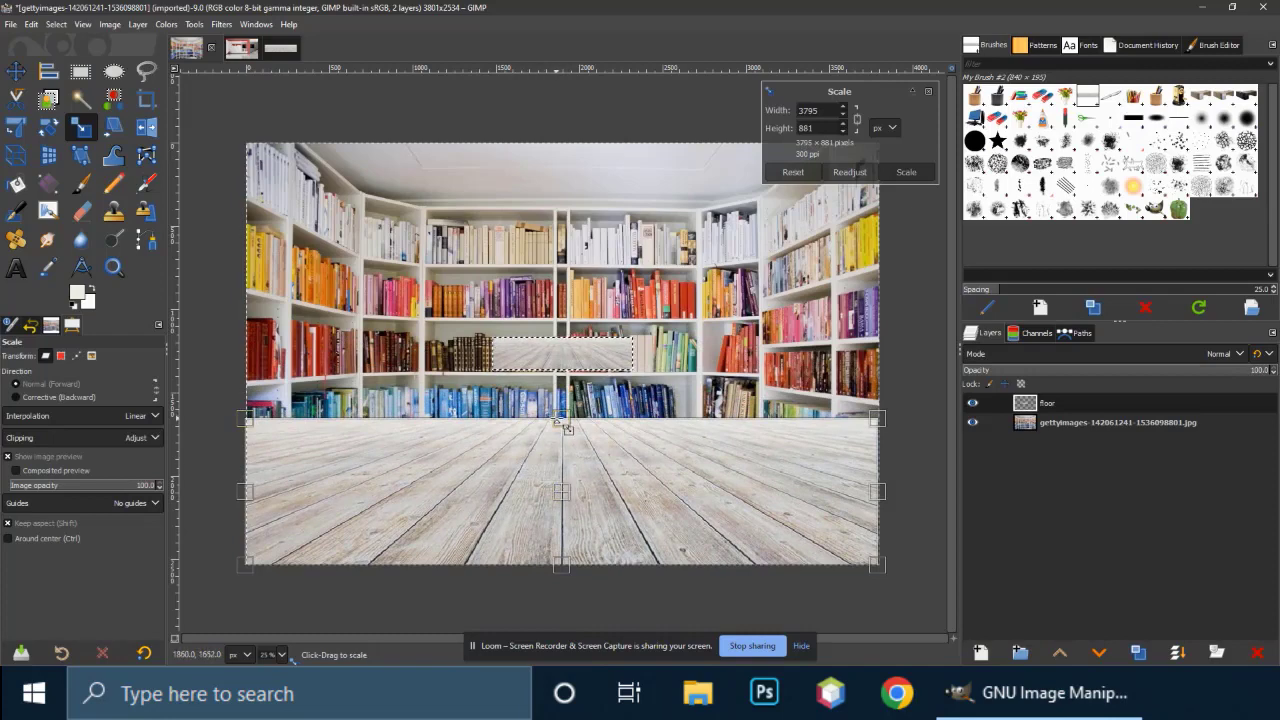
left_click_drag(560, 420, 572, 391)
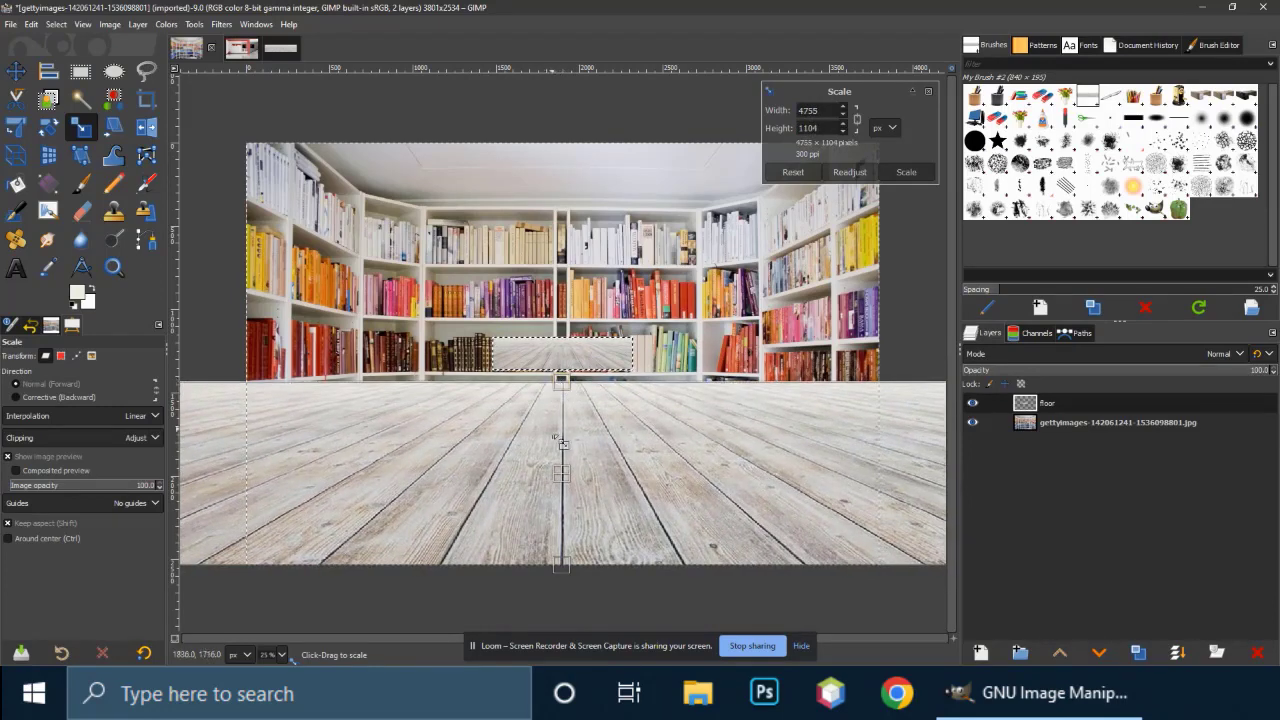
left_click(906, 173)
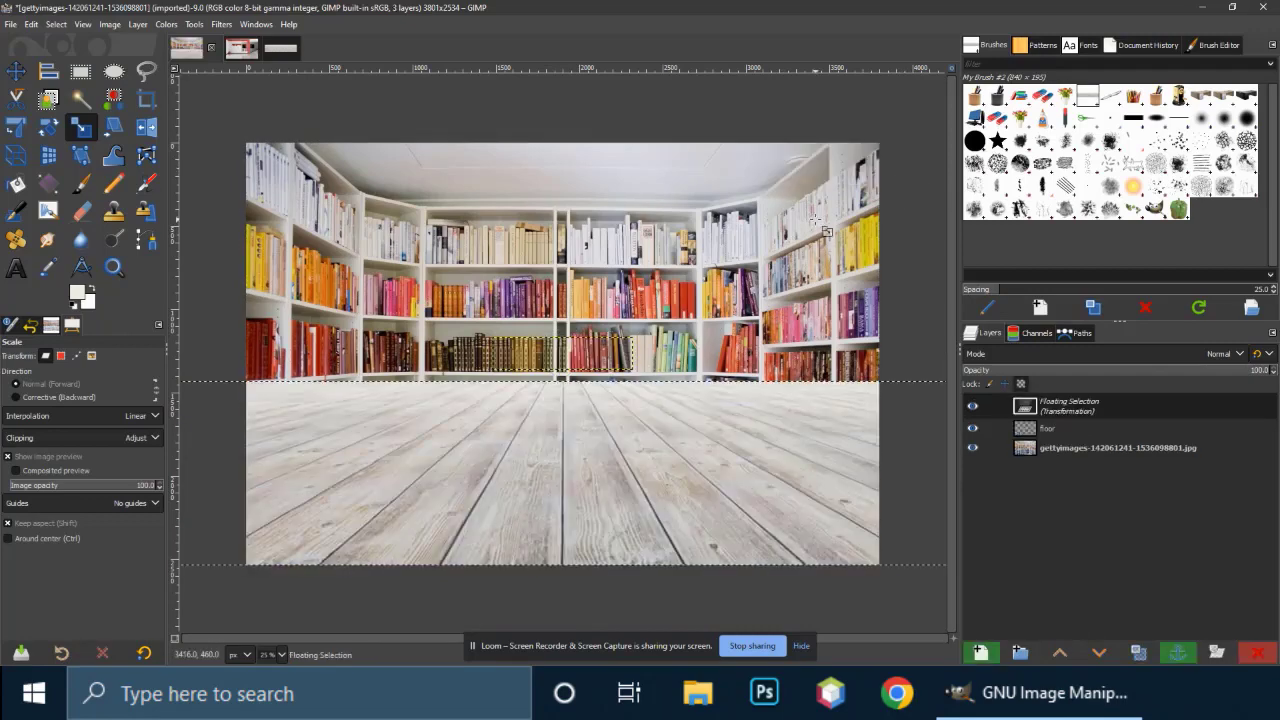
- Turn the floating scaled floor into a layer named floor1 and delete the original floor layer
double_click(1060, 408)
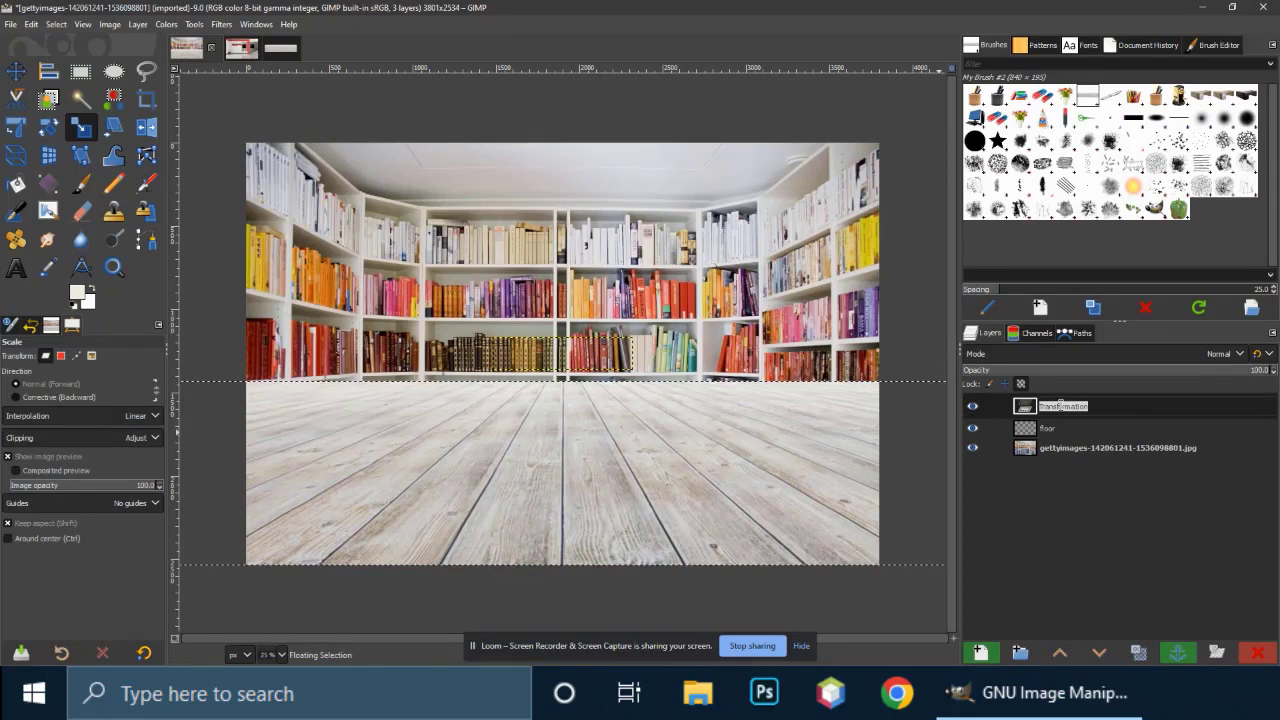
type("floor")
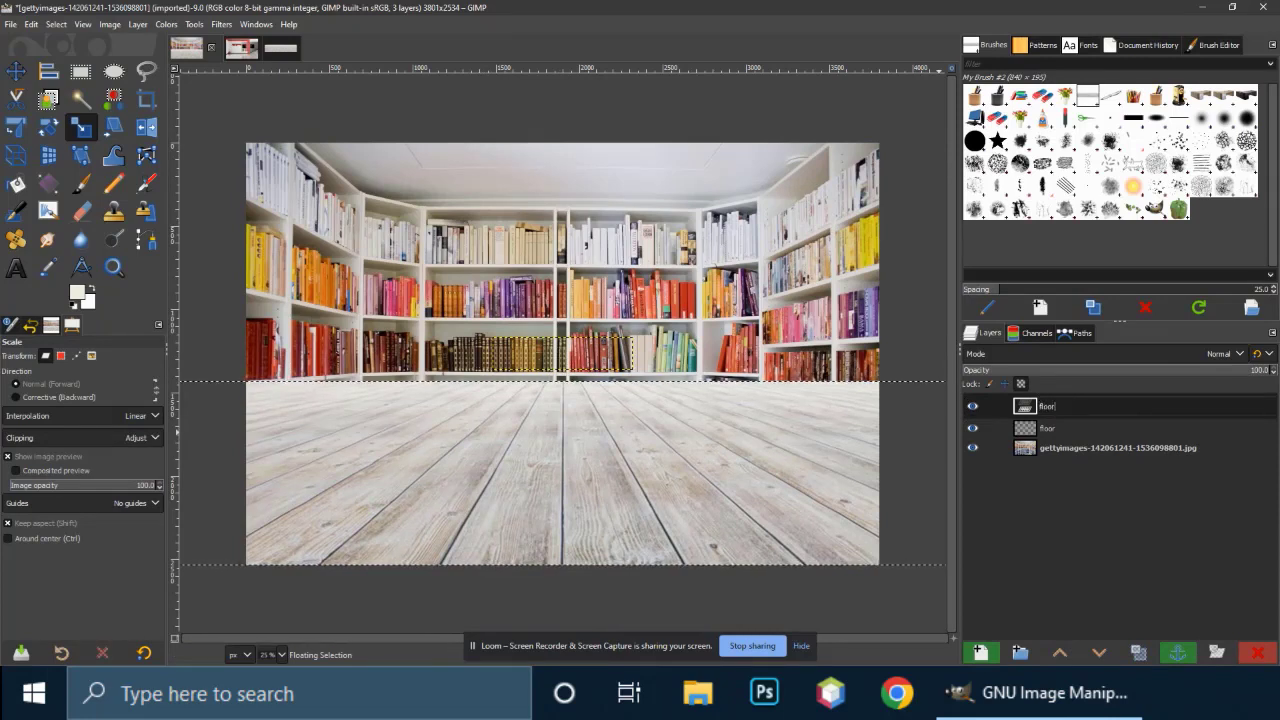
key("Return")
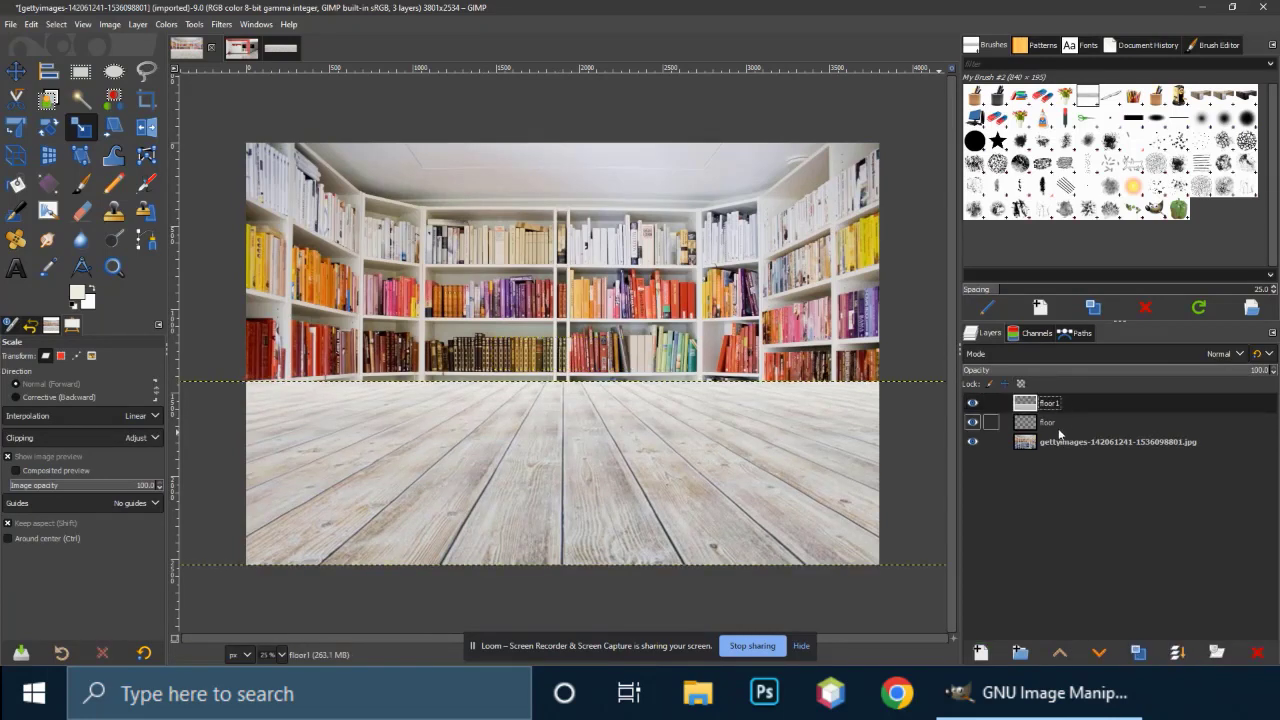
left_click(1044, 423)
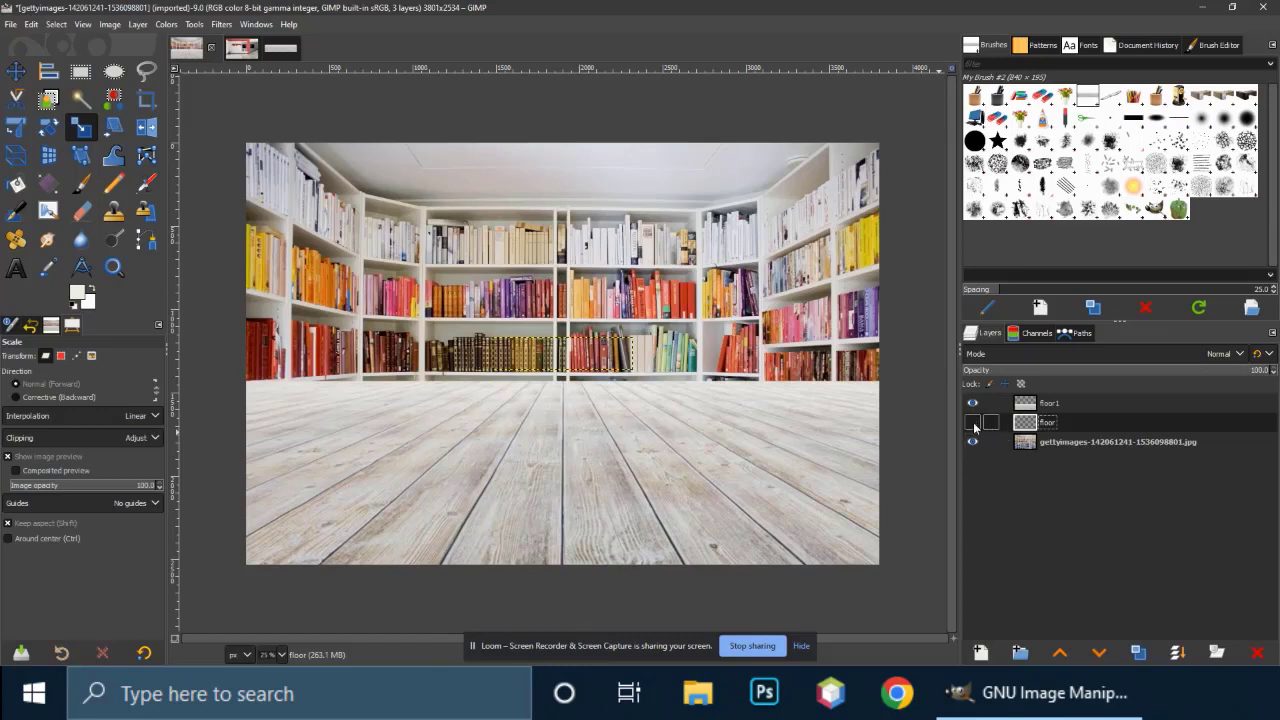
left_click(1257, 652)
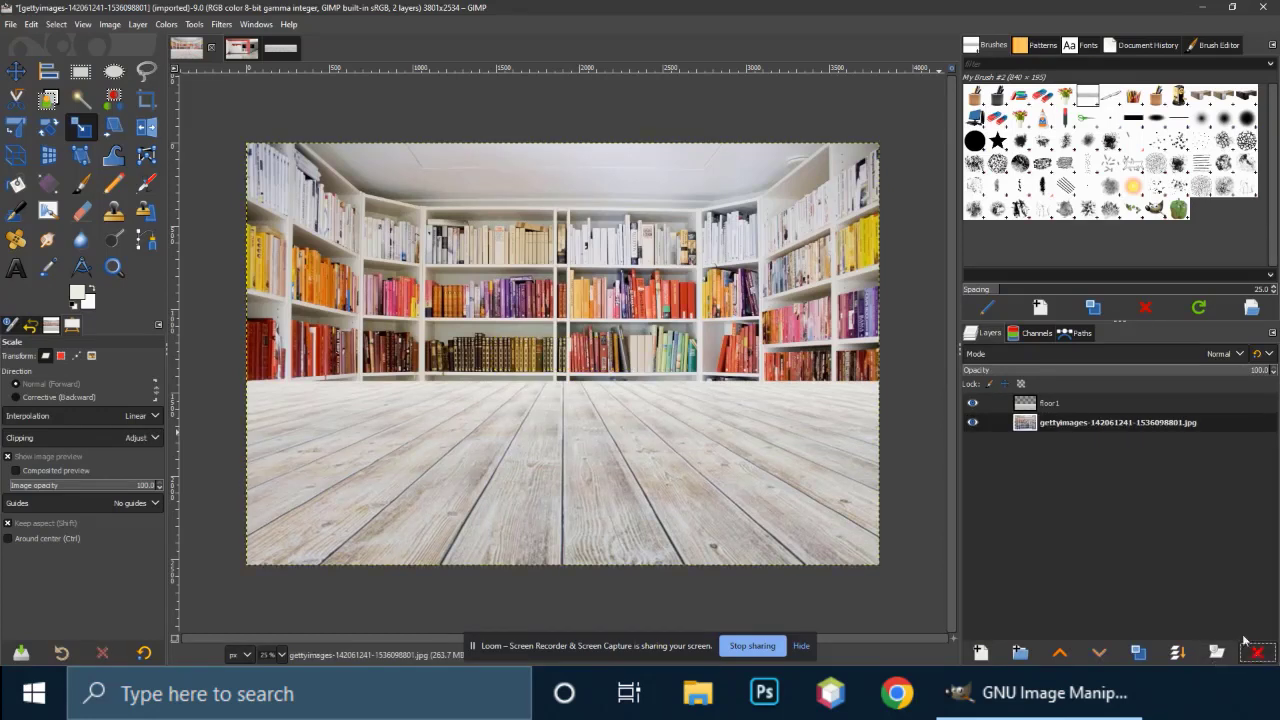
- Toggle the visibility of the bookshelf and floor1 layers to check each one, and make floor1 the active layer
left_click(973, 422)
left_click(972, 422)
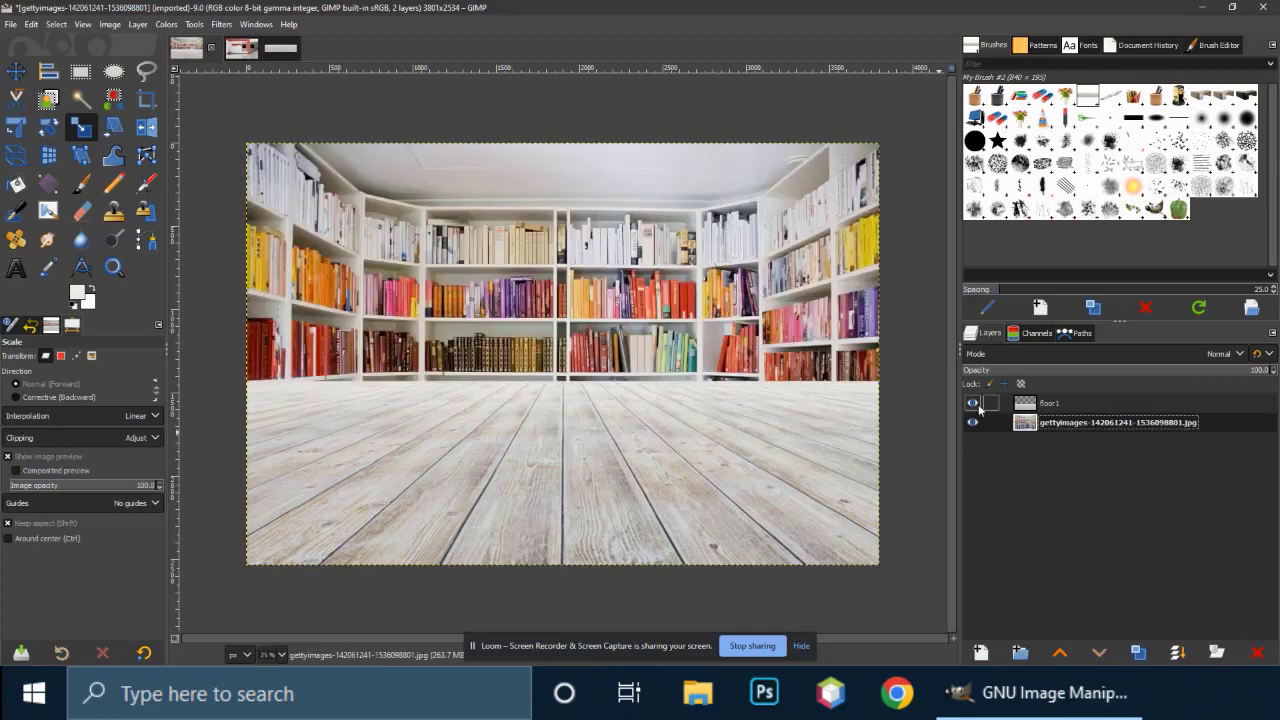
left_click(972, 402)
left_click(972, 402)
left_click_drag(1031, 430, 1035, 400)
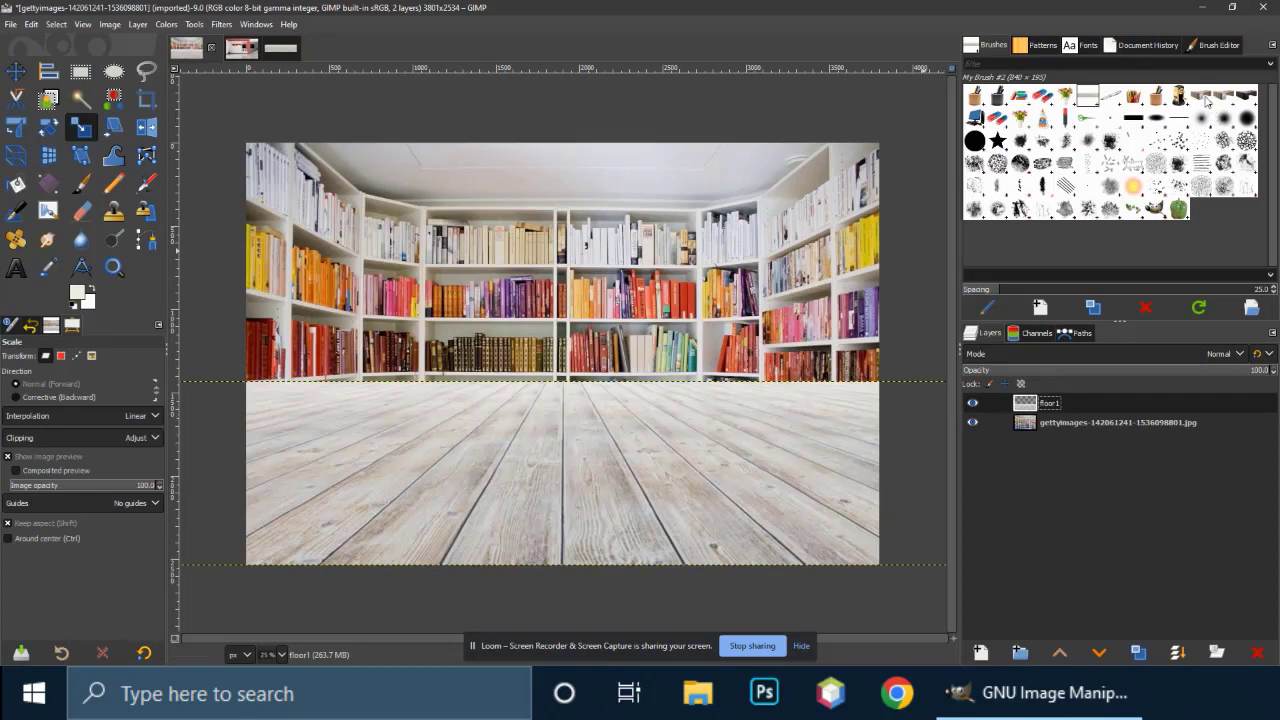
- Add the office desk brush as a new layer and scale it proportionally to about 3210 × 1567 px, centred on the wooden floor
mouse_move(1207, 98)
left_mouse_down()
mouse_move(945, 336)
mouse_move(518, 423)
mouse_move(503, 357)
left_mouse_up()
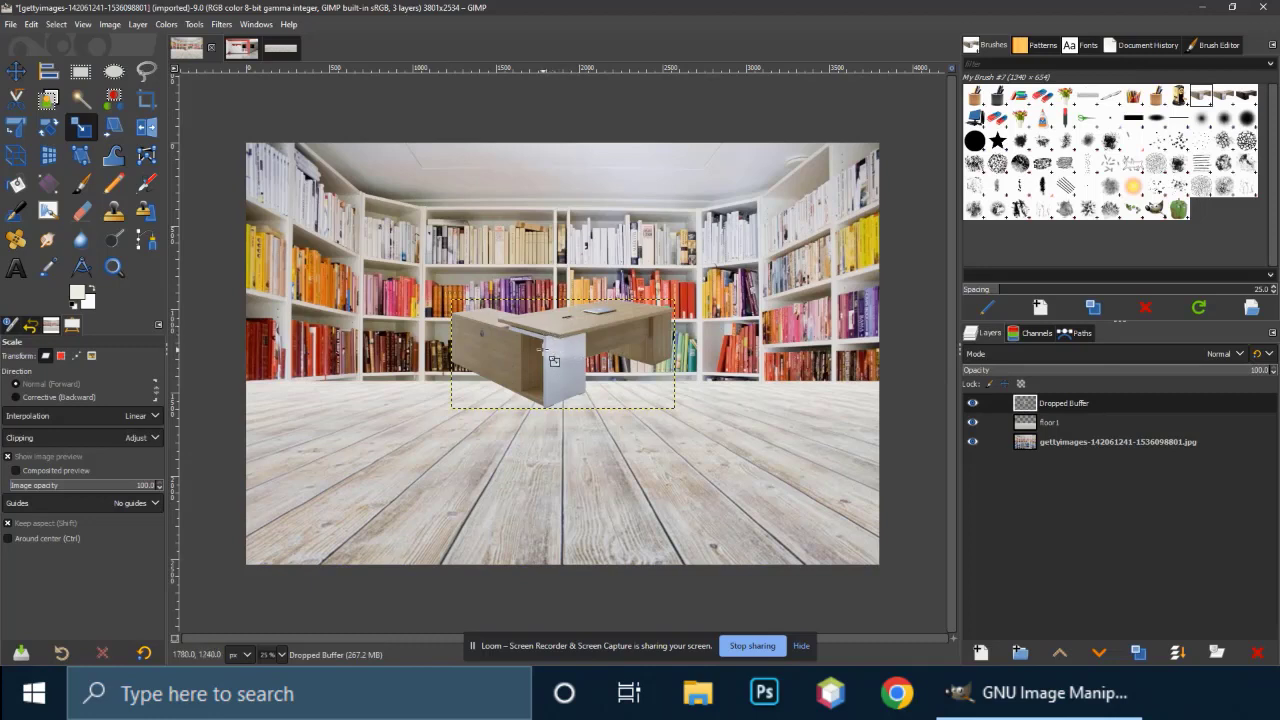
left_click(569, 349)
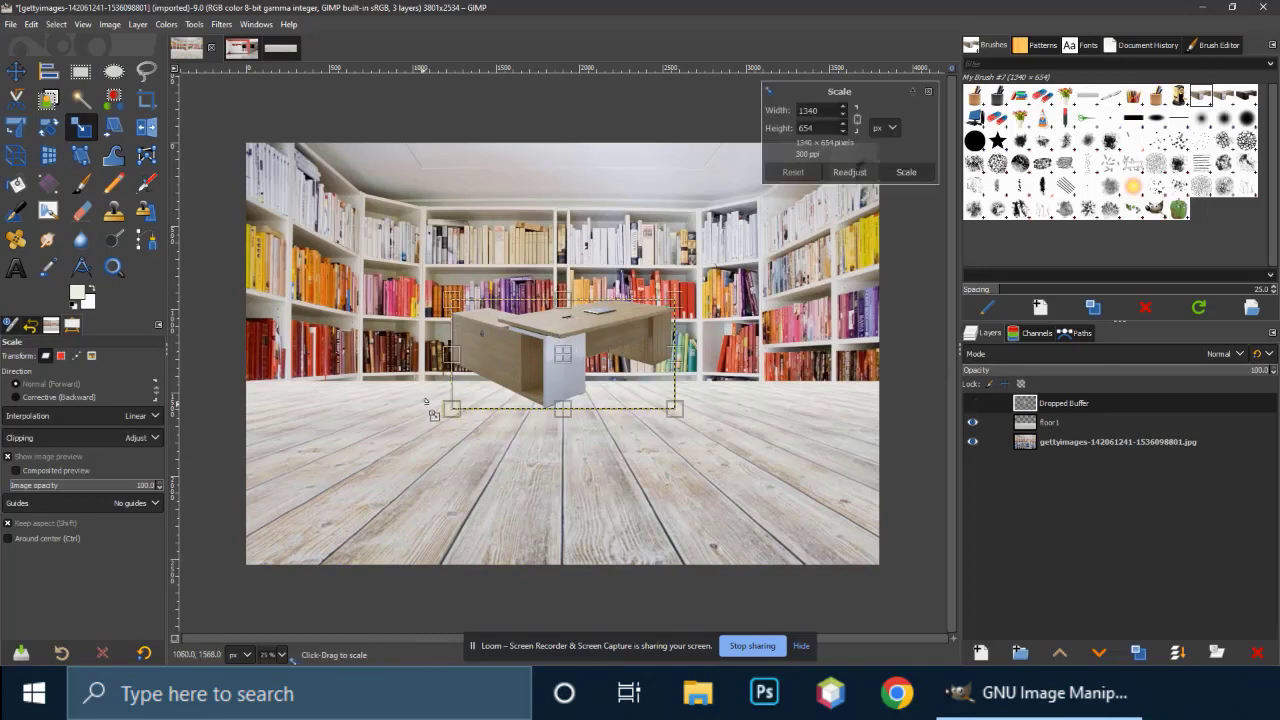
left_click_drag(446, 413, 270, 496)
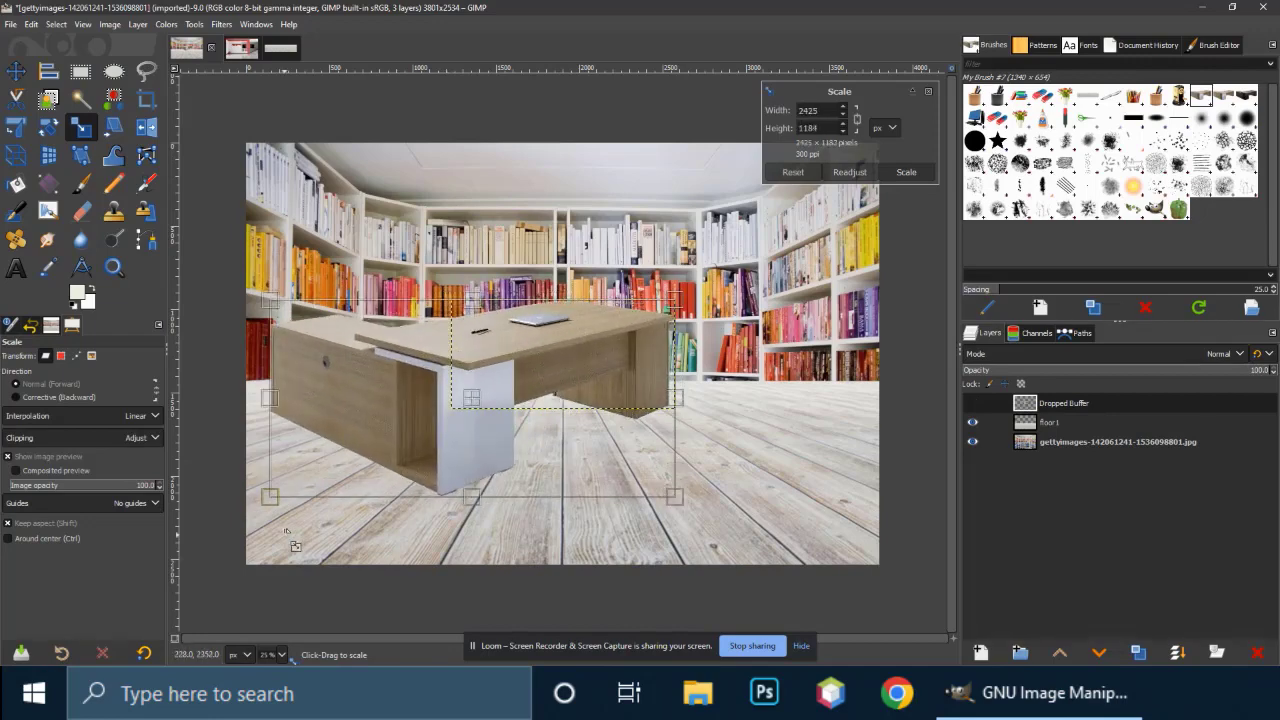
left_click_drag(486, 409, 555, 451)
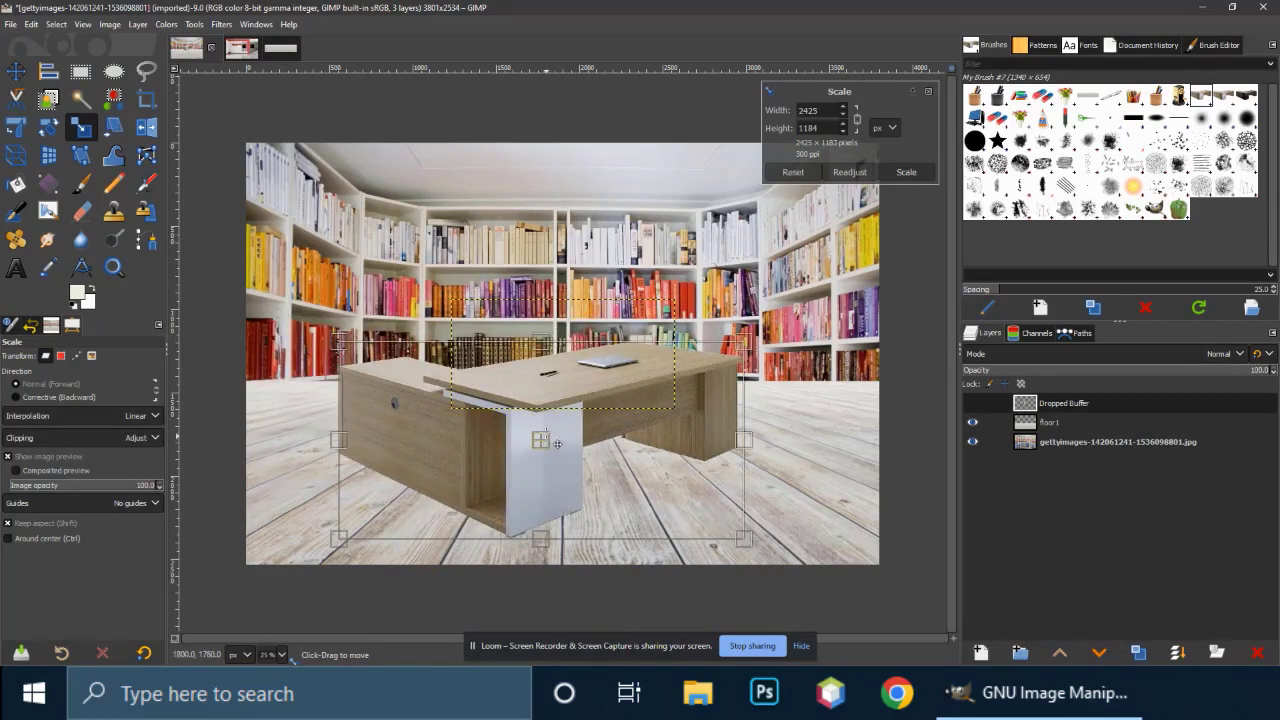
left_click_drag(760, 351, 858, 305)
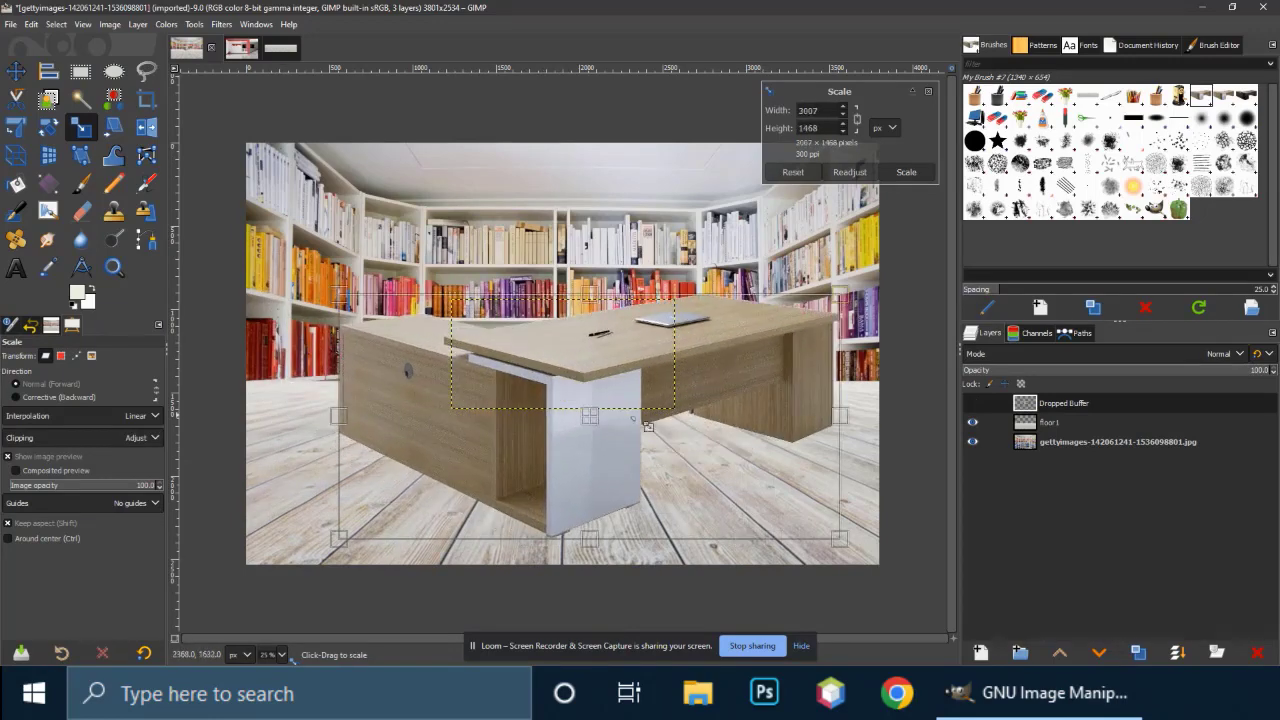
left_click_drag(591, 420, 569, 451)
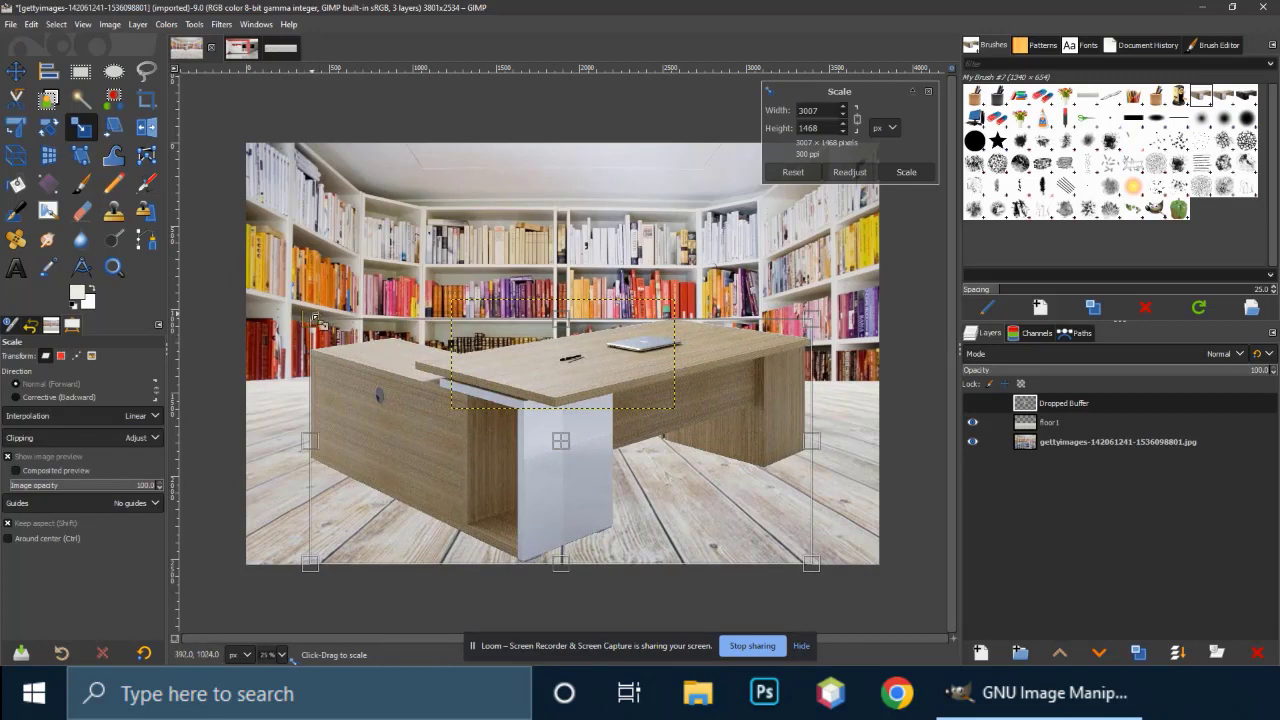
left_click_drag(316, 320, 283, 302)
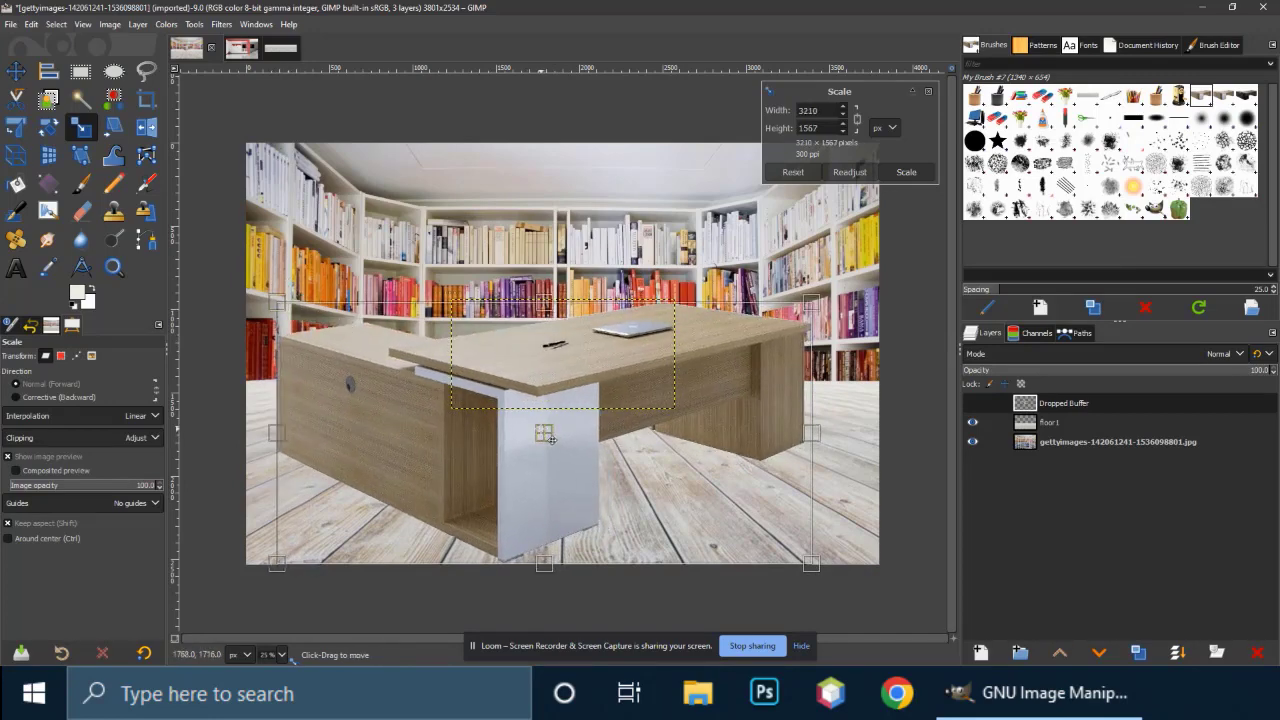
left_click_drag(549, 442, 573, 444)
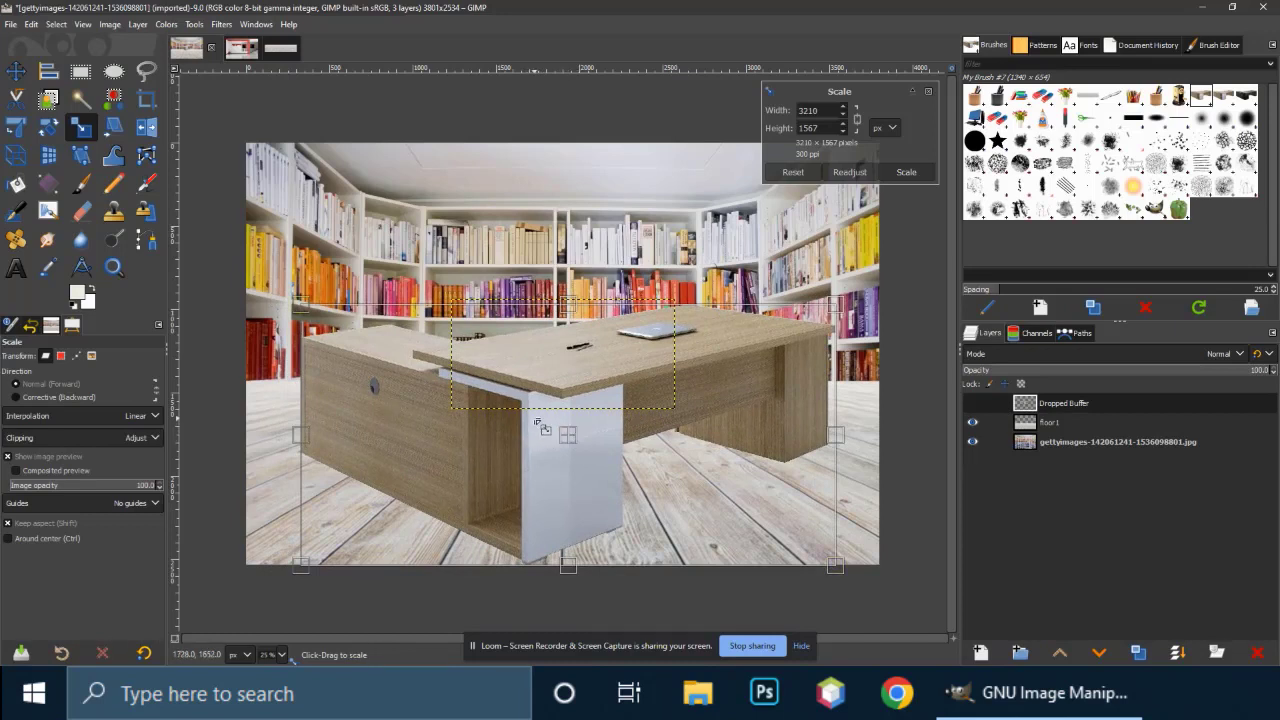
left_click(905, 173)
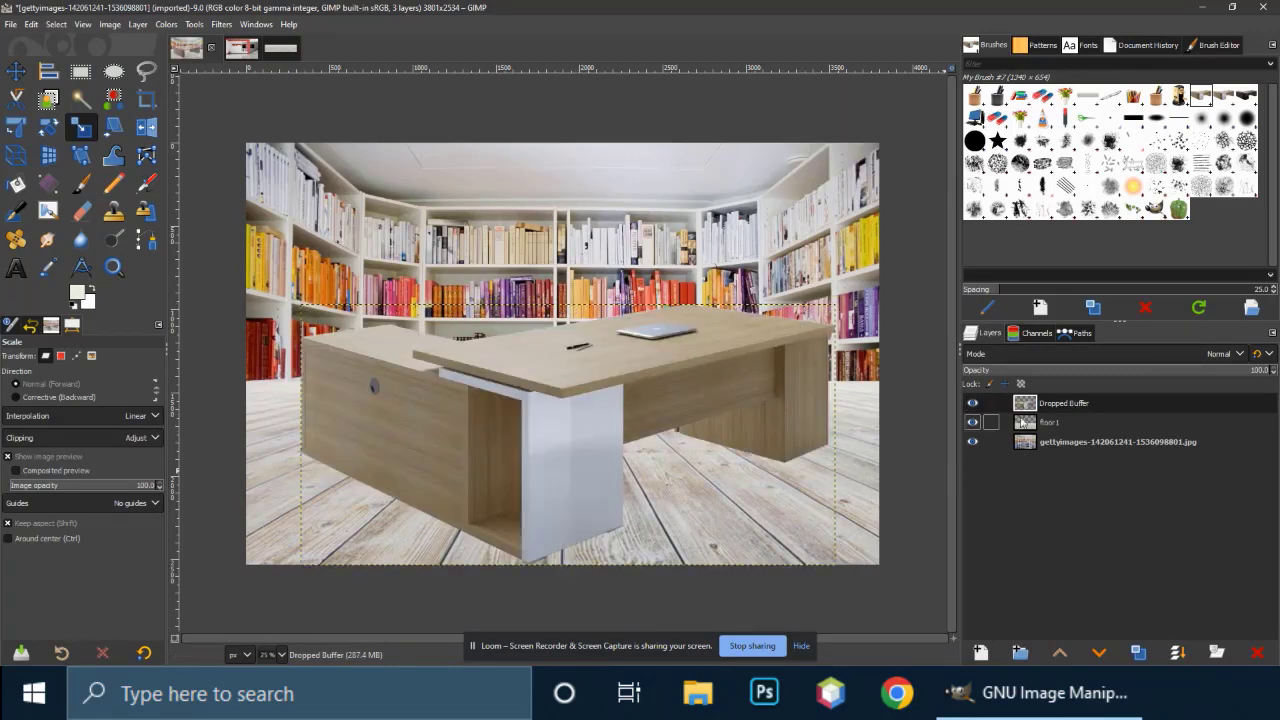
- Toggle the visibility of the new desk layer to check it and rename the layer table1
left_click(972, 402)
left_click(972, 402)
double_click(1075, 411)
key("Return")
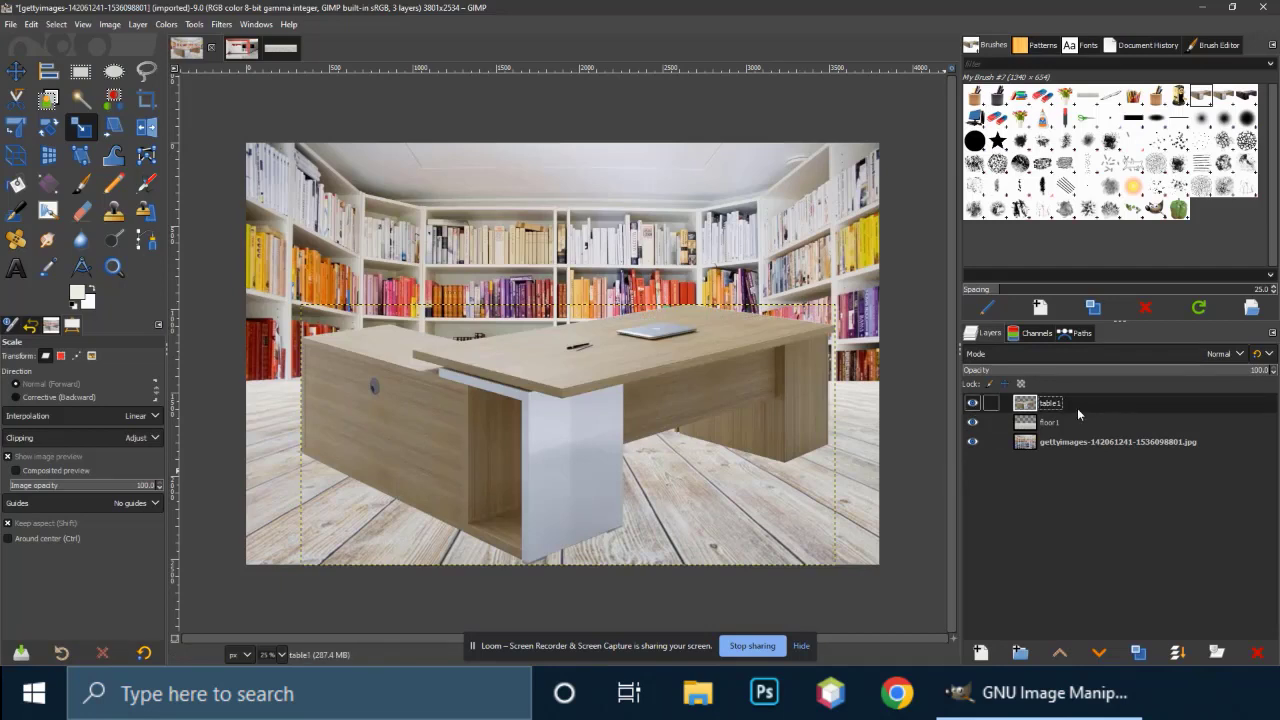
- Move the floor1 layer above table1 to show the stacking effect, and return it below table1
left_click_drag(1025, 422, 1045, 400)
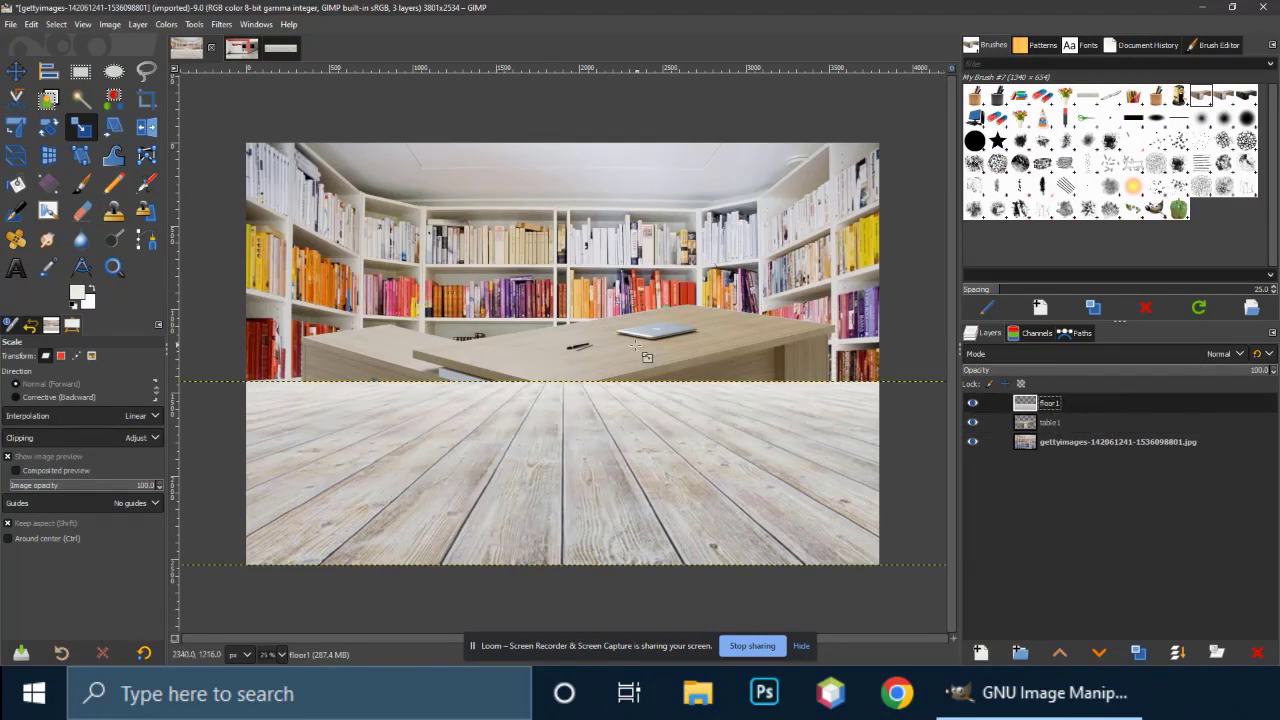
left_click_drag(1022, 405, 1025, 438)
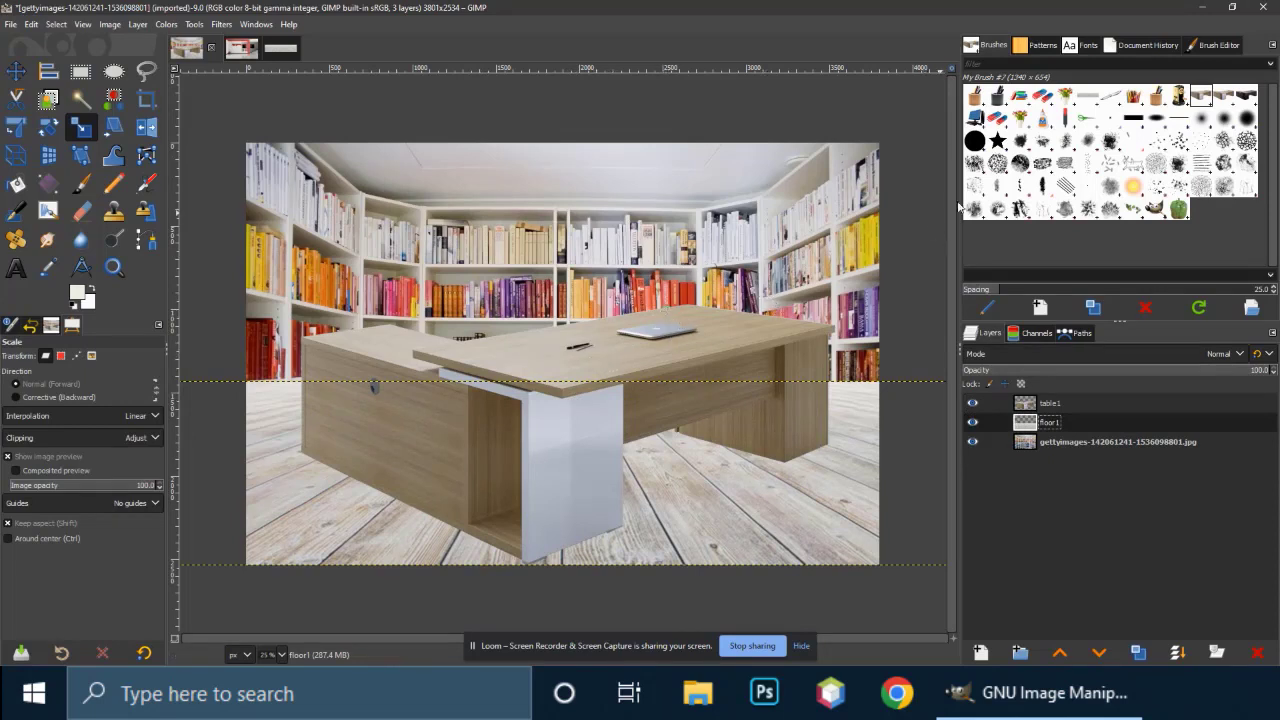
- Add the wooden pencil holder brush to the scene as a new layer and move that layer above table1
left_click(977, 96)
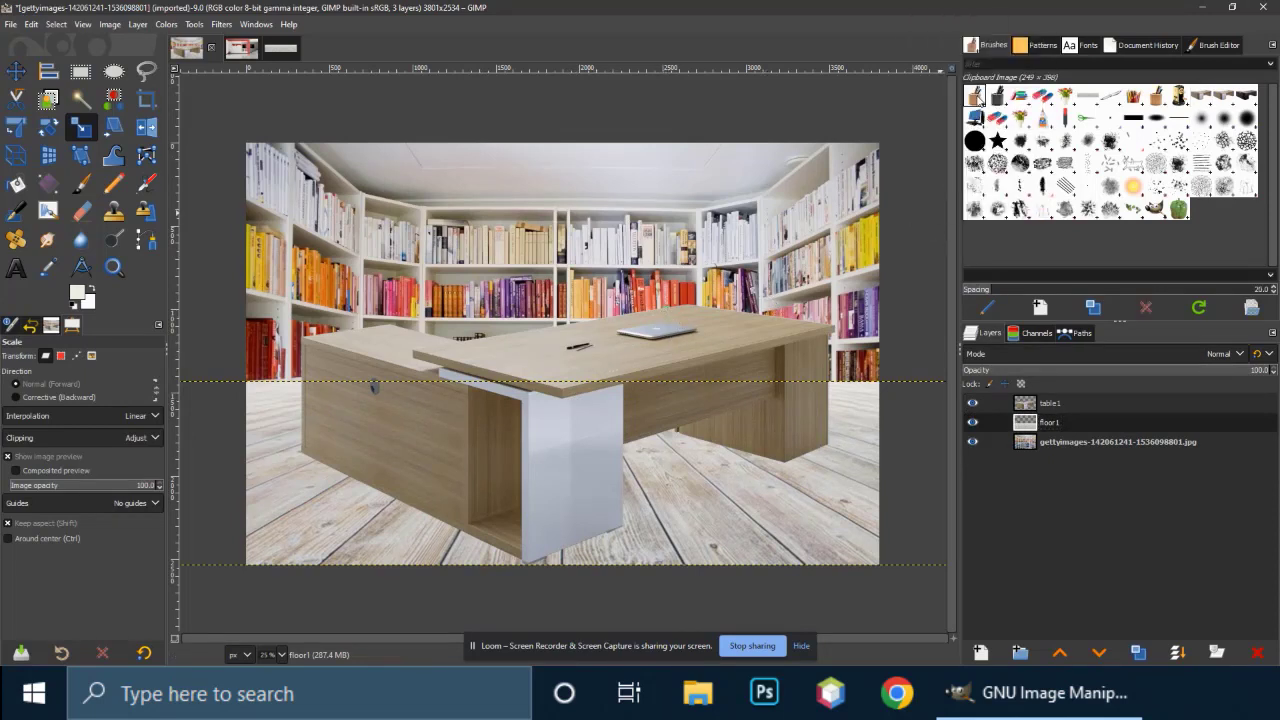
mouse_move(1157, 96)
left_mouse_down()
mouse_move(1060, 220)
mouse_move(551, 348)
left_mouse_up()
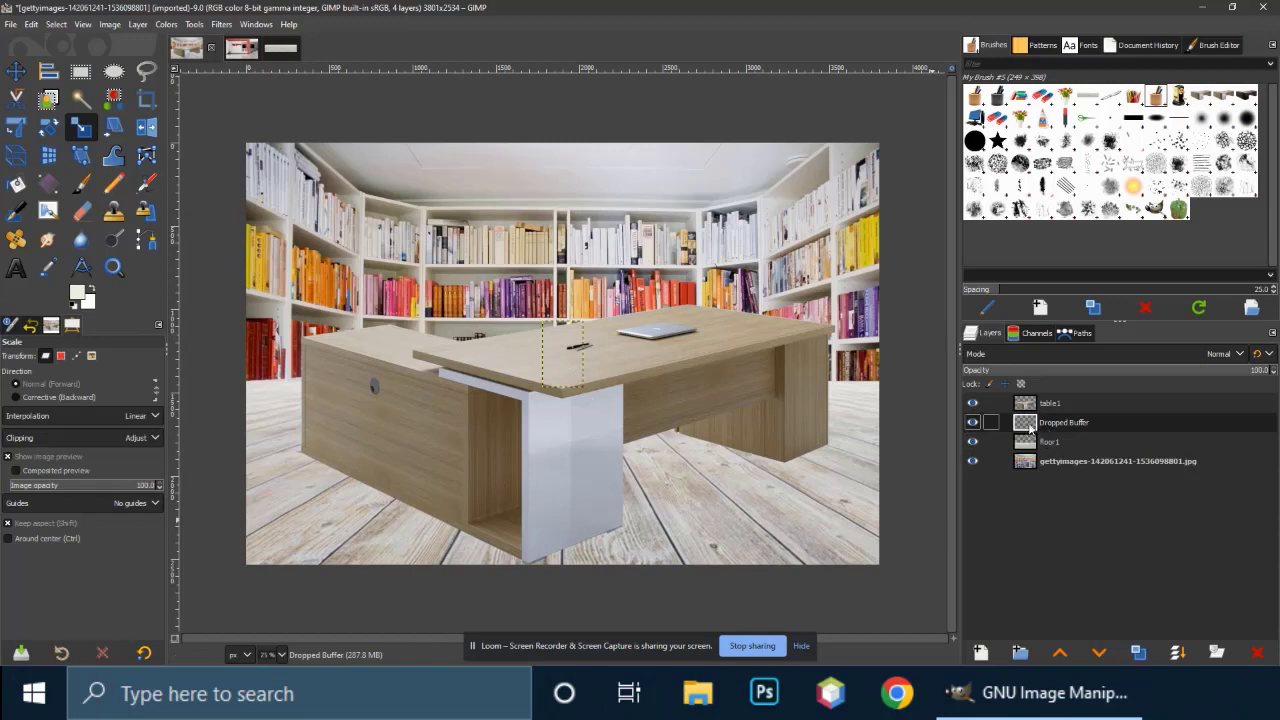
left_click_drag(1031, 426, 1036, 398)
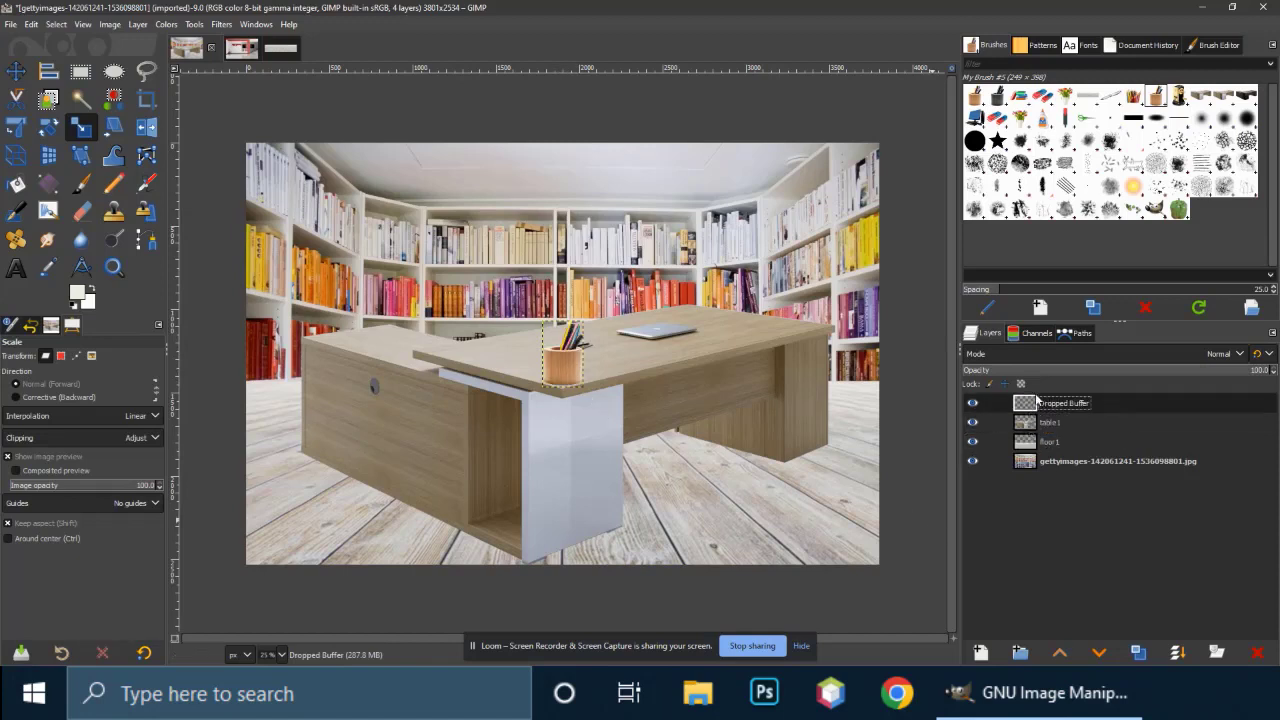
- Scale the pencil holder to about 109 × 174 px on the far left corner of the desk and name its layer holder1
left_click(582, 372)
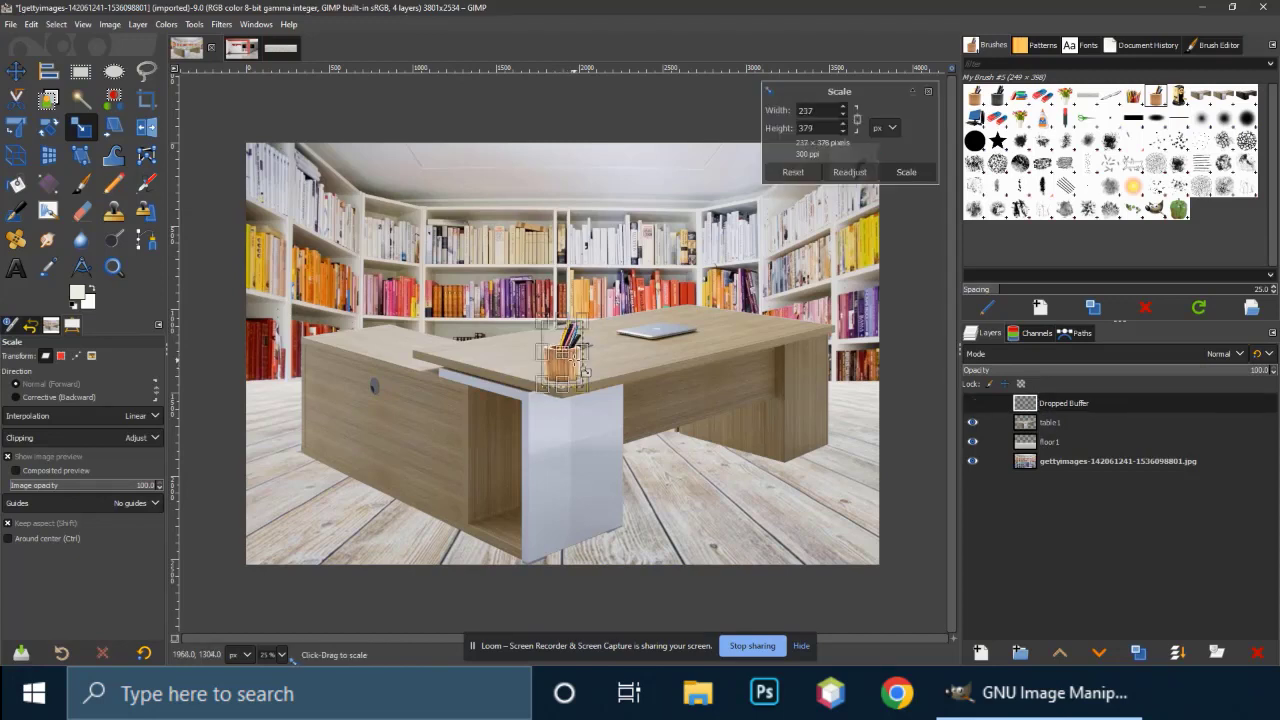
mouse_move(584, 372)
left_mouse_down()
mouse_move(795, 305)
mouse_move(589, 335)
mouse_move(355, 323)
mouse_move(370, 292)
mouse_move(356, 323)
left_mouse_up()
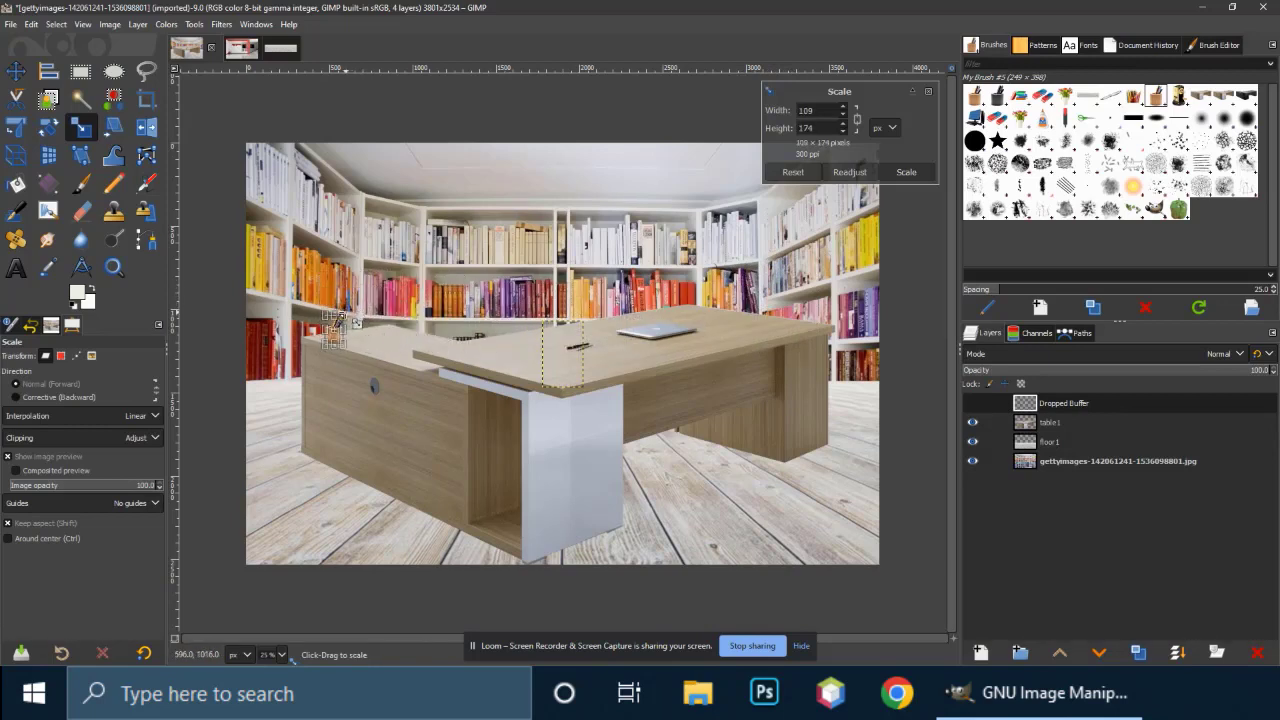
left_click(905, 172)
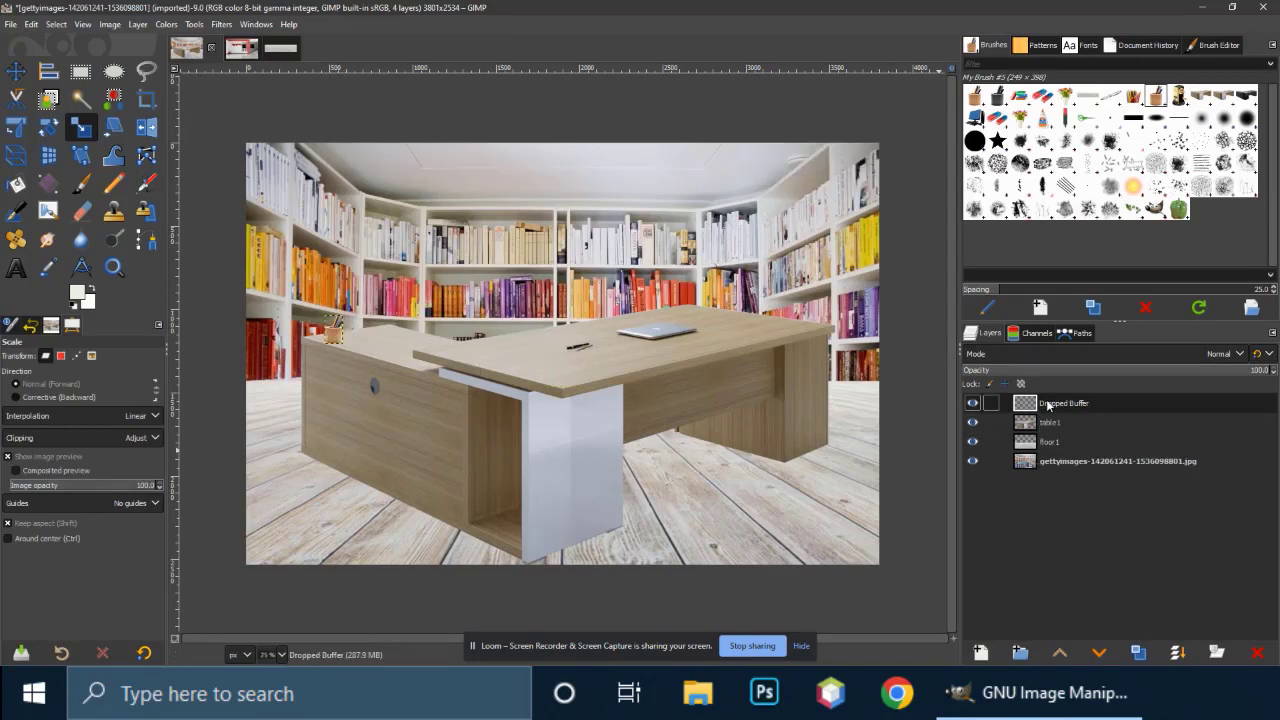
double_click(1048, 404)
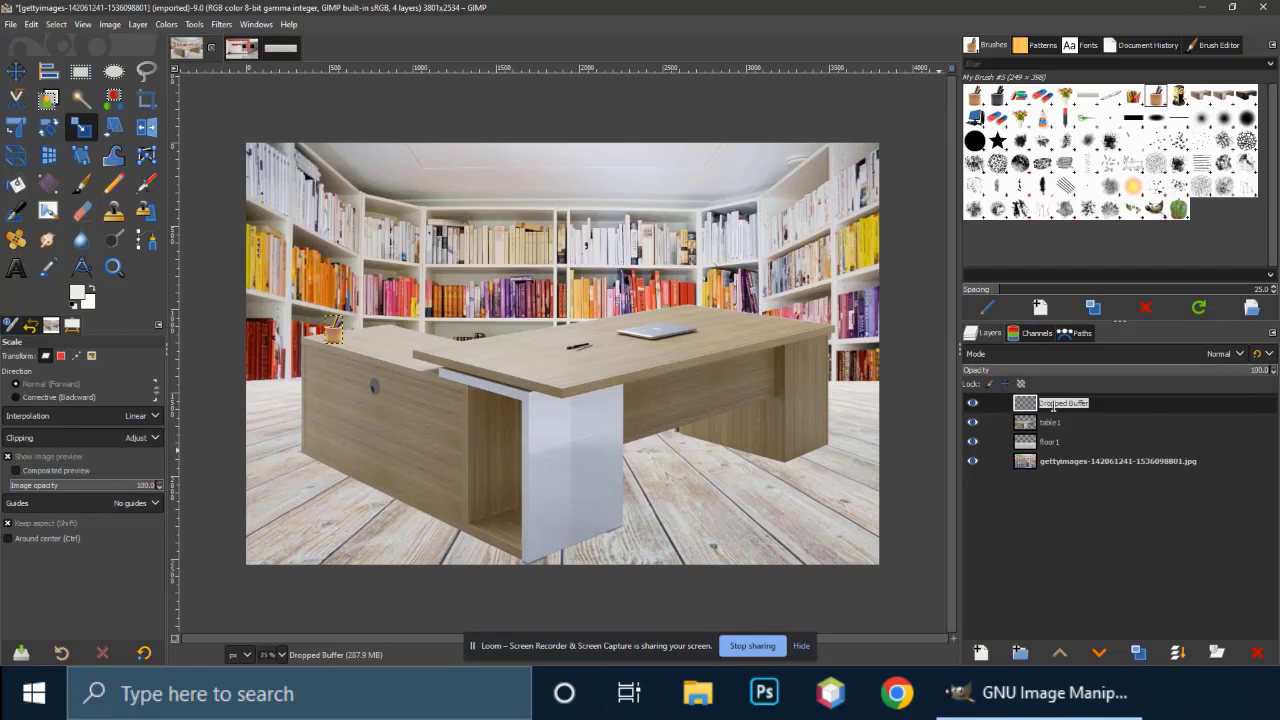
type("holder1")
key("Return")
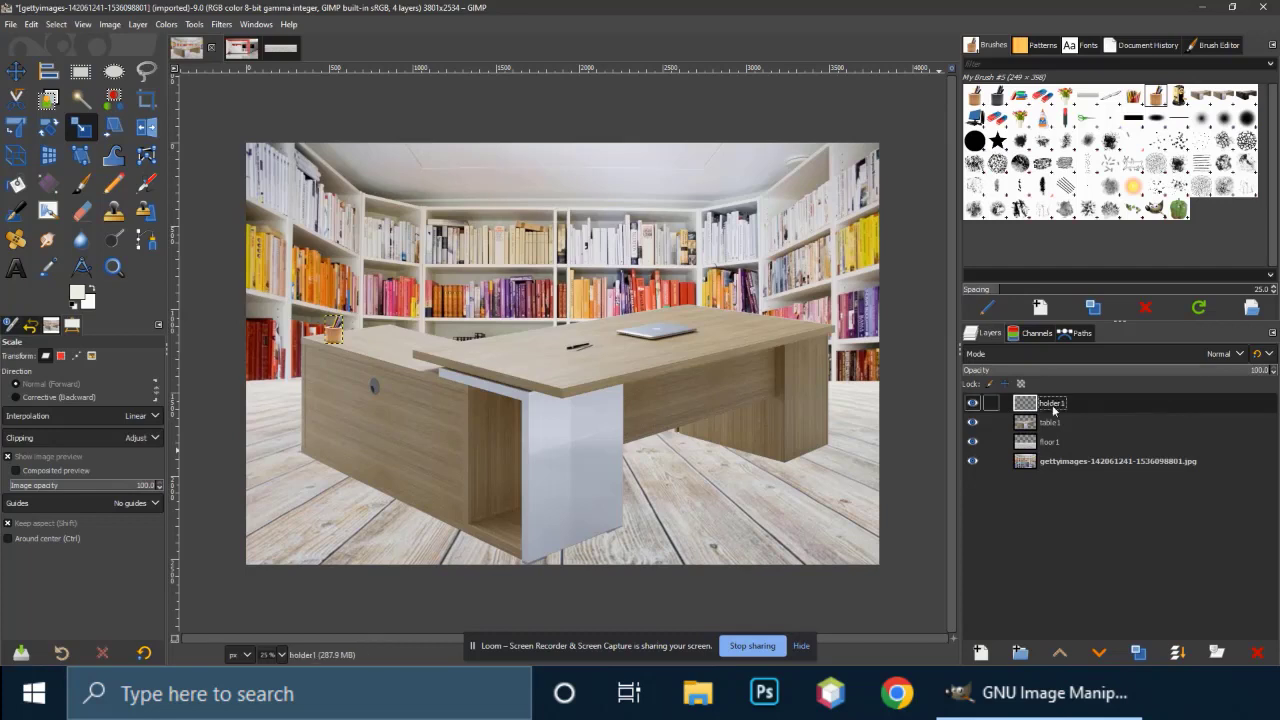
- Add the red and blue erasers brush as a new layer and move it between holder1 and table1
left_click(1082, 461)
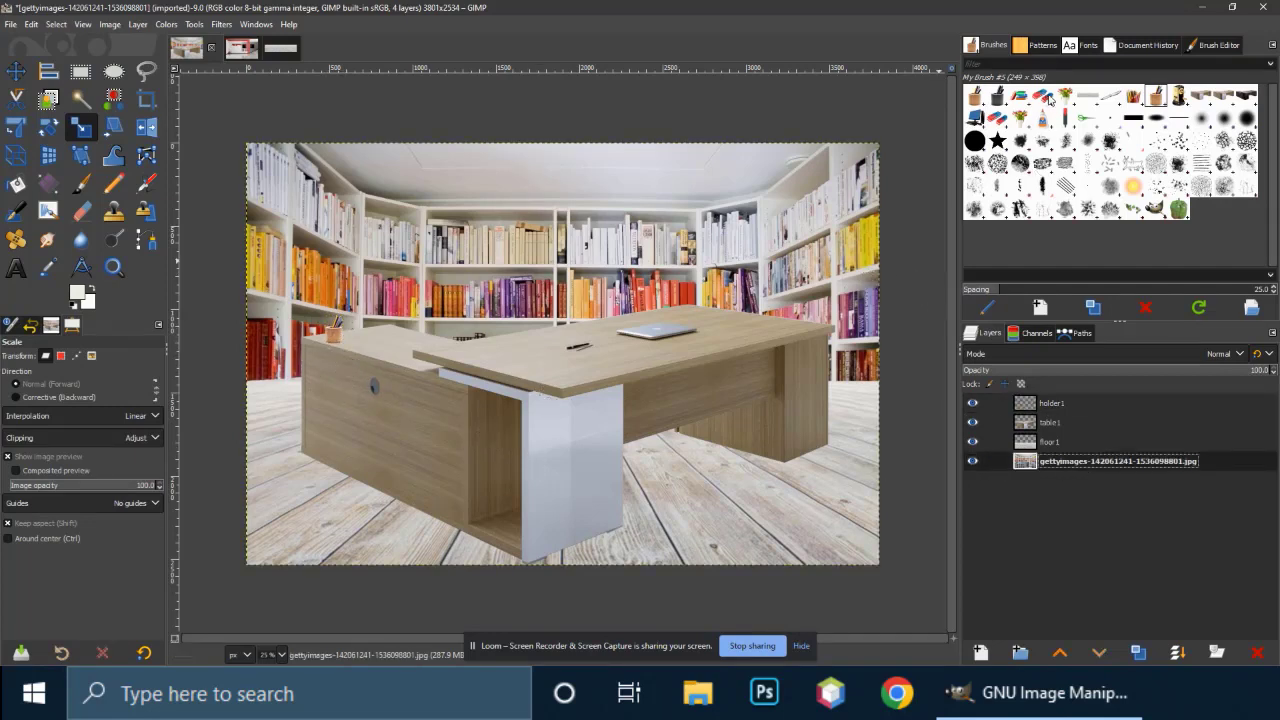
mouse_move(1043, 96)
left_mouse_down()
mouse_move(700, 286)
mouse_move(545, 328)
mouse_move(553, 309)
left_mouse_up()
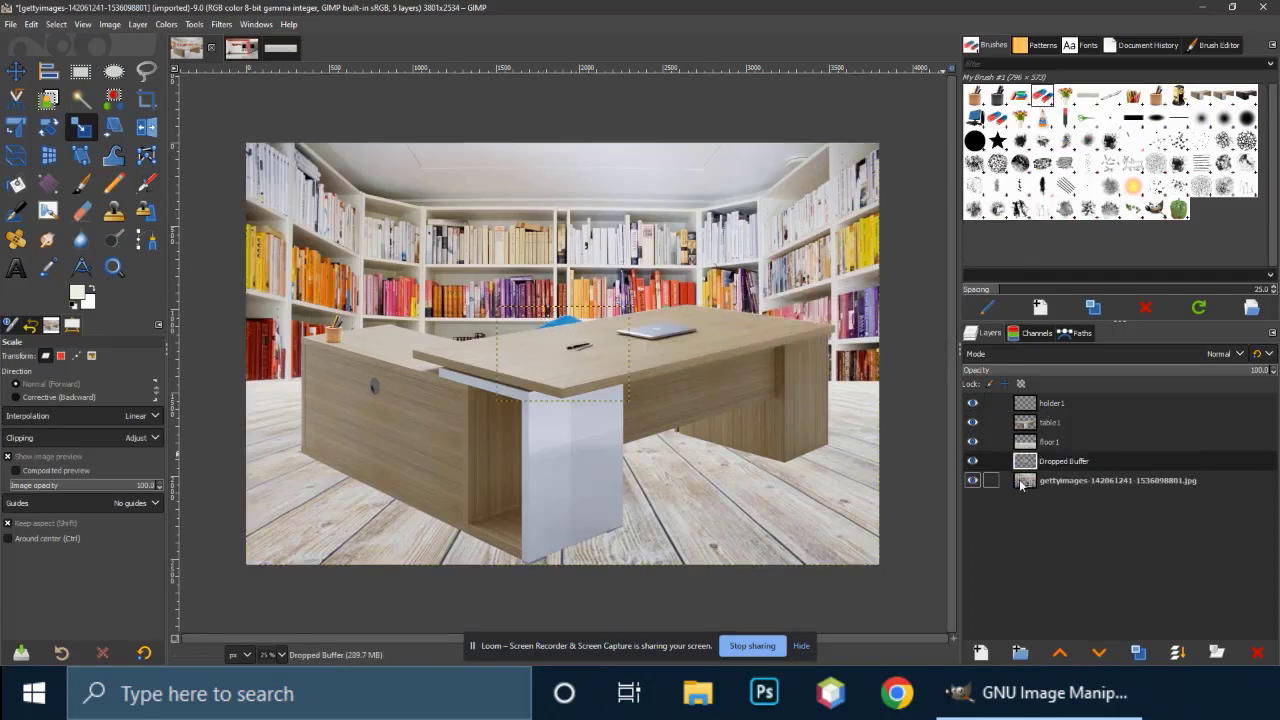
left_click_drag(1025, 461, 1040, 418)
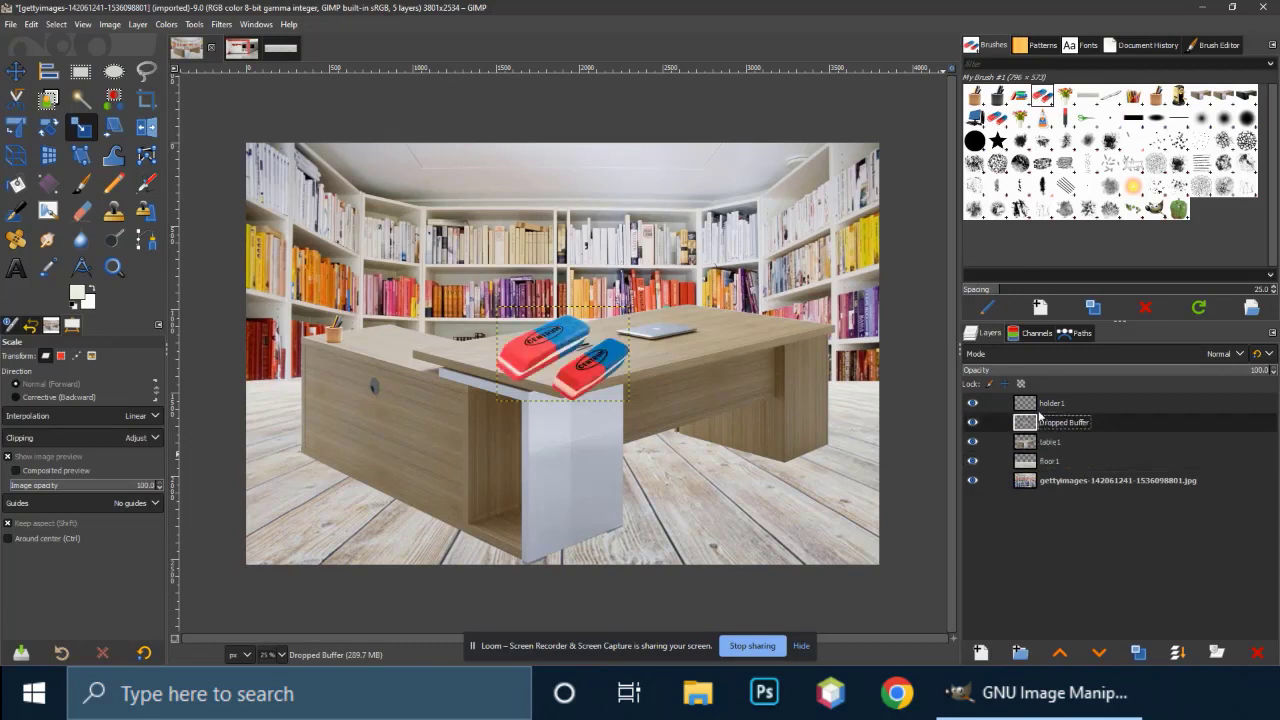
- Scale the erasers proportionally to about 104 × 75 px and place them on the desk just beside the pencil holder
left_click(568, 350)
mouse_move(631, 314)
left_mouse_down()
mouse_move(560, 357)
mouse_move(397, 332)
mouse_move(414, 319)
mouse_move(379, 347)
left_mouse_up()
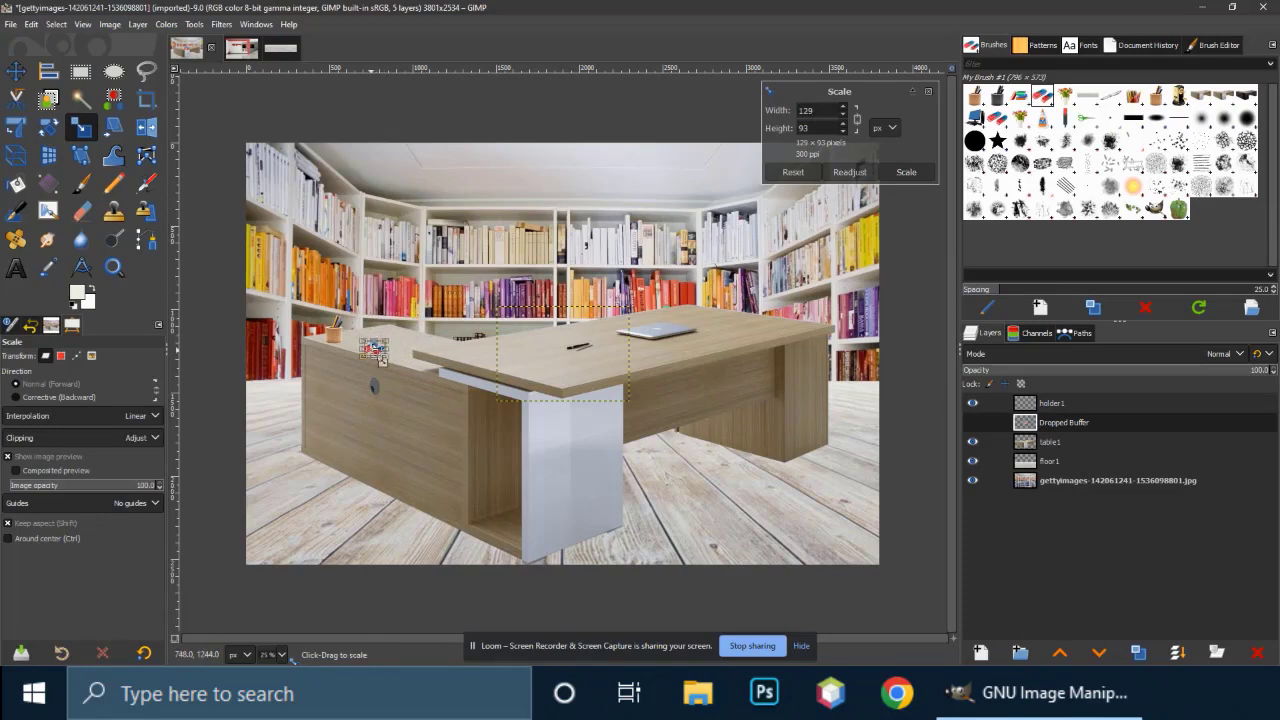
scroll(397, 376, "up", 4)
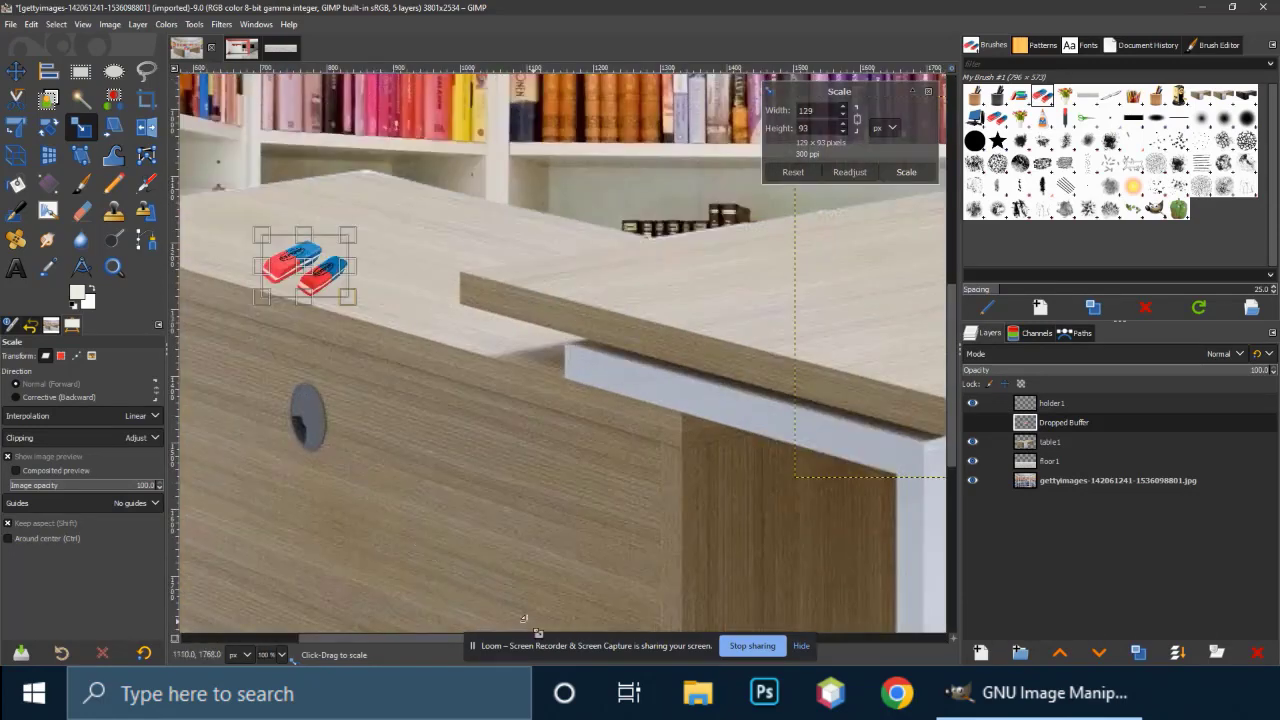
left_click_drag(440, 638, 398, 636)
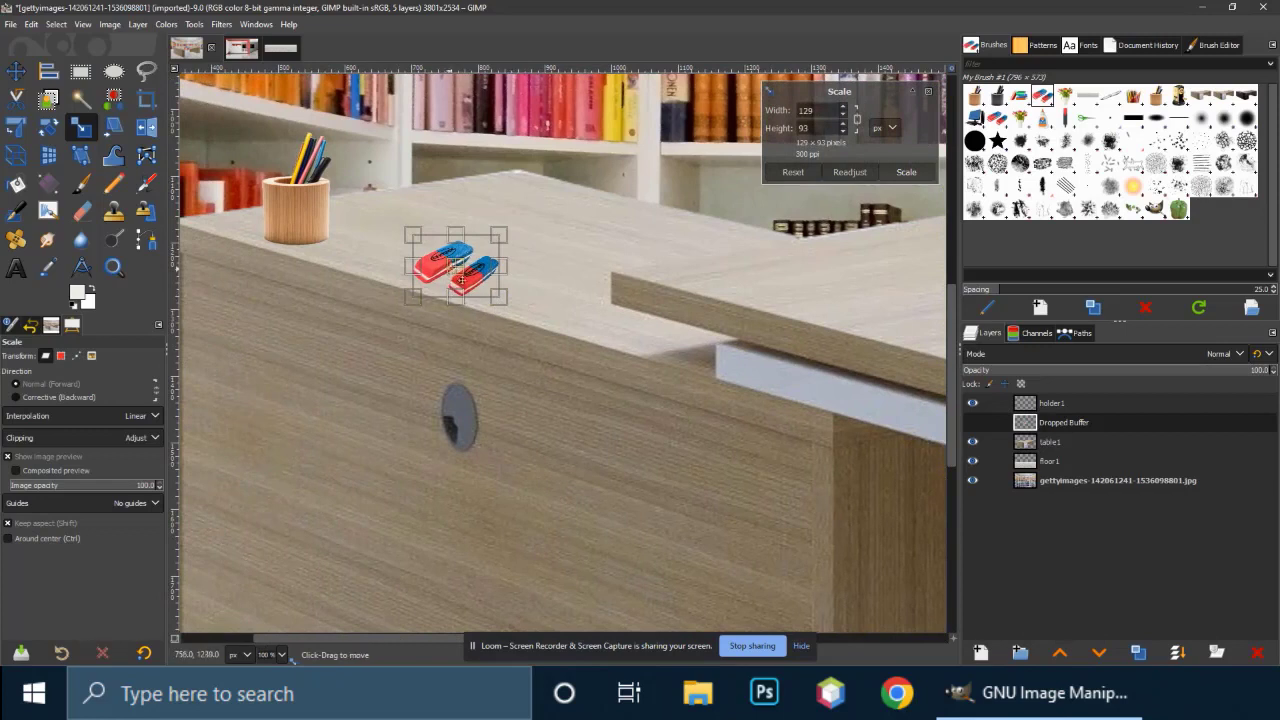
mouse_move(463, 280)
left_mouse_down()
mouse_move(378, 248)
mouse_move(390, 258)
mouse_move(404, 262)
mouse_move(383, 243)
left_mouse_up()
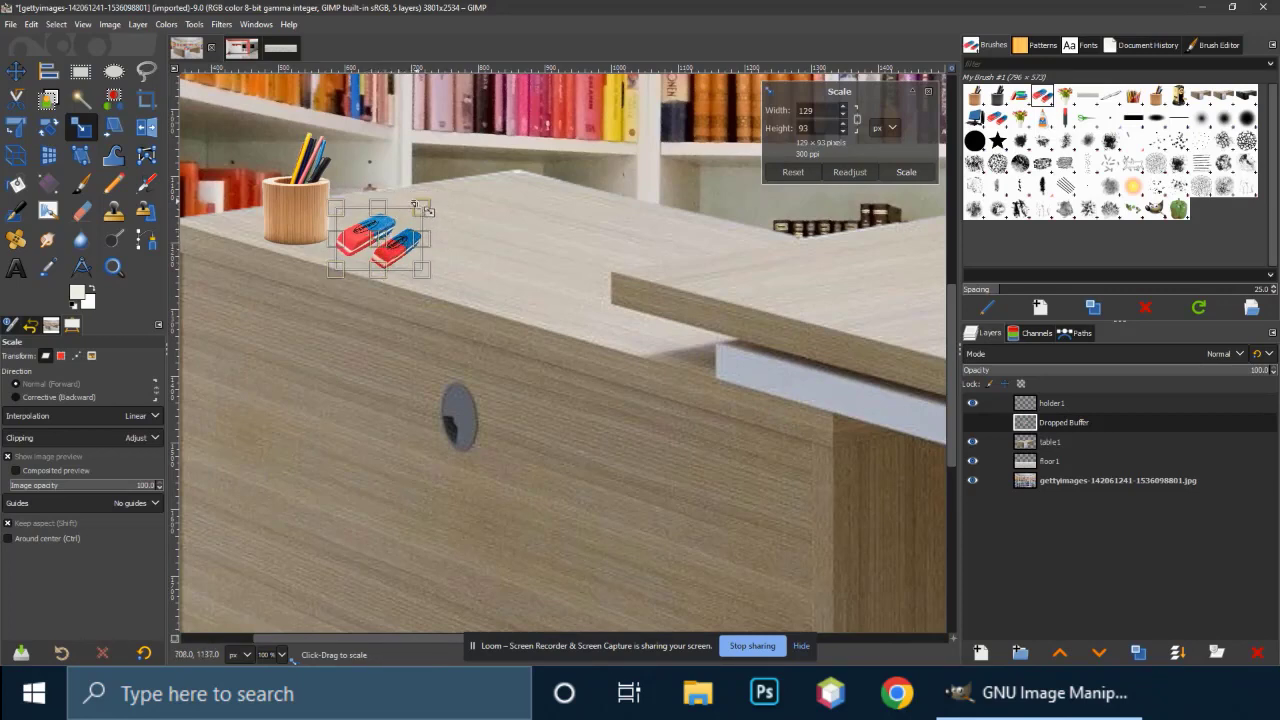
left_click_drag(433, 210, 404, 218)
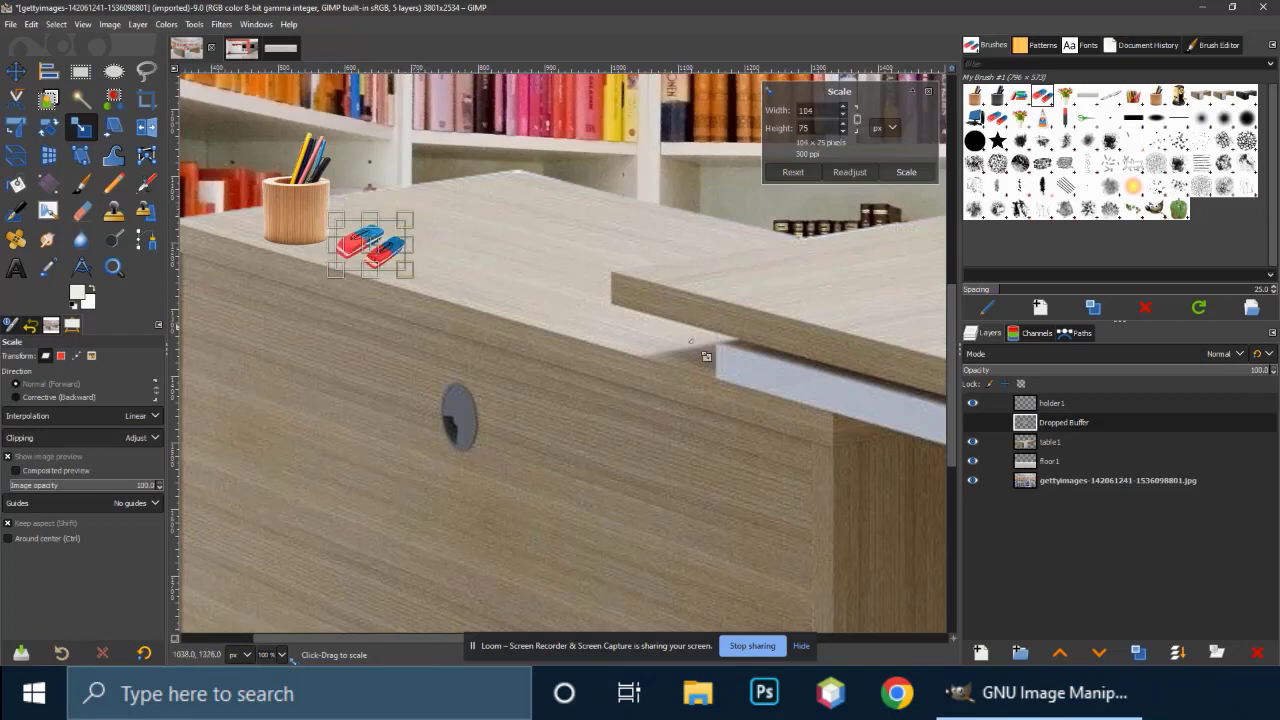
left_click(916, 174)
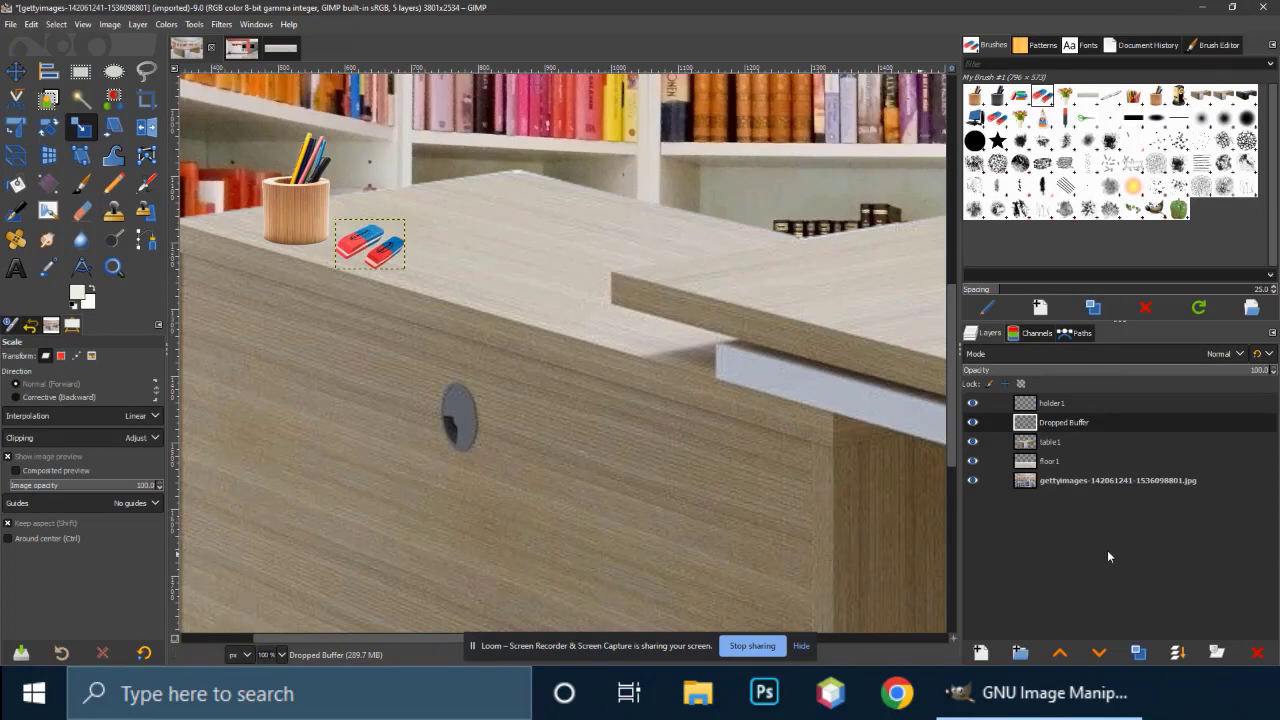
- Toggle the visibility of the erasers layer to check it and rename the layer erasers1
left_click(972, 422)
left_click(972, 422)
double_click(1063, 424)
type("erasers1")
key("Return")
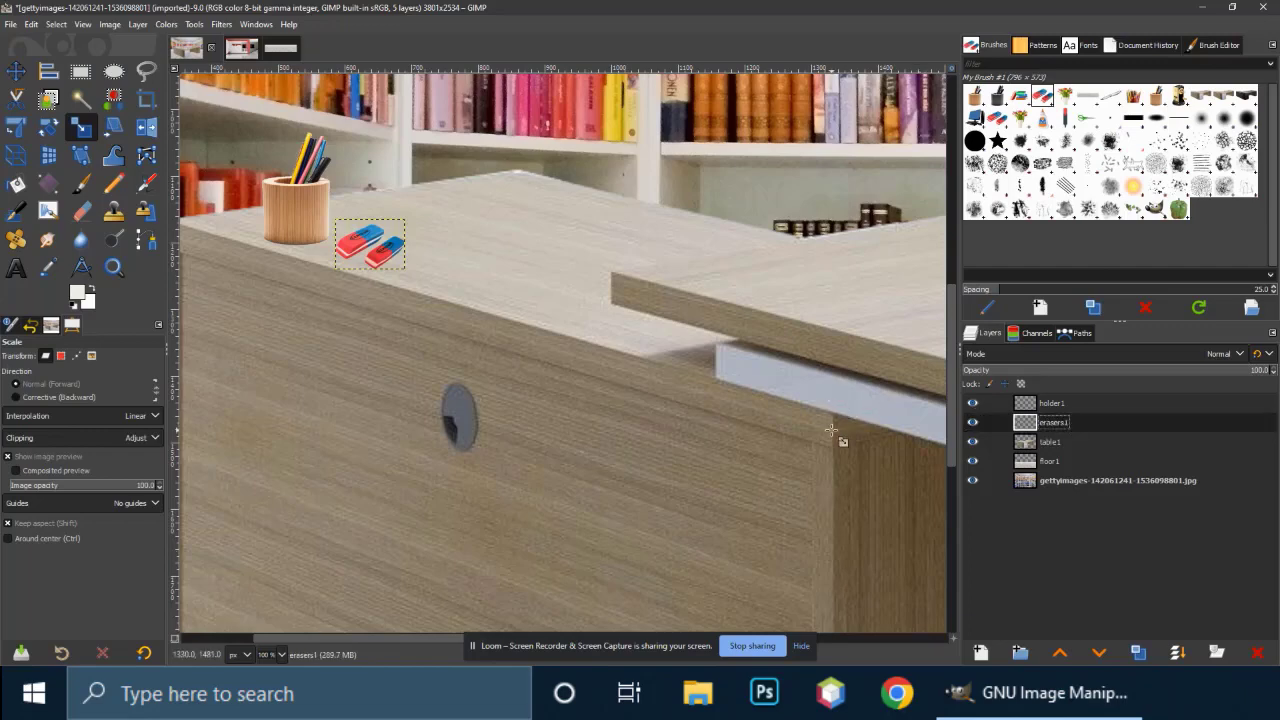
- Apply a 3D transform to the erasers1 layer, tilting it about 23° in X and −5° in Y to match the desk surface
scroll(575, 488, "down", 4)
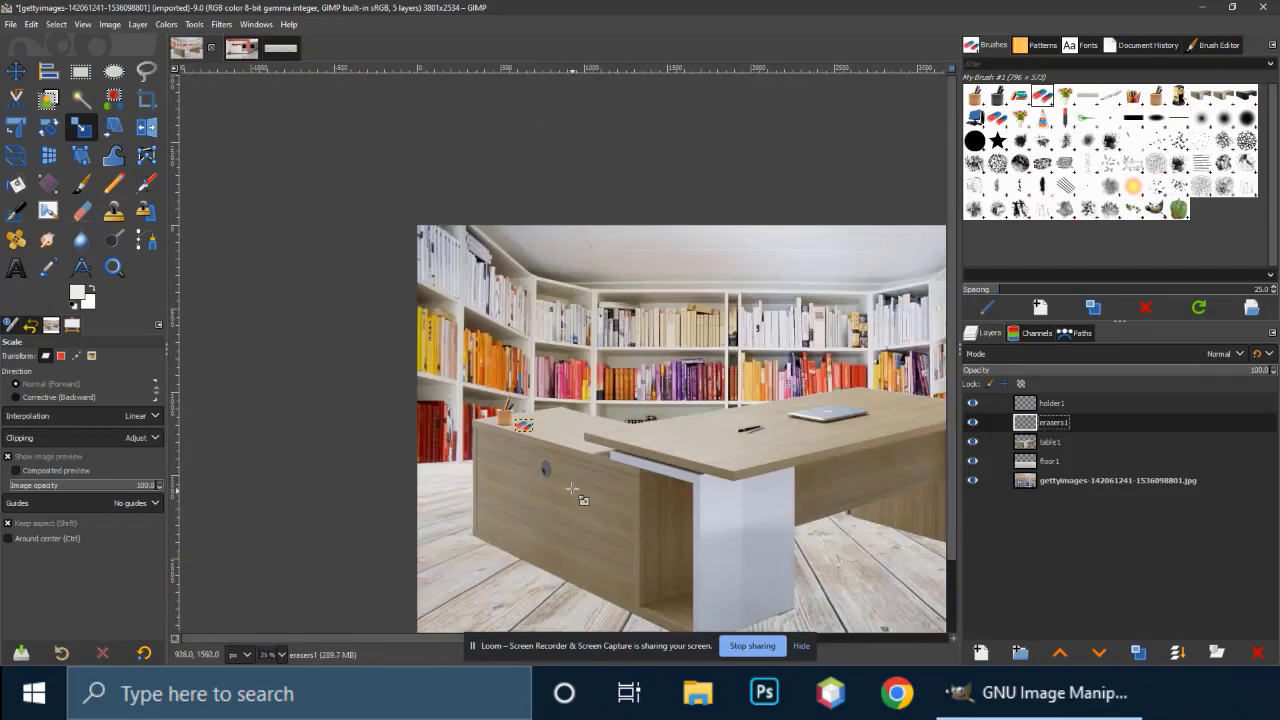
left_click(1049, 483)
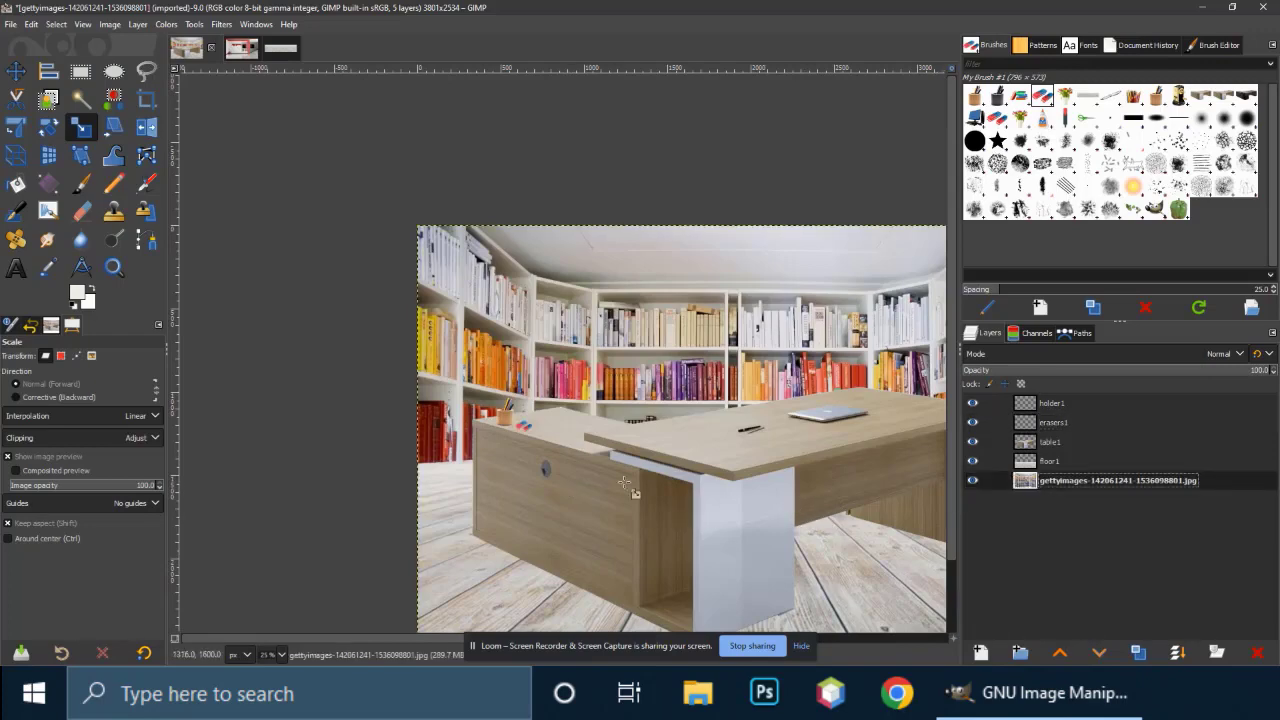
scroll(524, 437, "up", 6)
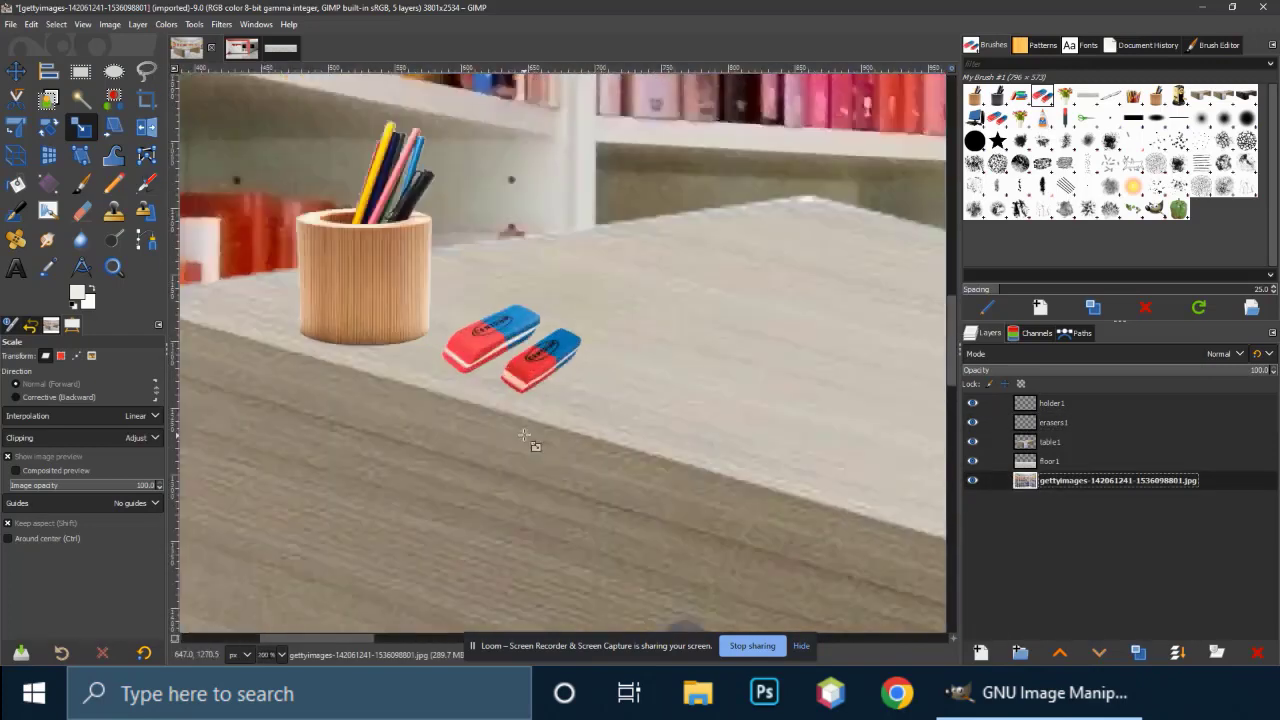
scroll(524, 437, "up", 2)
left_click(1058, 426)
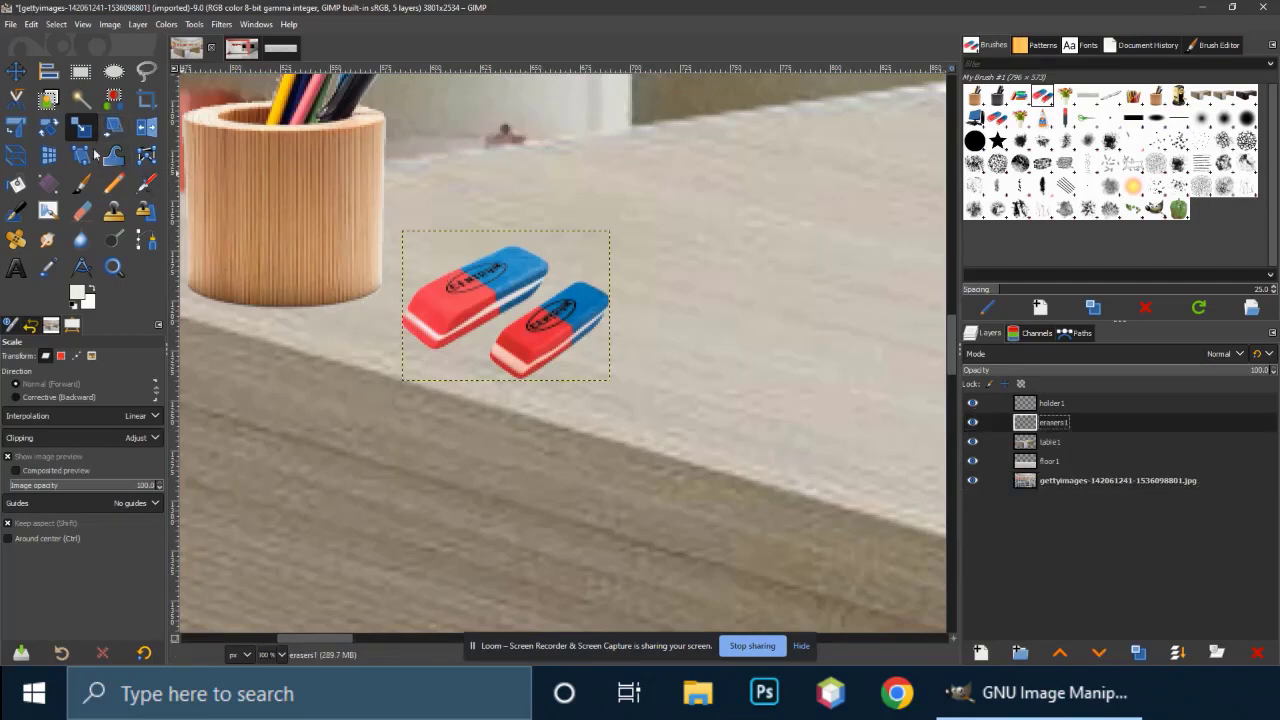
left_click(48, 155)
left_click(511, 287)
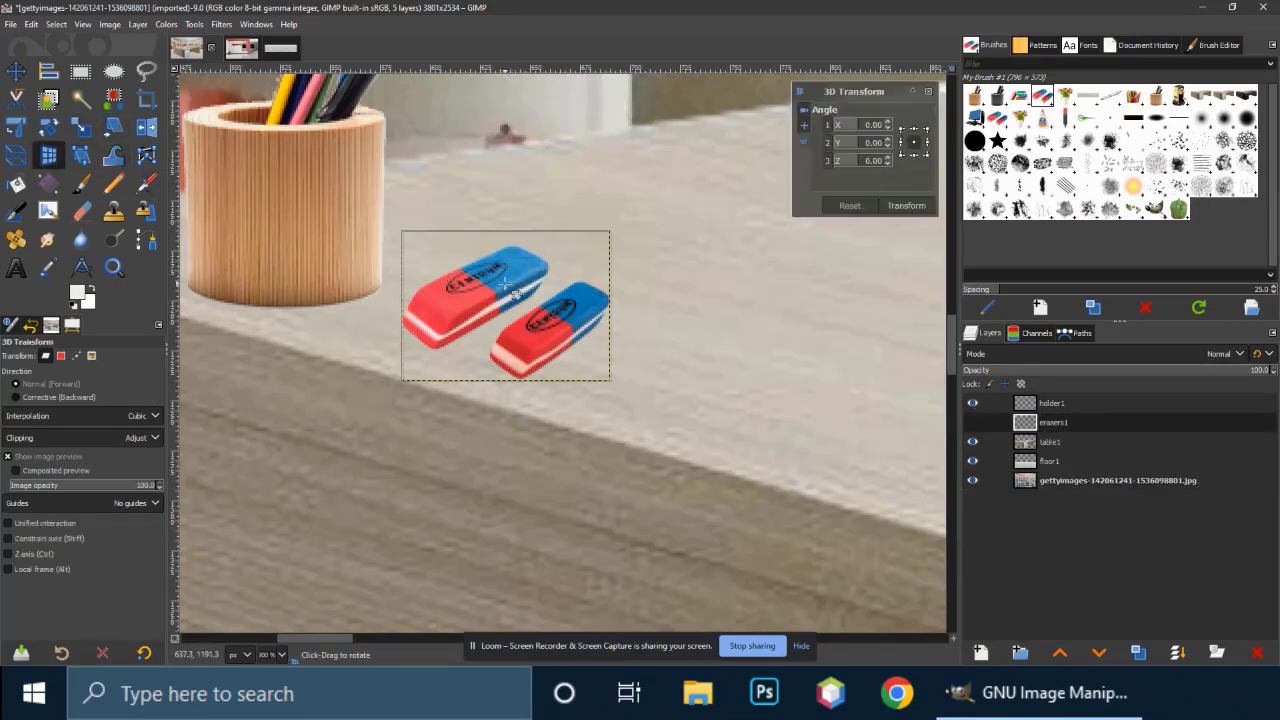
left_click_drag(594, 369, 585, 324)
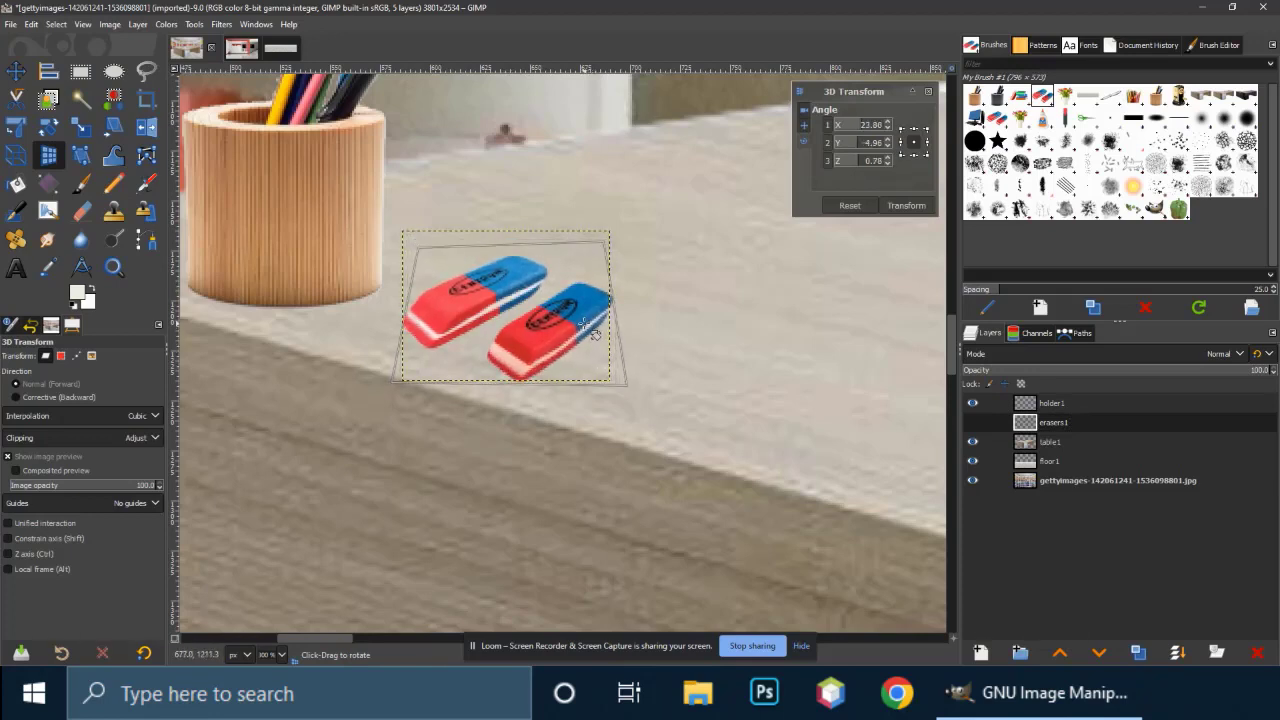
left_click(906, 205)
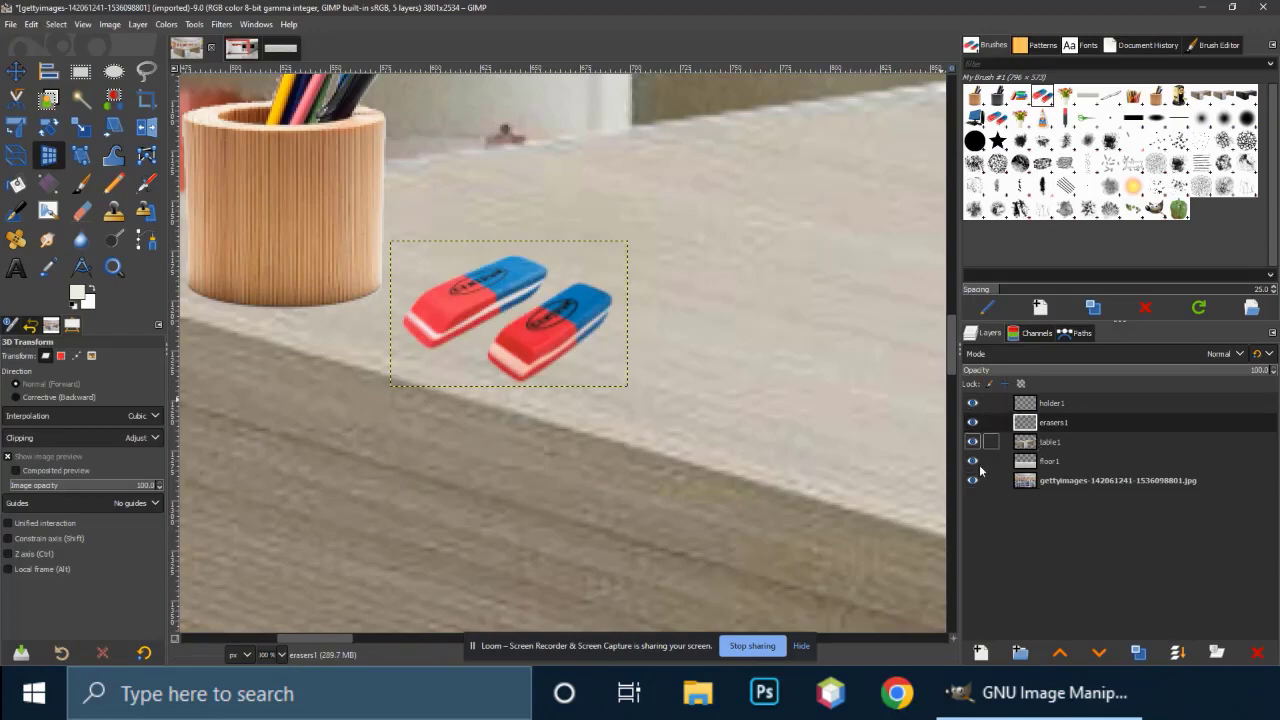
- Add the stacked books brush as a new layer and move it between erasers1 and table1
scroll(769, 398, "down", 5)
scroll(769, 398, "down", 2)
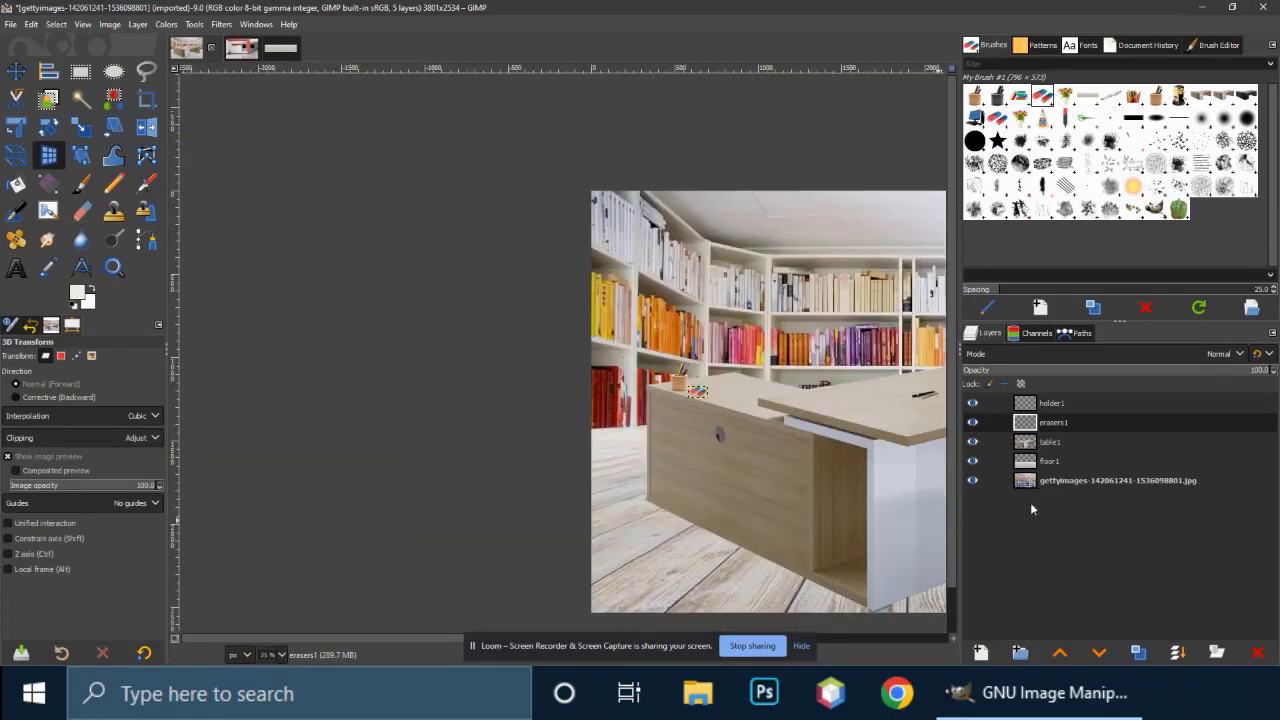
left_click(1081, 482)
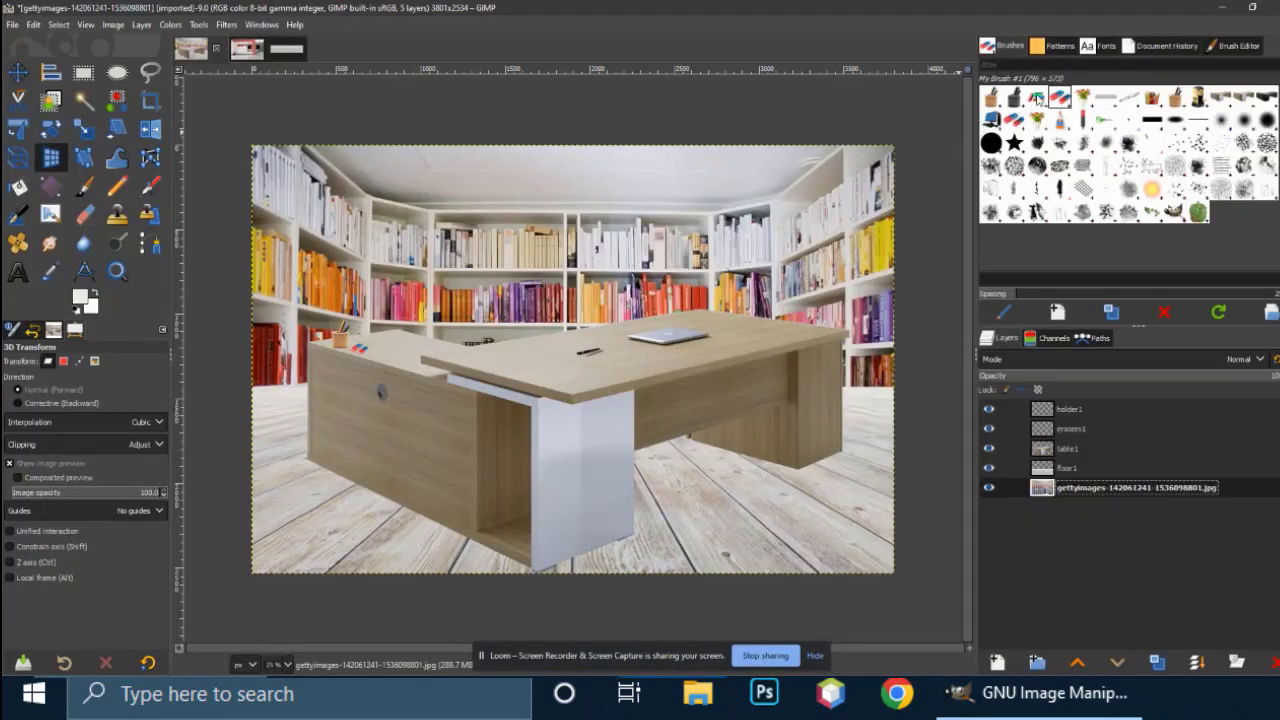
mouse_move(1036, 97)
left_mouse_down()
mouse_move(985, 168)
mouse_move(605, 308)
mouse_move(576, 300)
left_mouse_up()
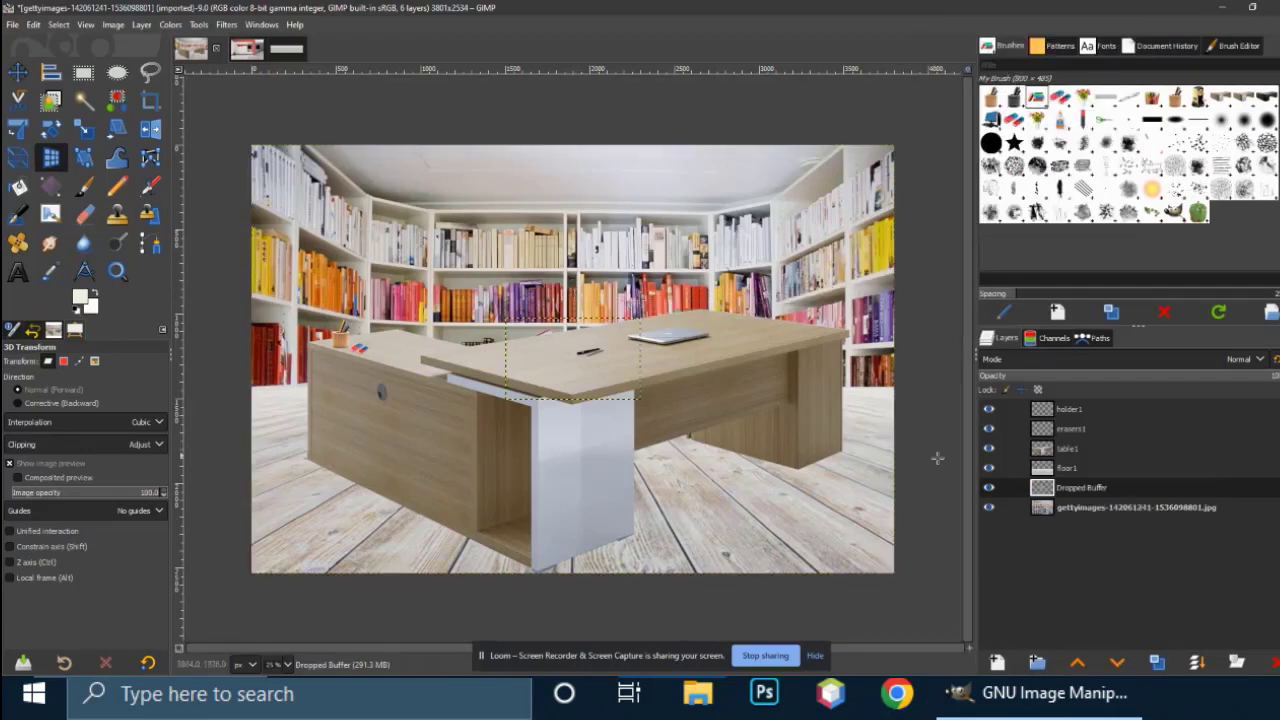
mouse_move(1046, 492)
left_mouse_down()
mouse_move(1050, 395)
mouse_move(1048, 438)
left_mouse_up()
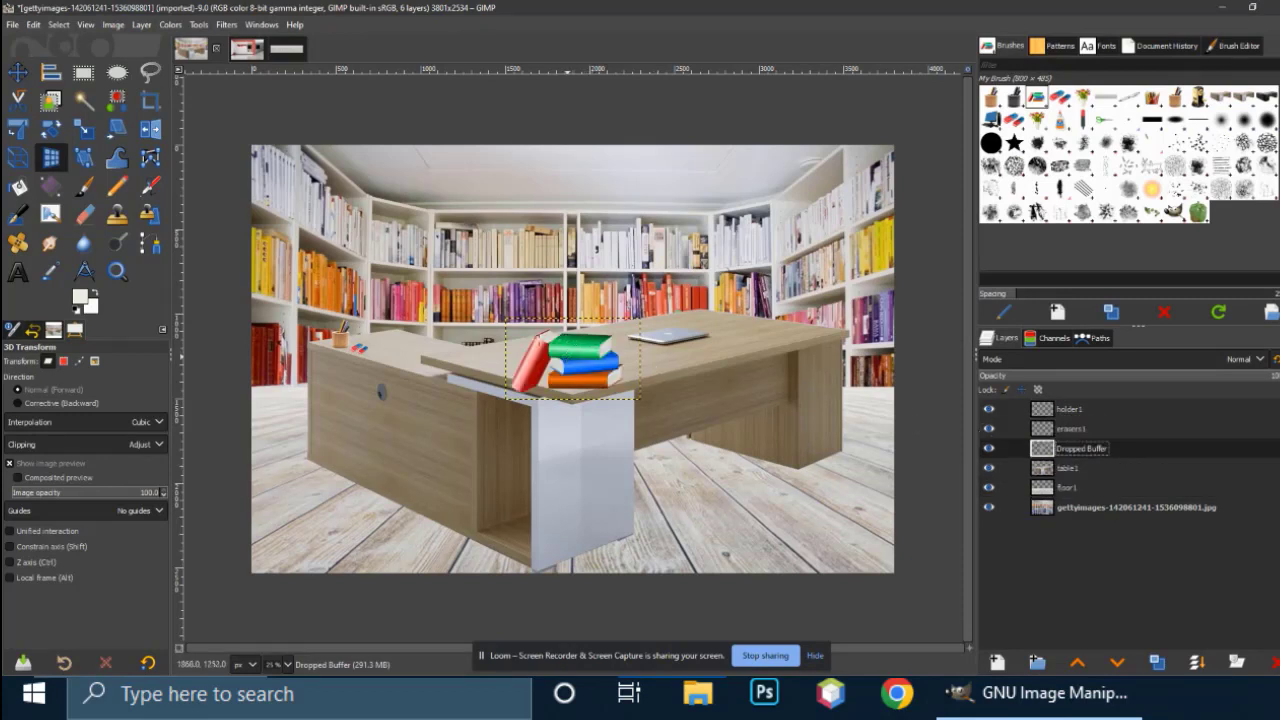
- Move the books to the far left corner of the desk and scale them down proportionally behind the erasers
mouse_move(578, 353)
left_mouse_down()
mouse_move(579, 338)
mouse_move(591, 366)
left_mouse_up()
left_click(864, 209)
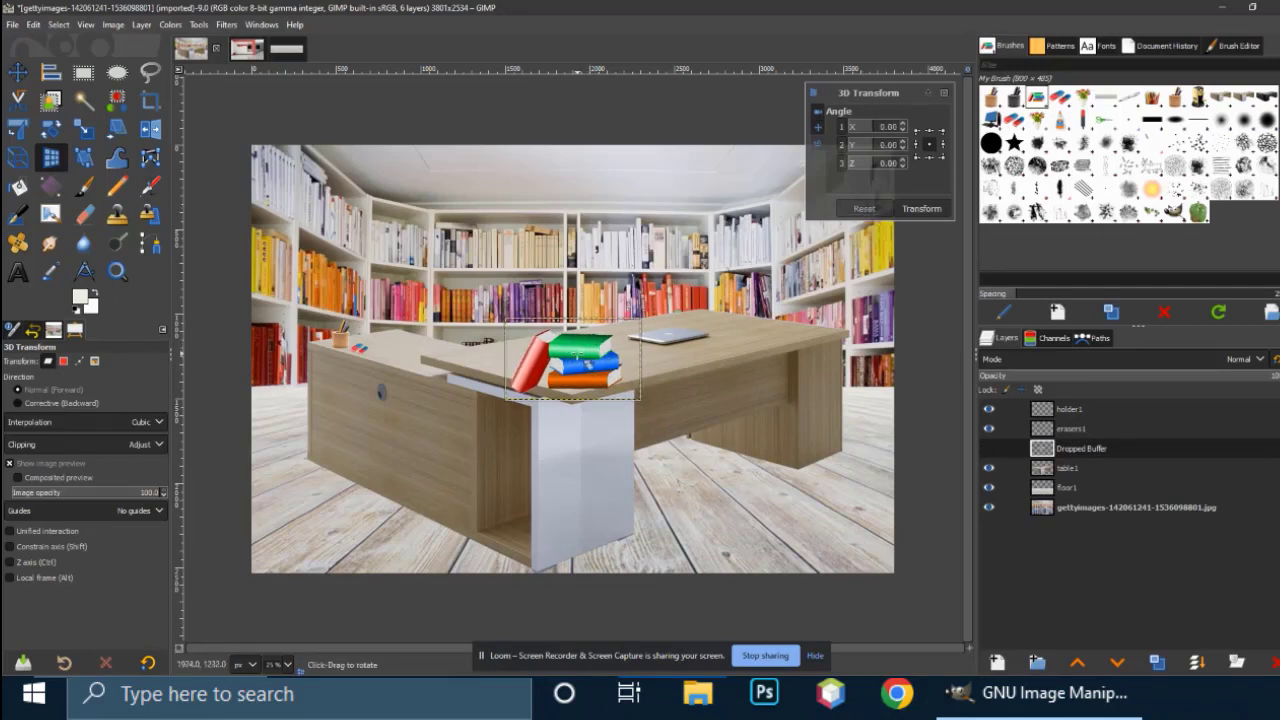
key("m")
left_click_drag(638, 380, 375, 331)
left_click(85, 130)
left_click(603, 307)
left_click(908, 181)
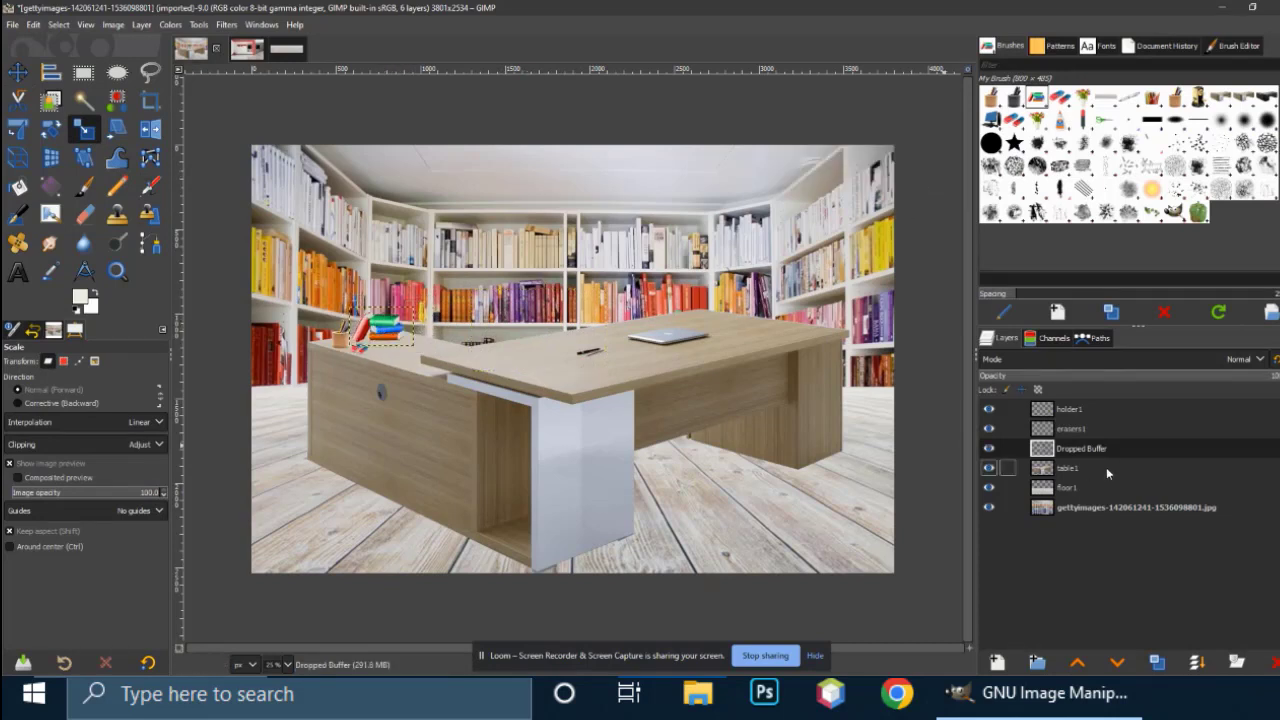
- Rename the new books layer as books1
left_click(1130, 507)
double_click(1075, 448)
type("blooks1")
key("Return")
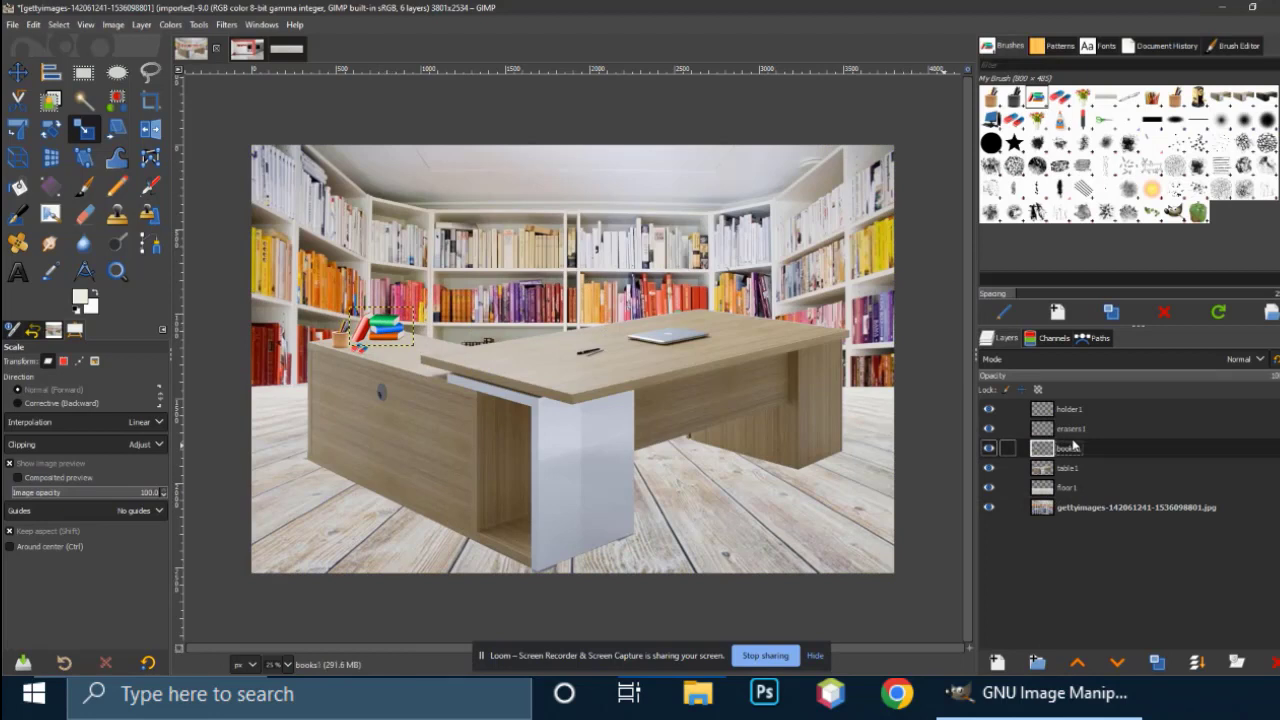
- Add the desktop computer brush as a new layer and move it between books1 and table1
left_click(1018, 509)
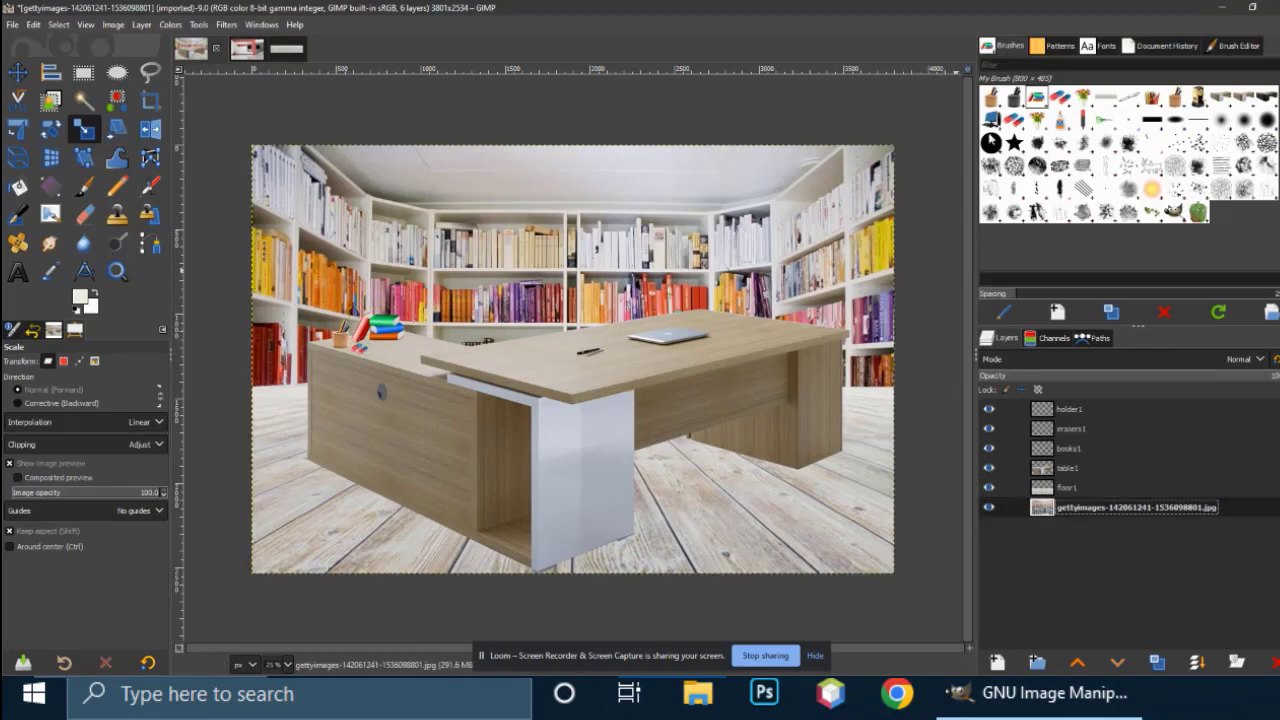
left_click_drag(991, 120, 624, 291)
left_click_drag(1043, 507, 1042, 458)
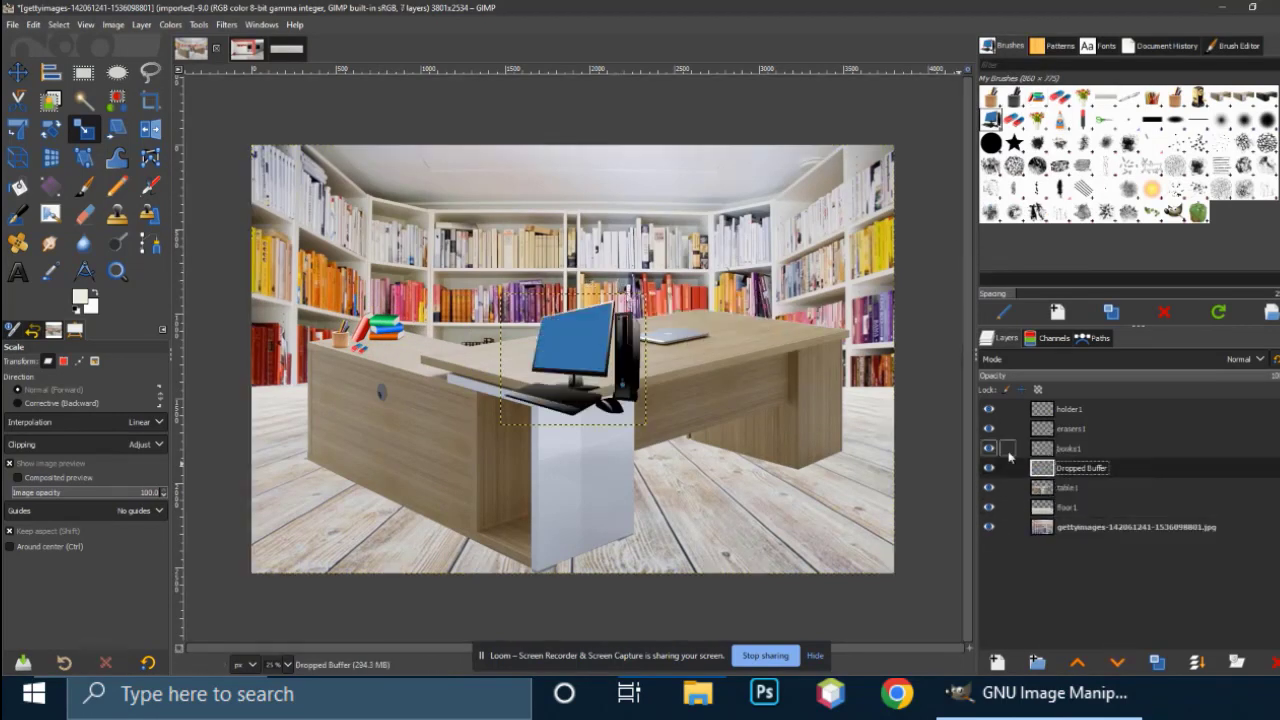
- Scale the computer proportionally to about 692 × 624 px, place it on the desk's far right end and name its layer comp1
left_click(590, 347)
left_click_drag(645, 289, 618, 315)
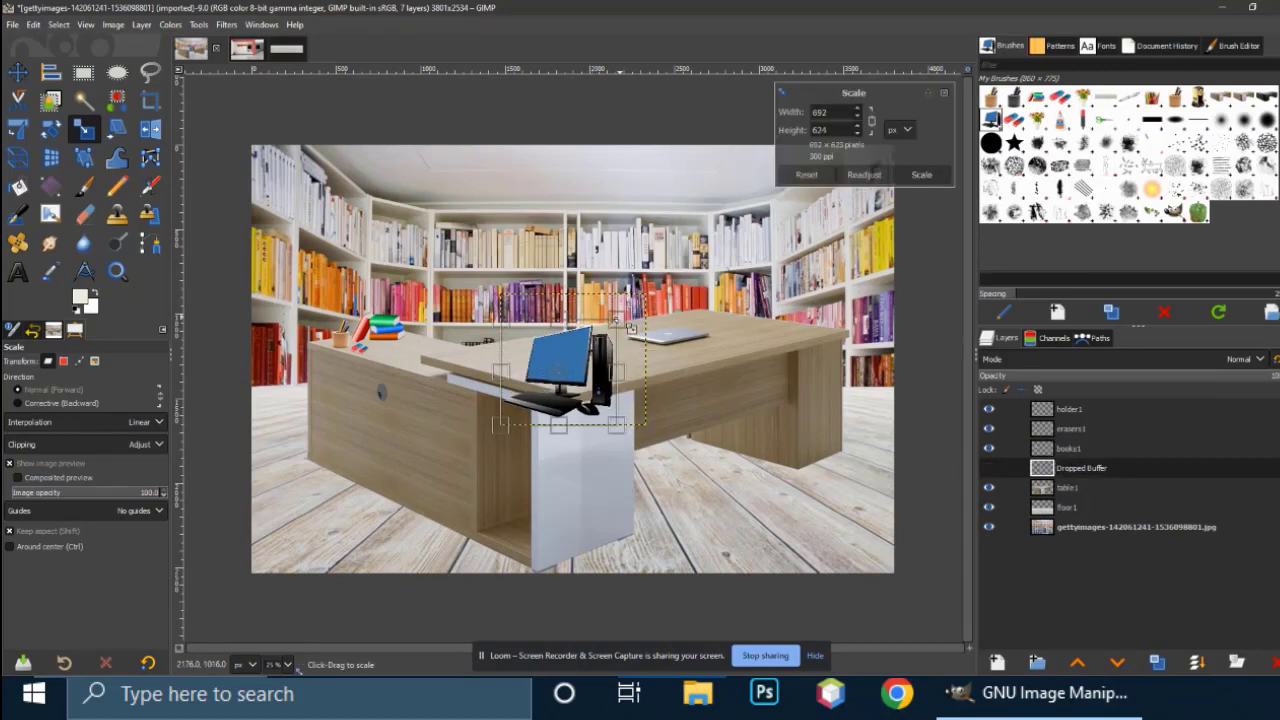
left_click_drag(559, 373, 748, 291)
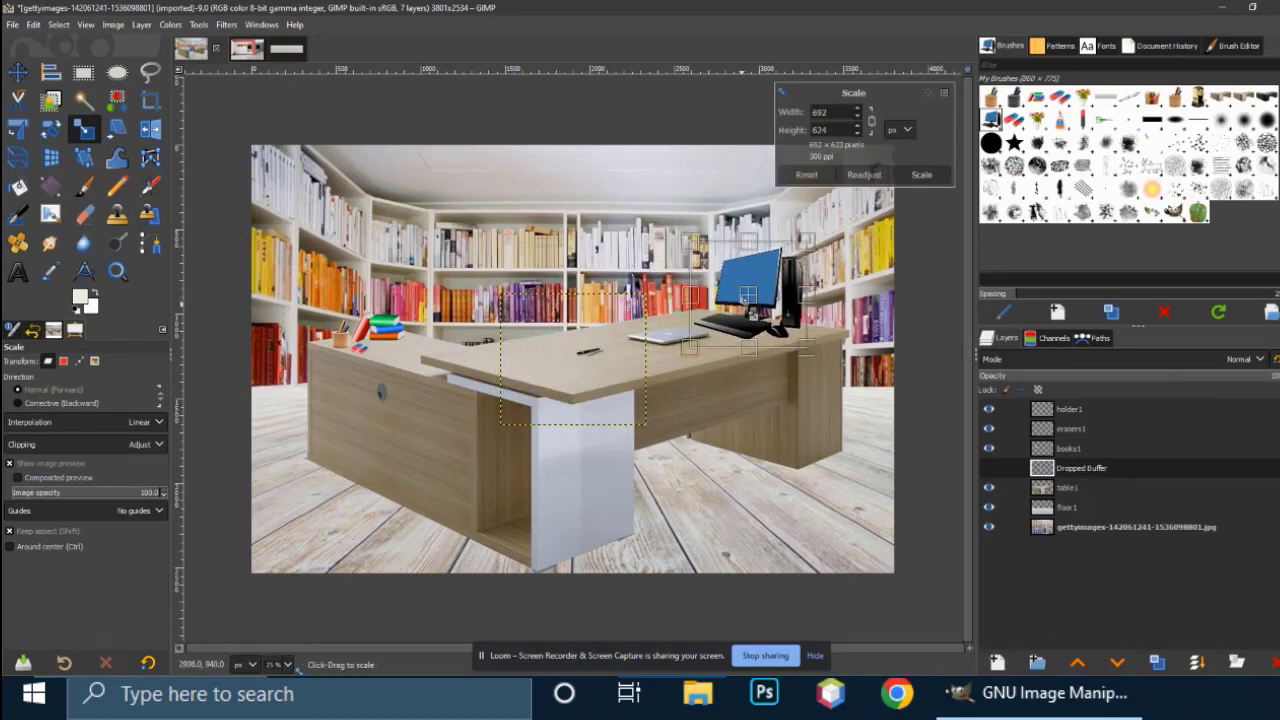
left_click(921, 174)
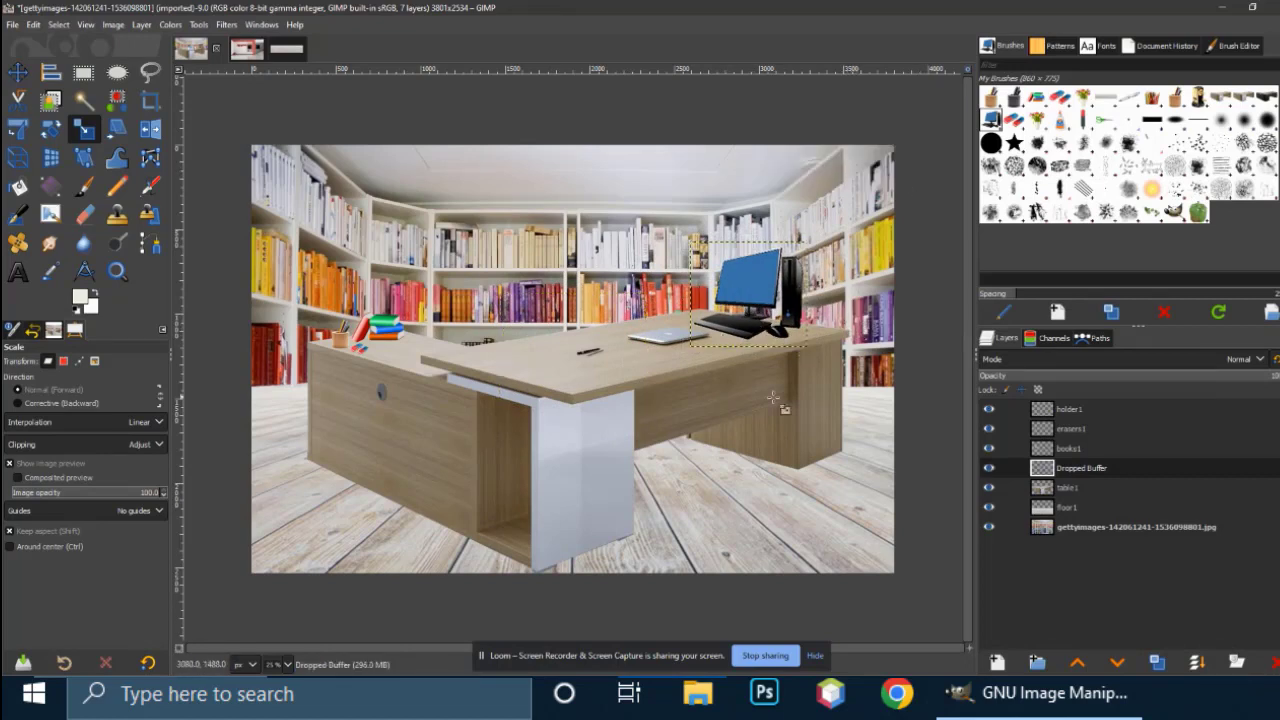
double_click(1080, 467)
type("compl")
key("Return")
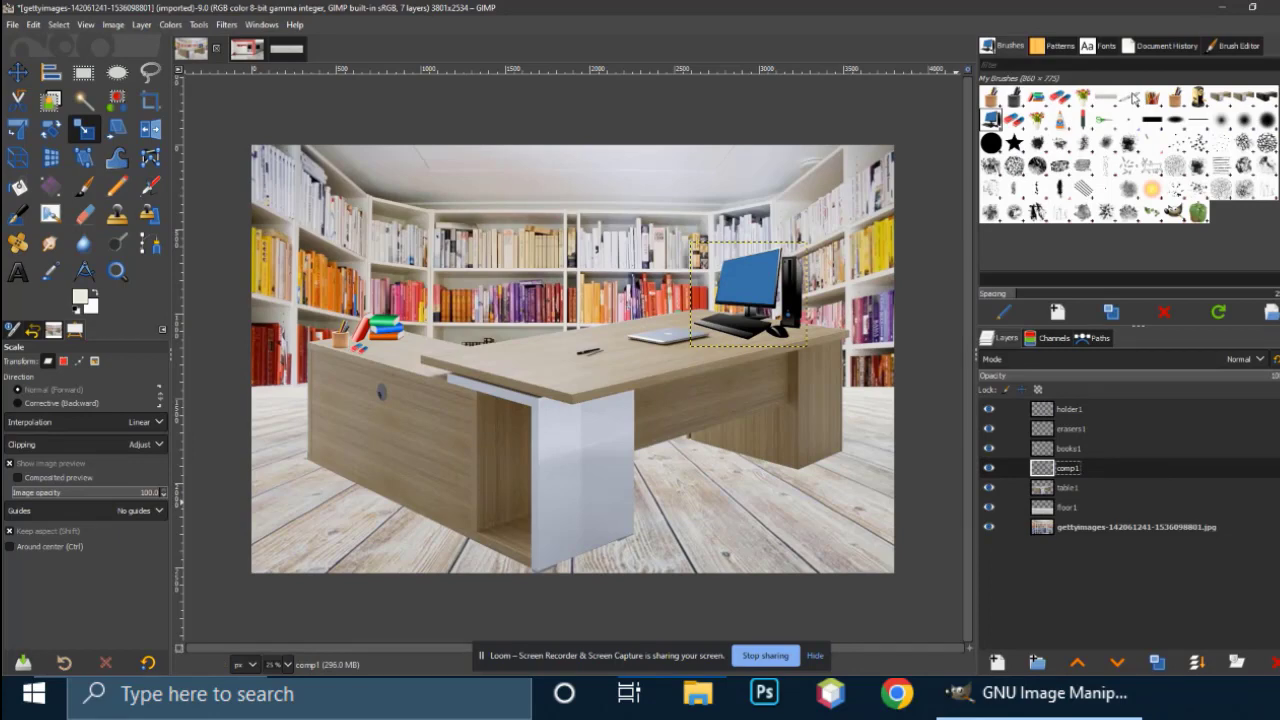
- Add the white pen brush as a layer above comp1 and scale it proportionally to about 125 × 56 px beside the black pen
mouse_move(1133, 98)
left_mouse_down()
mouse_move(586, 368)
mouse_move(600, 362)
left_mouse_up()
left_click(692, 338)
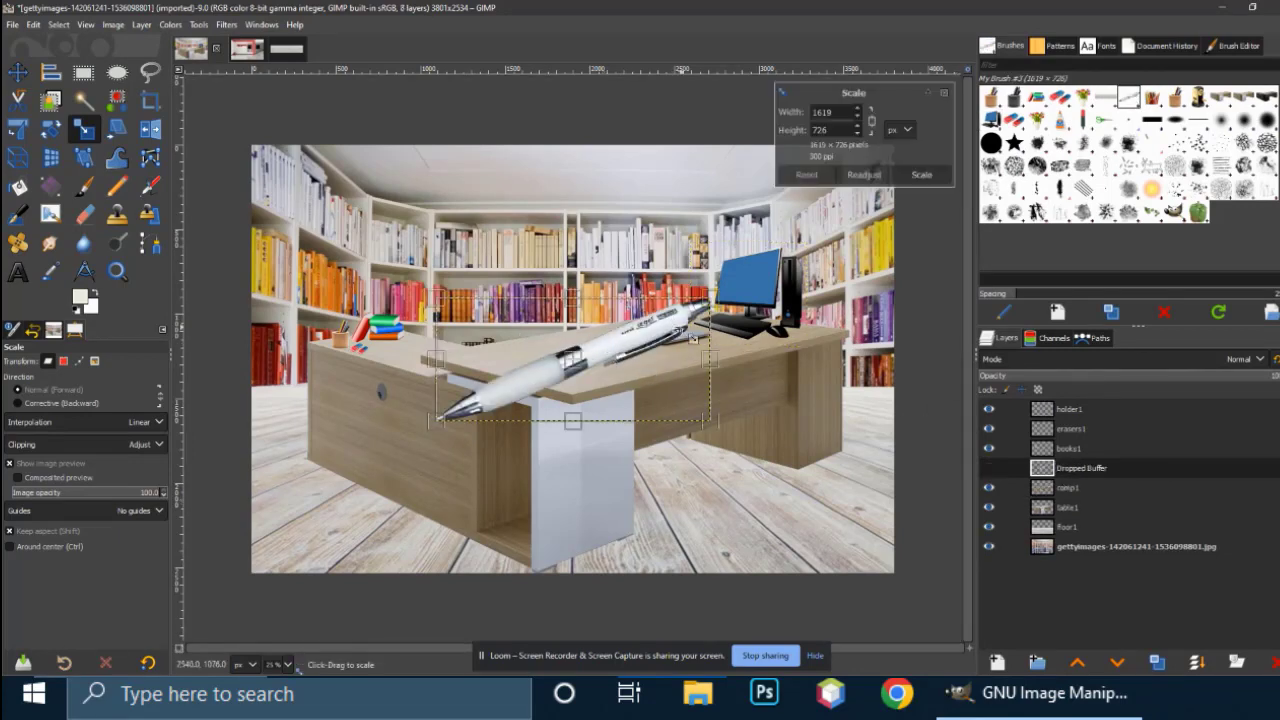
left_click_drag(692, 338, 626, 312)
scroll(482, 412, "up", 2)
scroll(697, 317, "up", 3)
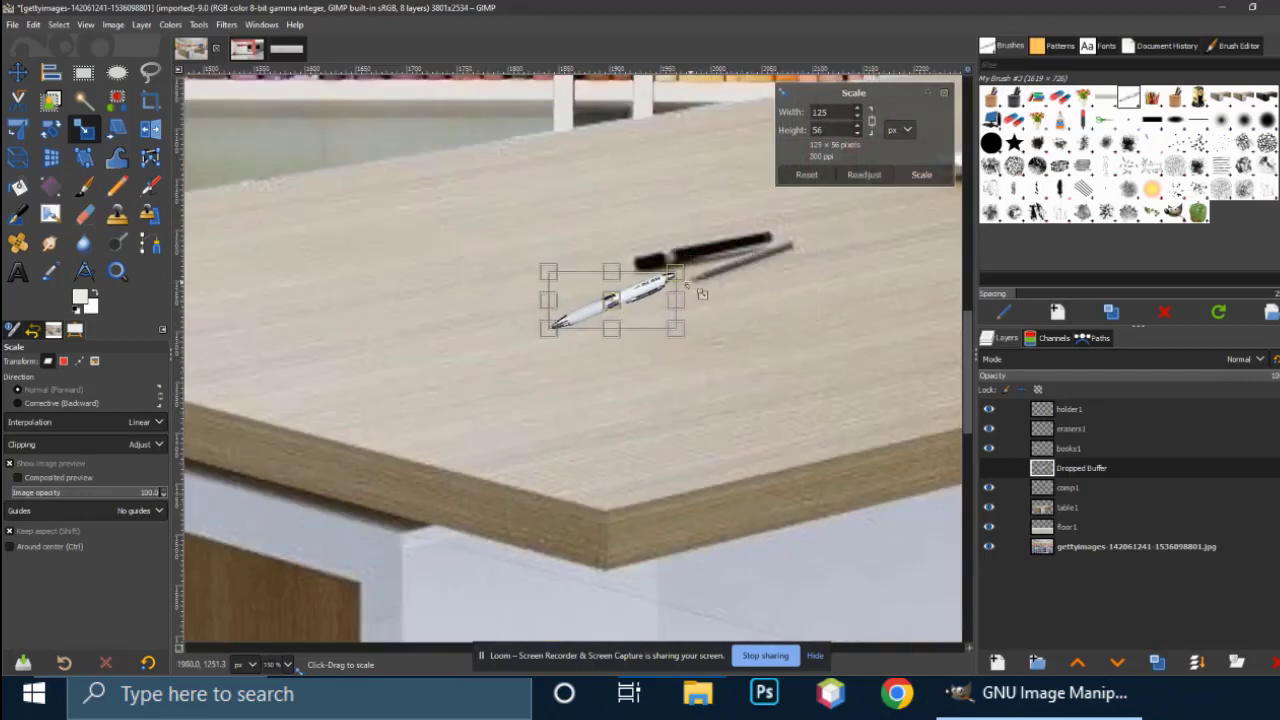
left_click_drag(700, 291, 625, 314)
left_click(921, 174)
scroll(771, 294, "down", 5)
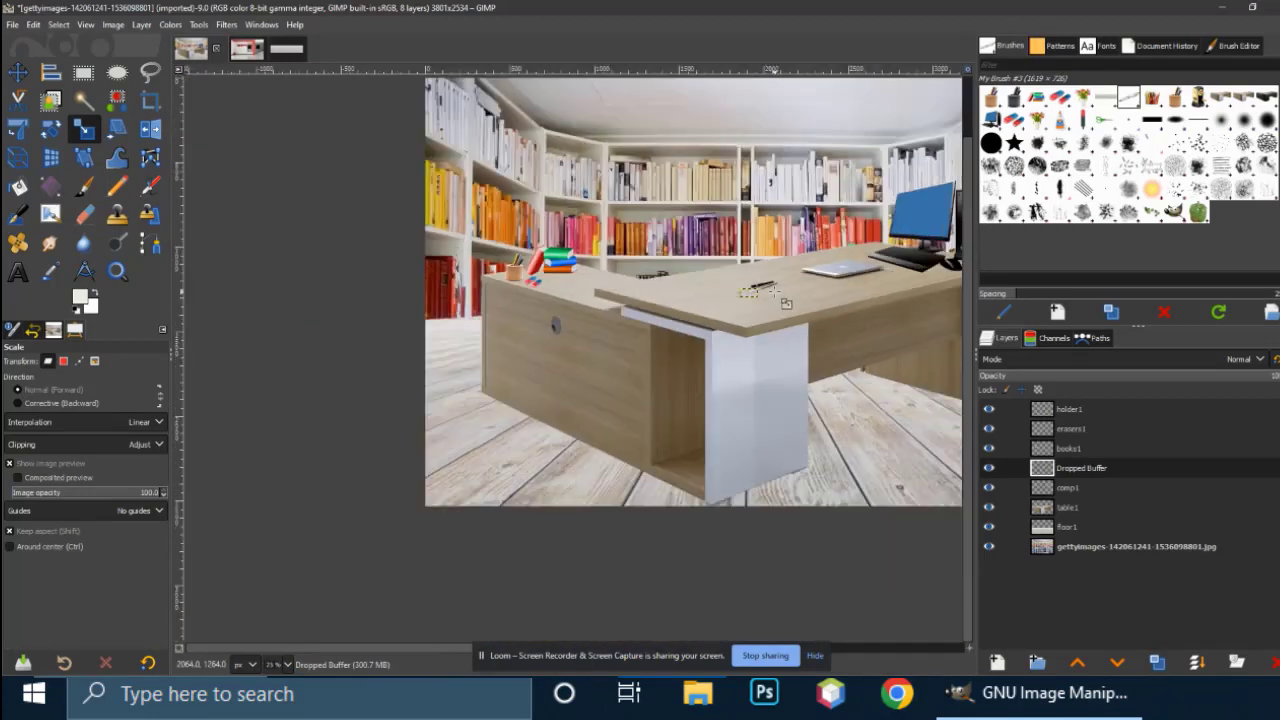
- Rename the white pen's layer as pen1
left_click(1058, 546)
double_click(1070, 467)
type("pen1")
key("Return")
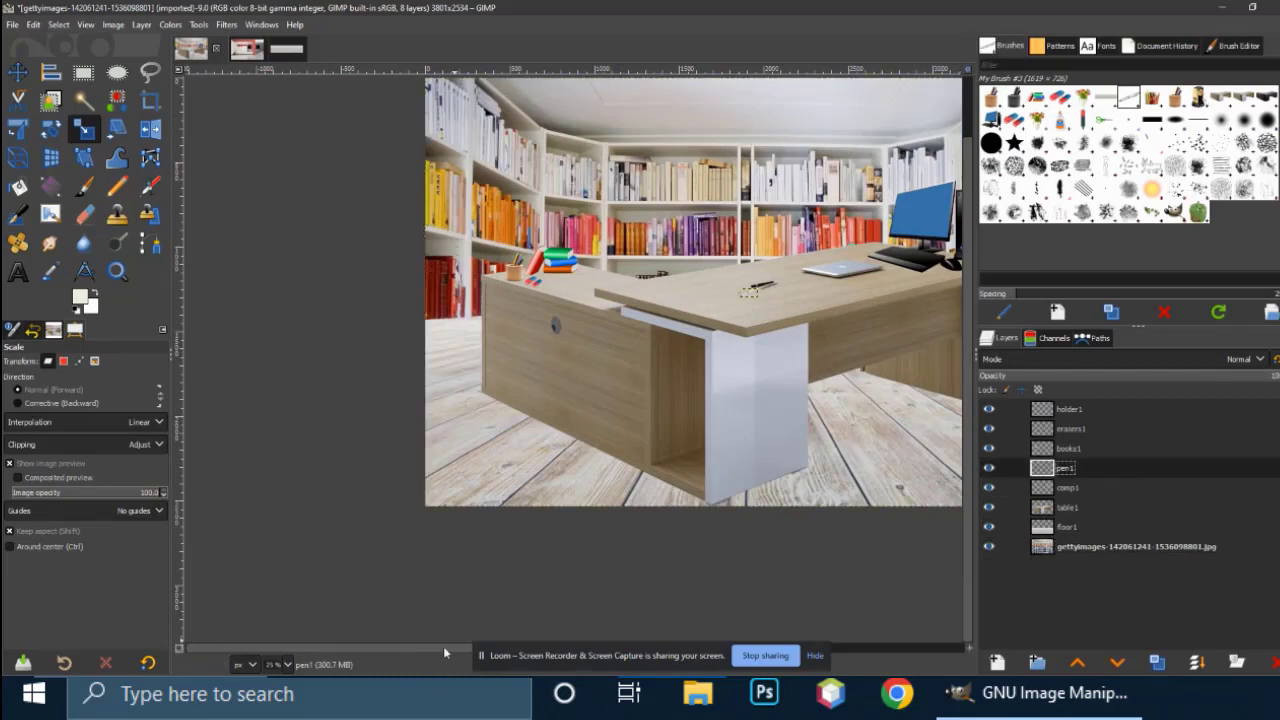
- Add the gold and black sharpener brush as a layer and scale it to about 115 × 126 px in front of the stacked books
left_click_drag(445, 653, 933, 311)
mouse_move(1199, 97)
left_mouse_down()
mouse_move(650, 269)
mouse_move(500, 260)
left_mouse_up()
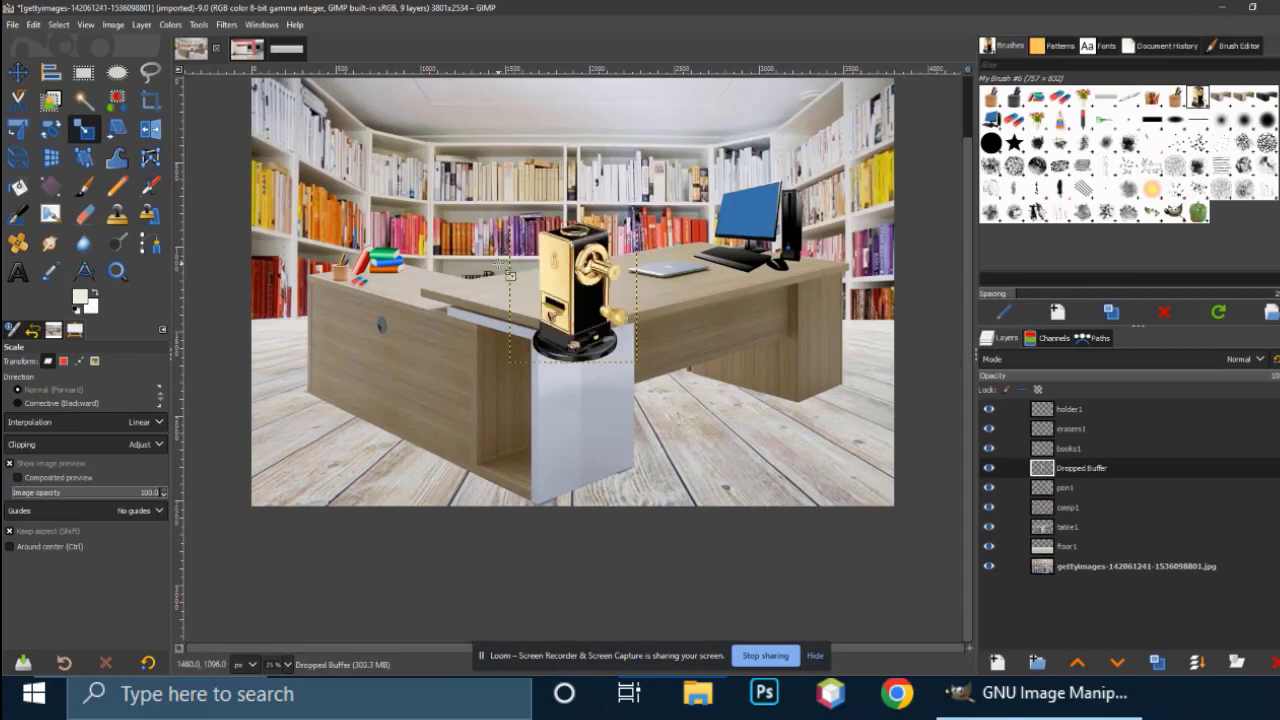
left_click(572, 251)
mouse_move(635, 222)
left_mouse_down()
mouse_move(557, 286)
mouse_move(551, 314)
mouse_move(398, 270)
left_mouse_up()
scroll(402, 287, "up", 6)
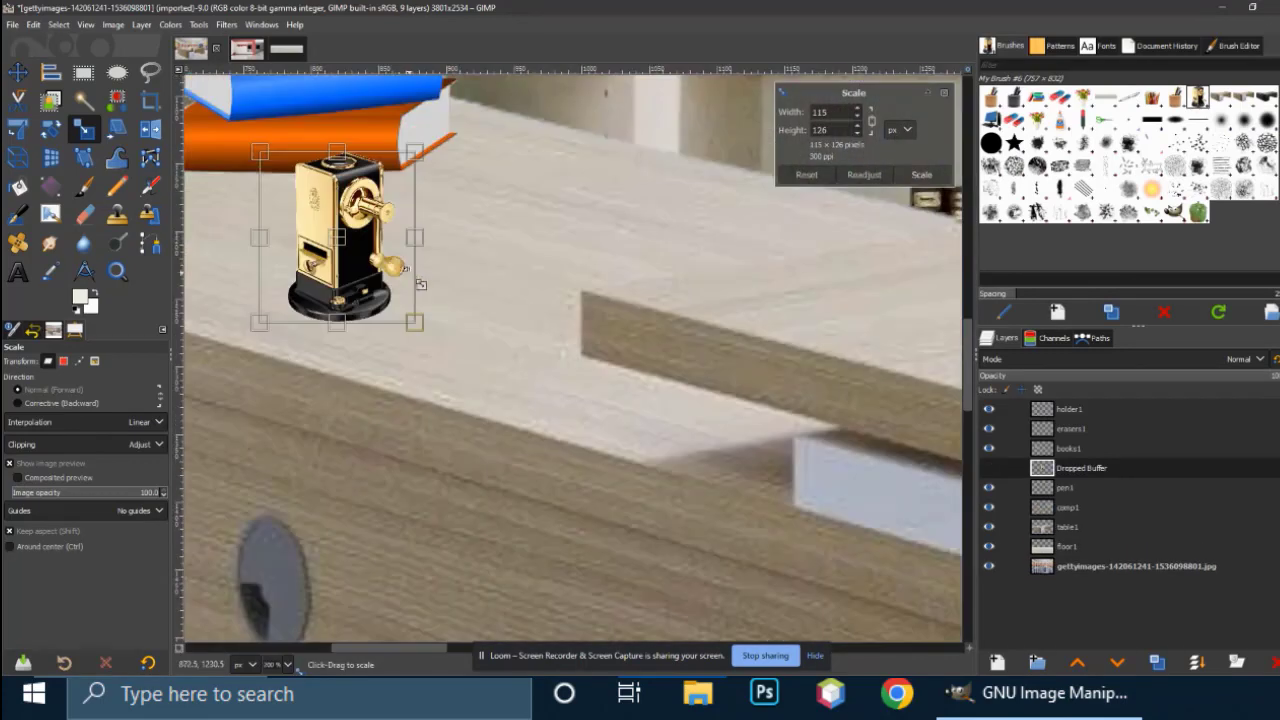
scroll(381, 260, "down", 2)
left_click_drag(415, 650, 381, 656)
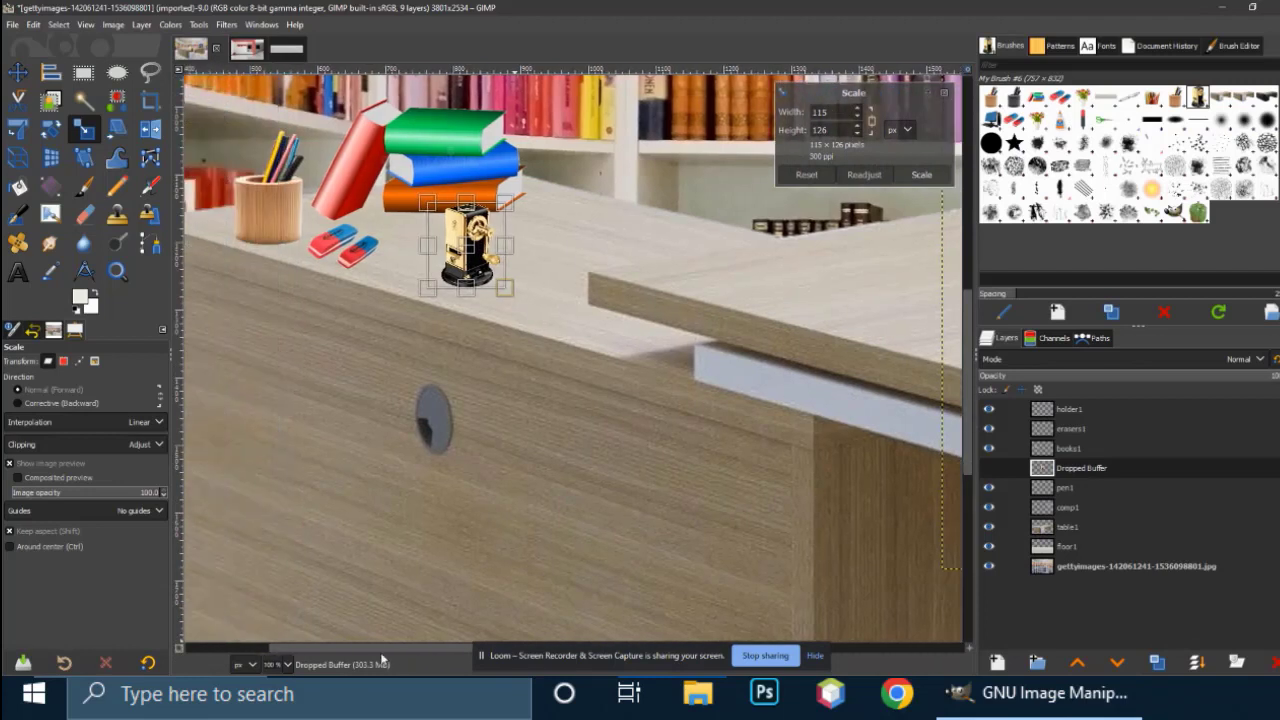
left_click(921, 175)
- Move the sharpener layer above books1 and rename it sharpner1
mouse_move(1046, 473)
left_mouse_down()
mouse_move(1041, 513)
mouse_move(1050, 448)
left_mouse_up()
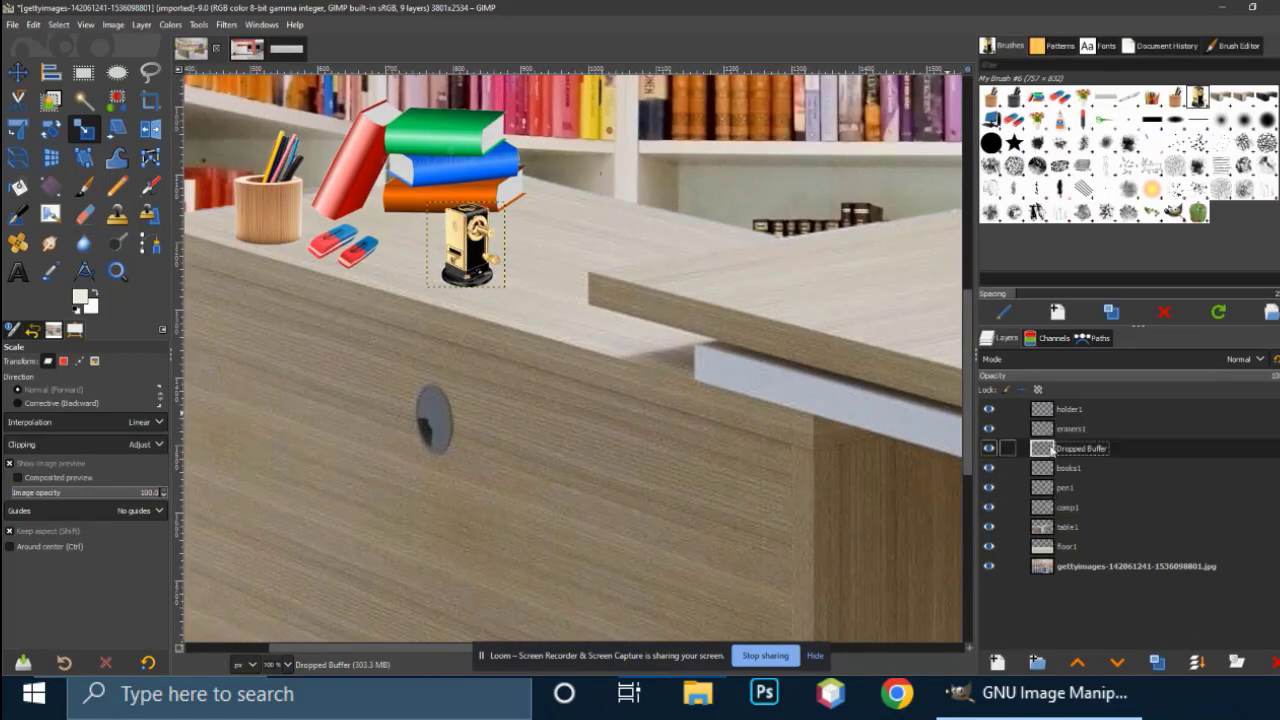
double_click(1068, 448)
type("sh")
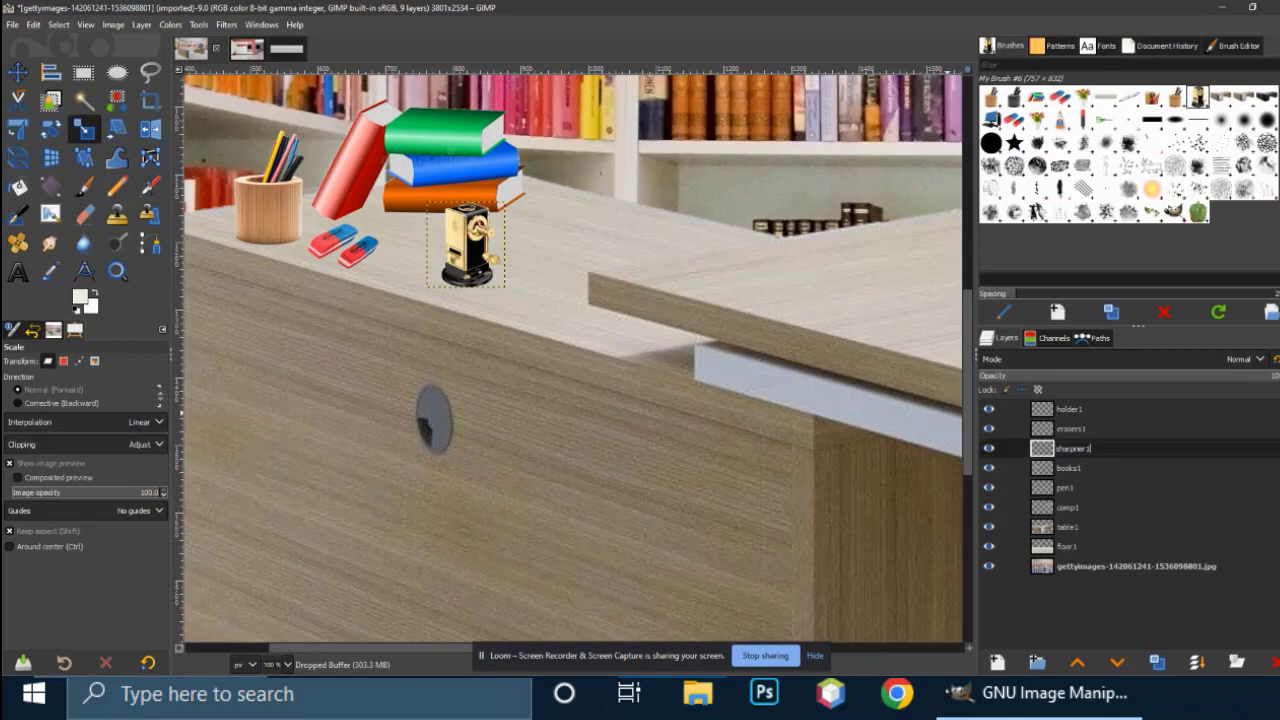
type("arpner1")
key("Return")
key("shift+ctrl+j")
- Add the glue bottle brush as a new layer and move it between comp1 and table1
left_click(1041, 566)
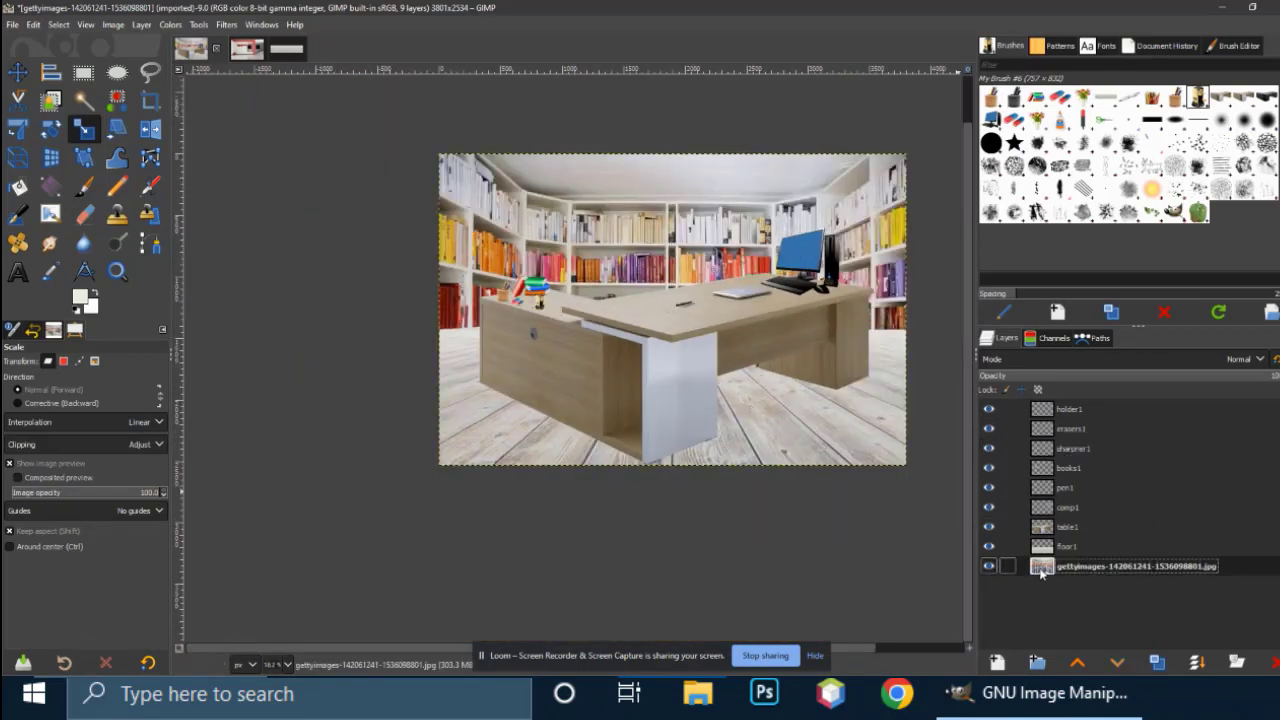
scroll(670, 386, "up", 2)
scroll(671, 384, "down", 2)
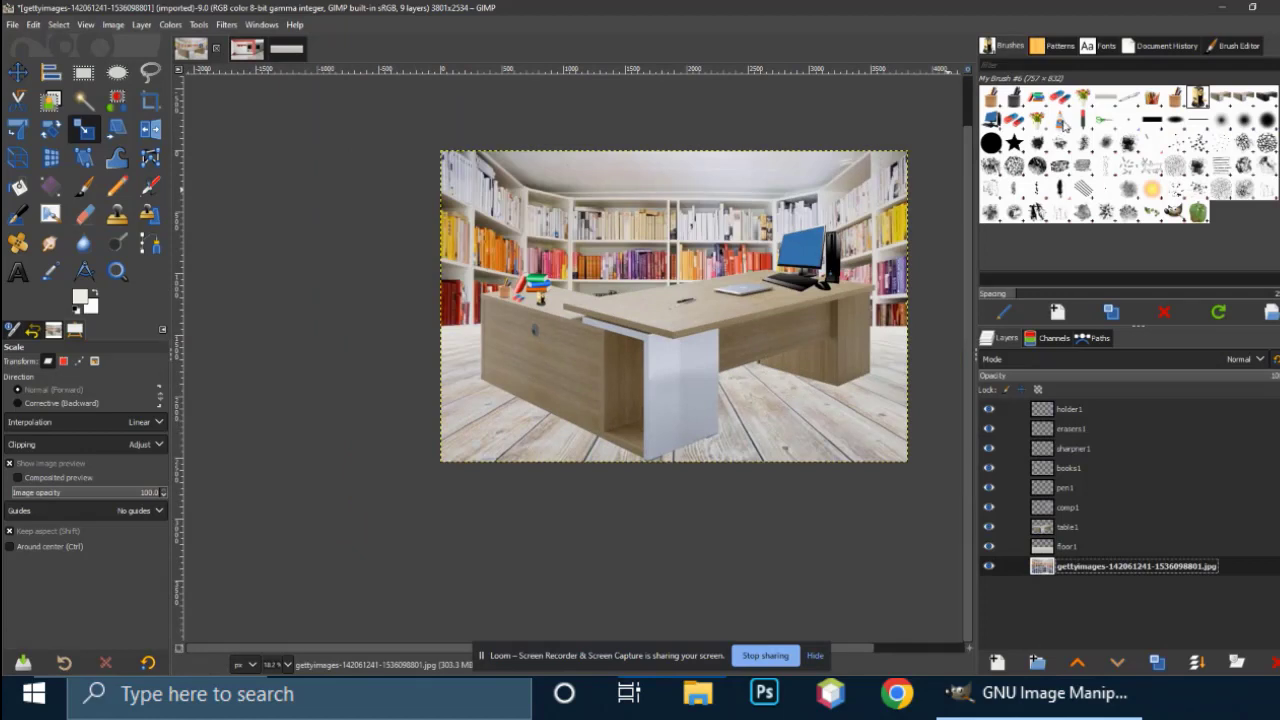
left_click_drag(1062, 124, 634, 367)
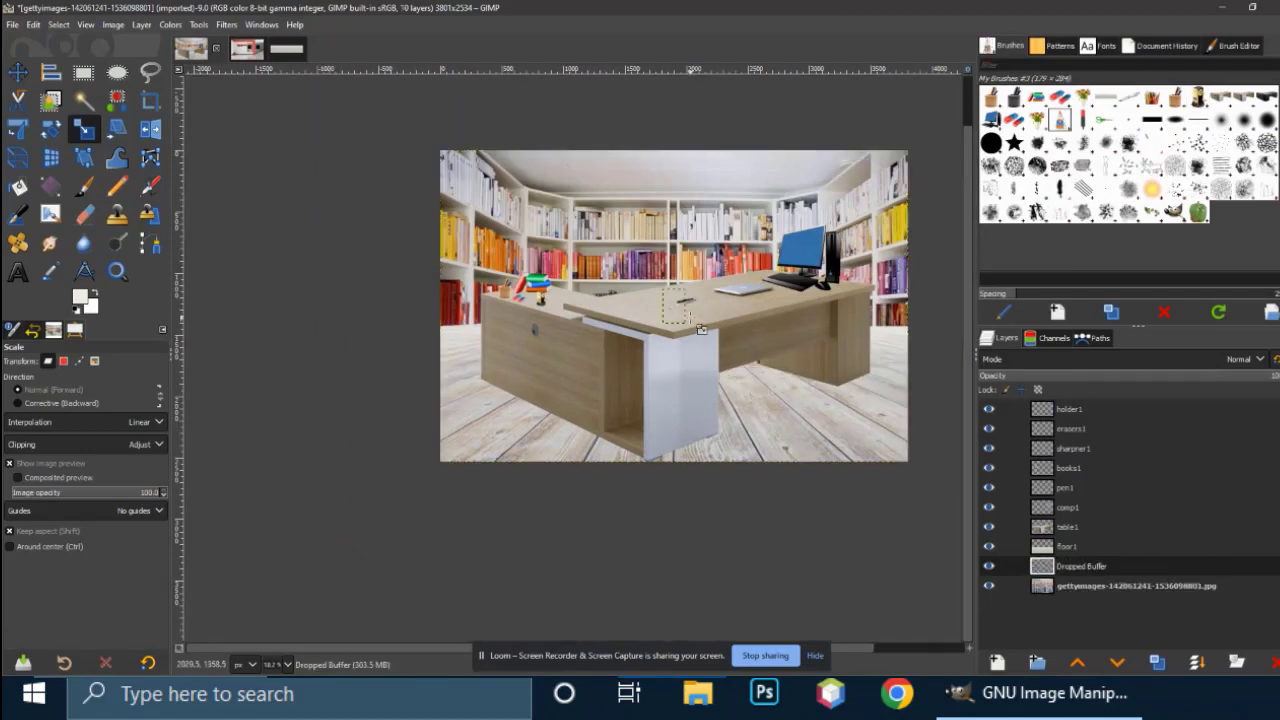
left_click_drag(1046, 567, 1046, 519)
- Toggle the glue bottle layer's visibility off and on to check it against the desk
key("m")
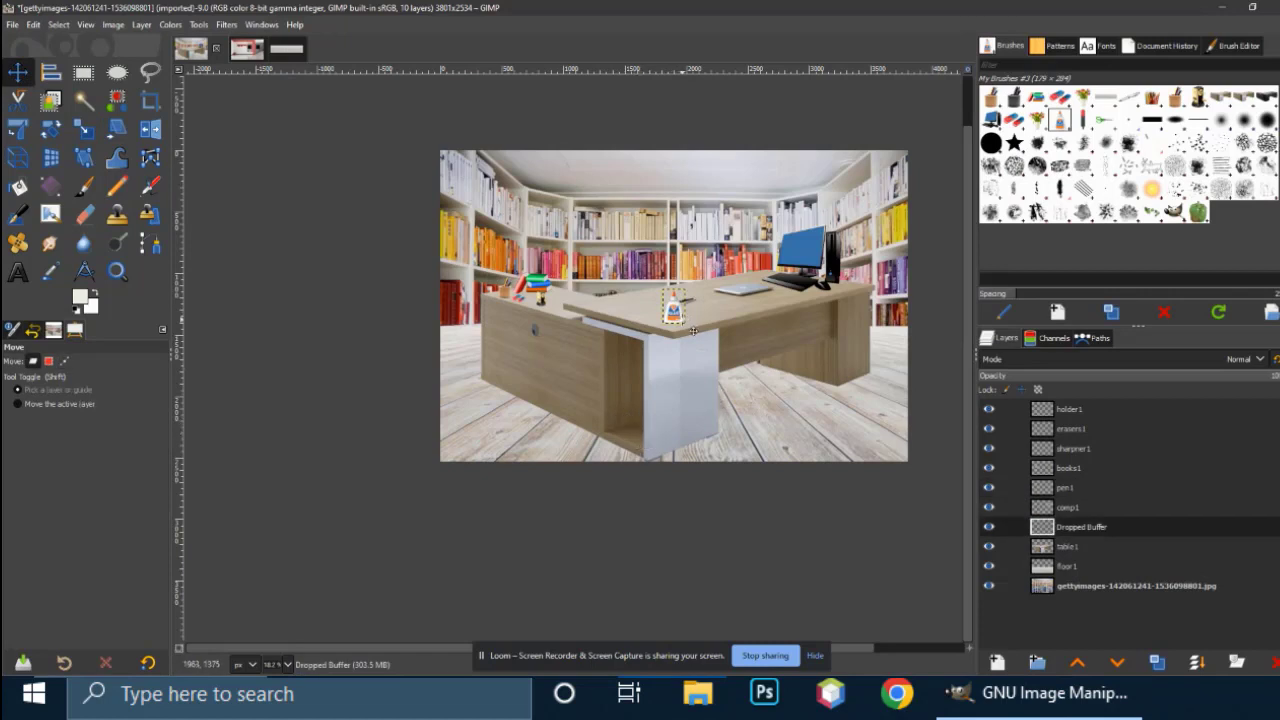
left_click(989, 529)
left_click(989, 529)
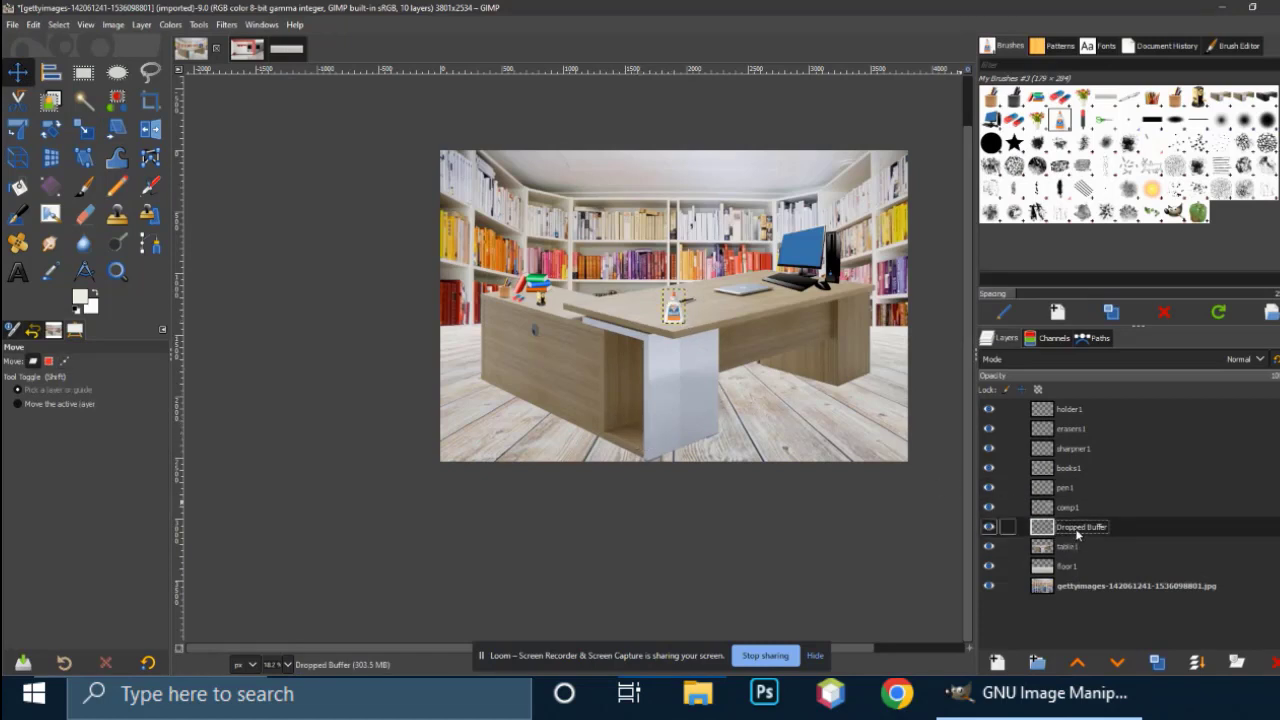
scroll(675, 312, "up", 3, "ctrl")
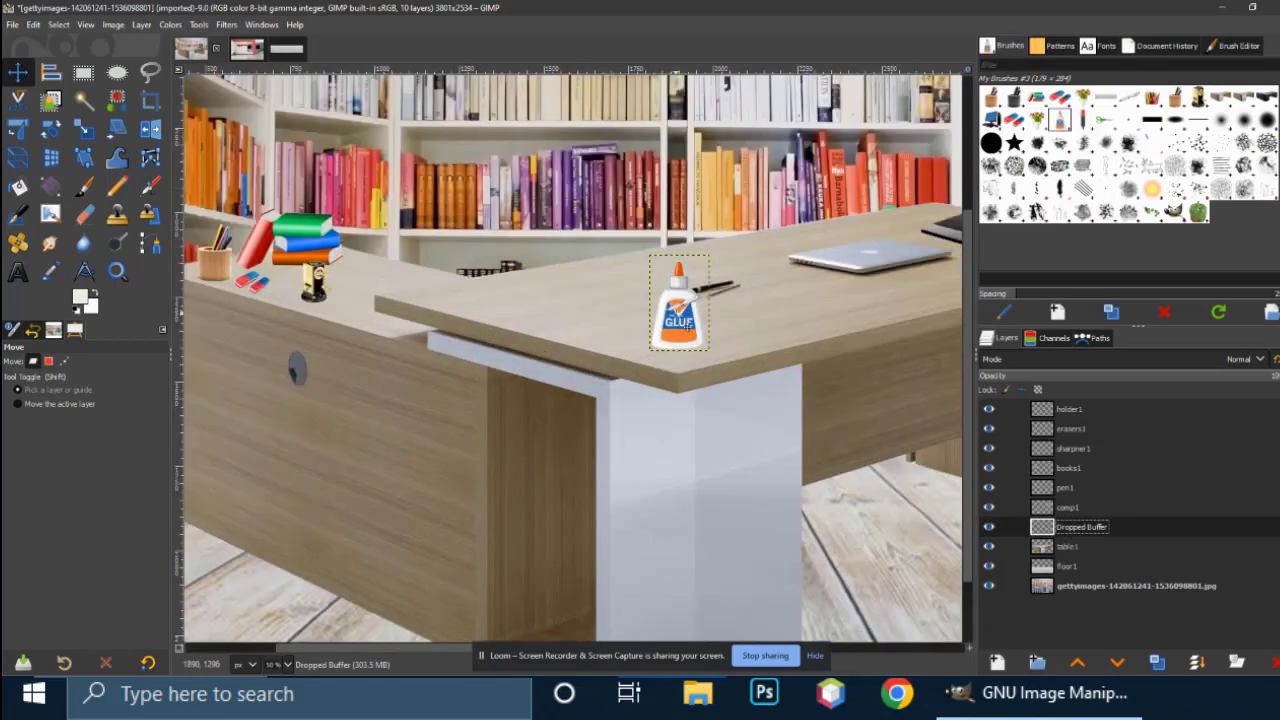
- Move the glue bottle from the desktop to the floor of the open compartment under the desk
left_click_drag(687, 335, 557, 573)
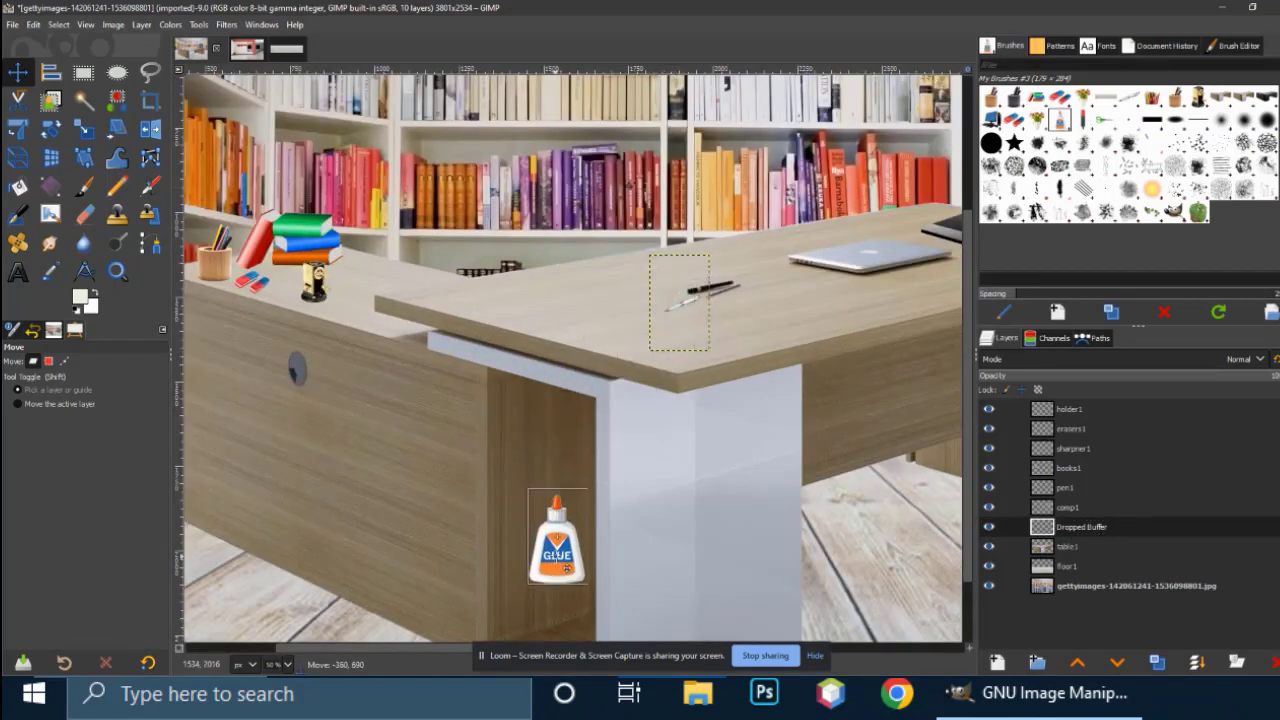
scroll(561, 525, "down", 2)
left_click_drag(570, 491, 570, 553)
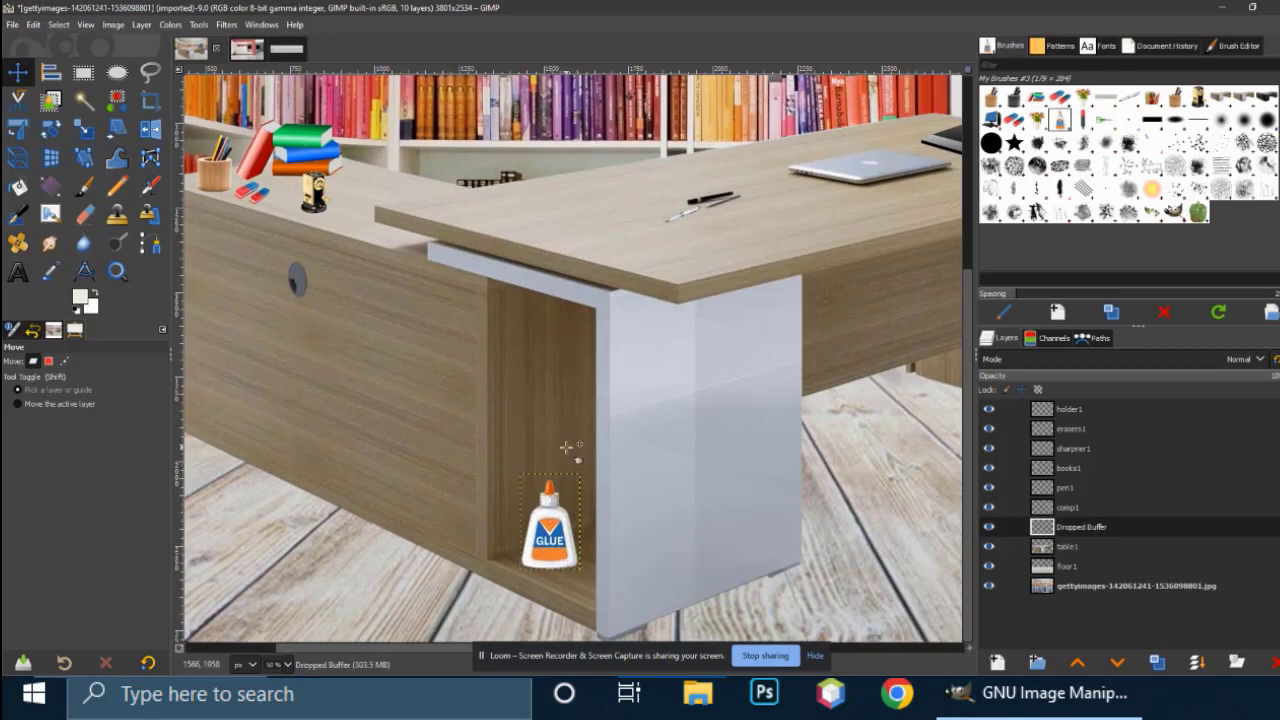
scroll(581, 476, "down", 3)
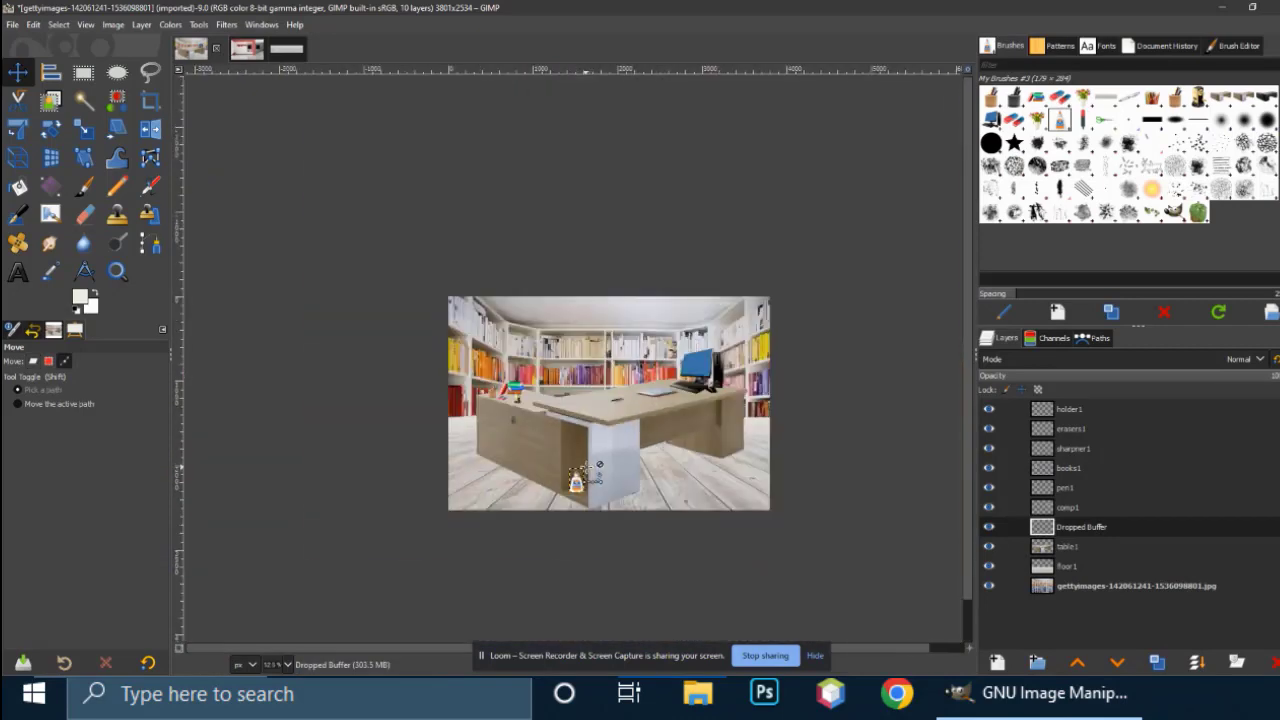
scroll(585, 466, "up", 2)
scroll(584, 466, "up", 2)
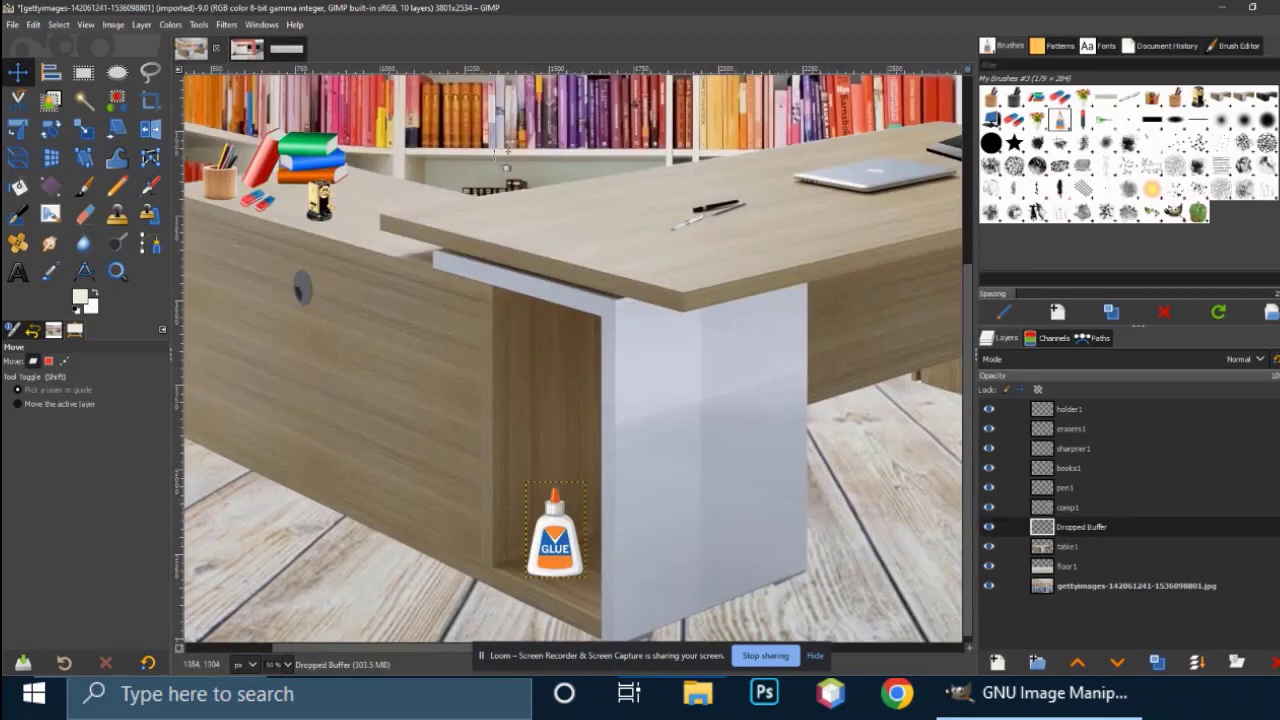
- Apply a drop shadow to the glue bottle with X 46.194, Y -13.419, blur radius 8.51 and grow radius 10
left_click(227, 24)
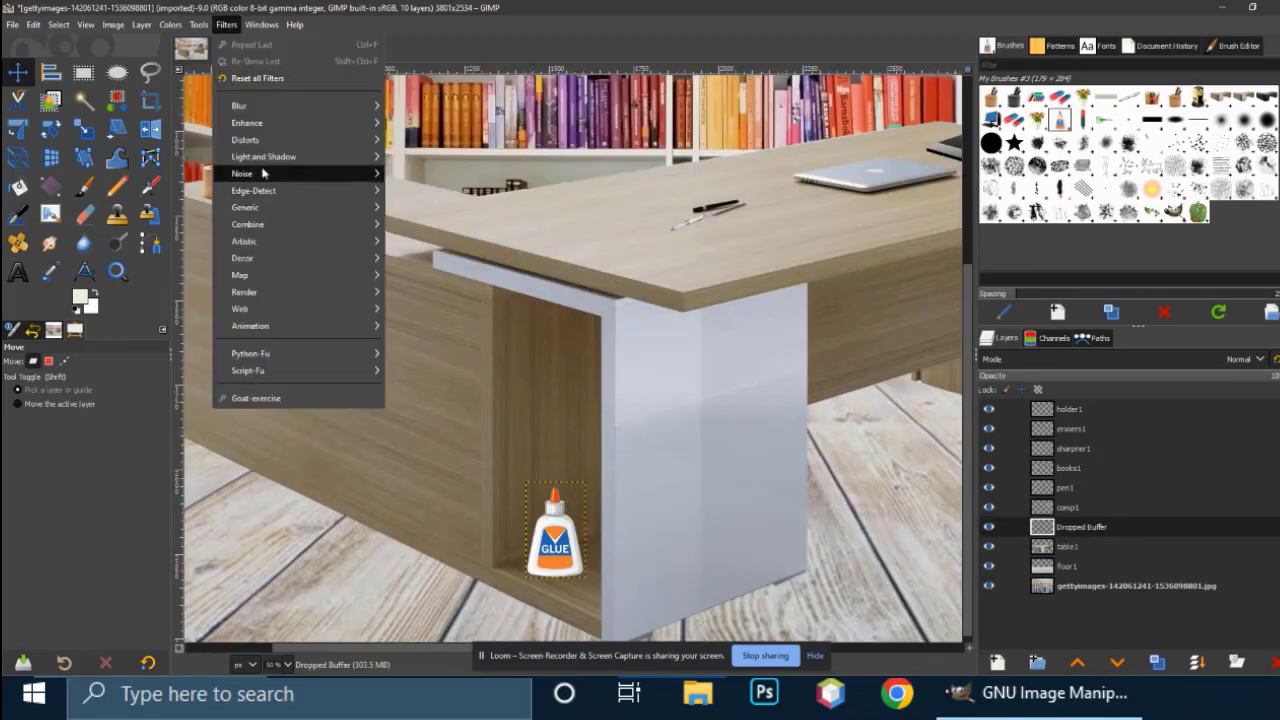
mouse_move(264, 162)
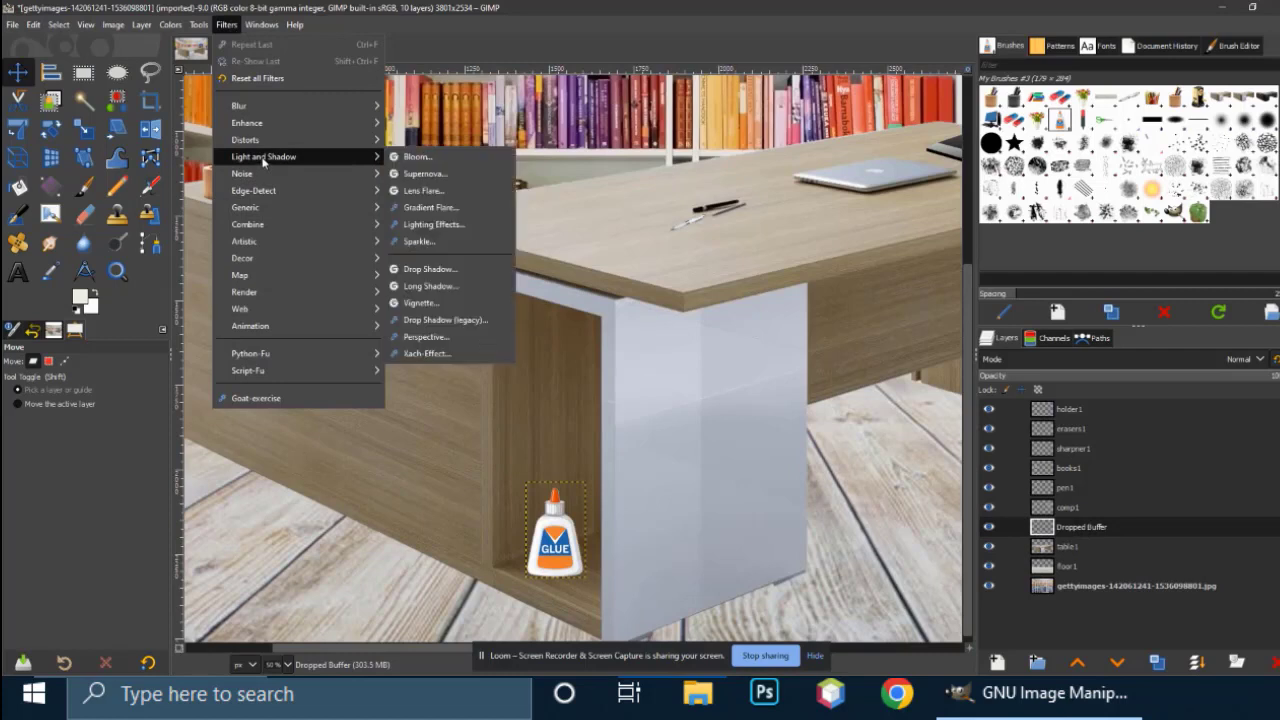
left_click(437, 269)
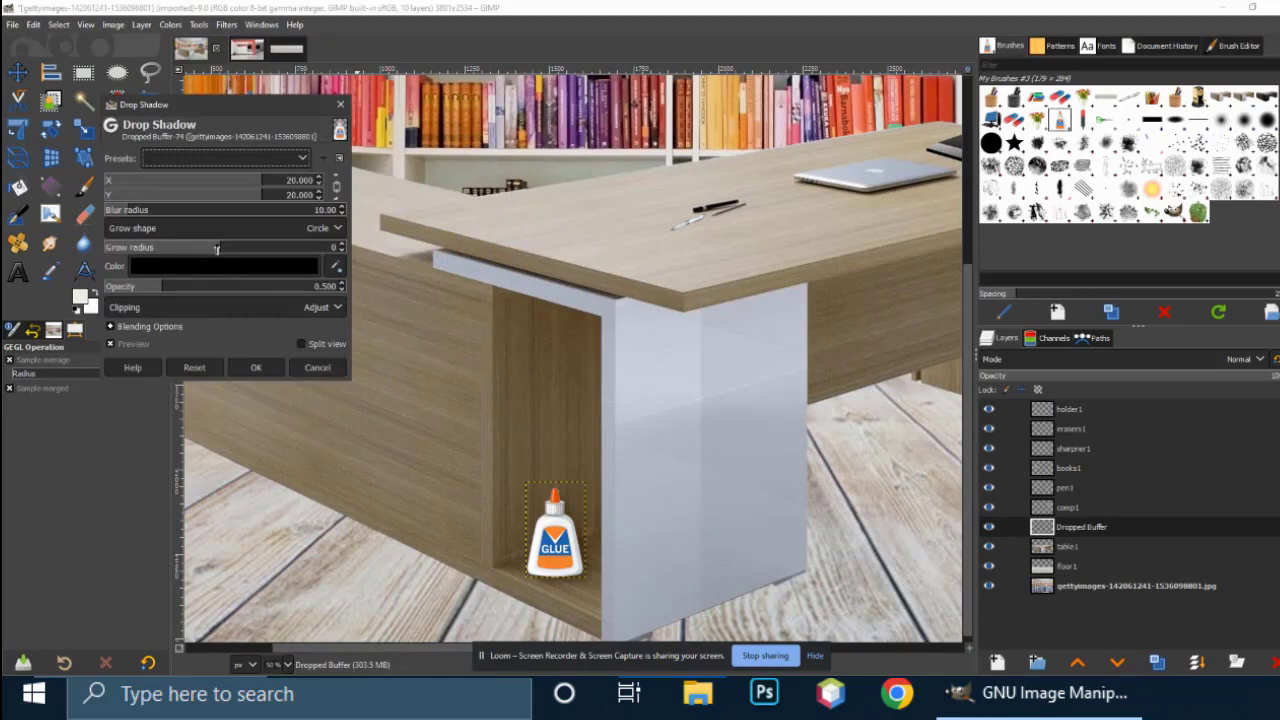
left_click_drag(217, 248, 250, 246)
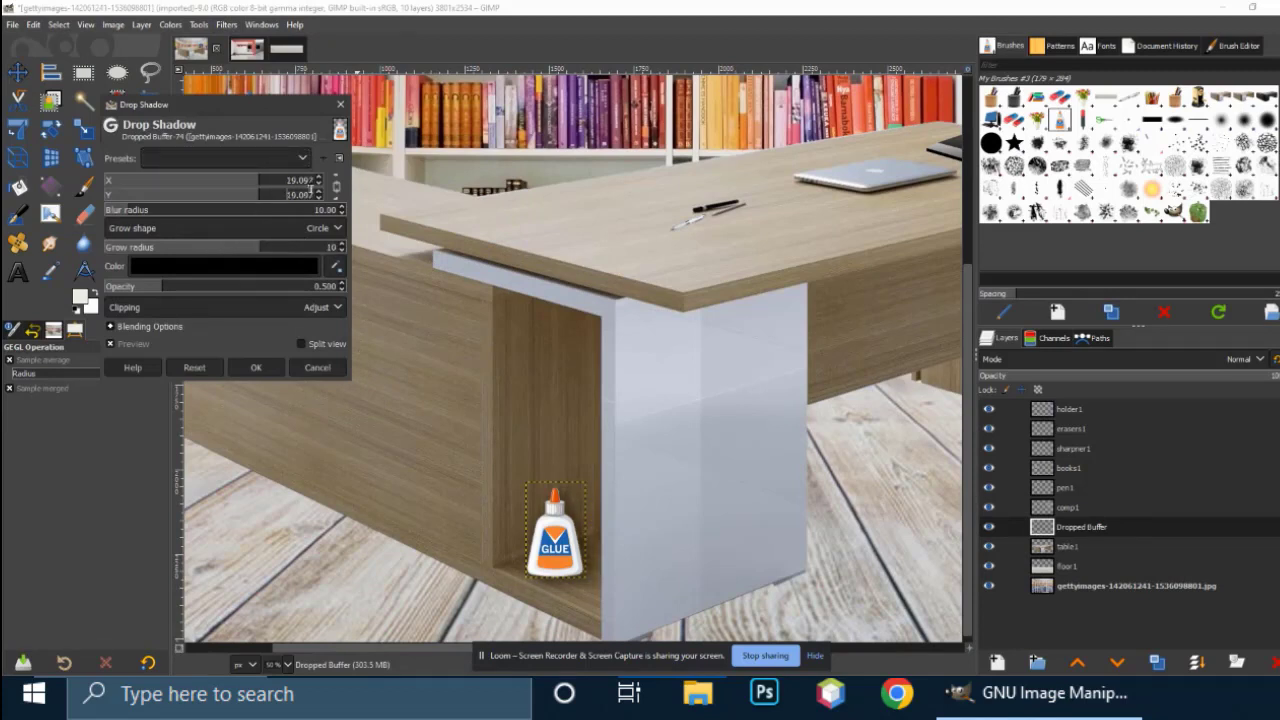
left_click_drag(259, 201, 174, 200)
left_click_drag(255, 181, 290, 180)
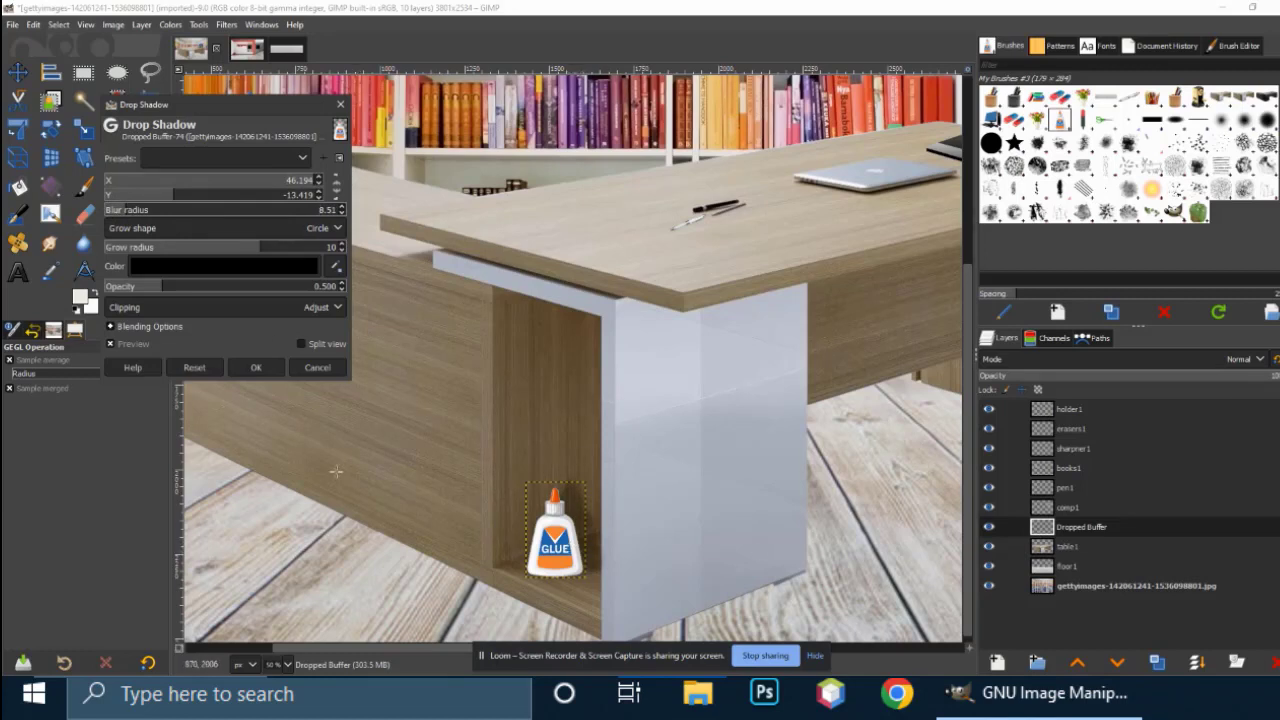
left_click(270, 371)
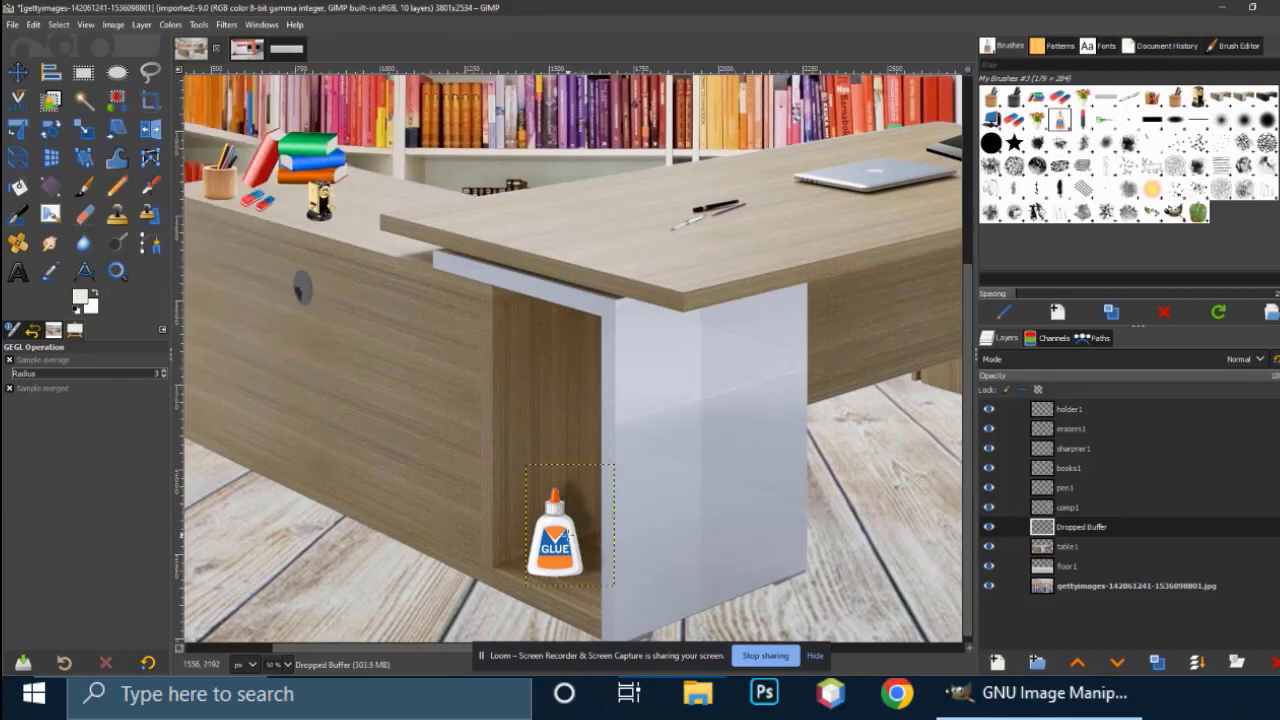
- Rename the glue bottle layer as glue1
double_click(1071, 528)
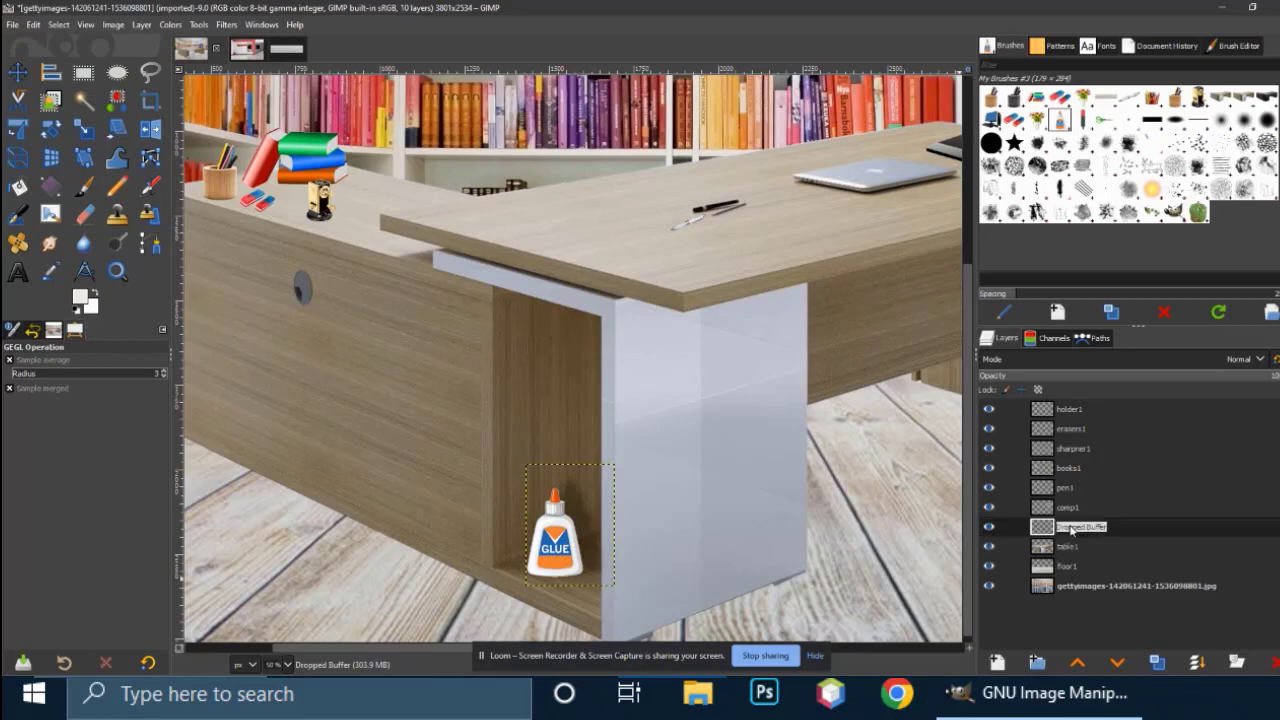
type("glue1")
key("Return")
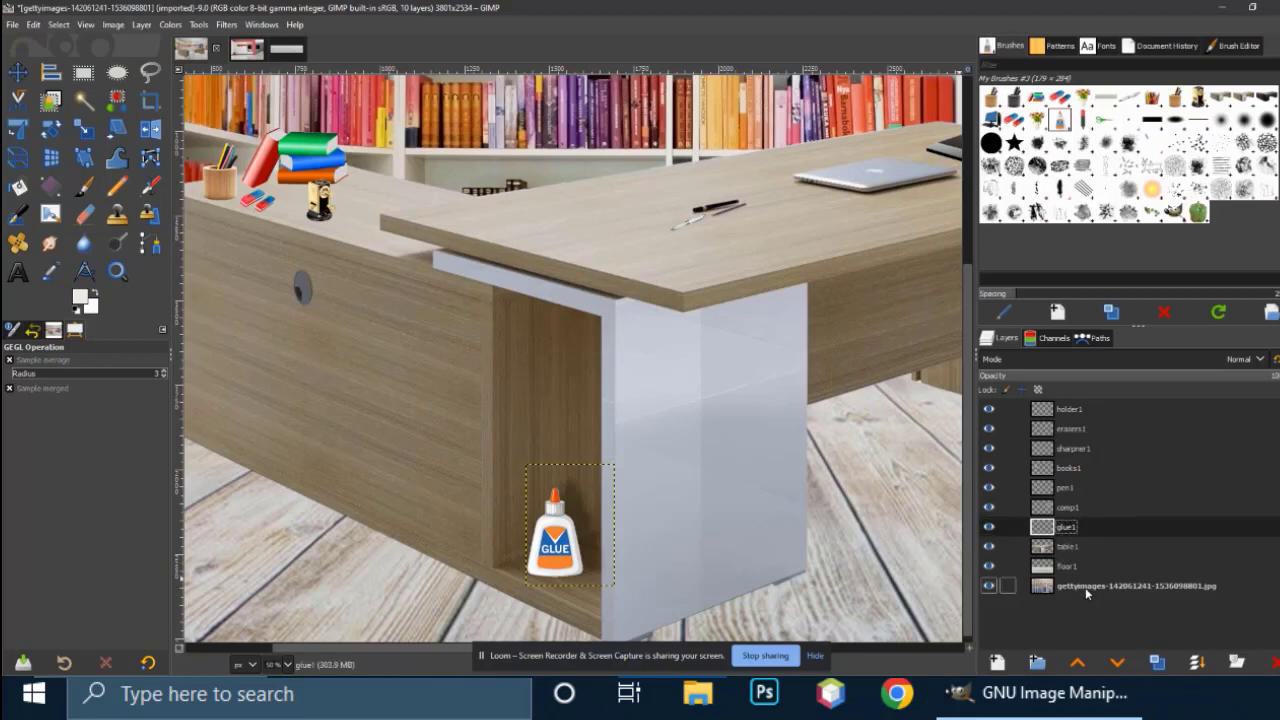
- Add the tulip vase brush as a new layer above erasers1 and move it to the floor beside the desk's left end
left_click(1085, 587)
scroll(805, 455, "down", 3)
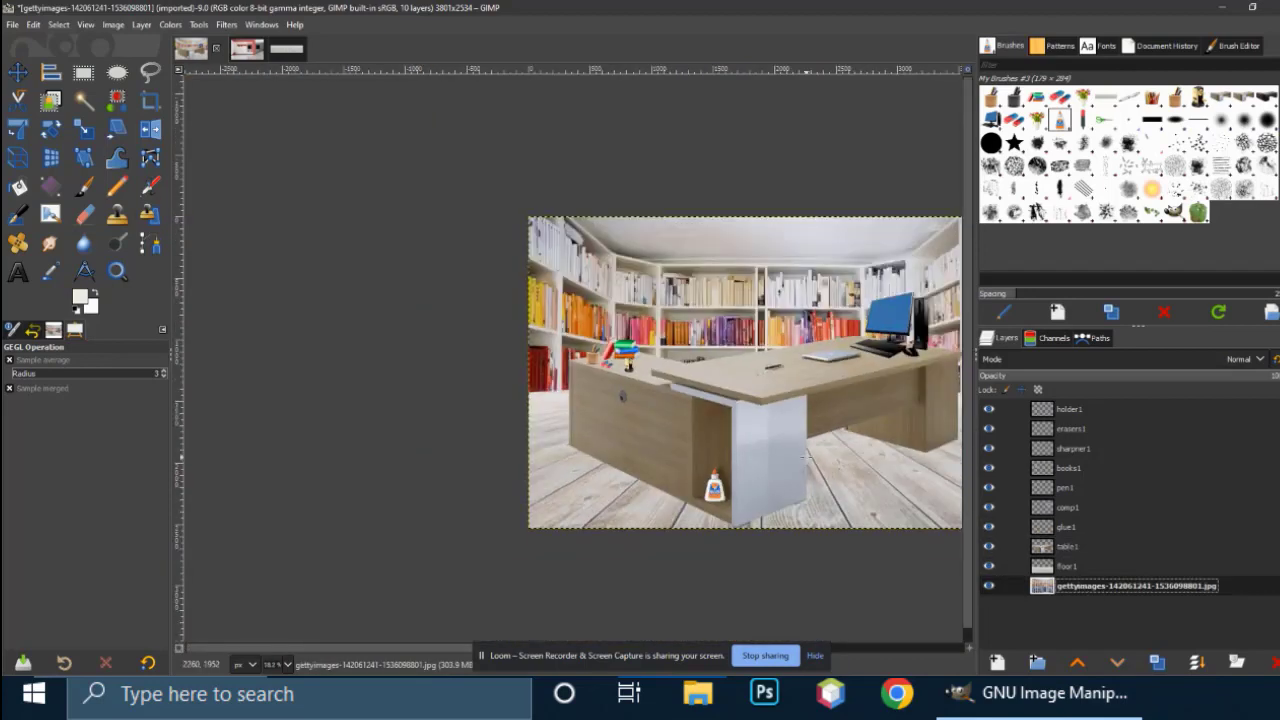
scroll(857, 460, "up", 1)
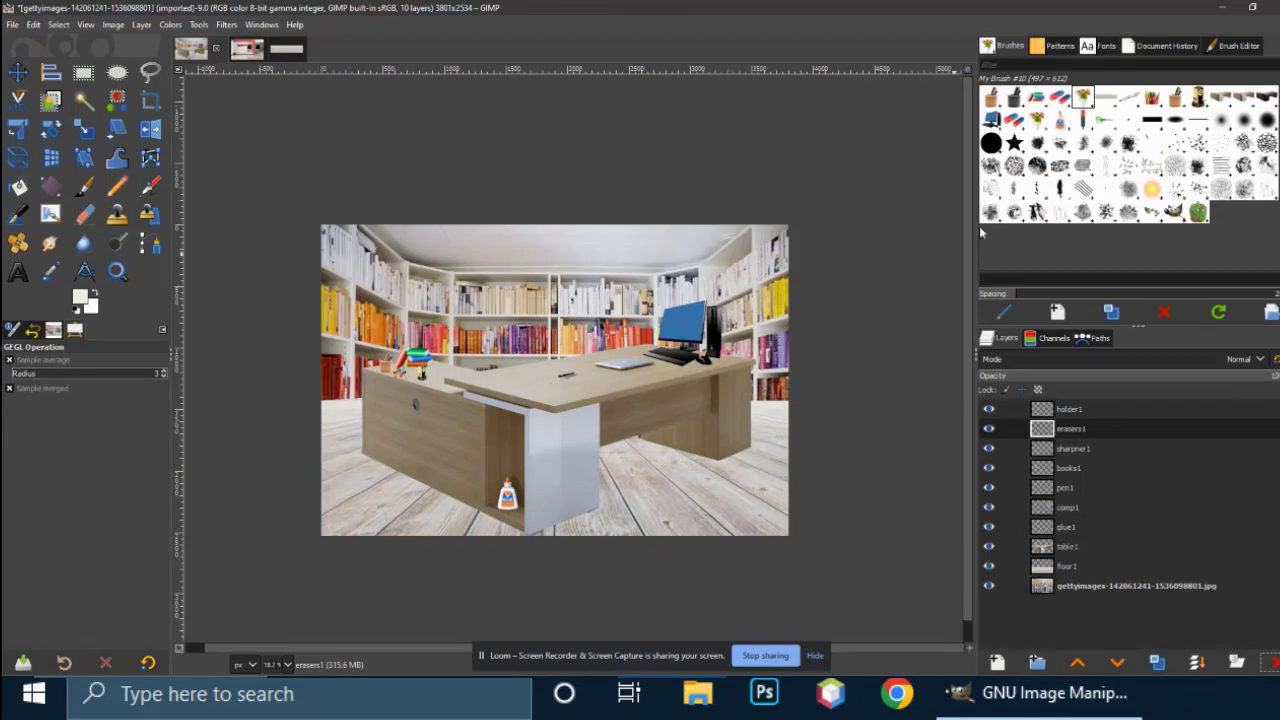
mouse_move(1083, 97)
left_mouse_down()
mouse_move(880, 314)
mouse_move(437, 340)
mouse_move(409, 423)
mouse_move(490, 345)
left_mouse_up()
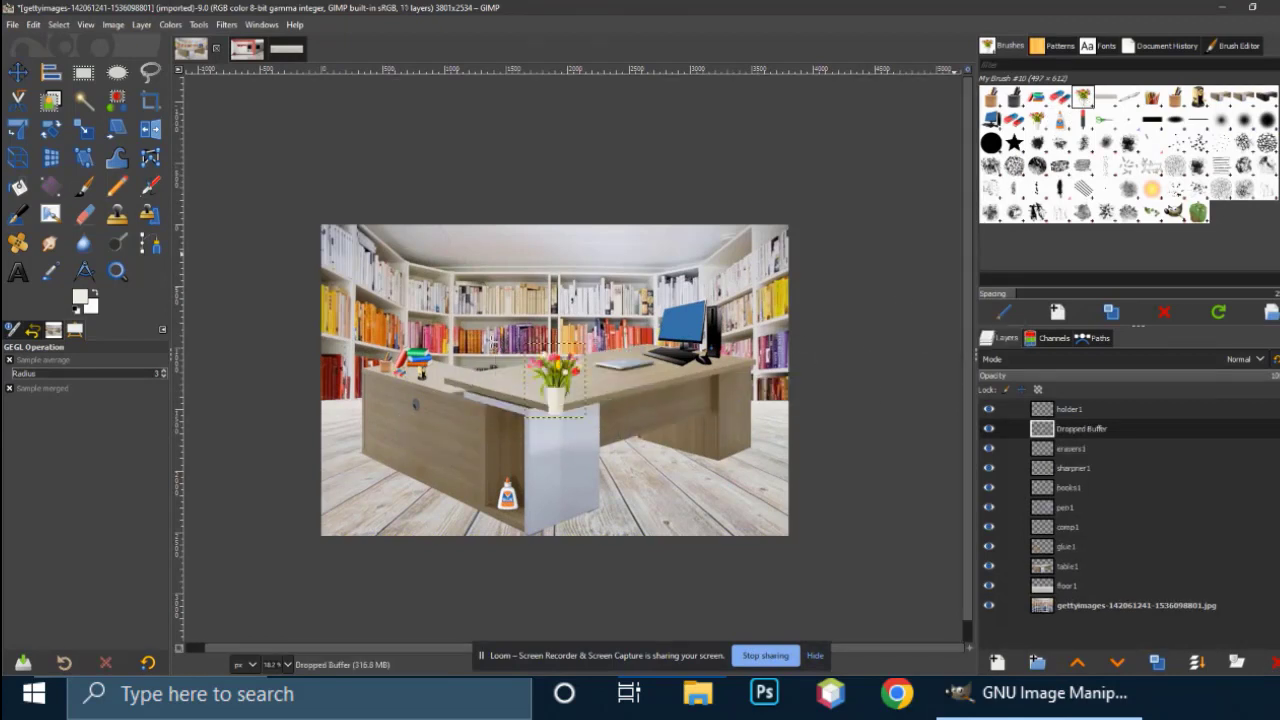
left_click(17, 72)
left_click_drag(566, 407, 377, 486)
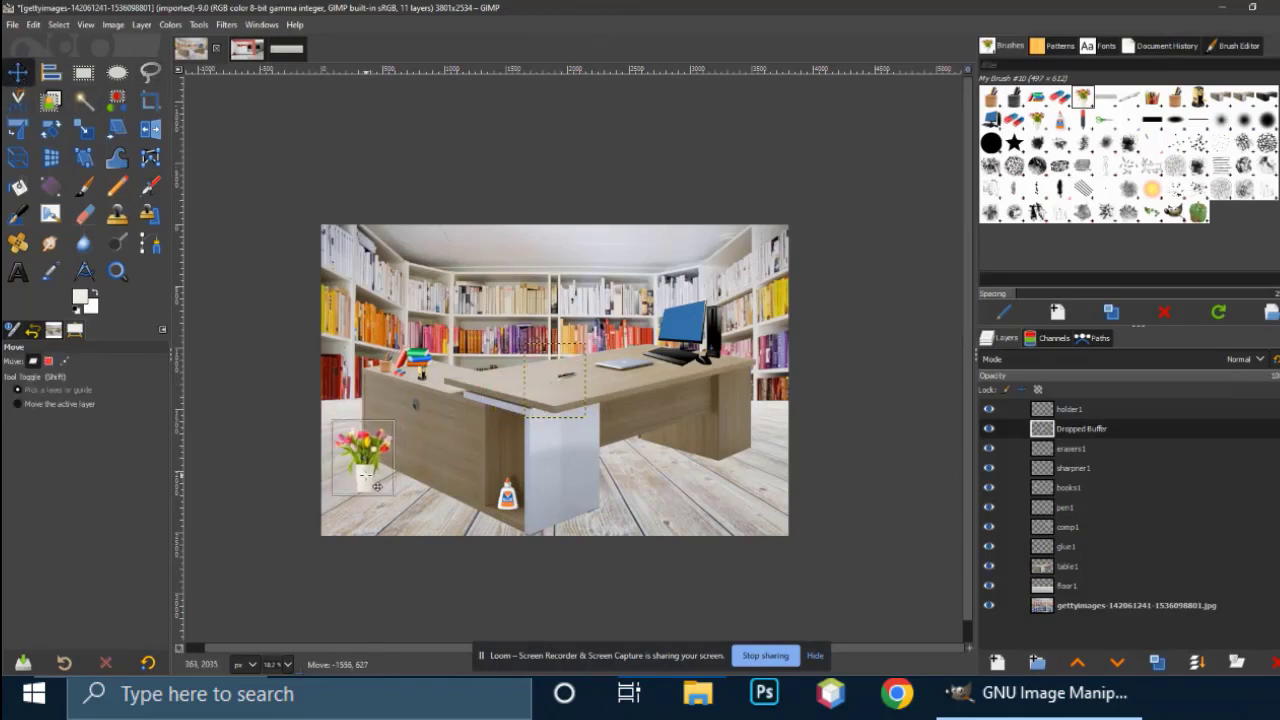
- Scale the tulip vase layer to 881 × 1085 px, keeping it on the floor in front of the desk's left side
left_click(86, 131)
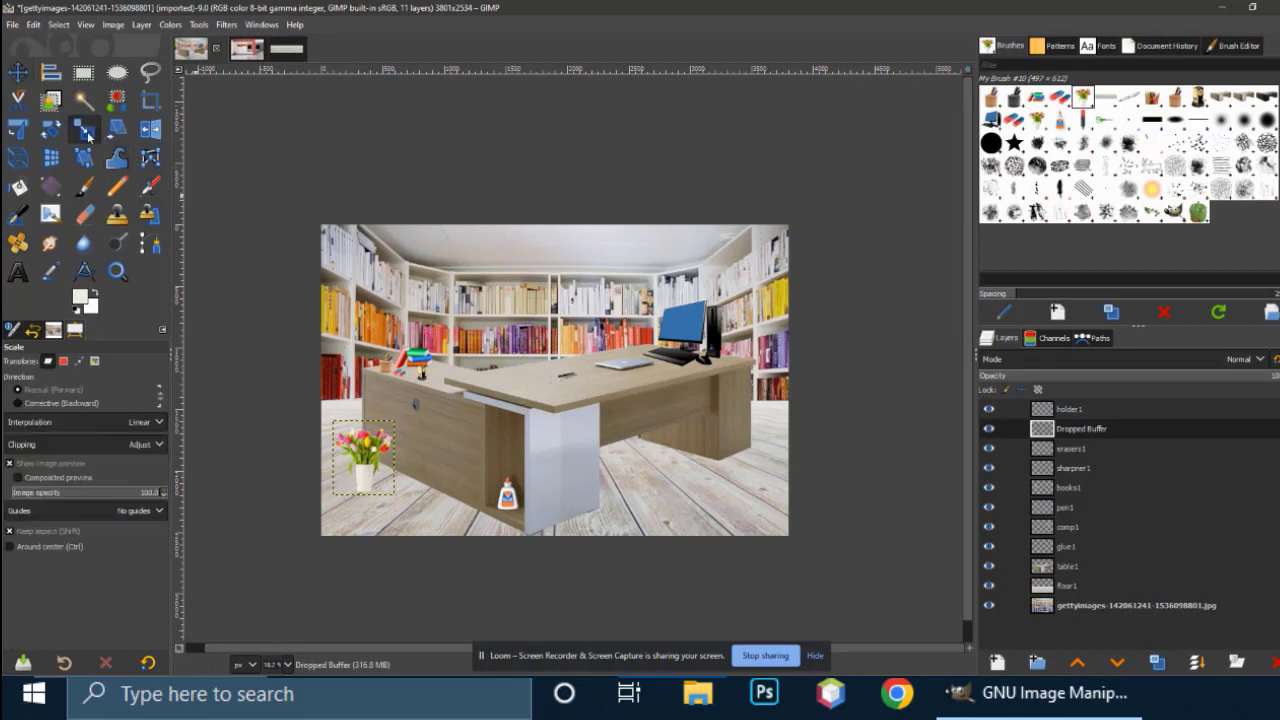
left_click(385, 430)
left_click_drag(400, 420, 442, 358)
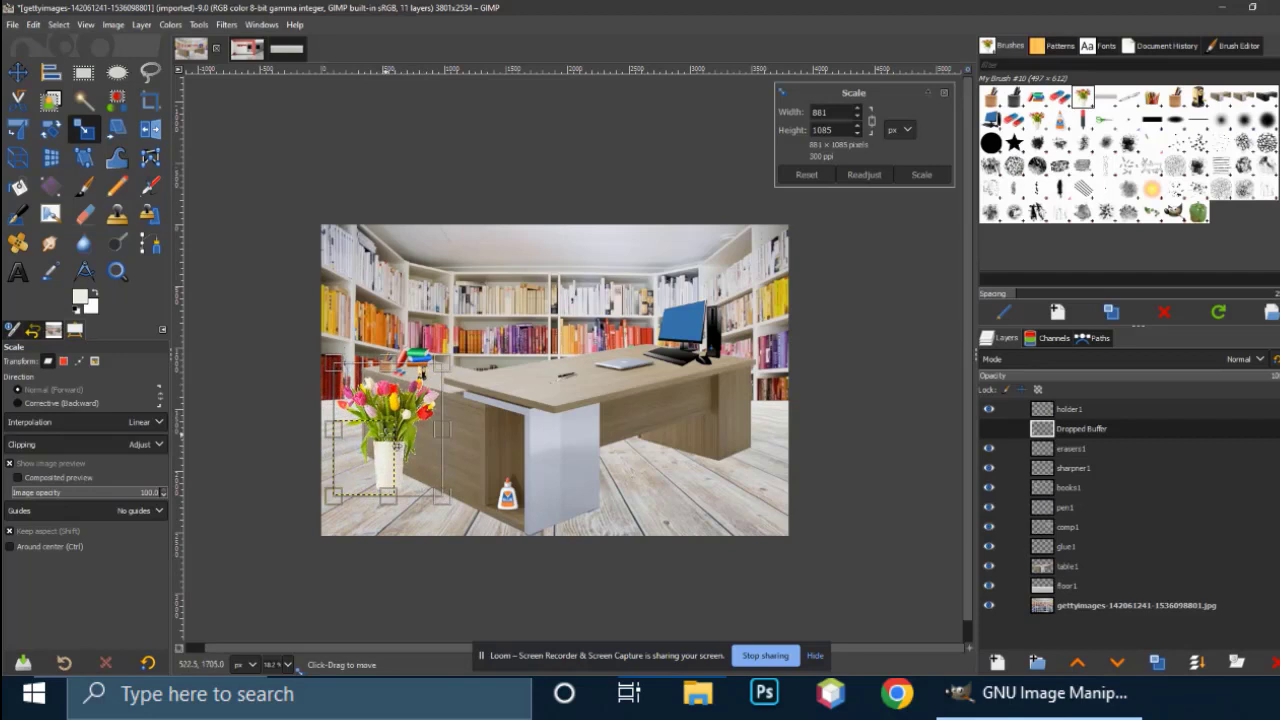
mouse_move(385, 434)
left_mouse_down()
mouse_move(364, 430)
mouse_move(391, 446)
left_mouse_up()
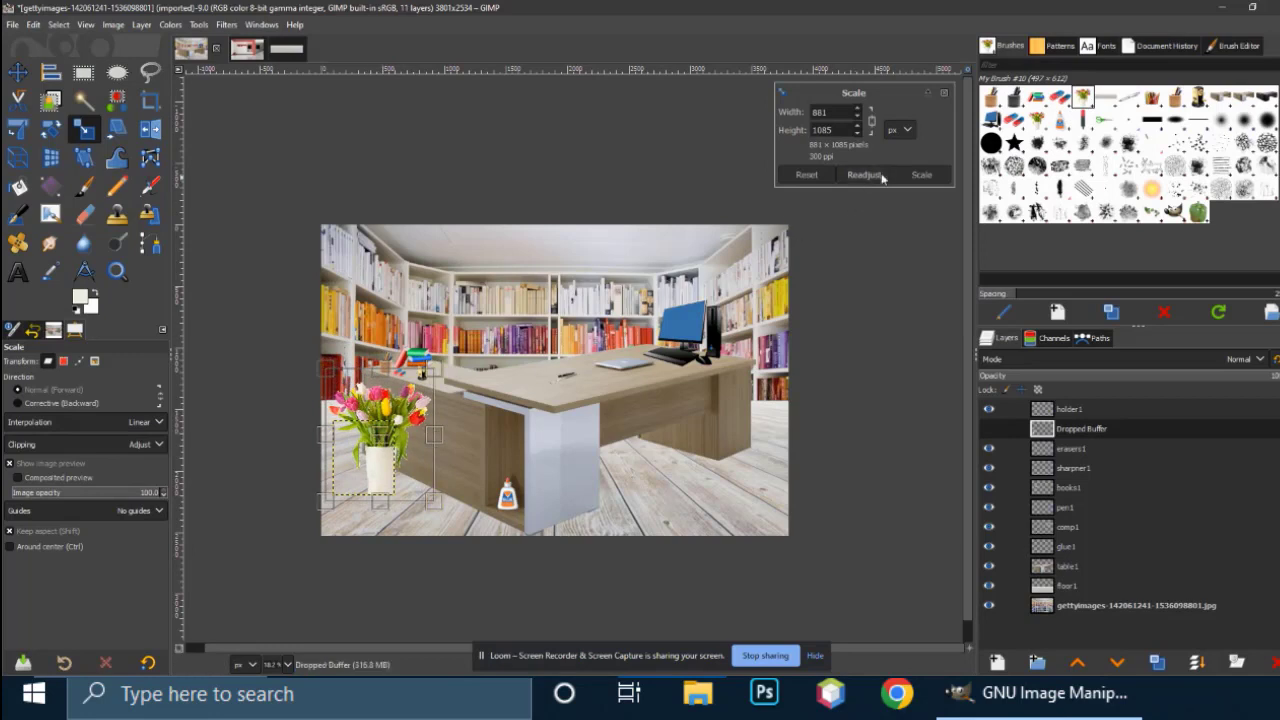
left_click(921, 174)
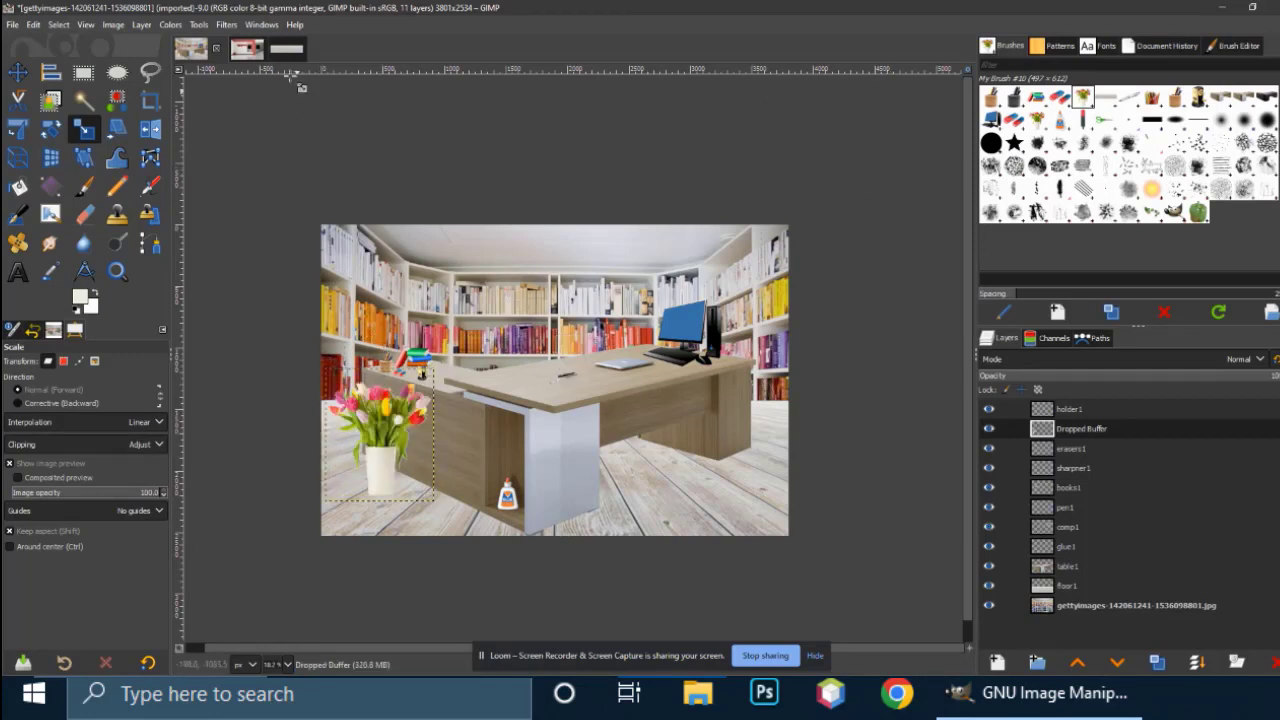
- Apply a drop shadow to the tulip vase with X 56, Y -45.677 and reduced blur radius, grow radius and opacity
left_click(226, 24)
mouse_move(280, 176)
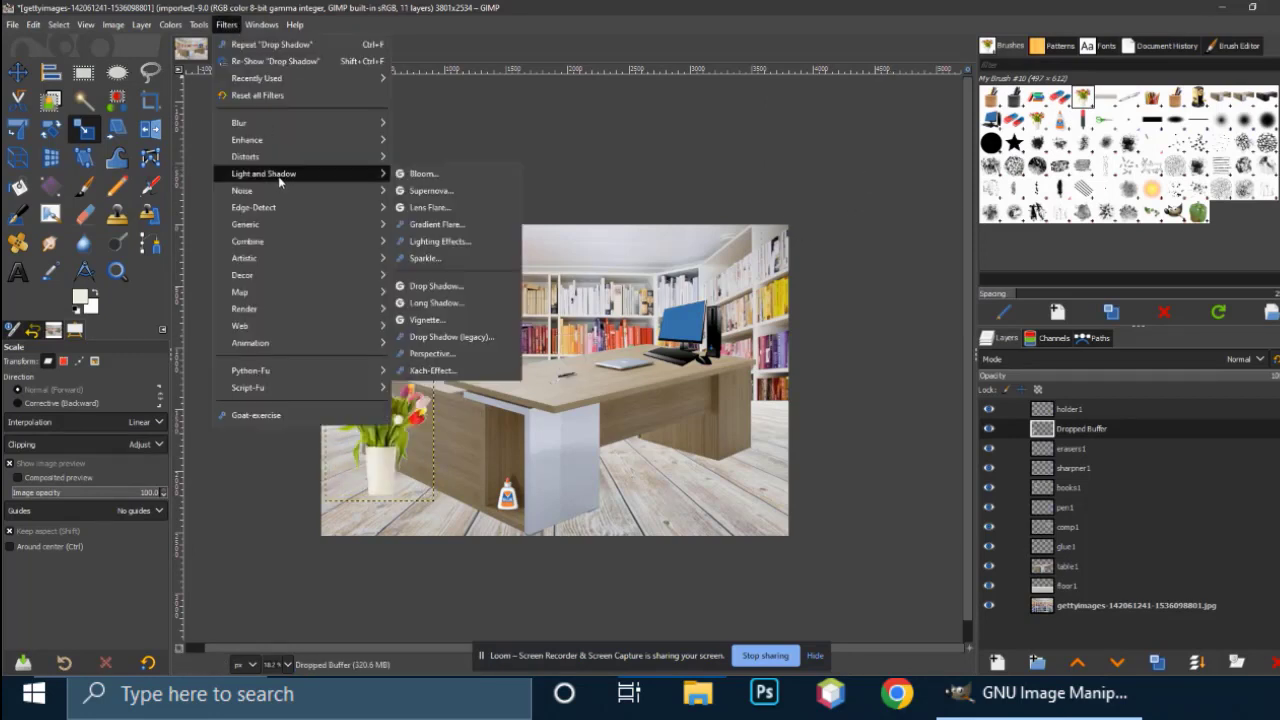
left_click(417, 287)
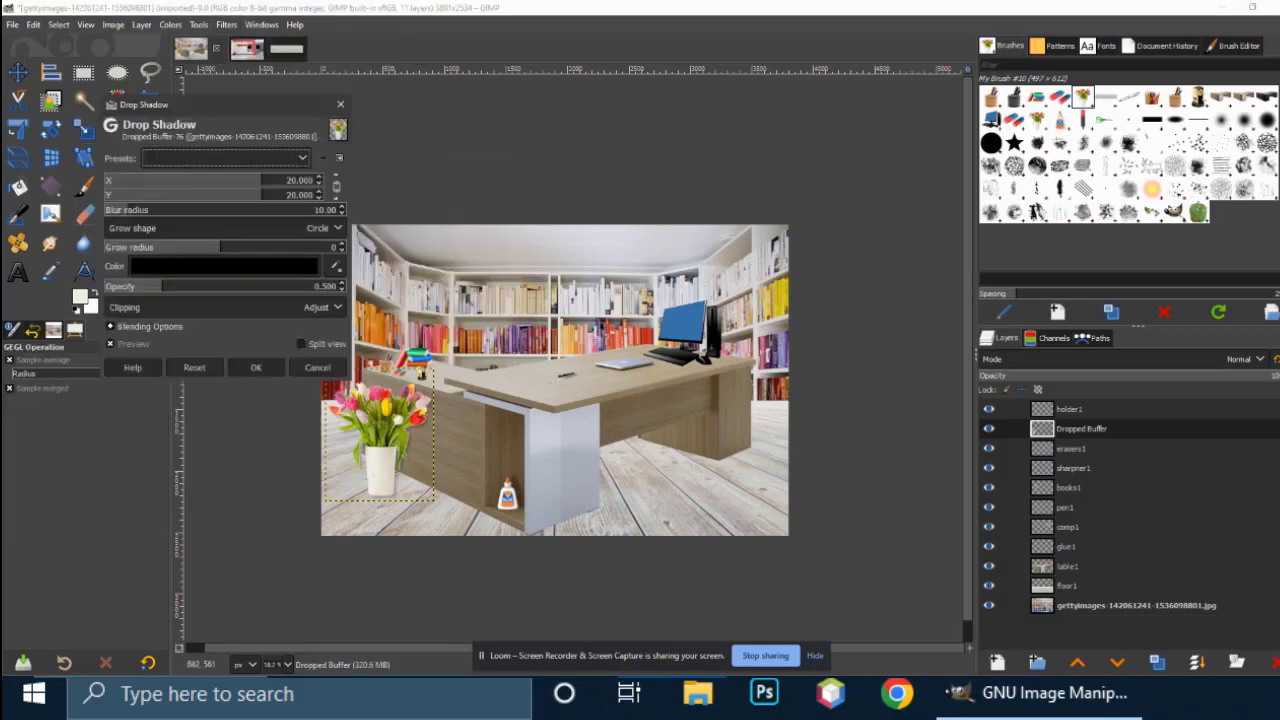
left_click(283, 195)
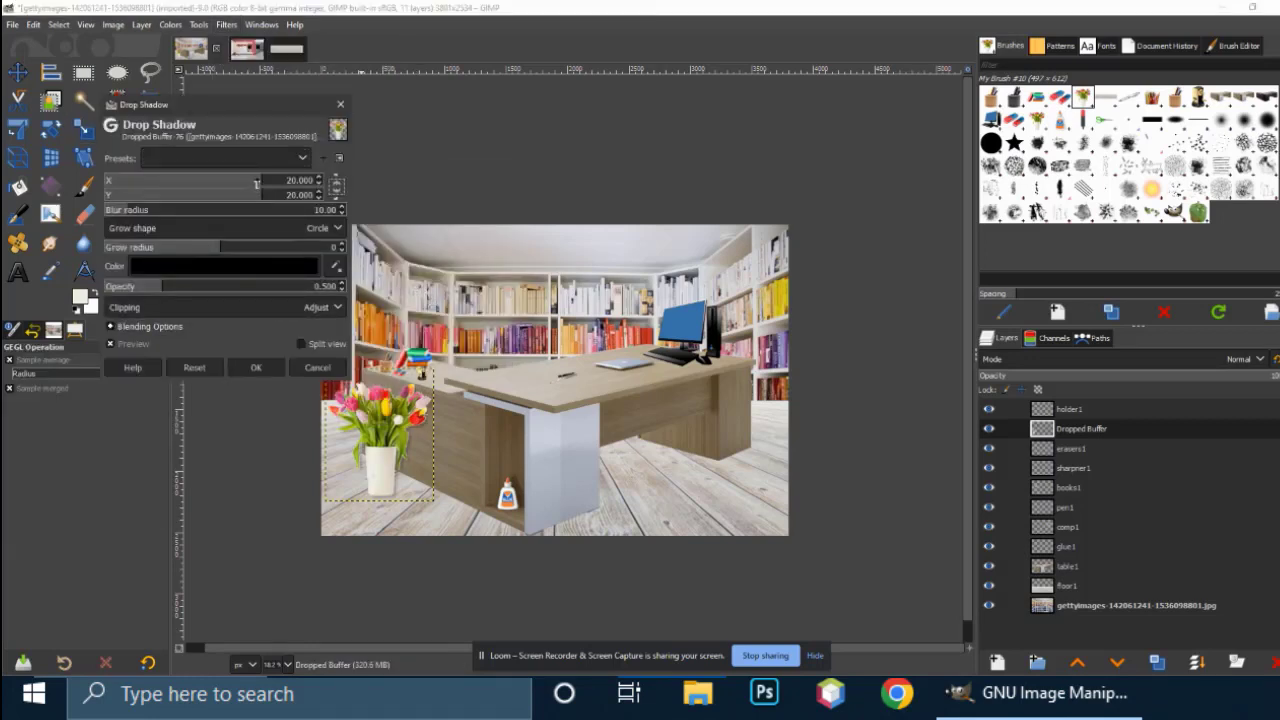
left_click_drag(256, 183, 357, 187)
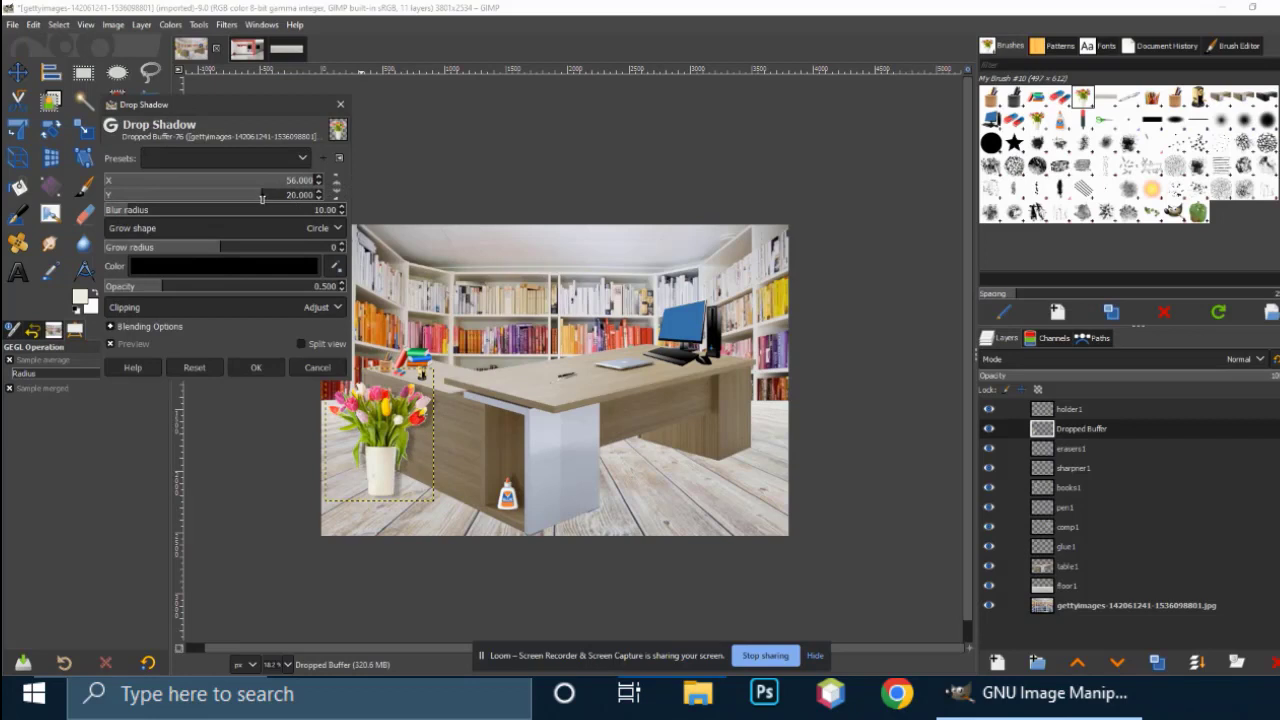
left_click_drag(262, 197, 110, 205)
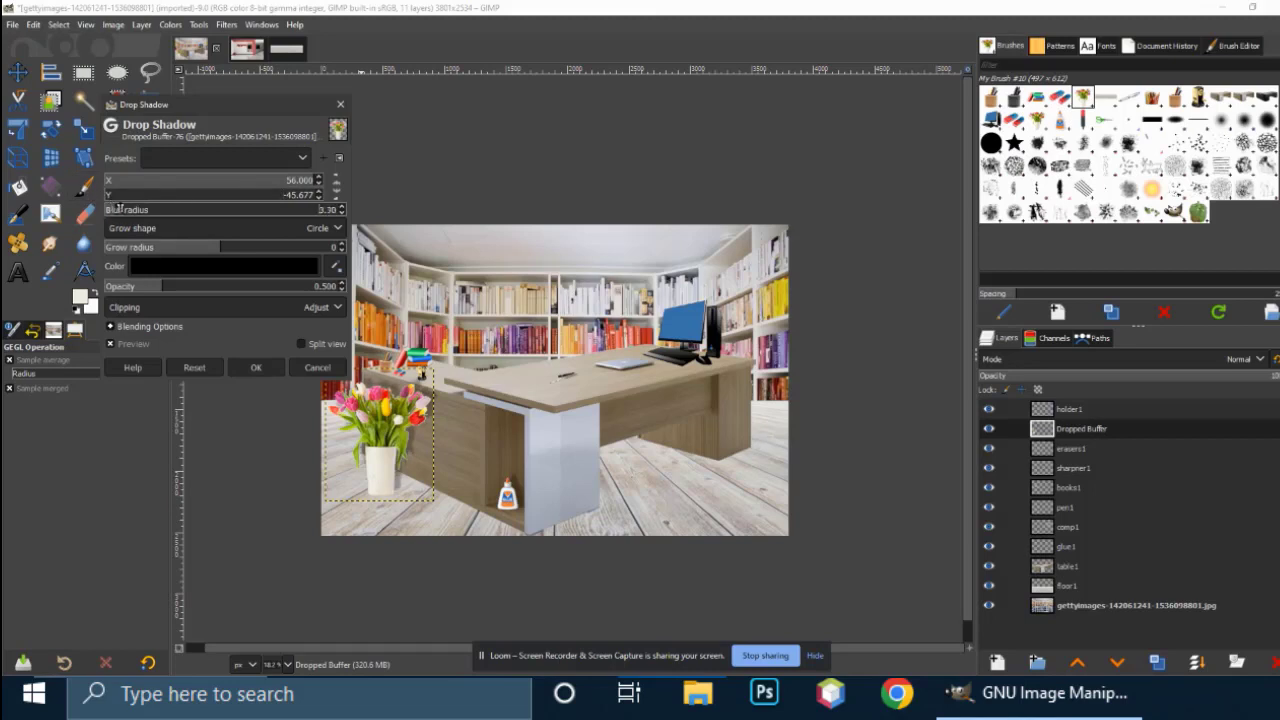
left_click_drag(161, 287, 97, 283)
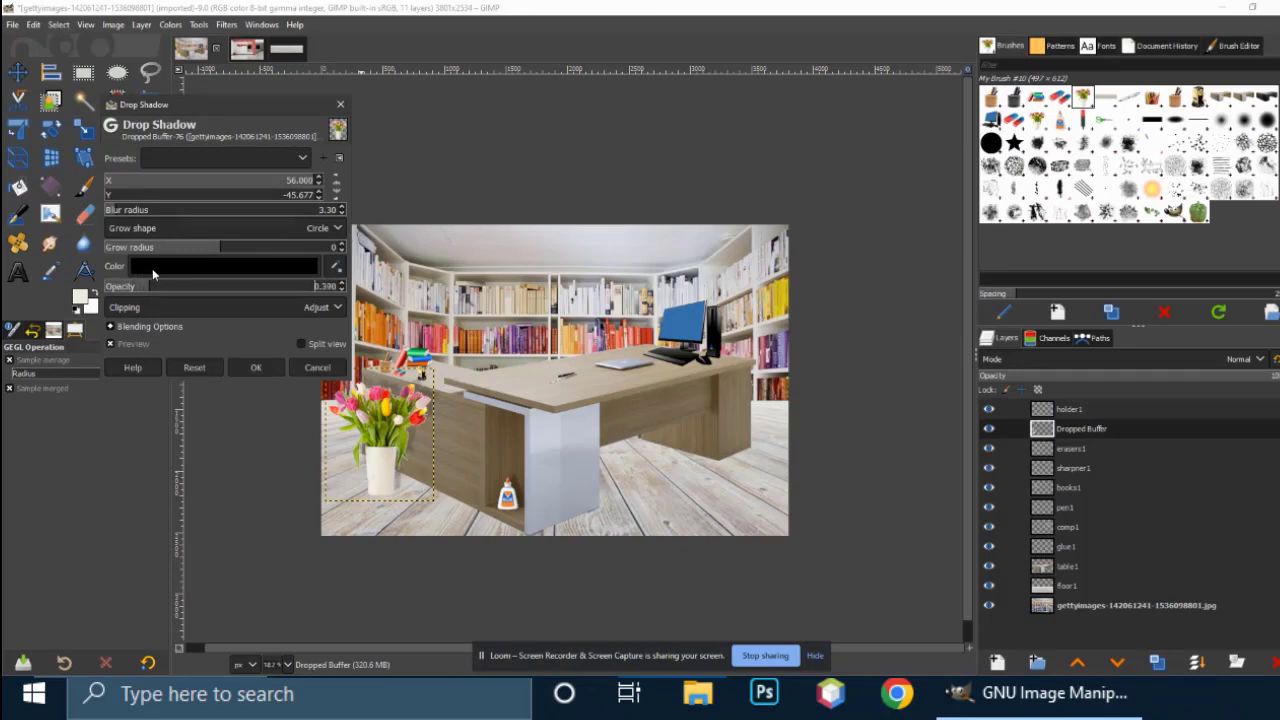
left_click_drag(221, 250, 183, 270)
mouse_move(114, 210)
left_mouse_down()
mouse_move(200, 207)
mouse_move(105, 212)
left_mouse_up()
left_click(256, 367)
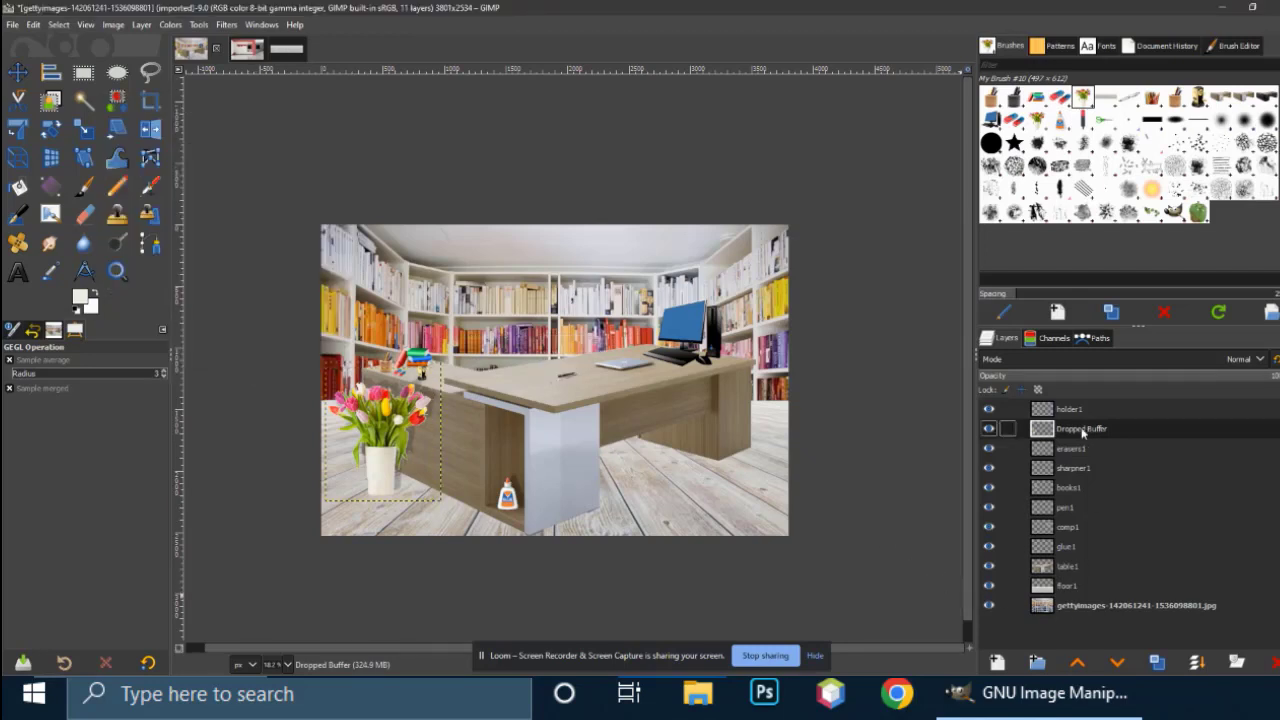
- Rename the tulip vase layer as flower1
double_click(1078, 428)
type("flower1")
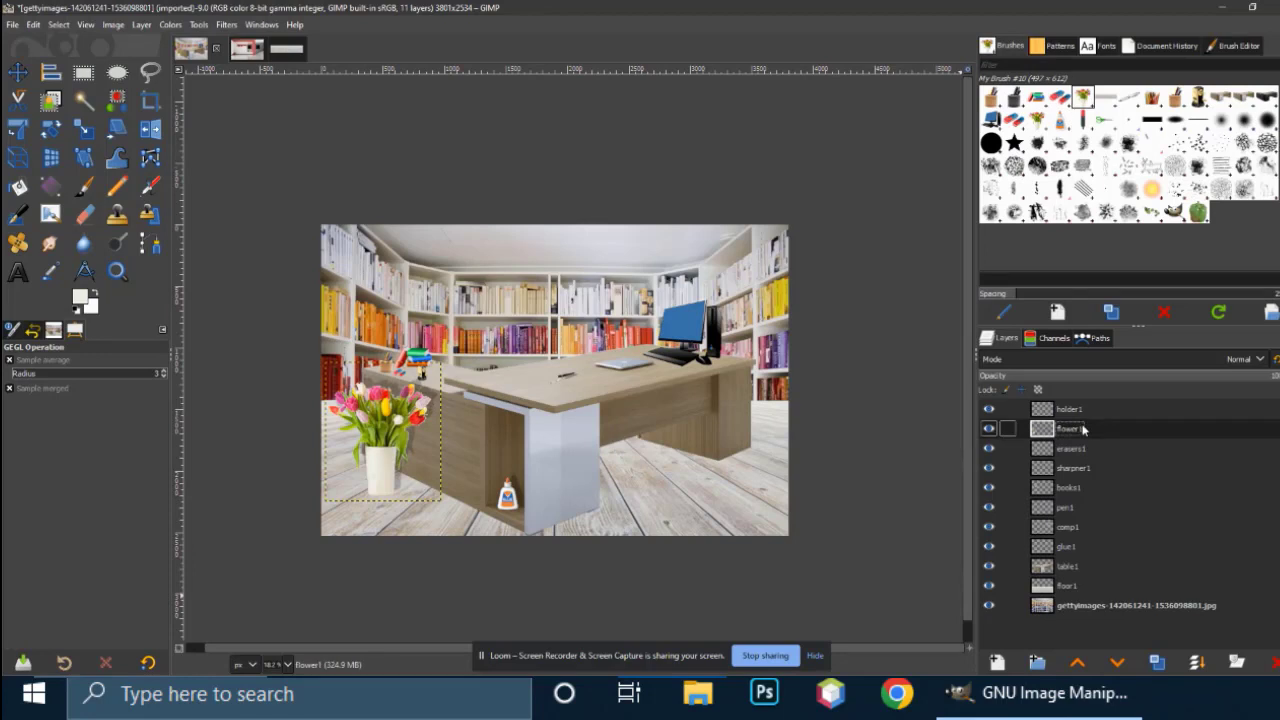
key("Return")
- Add the green scissors brush as a new layer and move it between glue1 and table1 in the layer stack
left_click(1071, 608)
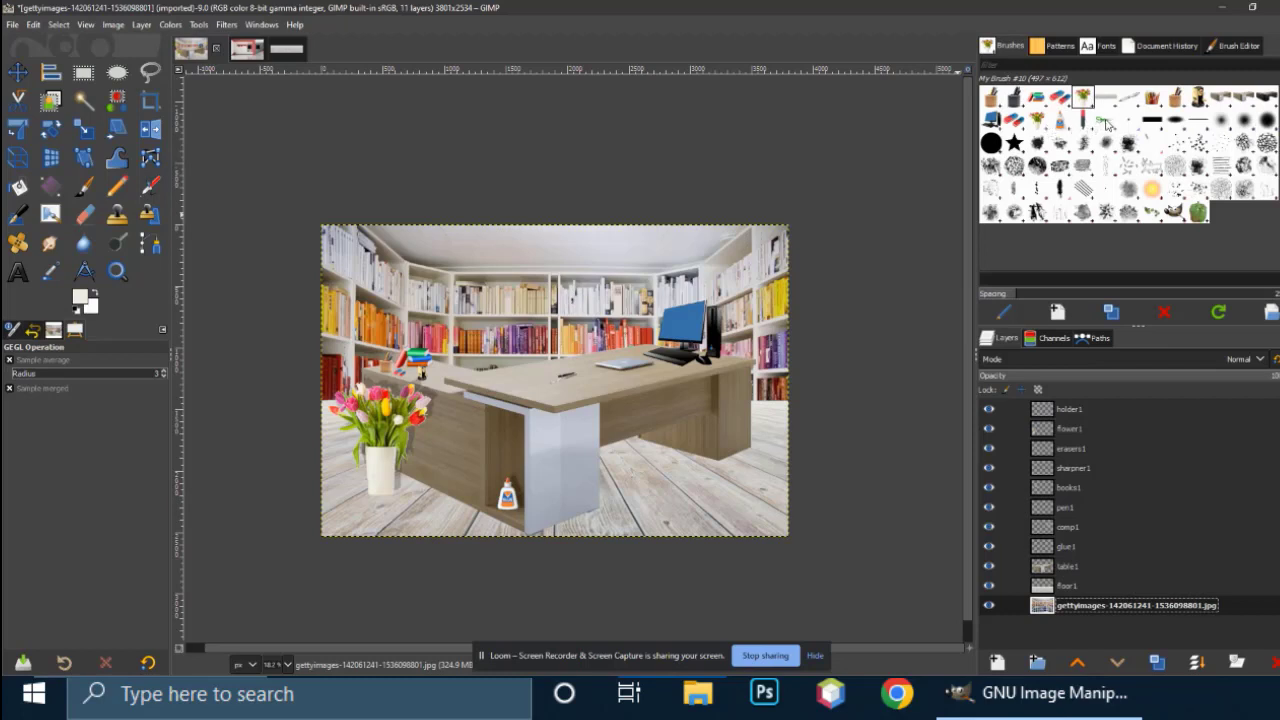
mouse_move(1105, 121)
left_mouse_down()
mouse_move(1057, 165)
mouse_move(609, 363)
mouse_move(552, 372)
left_mouse_up()
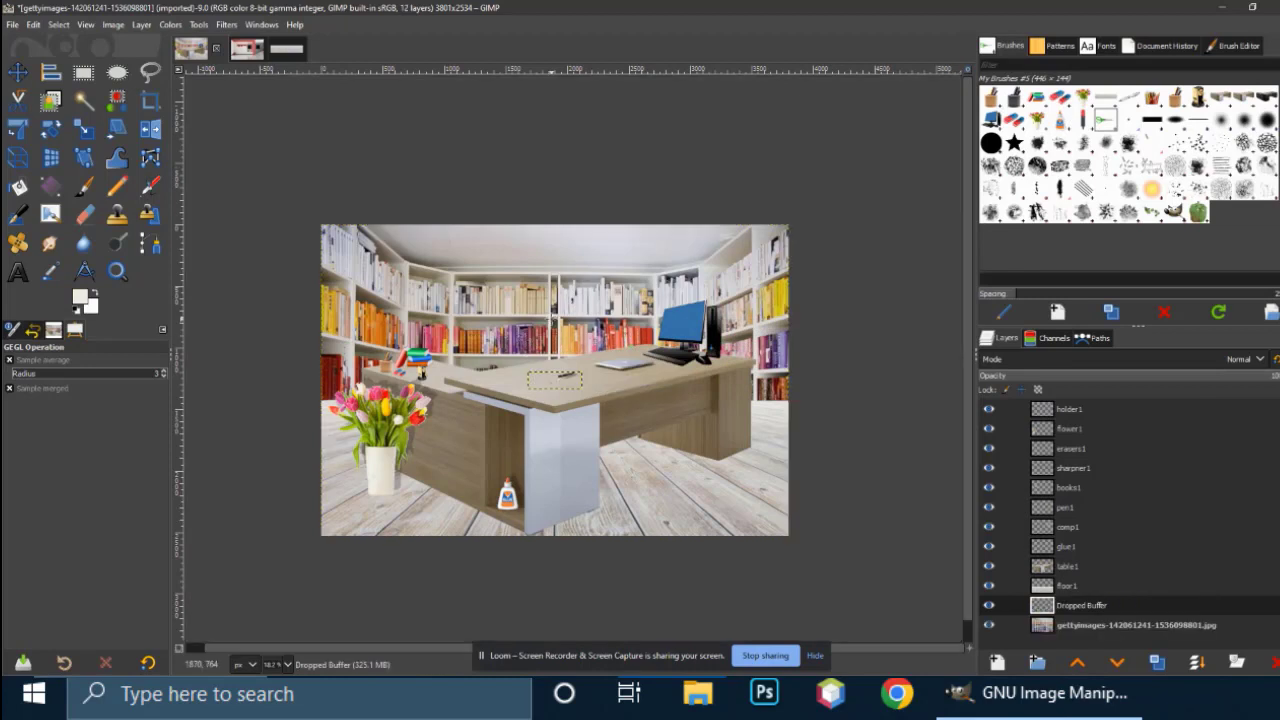
left_click_drag(1067, 609, 1066, 566)
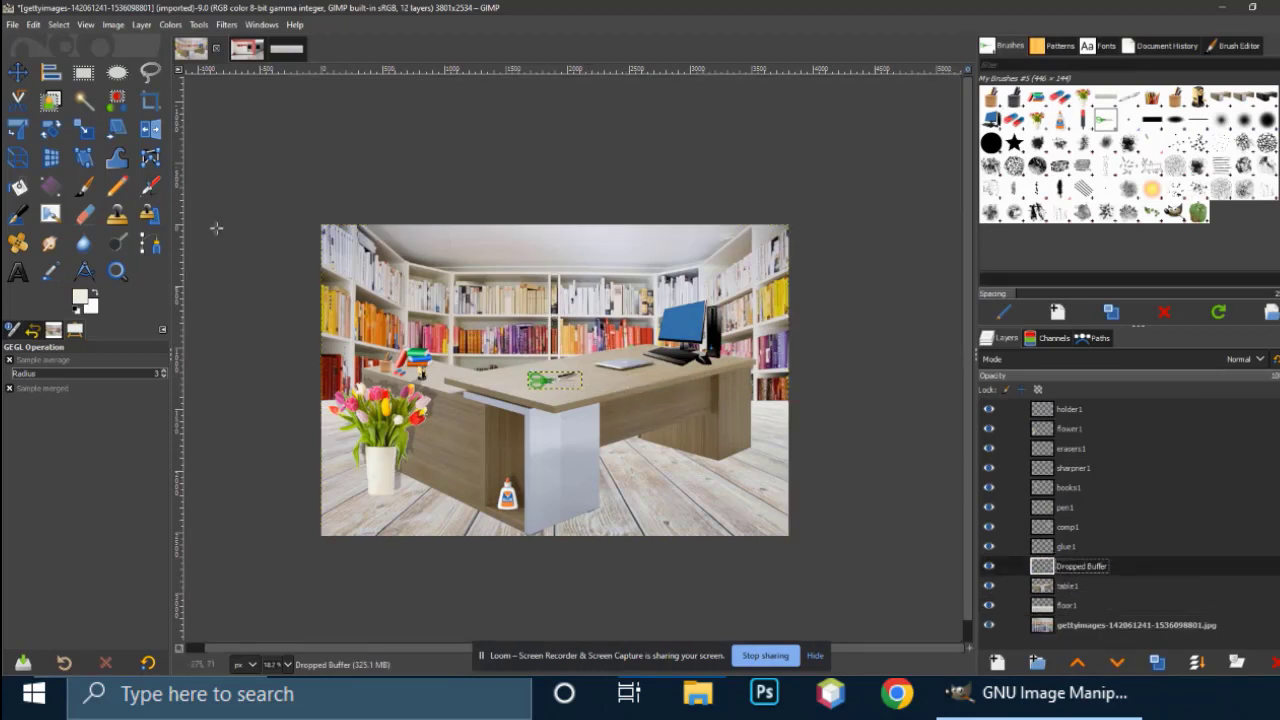
- Move the green scissors across the desktop so they lie just left of the pens
left_click(17, 72)
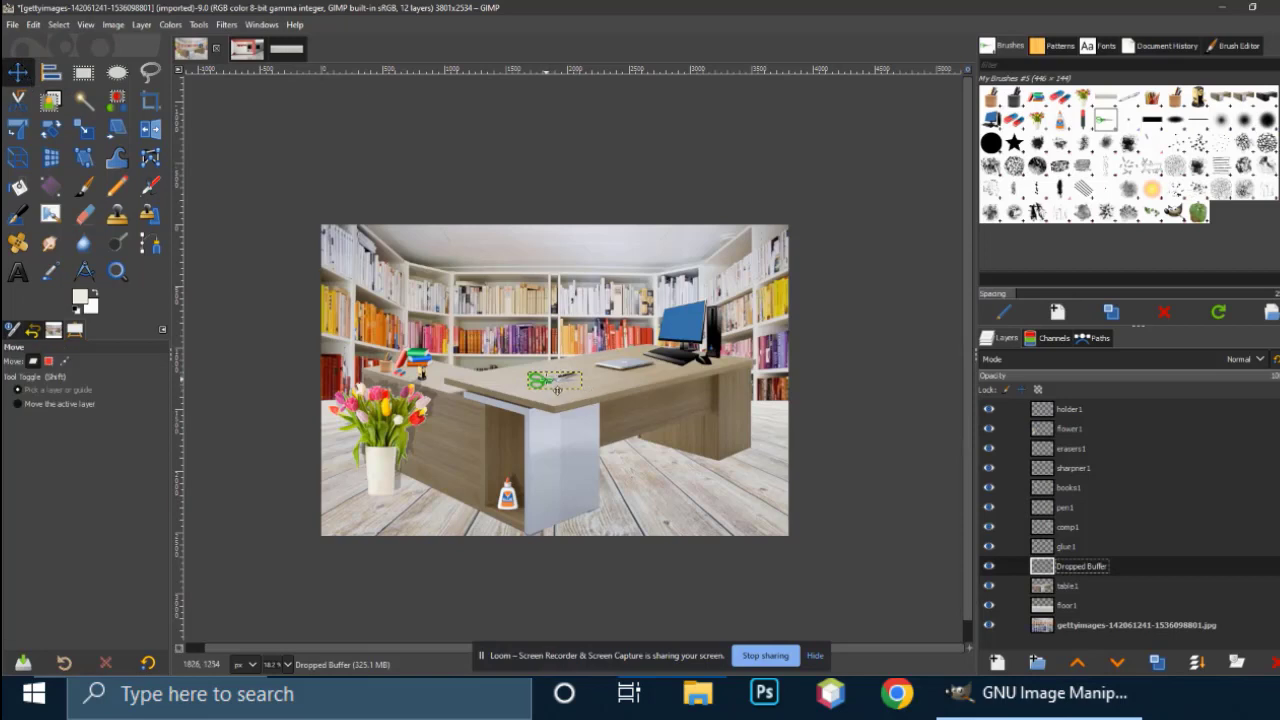
left_click_drag(549, 387, 521, 388)
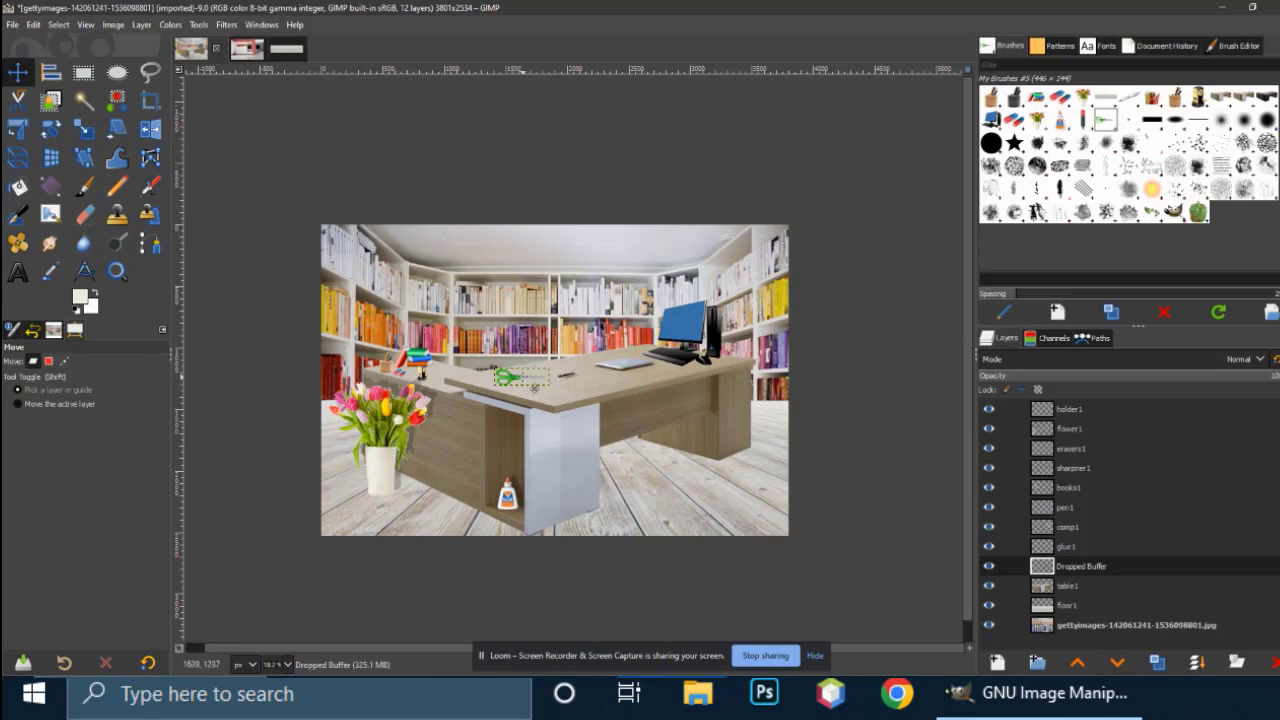
scroll(535, 389, "up", 4)
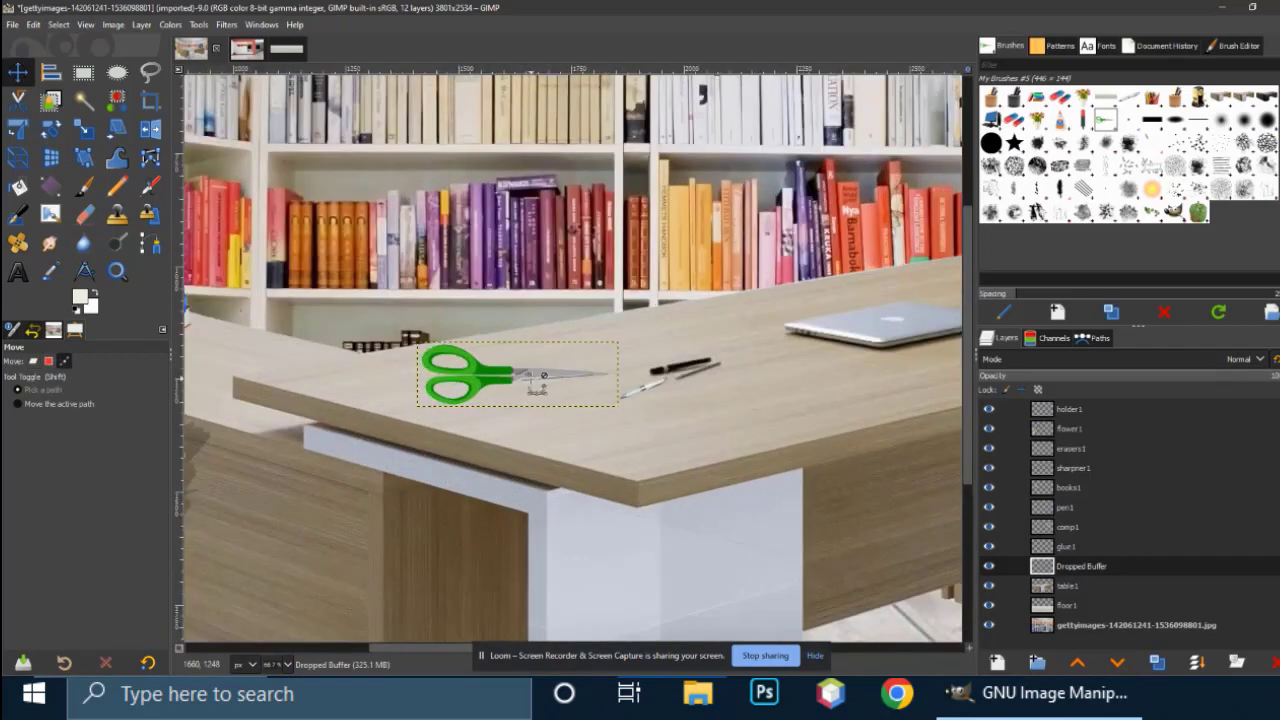
left_click_drag(494, 377, 491, 376)
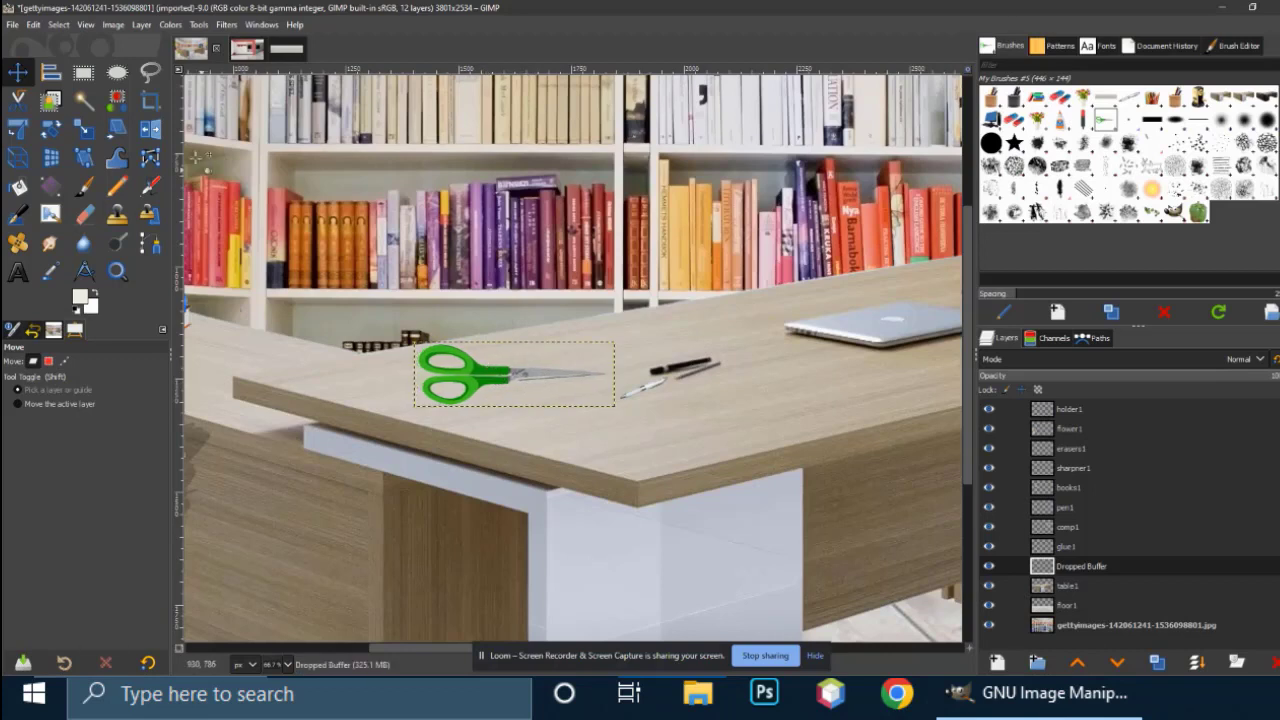
- Tilt the green scissors layer back with a 3D Transform so the scissors lie flat in the desktop's perspective
left_click(50, 157)
left_click(484, 372)
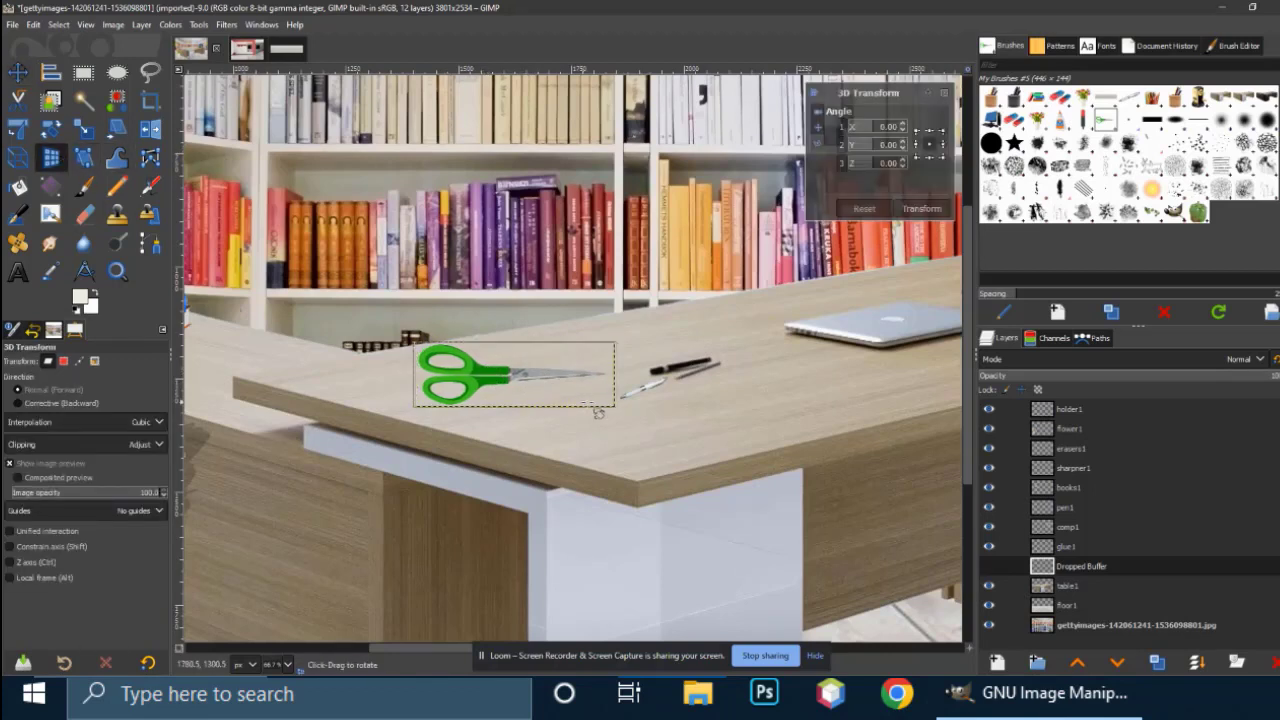
left_click_drag(617, 407, 626, 304)
left_click(914, 204)
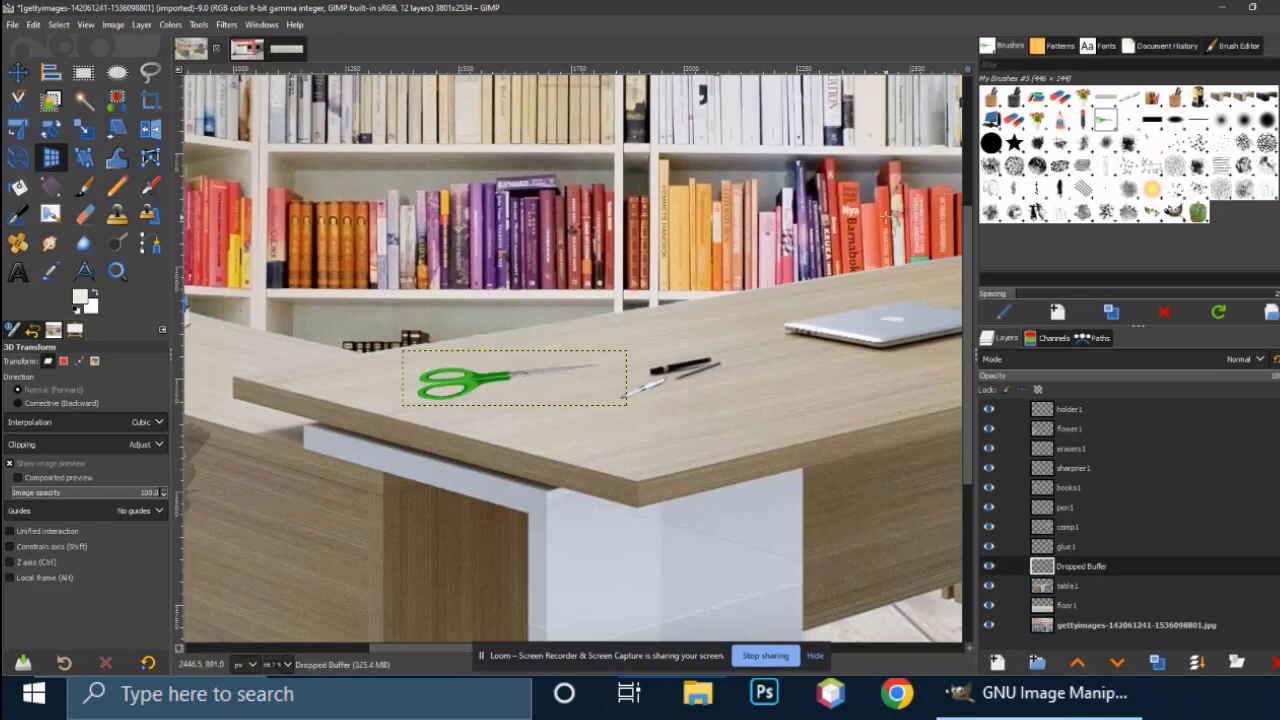
- Apply a drop shadow to the scissors with X and Y 4.645, blur radius 1.06 and grow radius -55
left_click(226, 24)
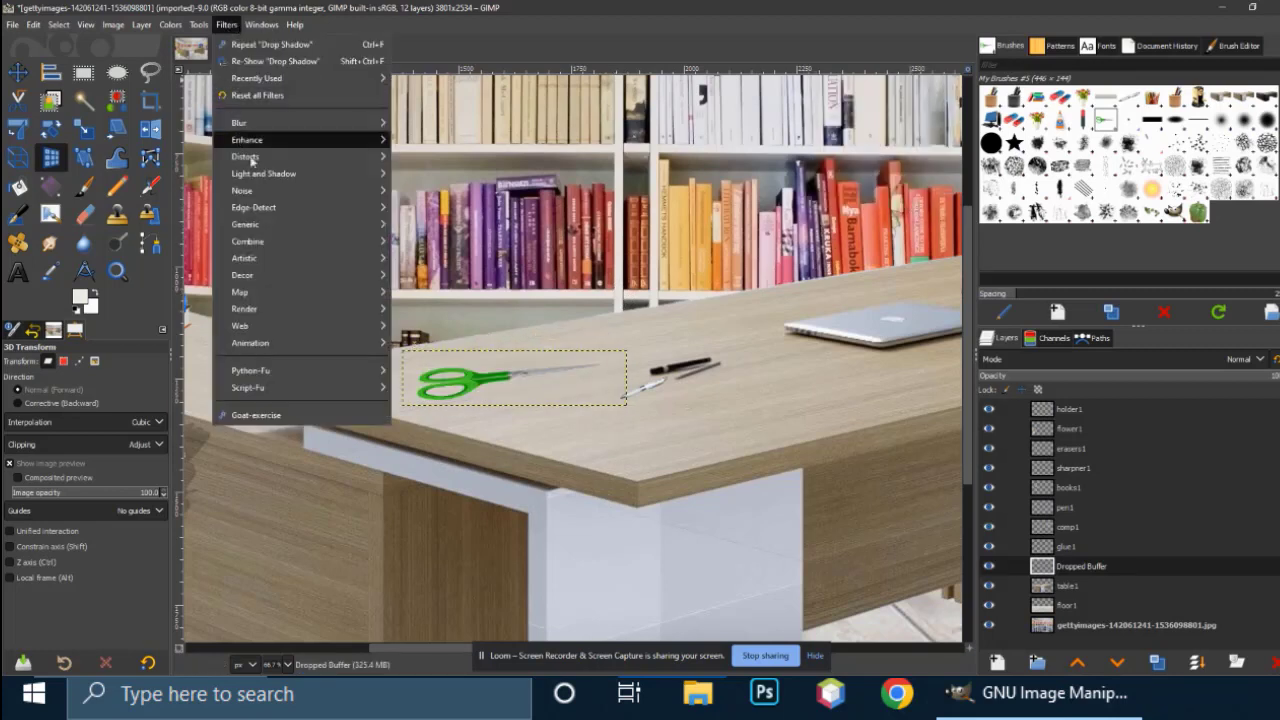
mouse_move(276, 176)
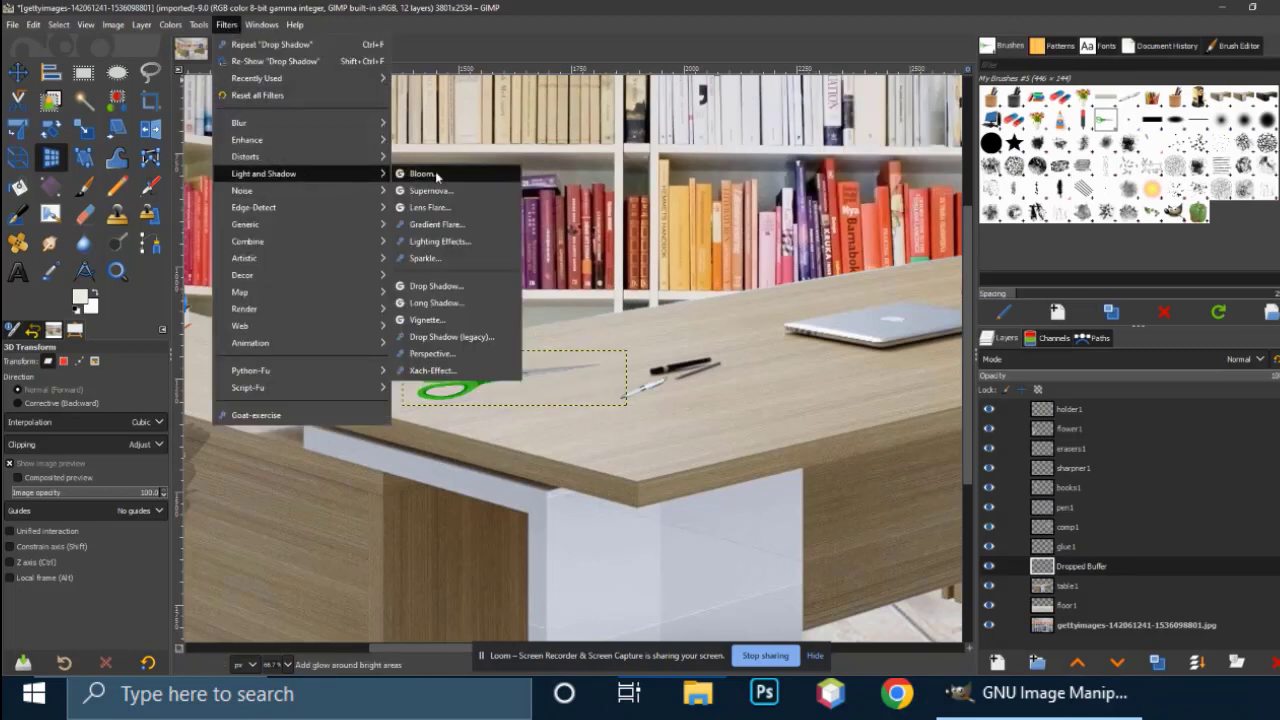
left_click(434, 287)
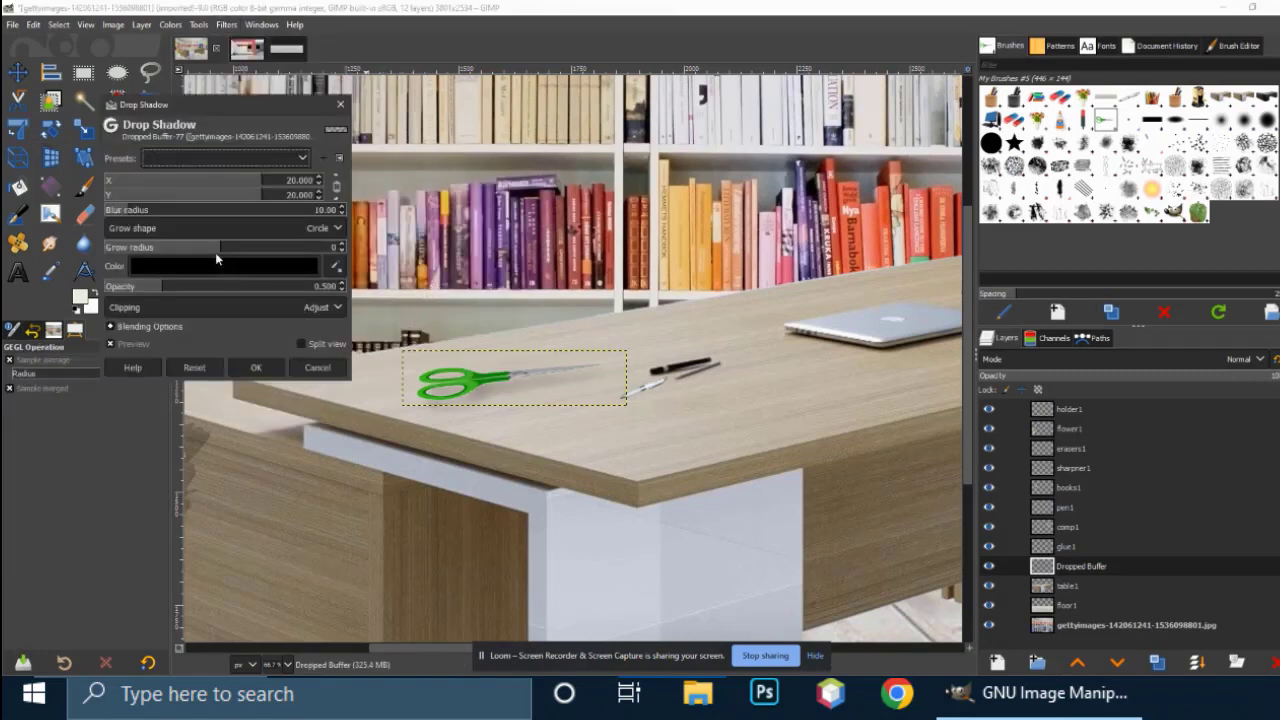
left_click_drag(218, 249, 108, 210)
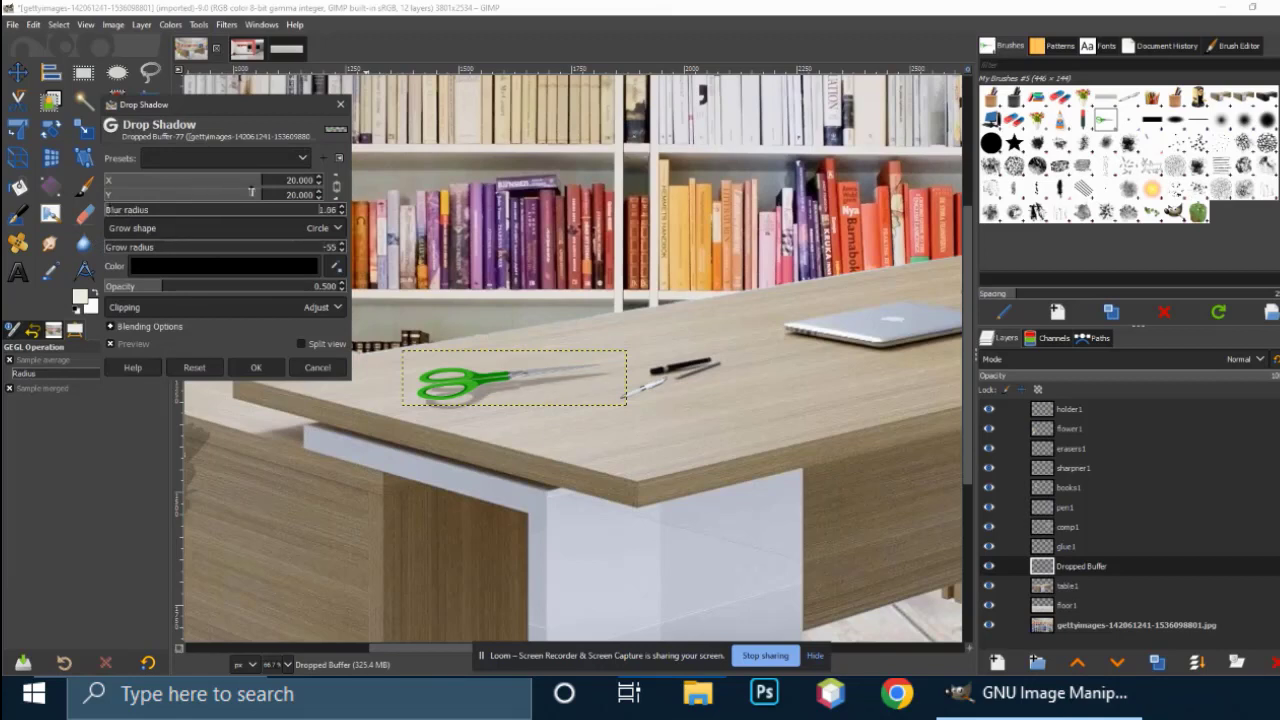
left_click_drag(258, 196, 222, 190)
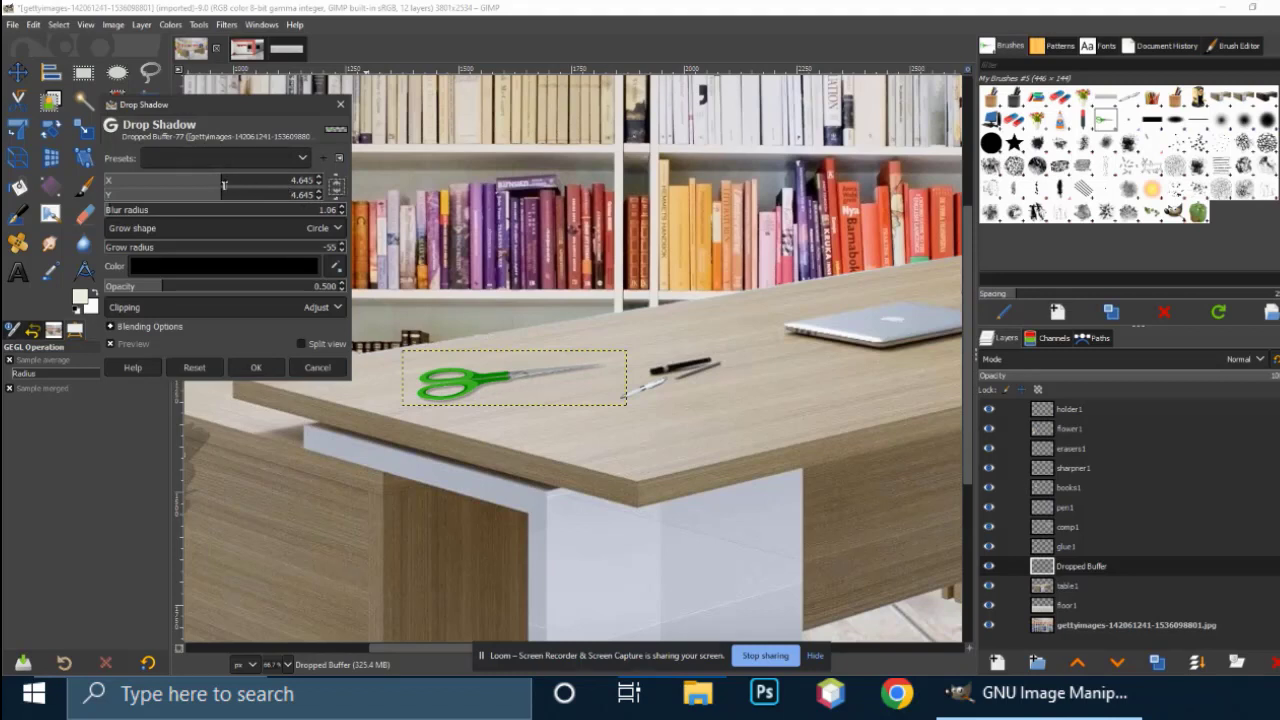
mouse_move(224, 185)
left_mouse_down()
mouse_move(271, 180)
mouse_move(185, 196)
mouse_move(238, 183)
mouse_move(212, 189)
mouse_move(286, 197)
mouse_move(221, 201)
left_mouse_up()
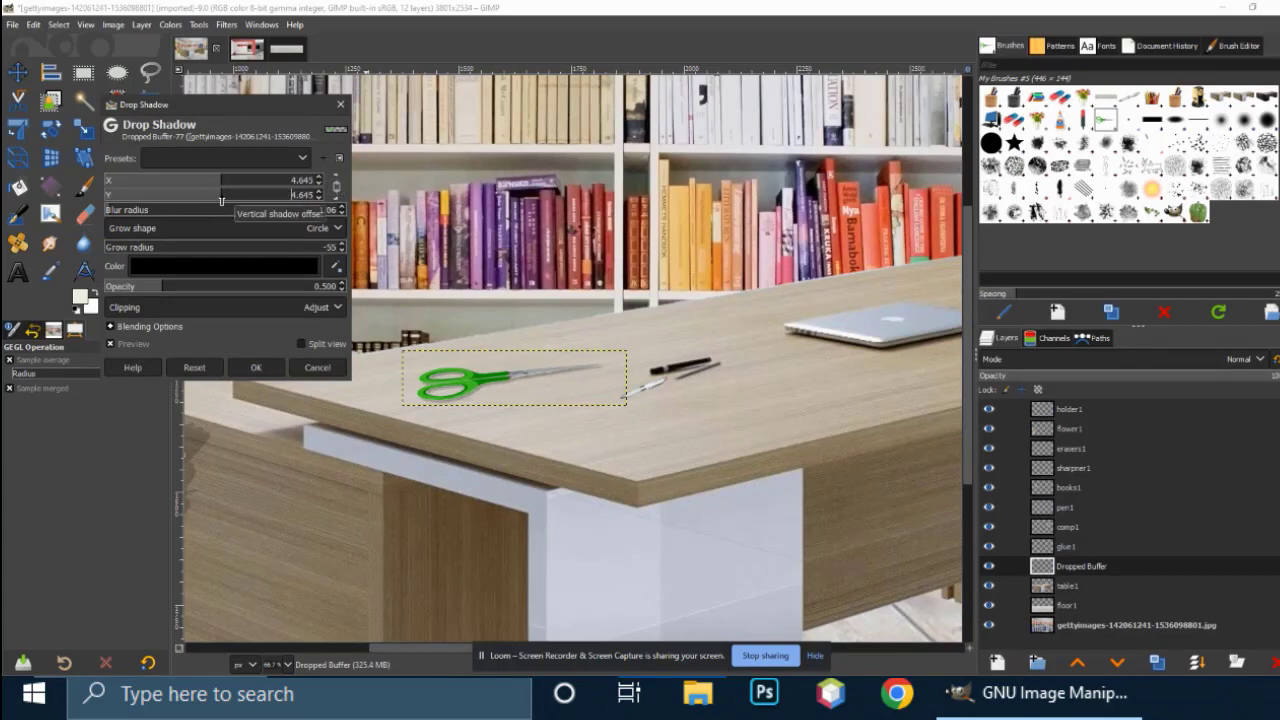
left_click(256, 367)
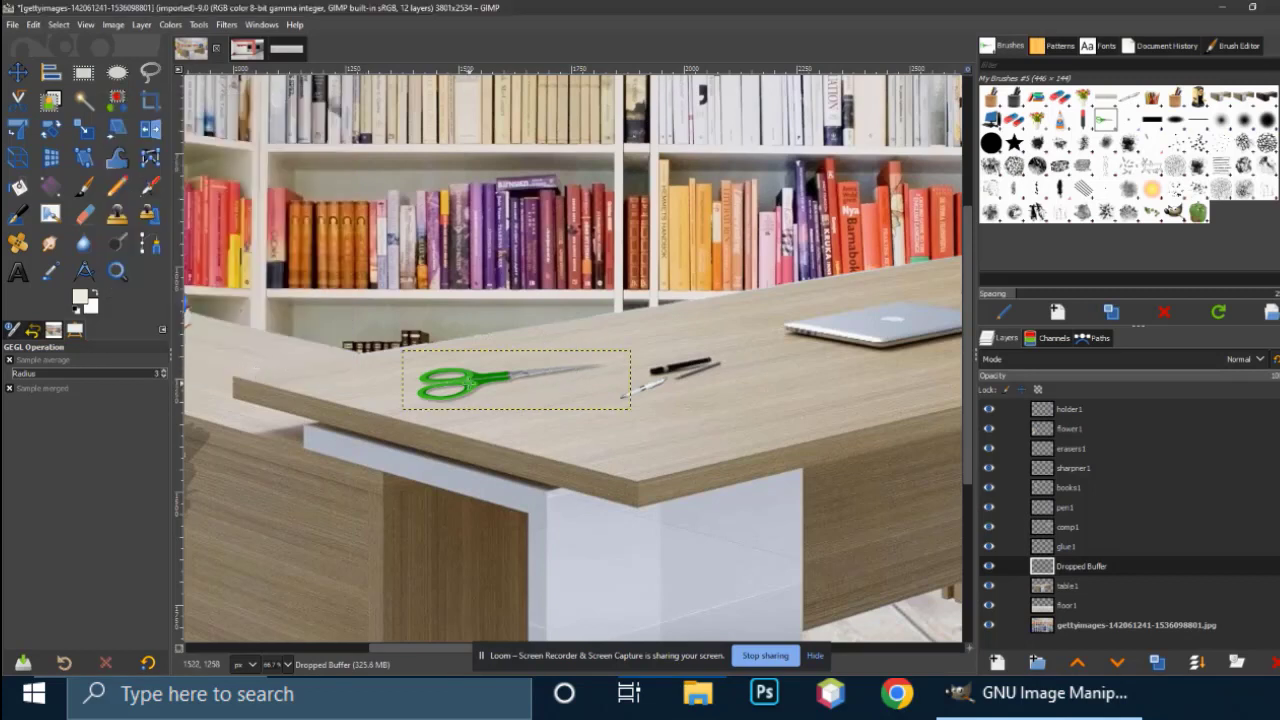
- Rename the green scissors layer as scissors1
double_click(1072, 566)
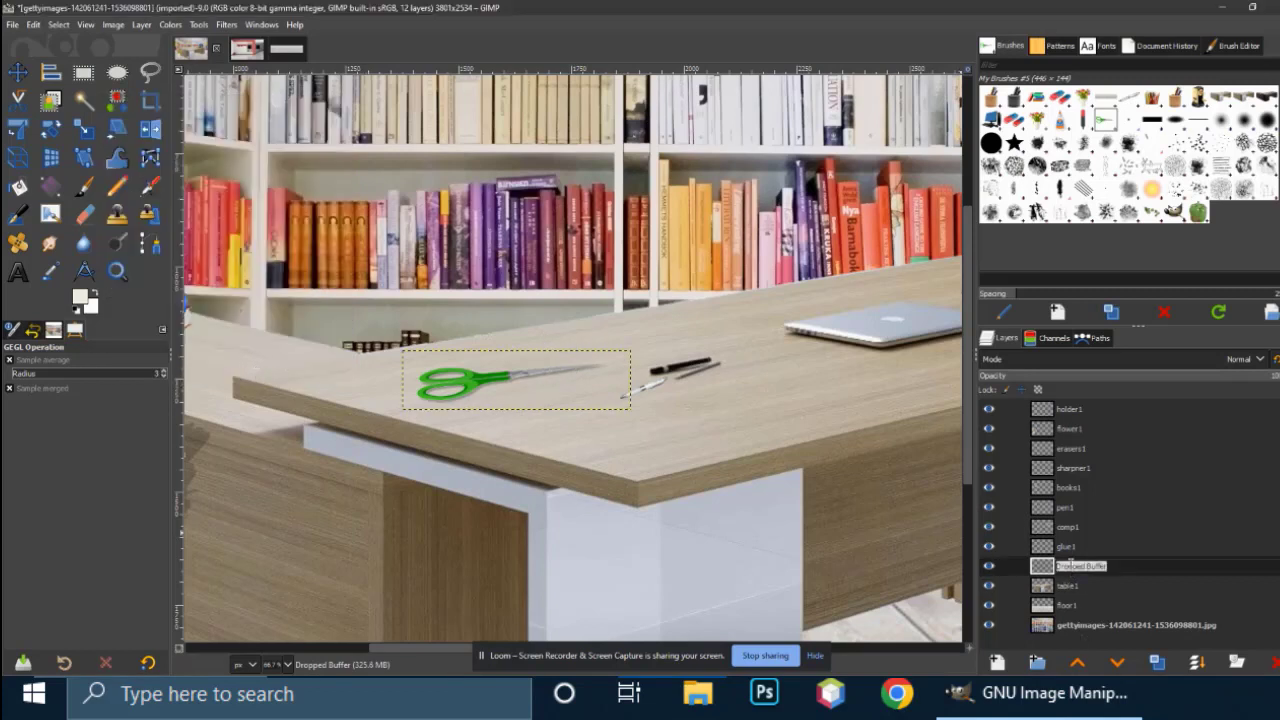
type("scissors1")
key("Return")
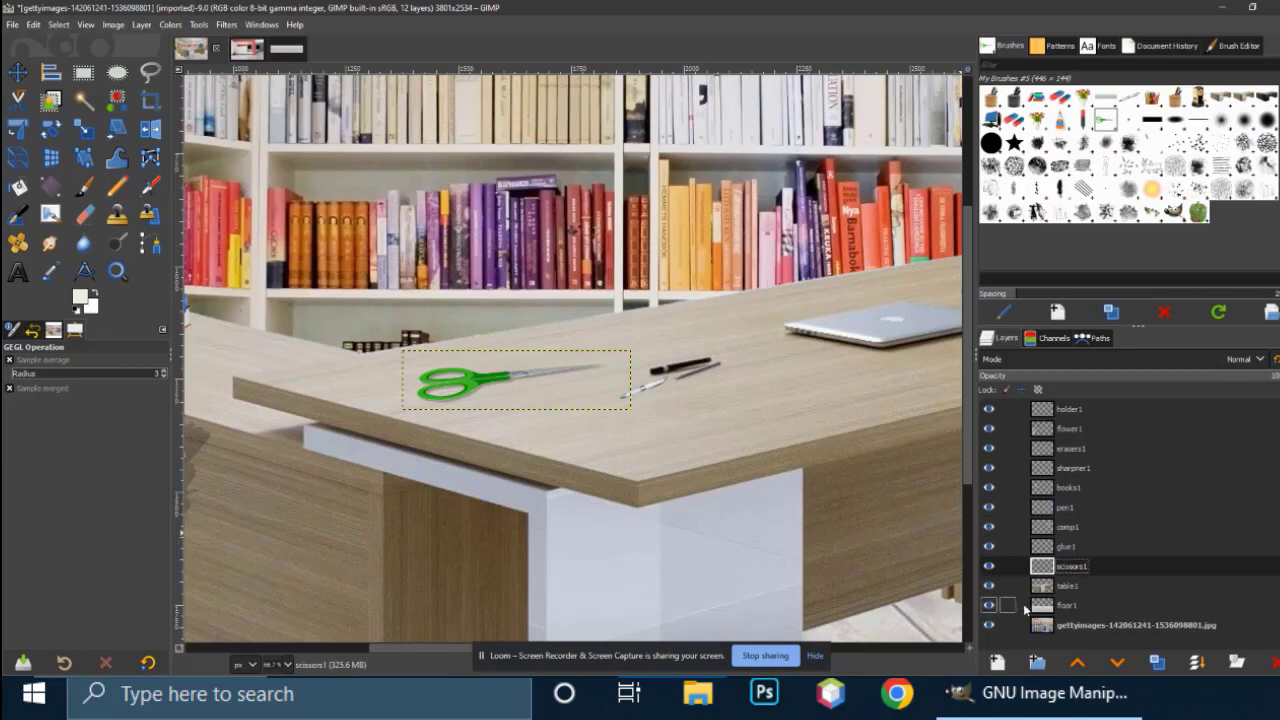
- Review the whole scene by hiding and reshowing individual layers in turn, from holder1 down to the bookshelf background photo
left_click(1043, 624)
scroll(580, 428, "down", 3)
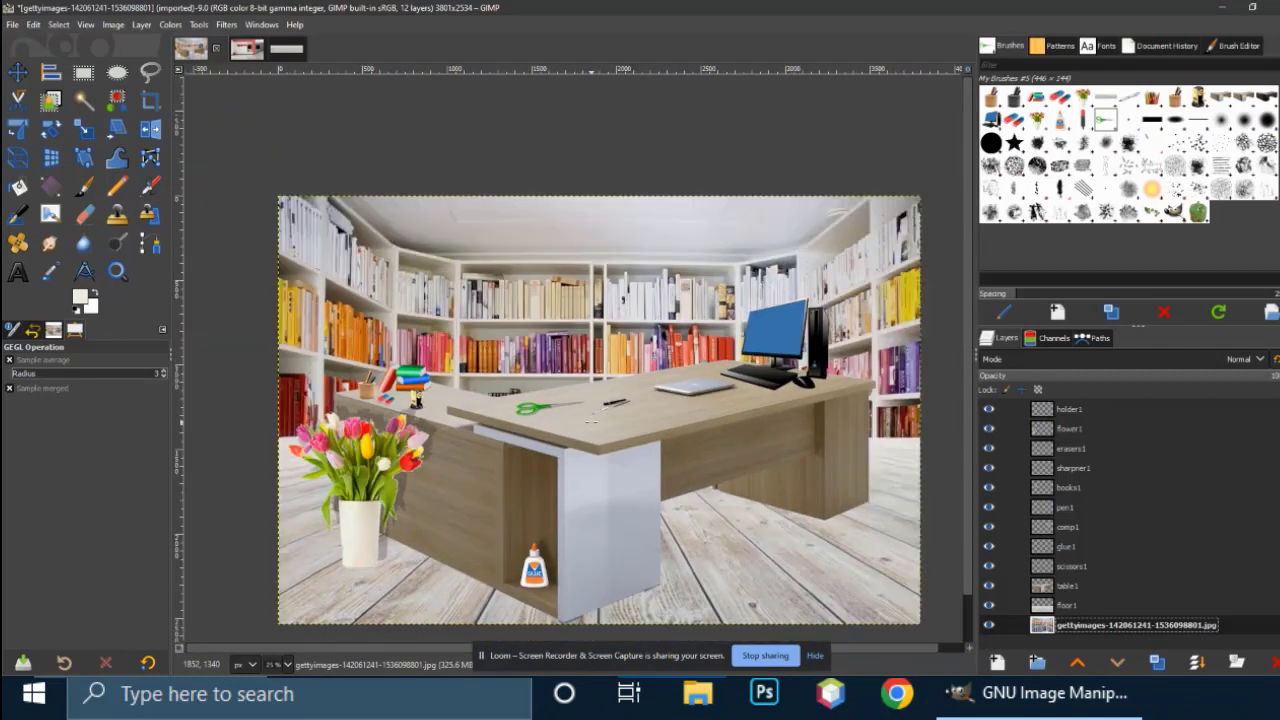
scroll(584, 437, "down", 1)
scroll(565, 343, "up", 1)
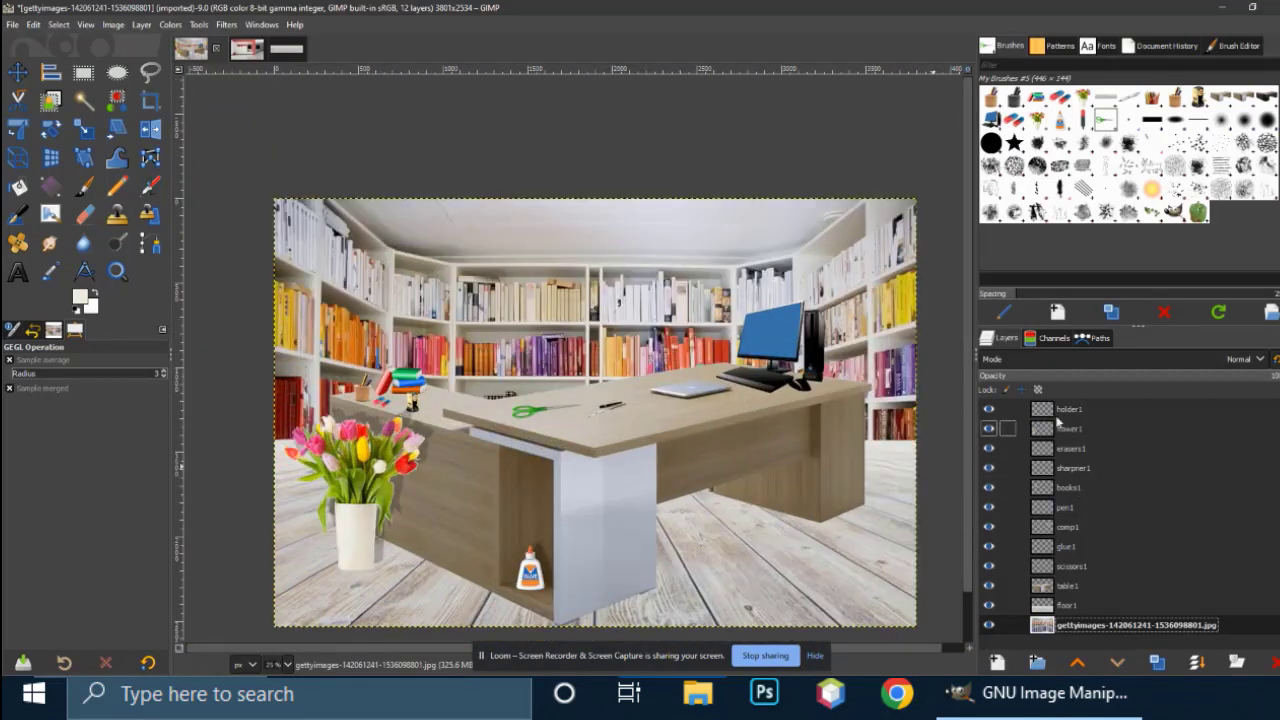
key("minus")
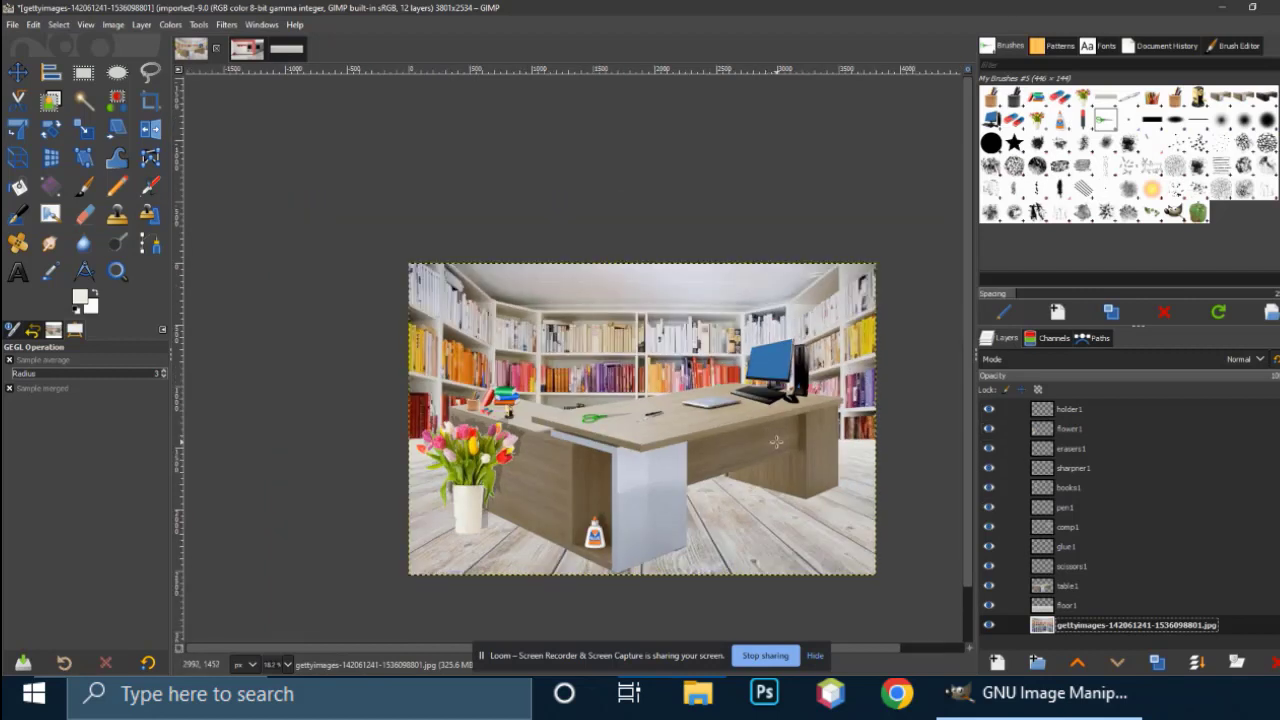
left_click(988, 410)
left_click(988, 410)
left_click(988, 410)
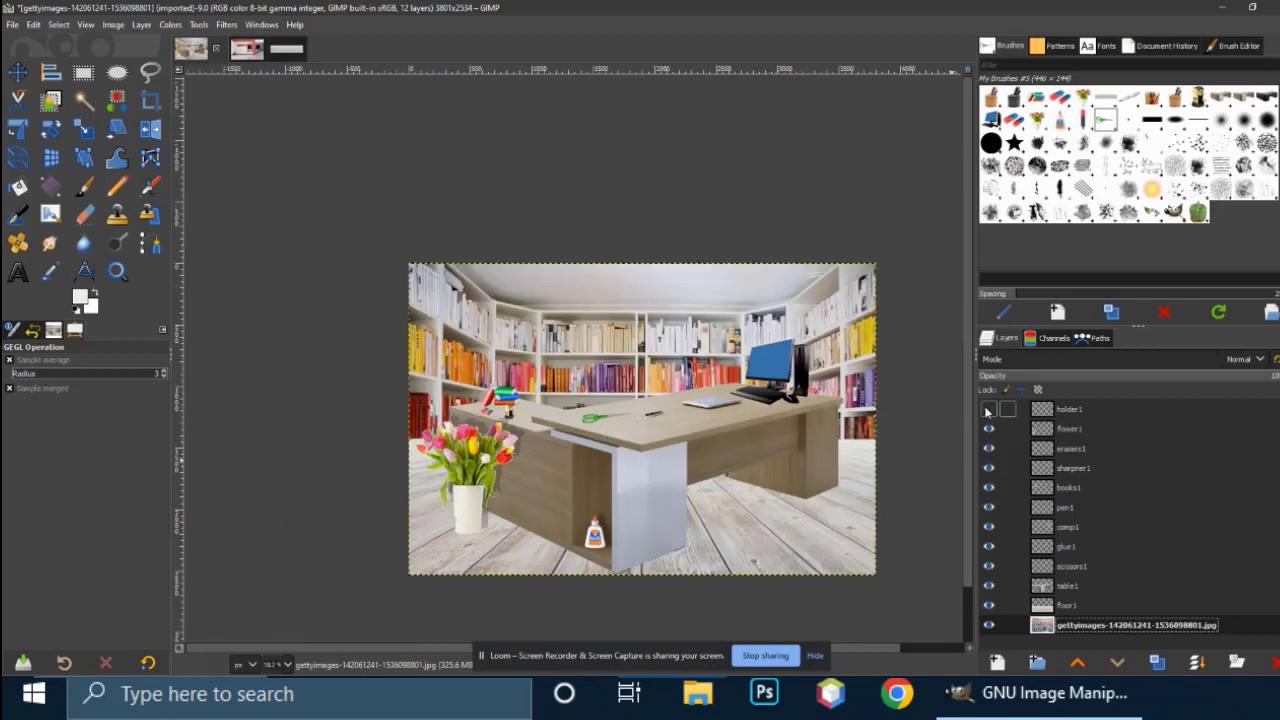
left_click(988, 410)
left_click(989, 428)
left_click(989, 428)
left_click(989, 428)
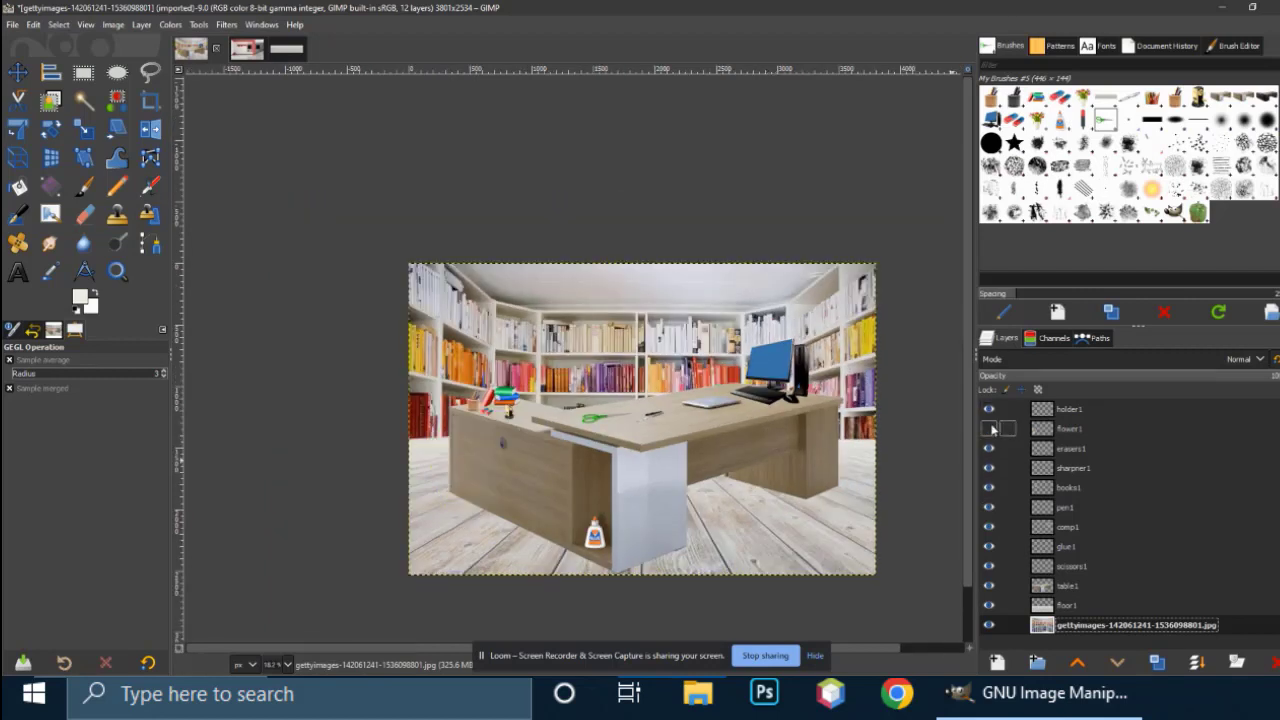
left_click(989, 428)
left_click(989, 449)
left_click(989, 449)
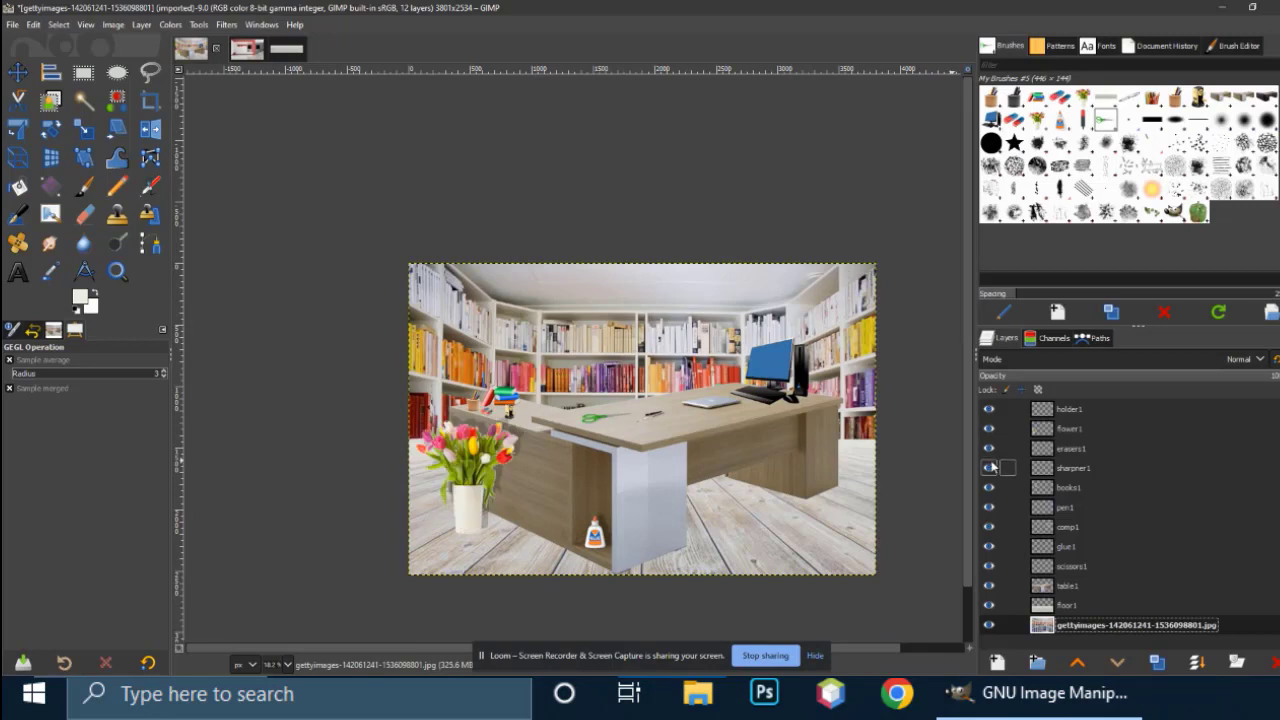
left_click(989, 468)
left_click(989, 468)
left_click(989, 487)
left_click(989, 487)
left_click(989, 527)
left_click(989, 527)
left_click(989, 546)
left_click(989, 546)
left_click(989, 566)
left_click(989, 566)
left_click(989, 586)
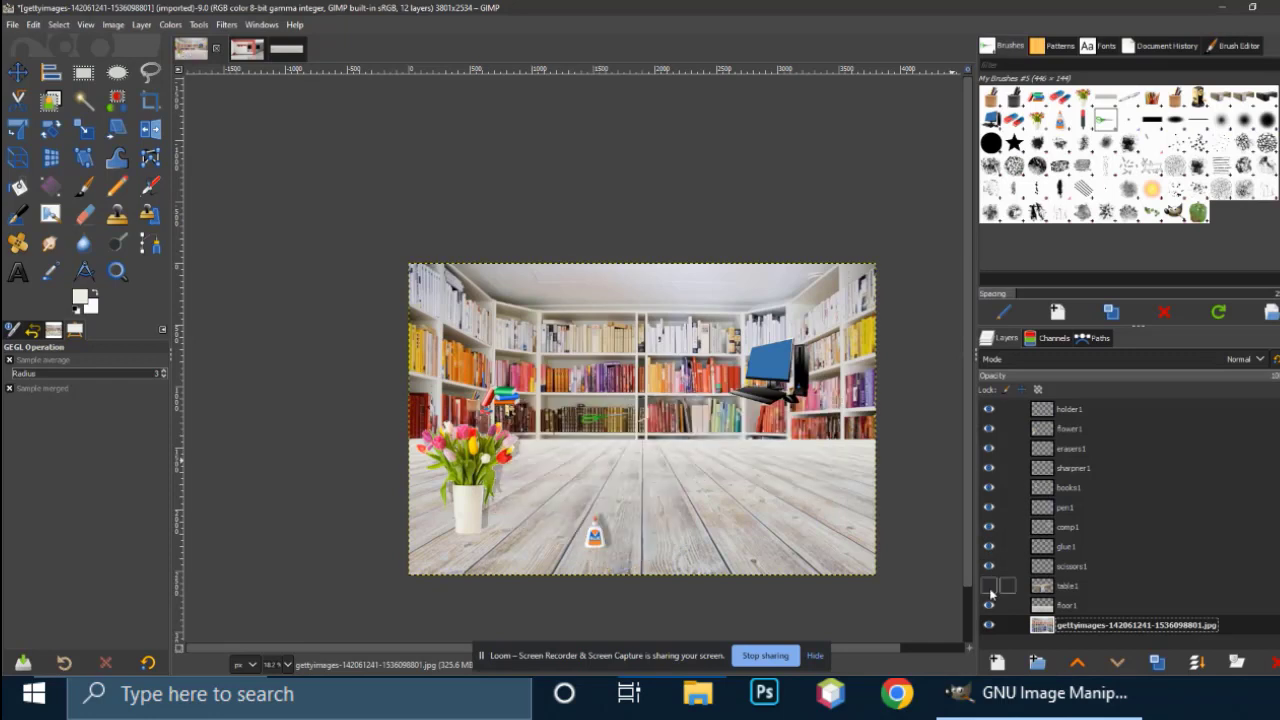
left_click(989, 587)
left_click(989, 606)
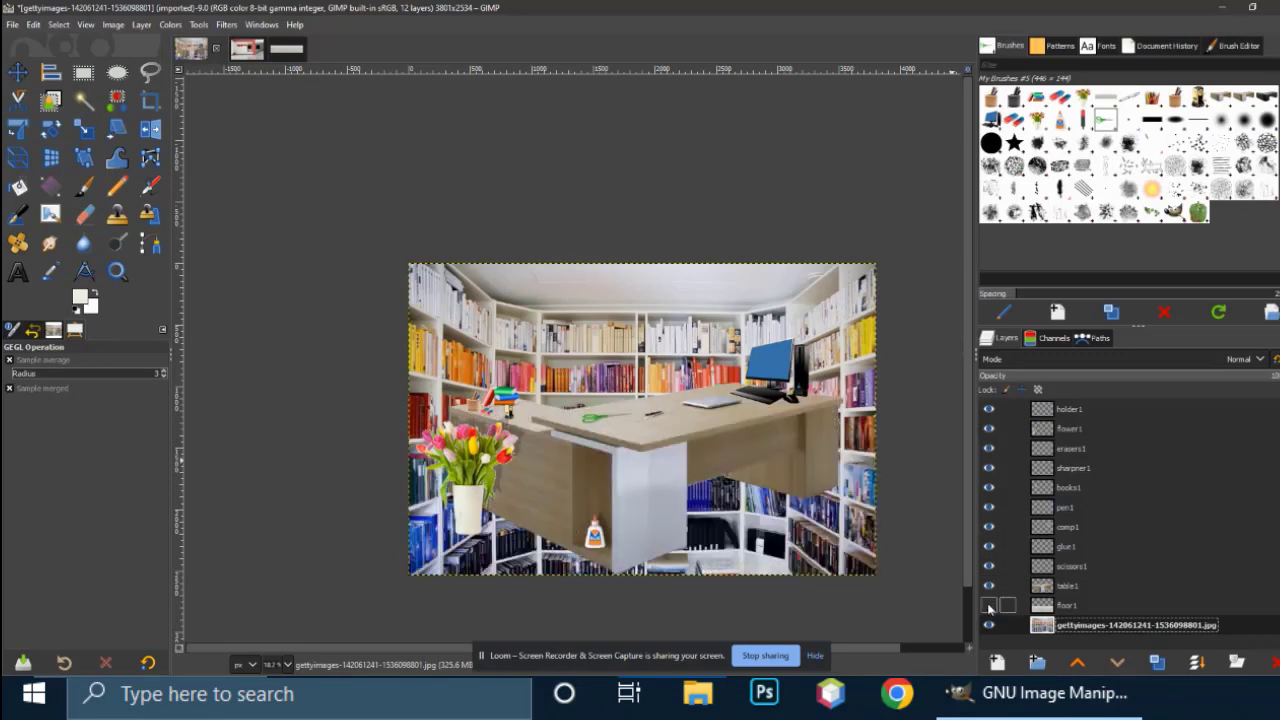
left_click(989, 606)
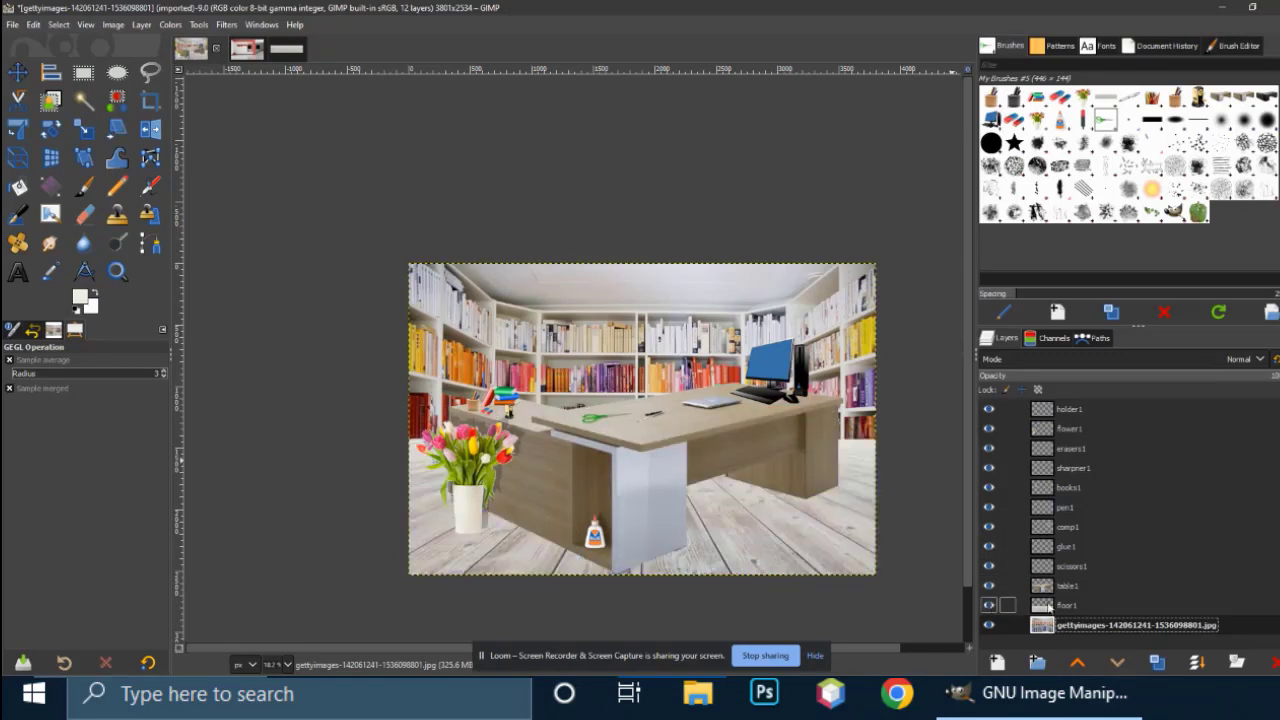
left_click(989, 626)
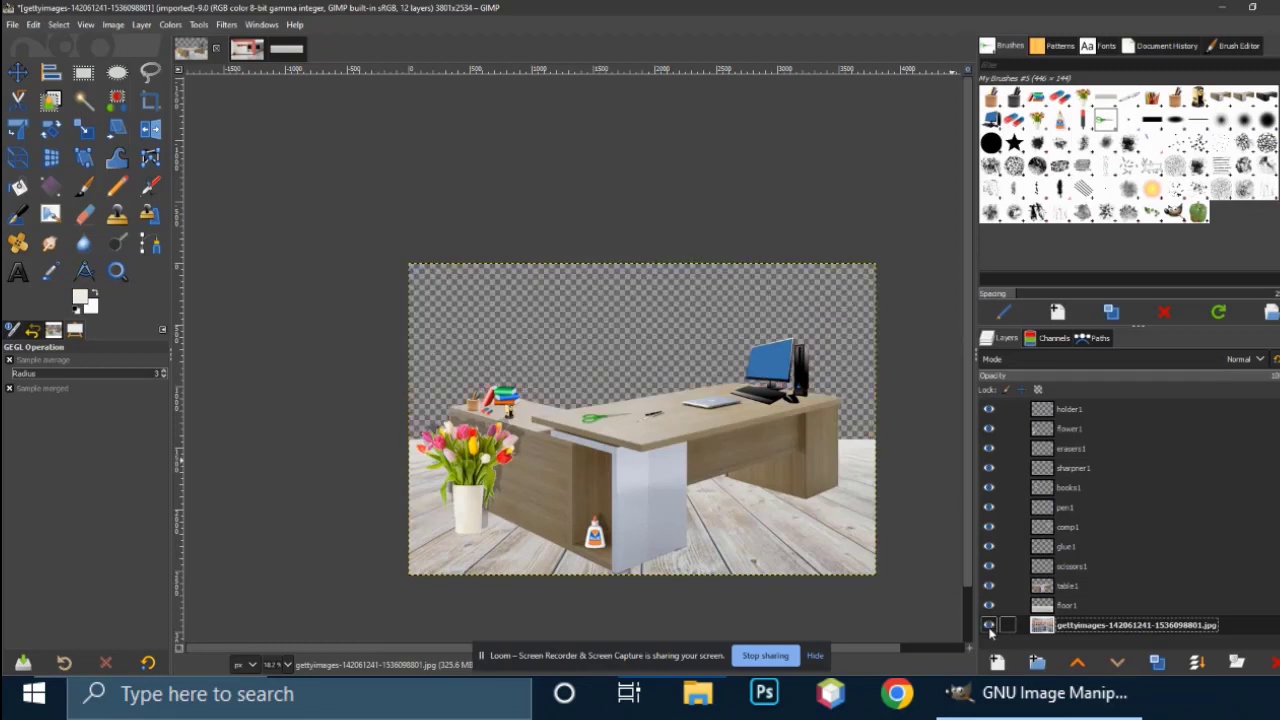
left_click(989, 626)
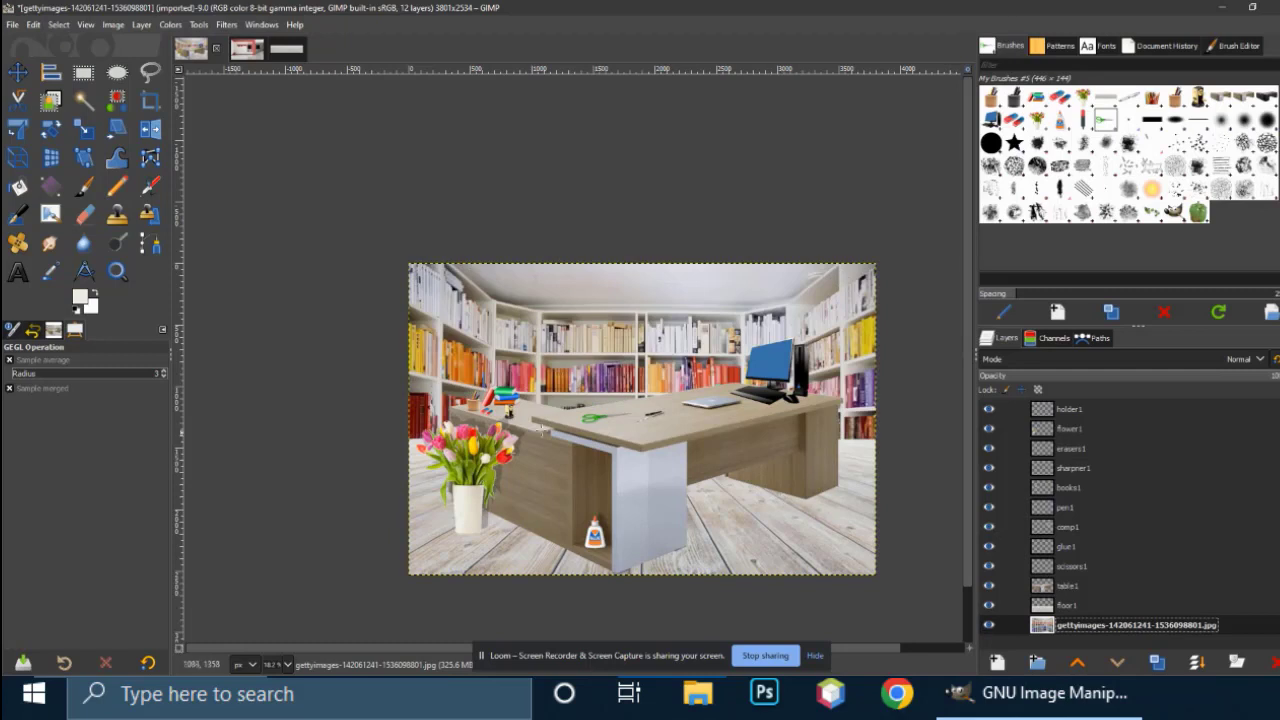
- Save the layered image as Layers1.xcf in the New folder directory
key("ctrl+s")
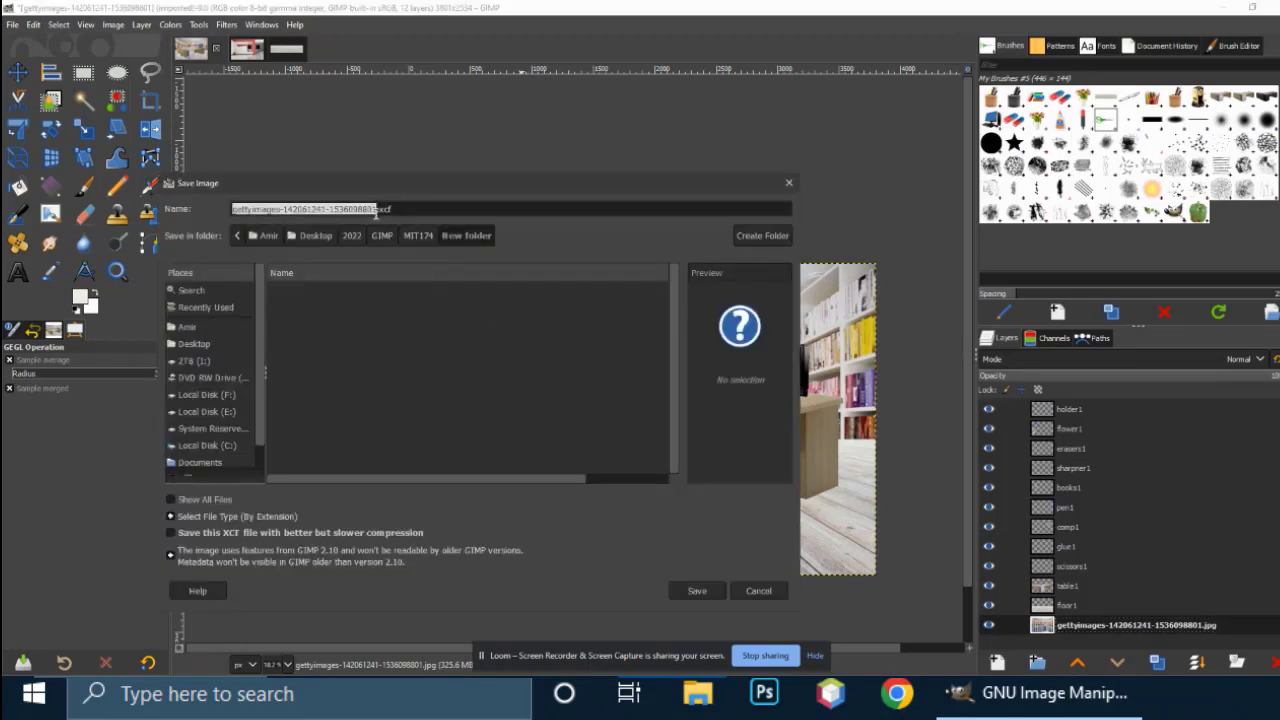
left_click(376, 209)
key("shift+Home")
type("Layers1")
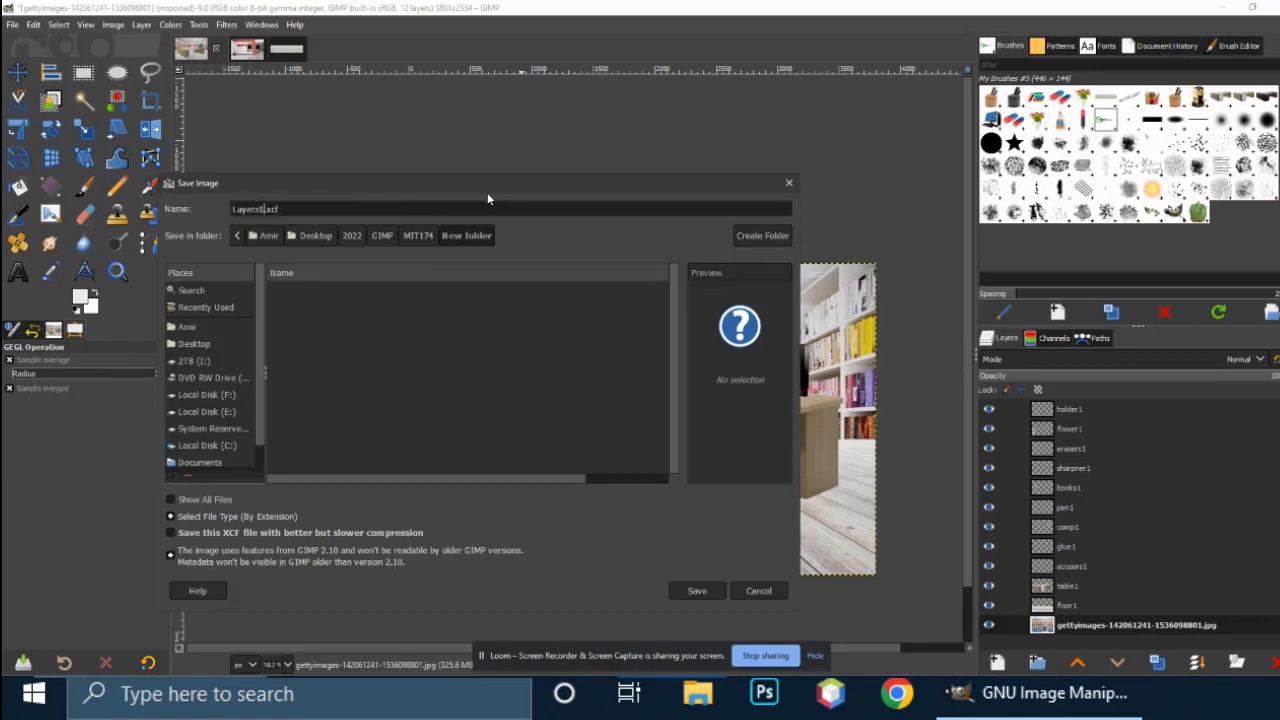
key("Return")
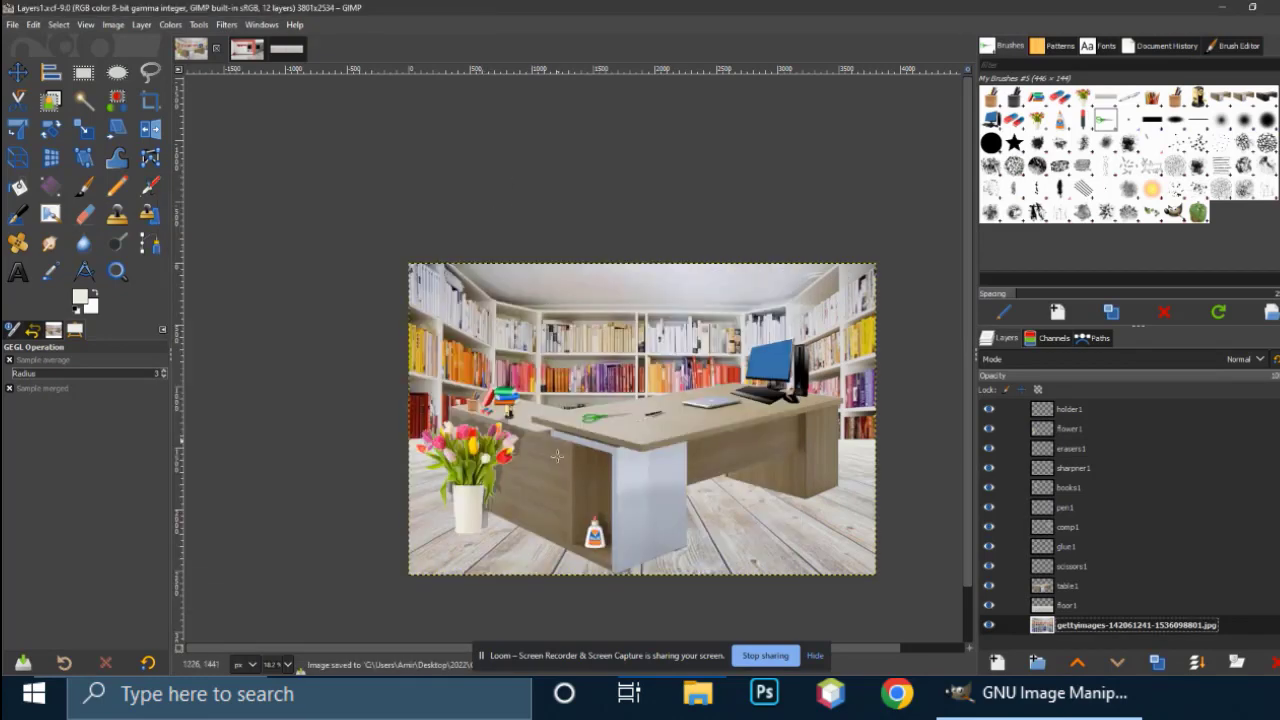
- Export the finished scene as Layers1.png to the same folder, accepting the offered PNG options
left_click(12, 24)
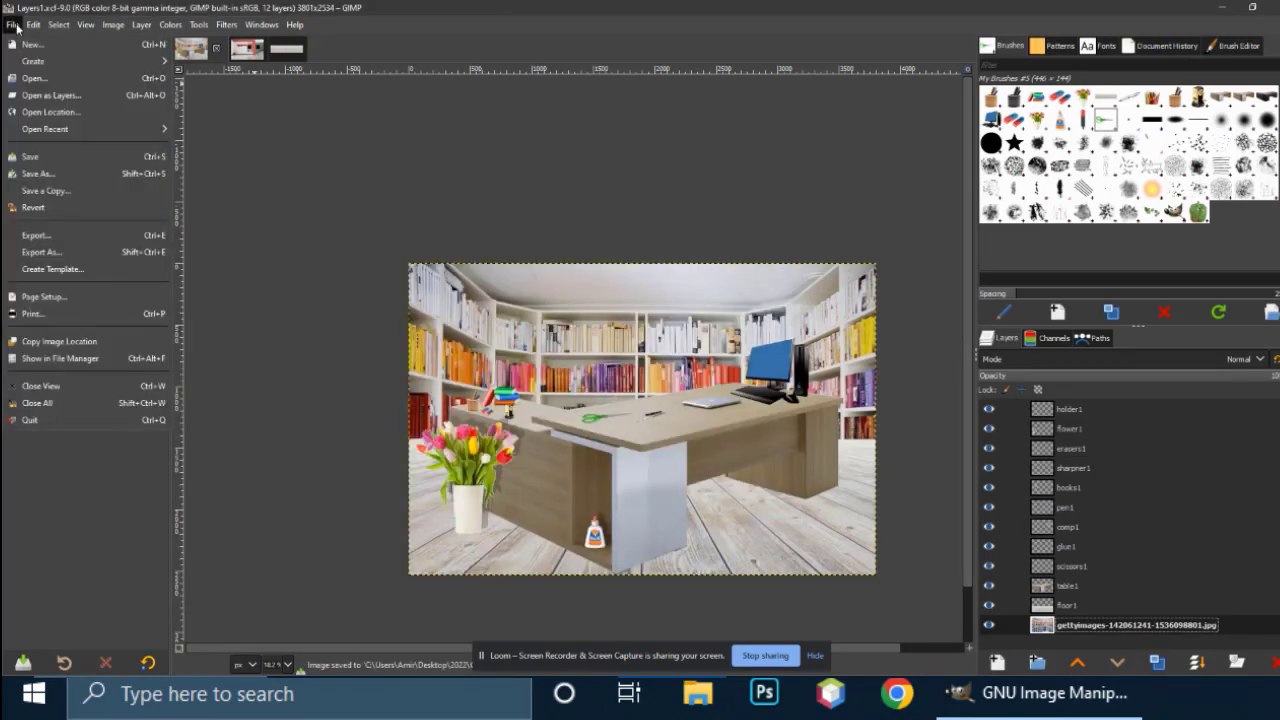
left_click(70, 250)
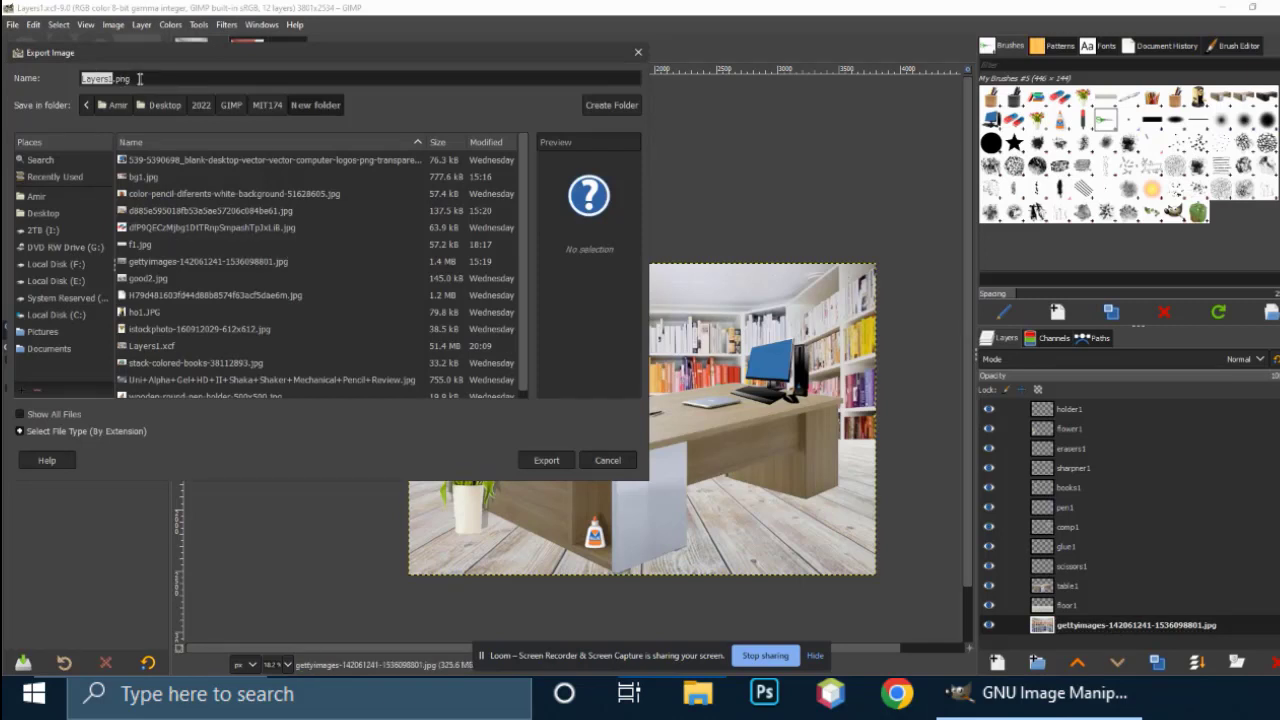
left_click(543, 460)
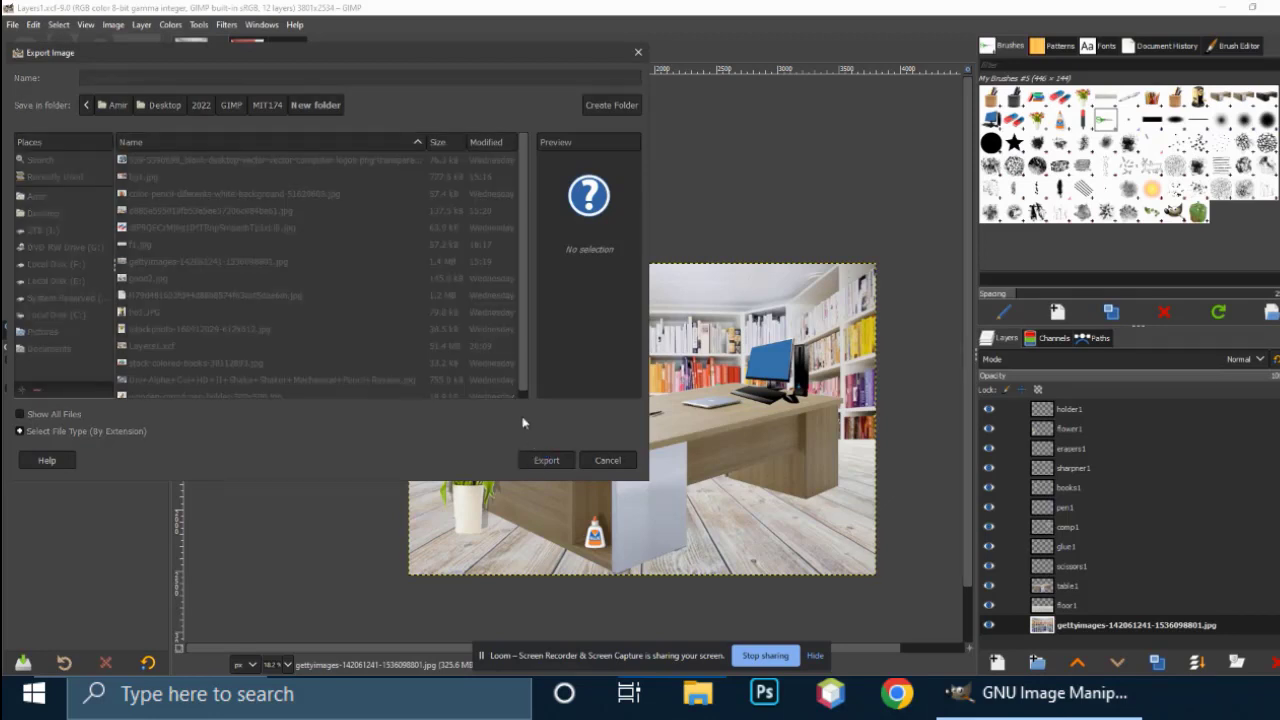
left_click(655, 528)
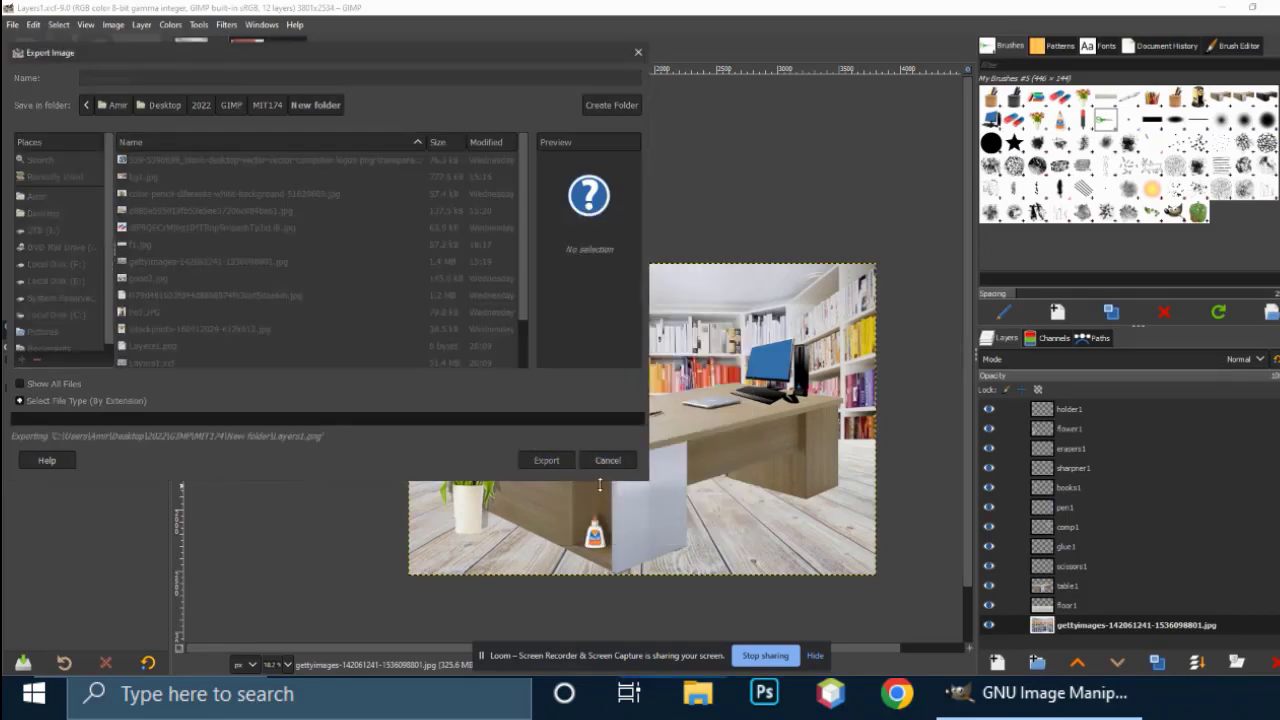